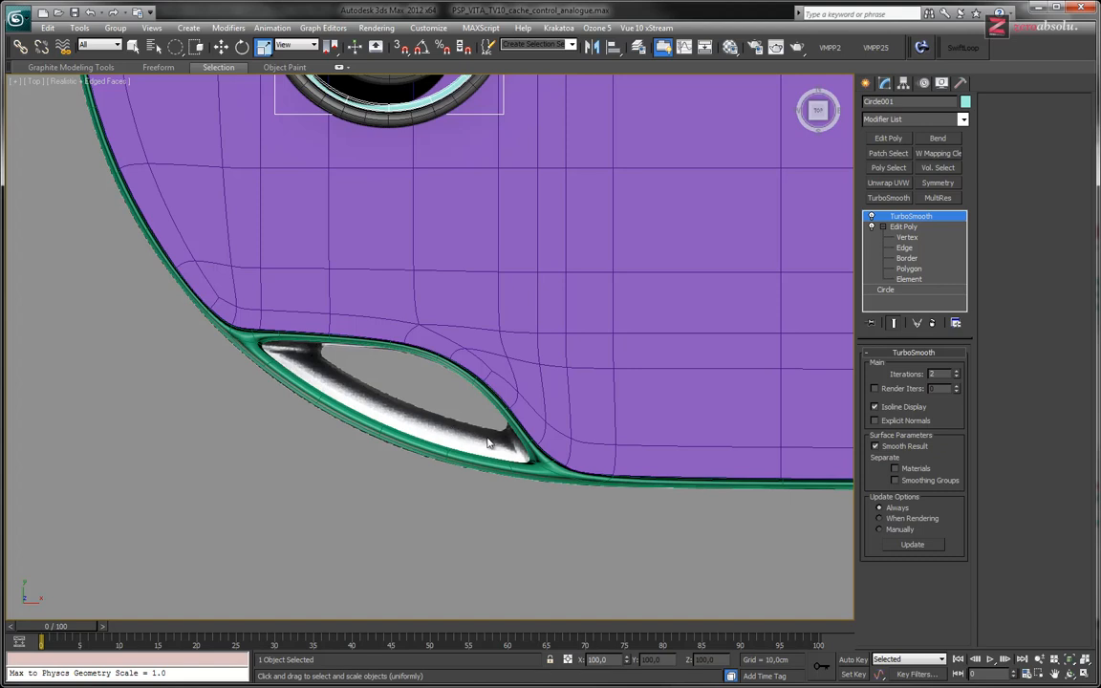
- Switch to the browser and enlarge the 10588PSVITA_under.jpg photo to examine the corner recess on the console's underside edge
{"action": "scroll", "coordinate": [402, 385], "scroll_direction": "down", "scroll_amount": 2}
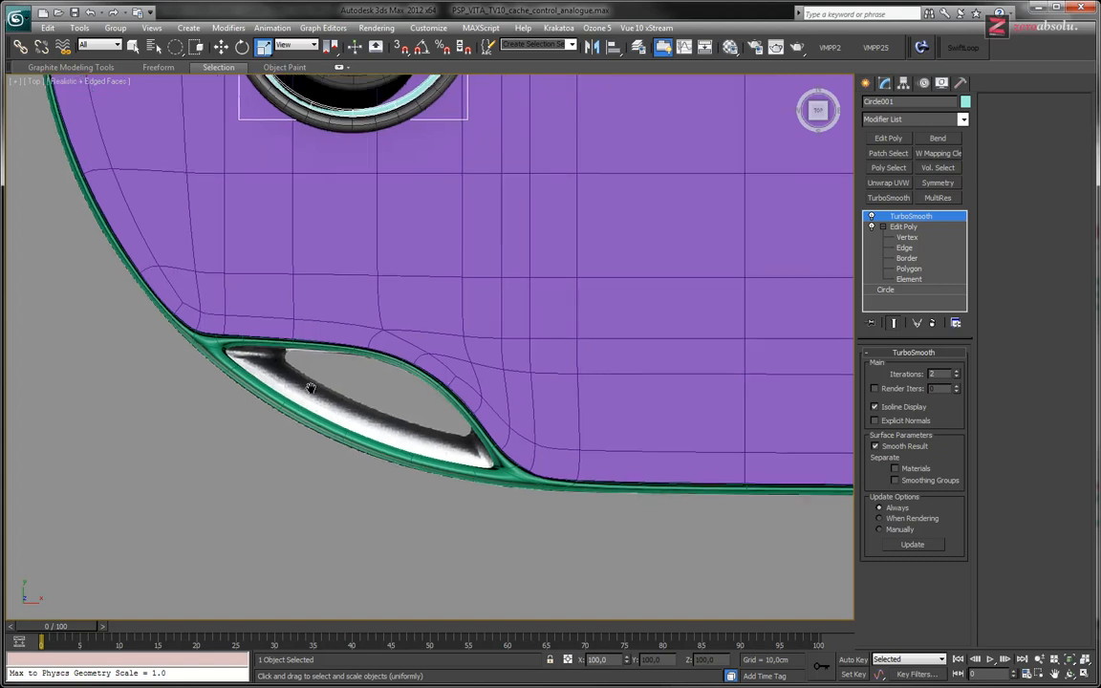
{"action": "key", "text": "alt+w"}
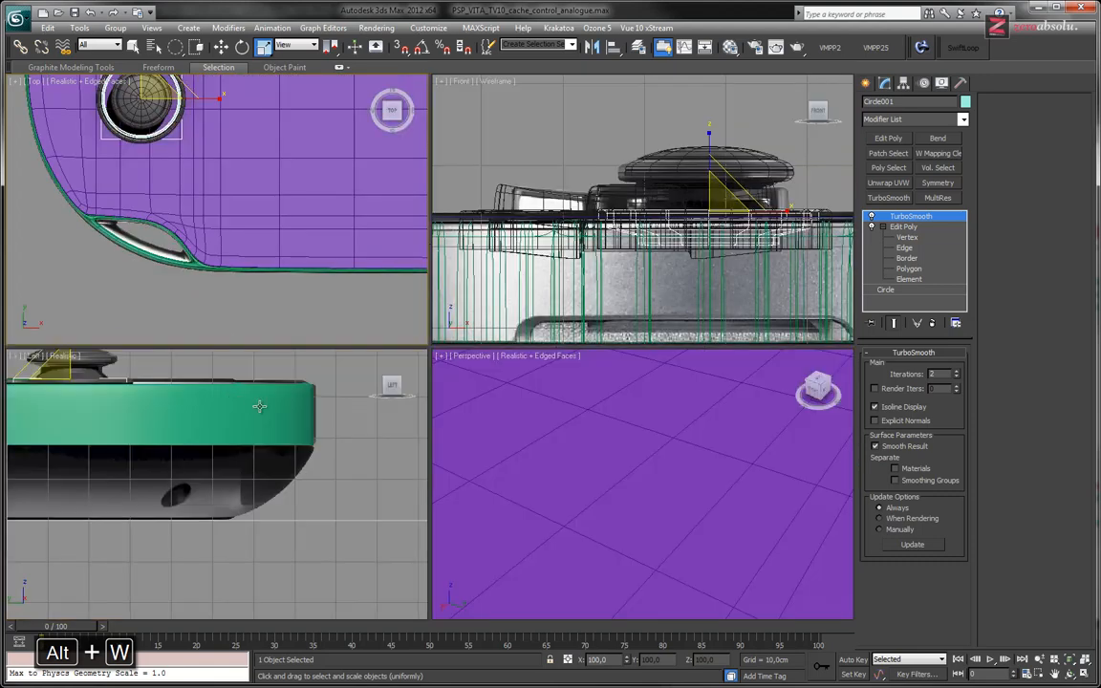
{"action": "middle_click_drag", "start_coordinate": [224, 415], "coordinate": [442, 418]}
{"action": "middle_click_drag", "start_coordinate": [178, 422], "coordinate": [339, 422]}
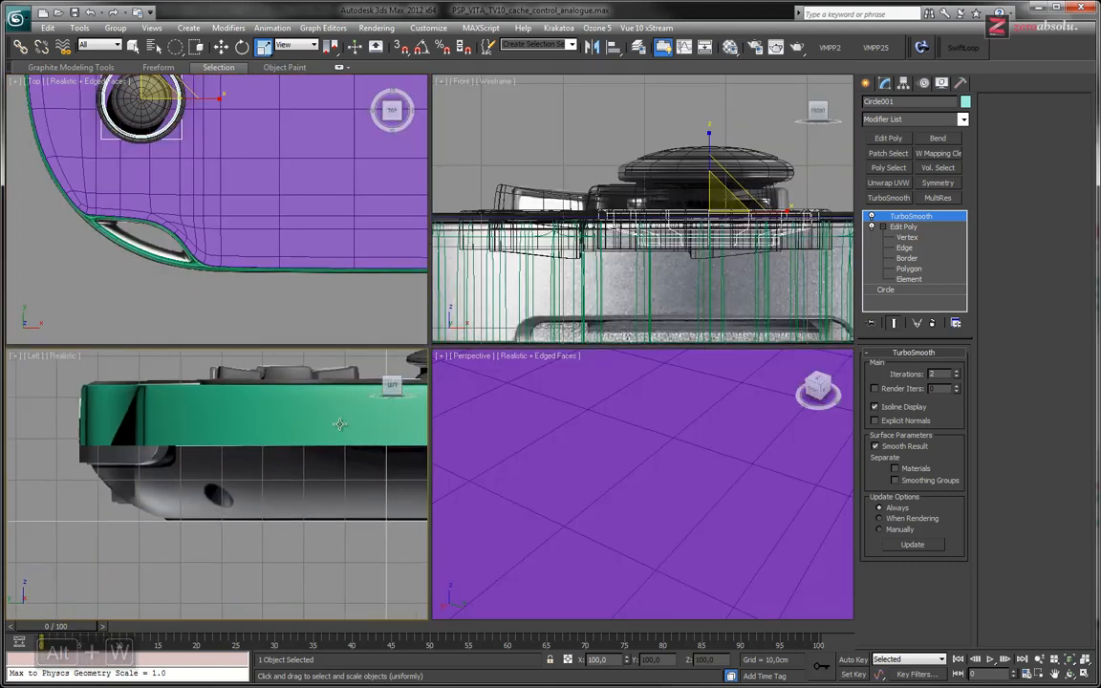
{"action": "middle_click_drag", "start_coordinate": [118, 489], "coordinate": [142, 489]}
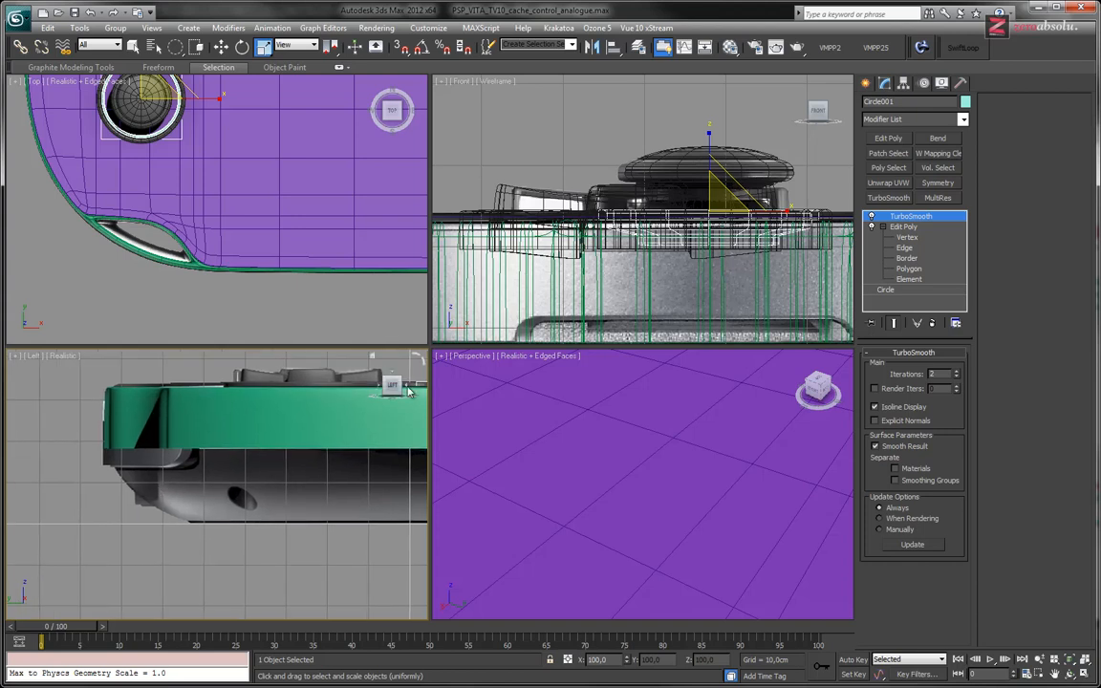
{"action": "key", "text": "alt+Tab"}
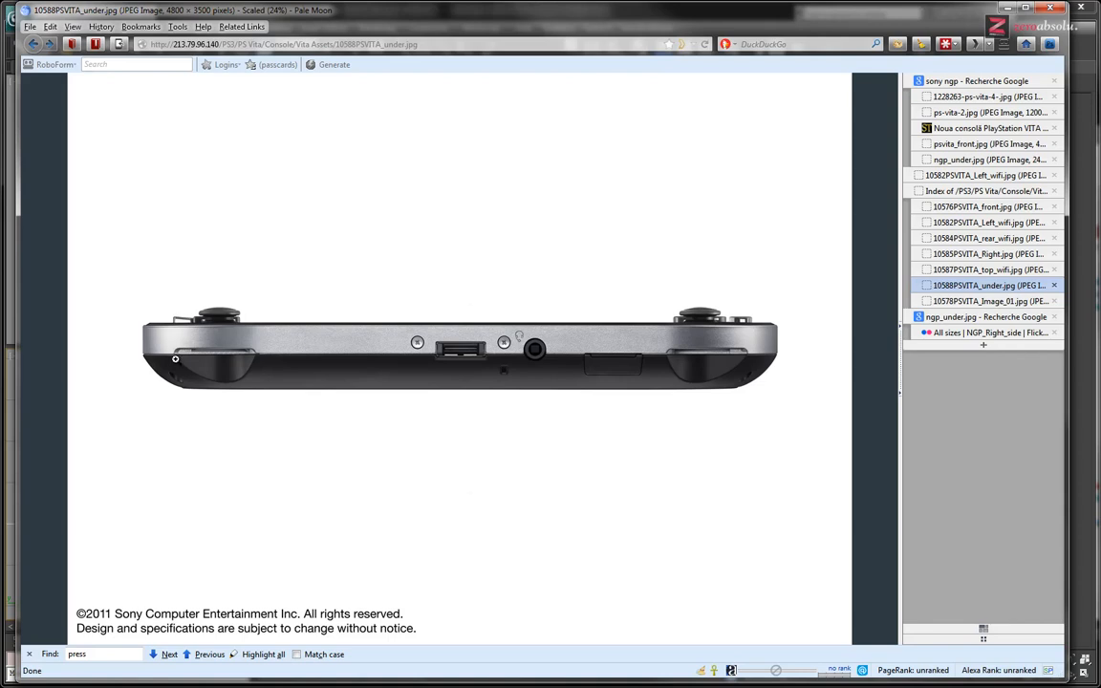
{"action": "left_click", "coordinate": [190, 355]}
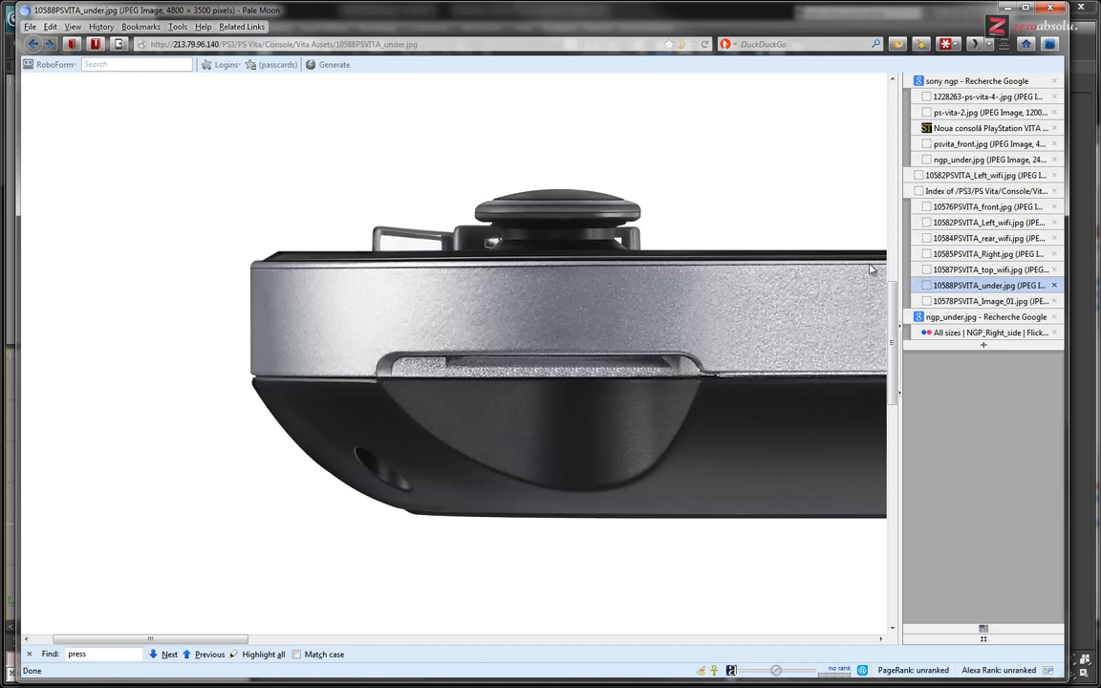
- Look through the open PS Vita reference pages for a photo that shows the corner openings from behind
{"action": "left_click", "coordinate": [979, 316]}
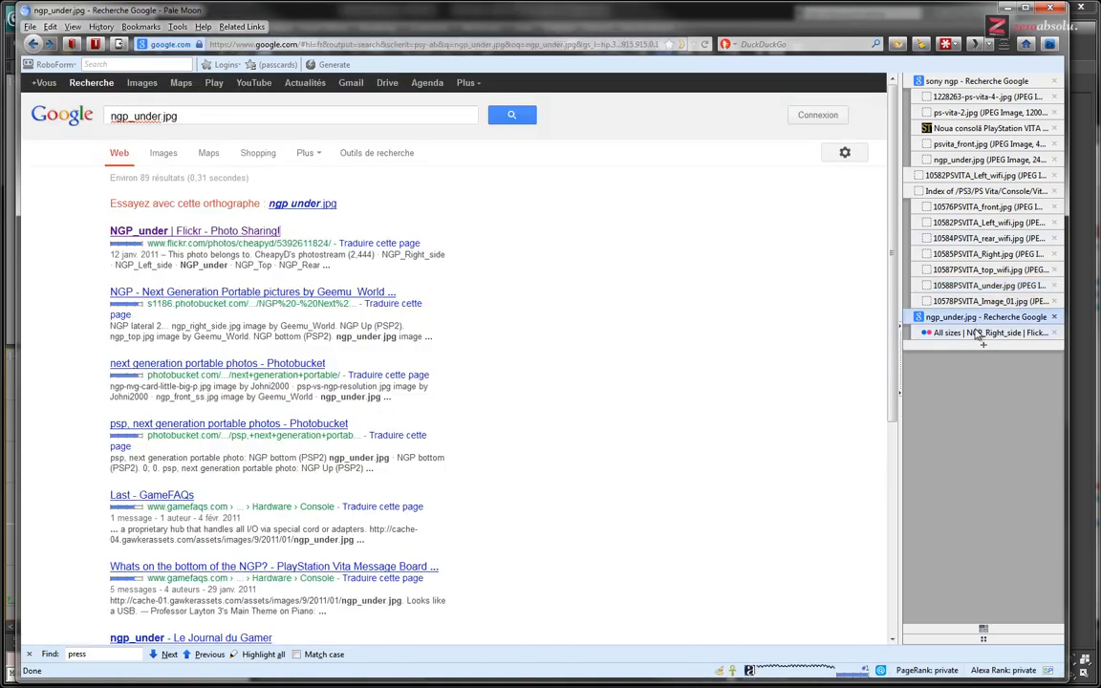
{"action": "left_click", "coordinate": [976, 333]}
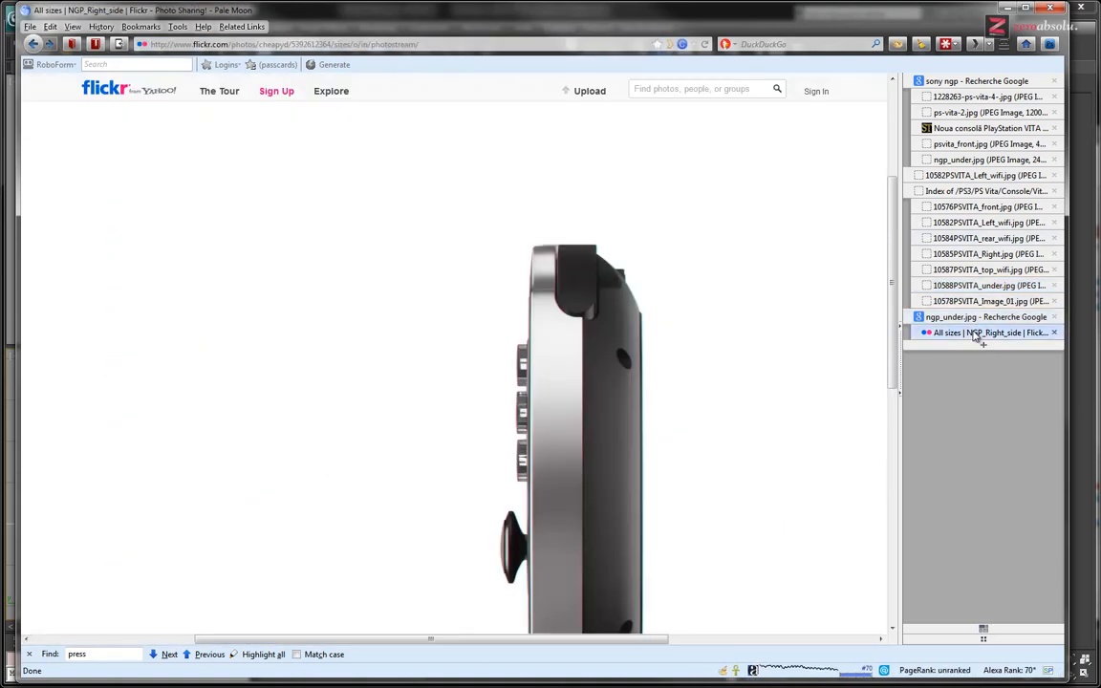
{"action": "left_click", "coordinate": [969, 176]}
{"action": "left_click", "coordinate": [969, 191]}
{"action": "left_click", "coordinate": [967, 160]}
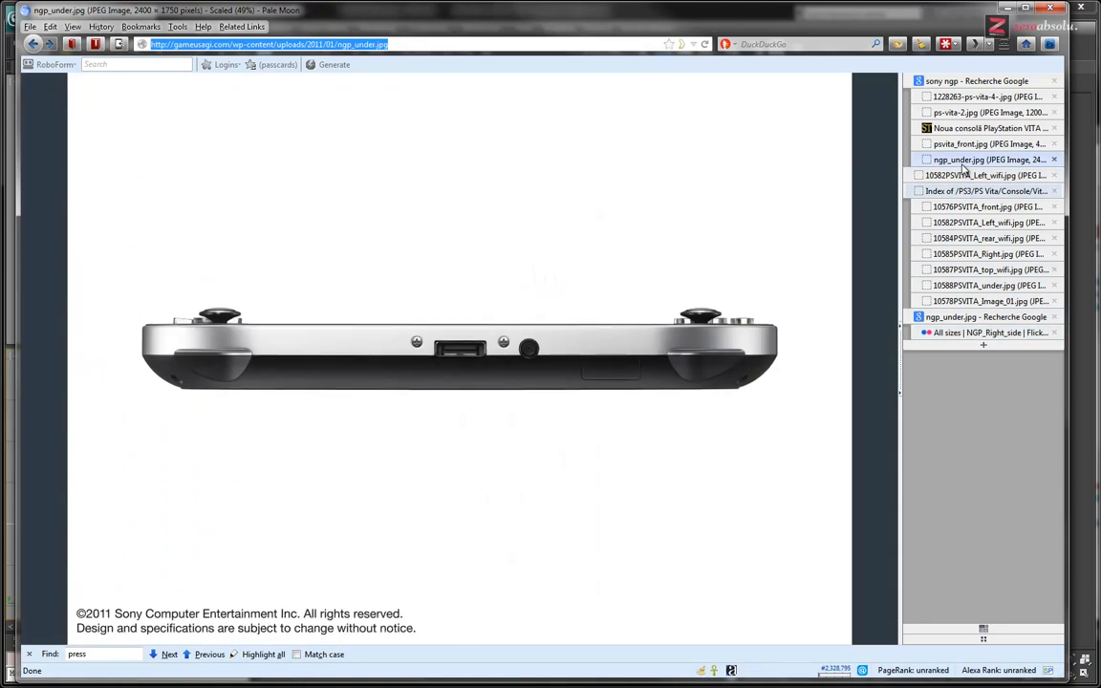
{"action": "left_click", "coordinate": [966, 144]}
{"action": "left_click", "coordinate": [965, 128]}
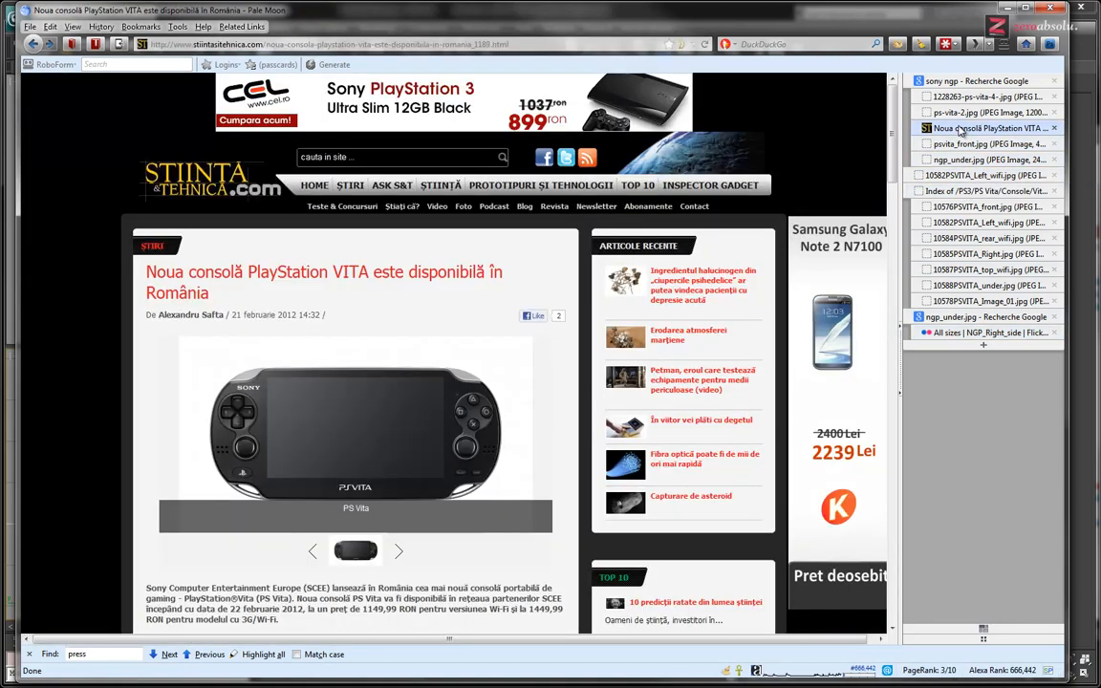
{"action": "left_click", "coordinate": [962, 113]}
{"action": "left_click", "coordinate": [960, 96]}
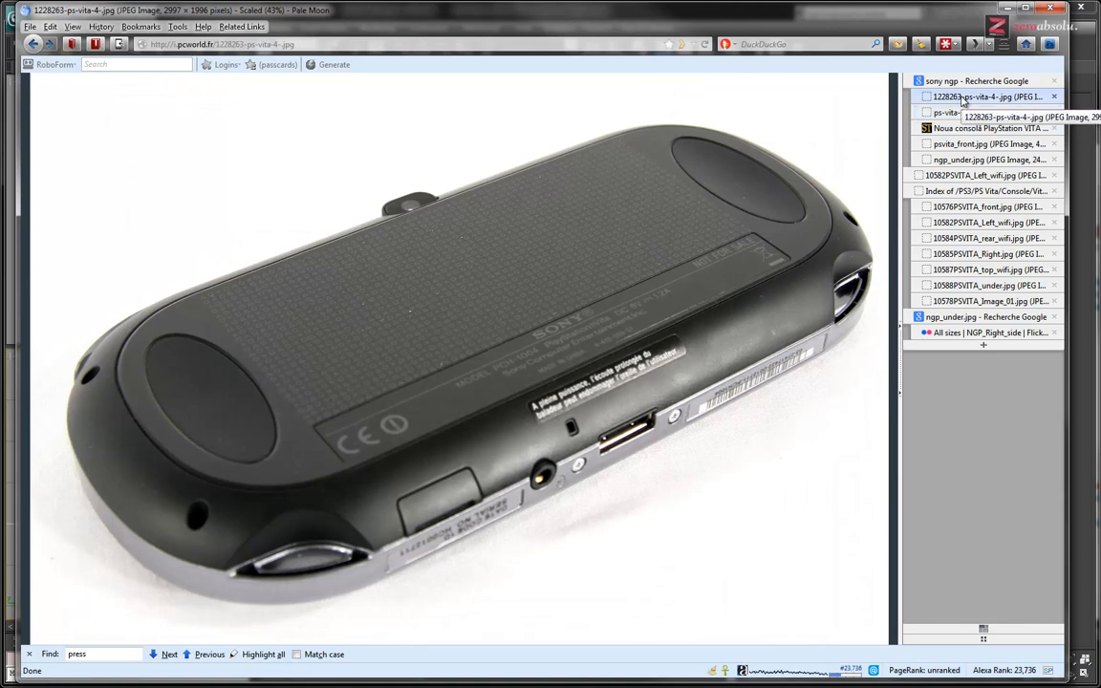
- Enlarge the 1228263-ps-vita-4-.jpg rear photo and examine the shape and depth of the corner opening
{"action": "left_click", "coordinate": [855, 308]}
{"action": "middle_click", "coordinate": [780, 292]}
{"action": "middle_click", "coordinate": [866, 310]}
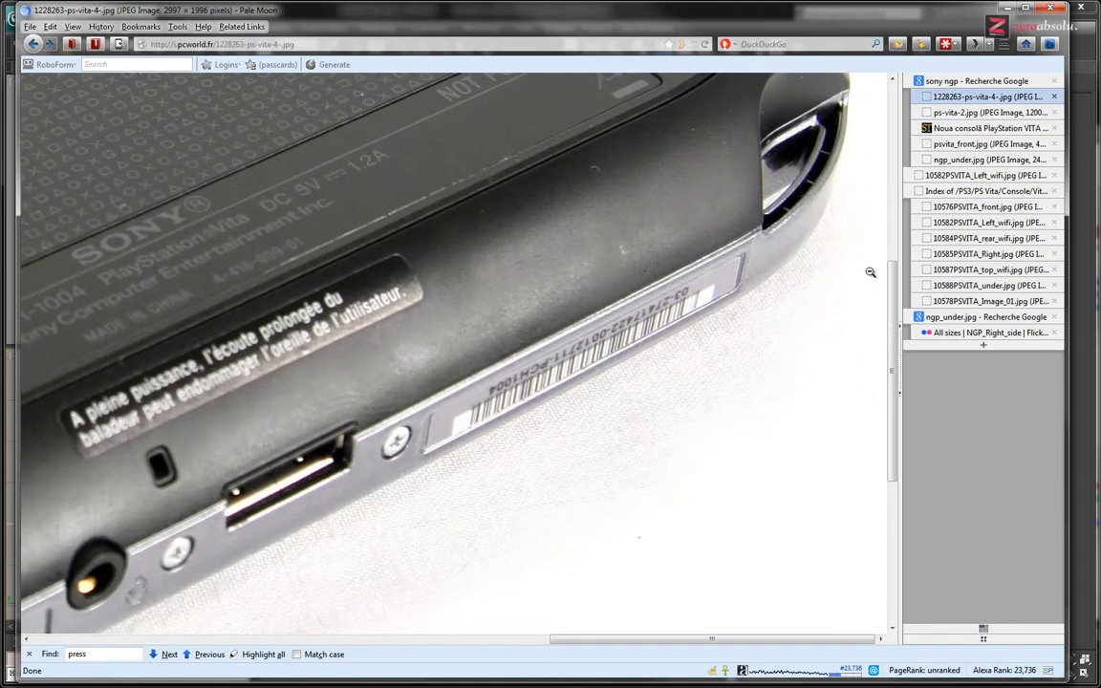
{"action": "left_click", "coordinate": [876, 273]}
{"action": "middle_click", "coordinate": [601, 292]}
{"action": "middle_click", "coordinate": [769, 298]}
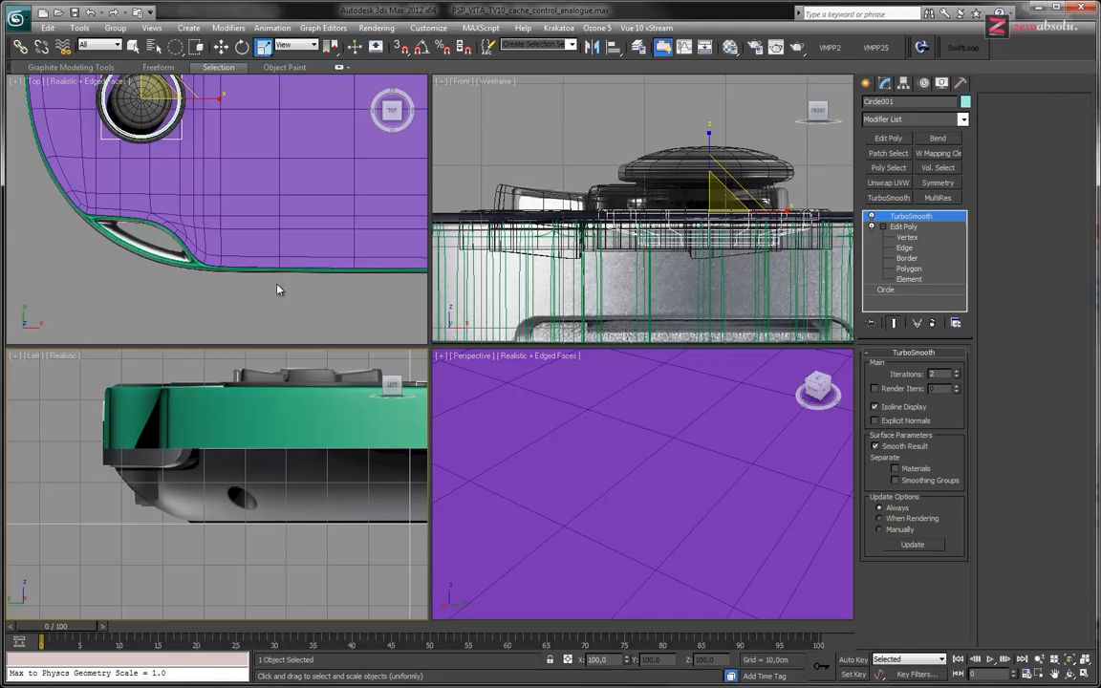
- Return to 3ds Max and deselect the analogue stick ring in the maximized Top view
{"action": "middle_click_drag", "start_coordinate": [213, 275], "coordinate": [267, 287]}
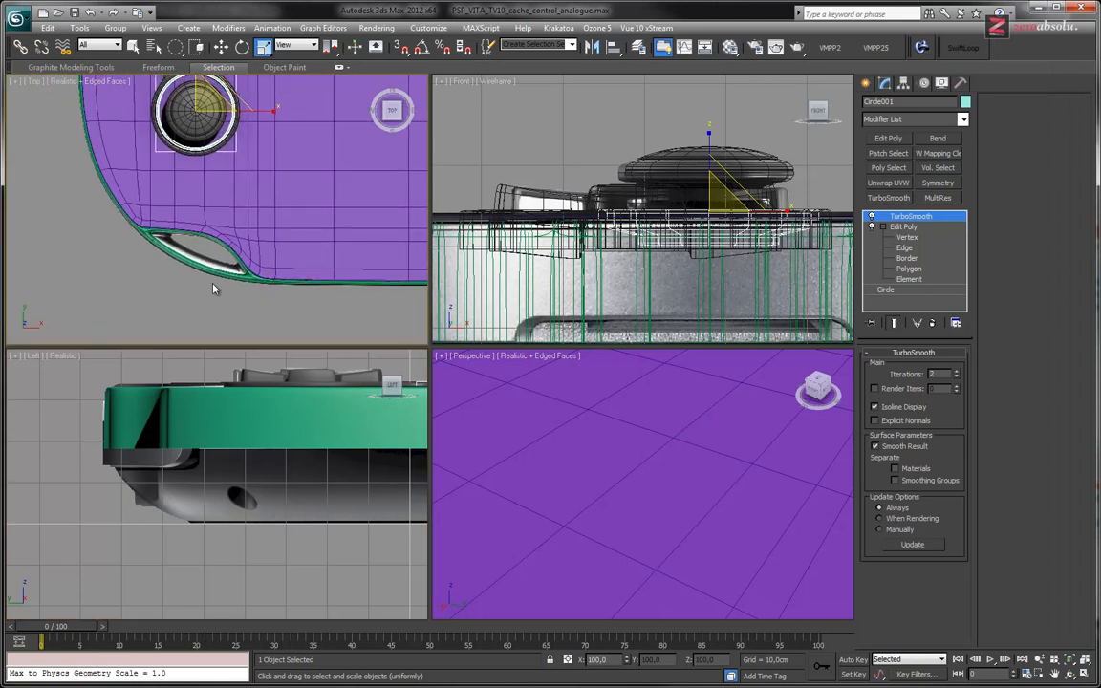
{"action": "key", "text": "ctrl+a"}
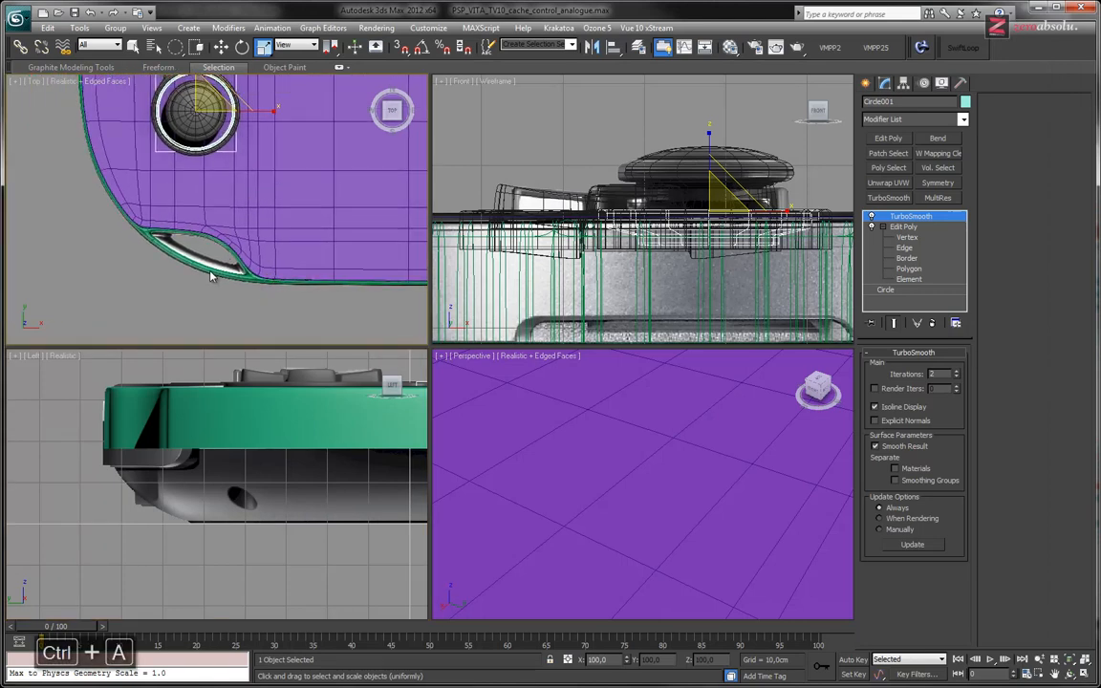
{"action": "key", "text": "alt+w"}
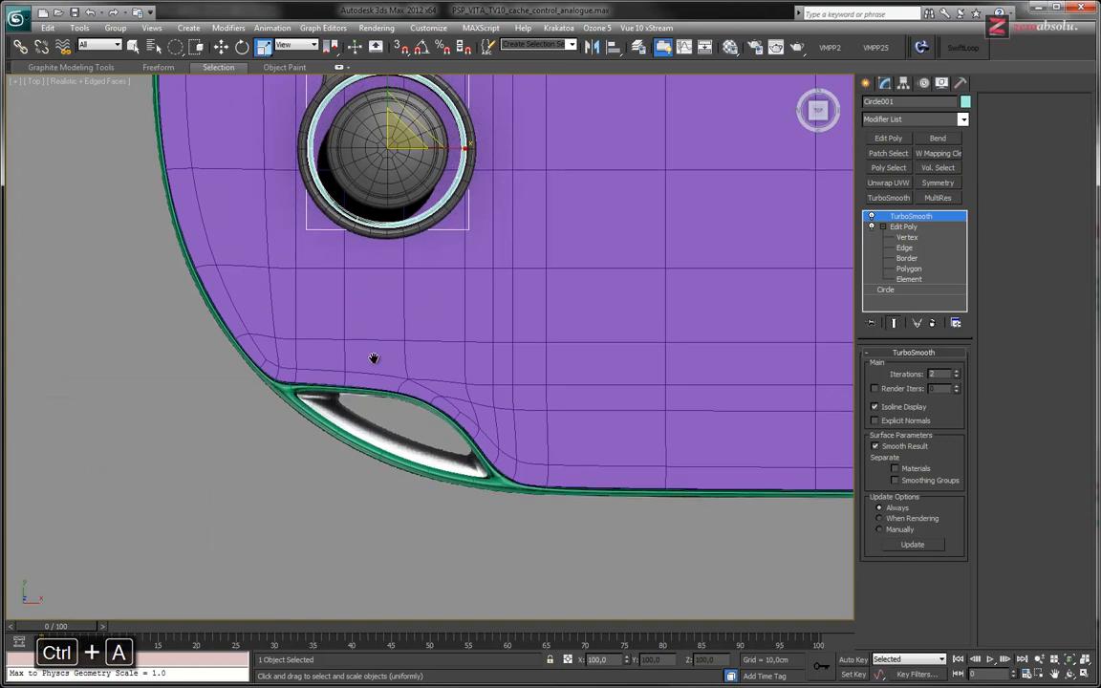
{"action": "scroll", "coordinate": [373, 358], "scroll_direction": "up", "scroll_amount": 5}
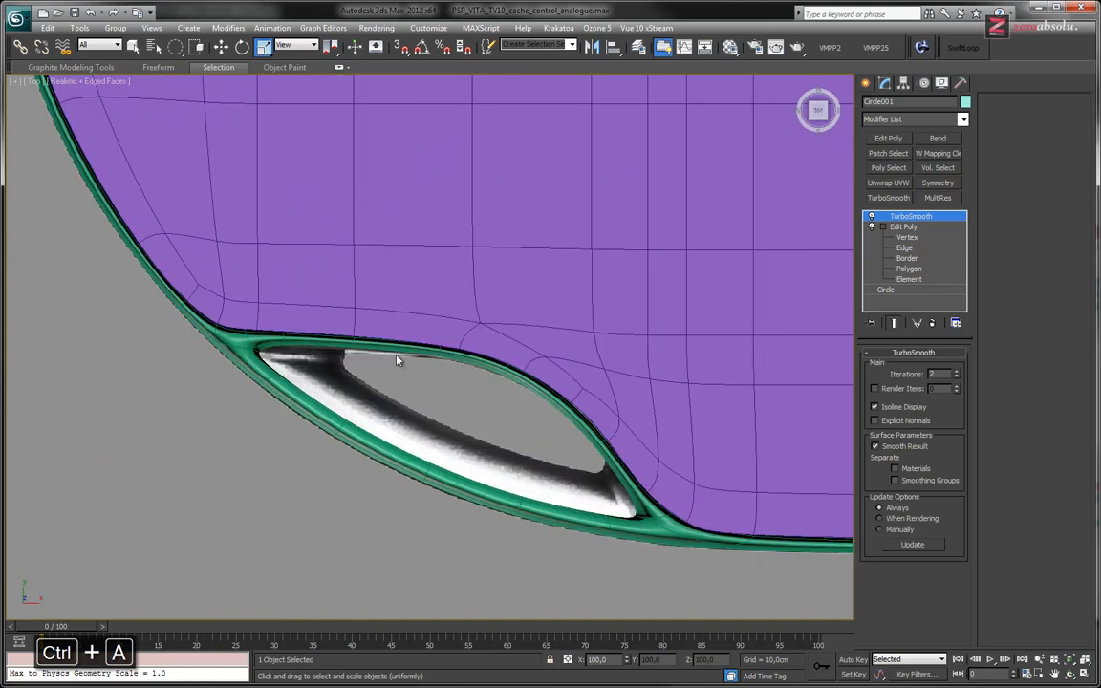
{"action": "left_click", "coordinate": [311, 417]}
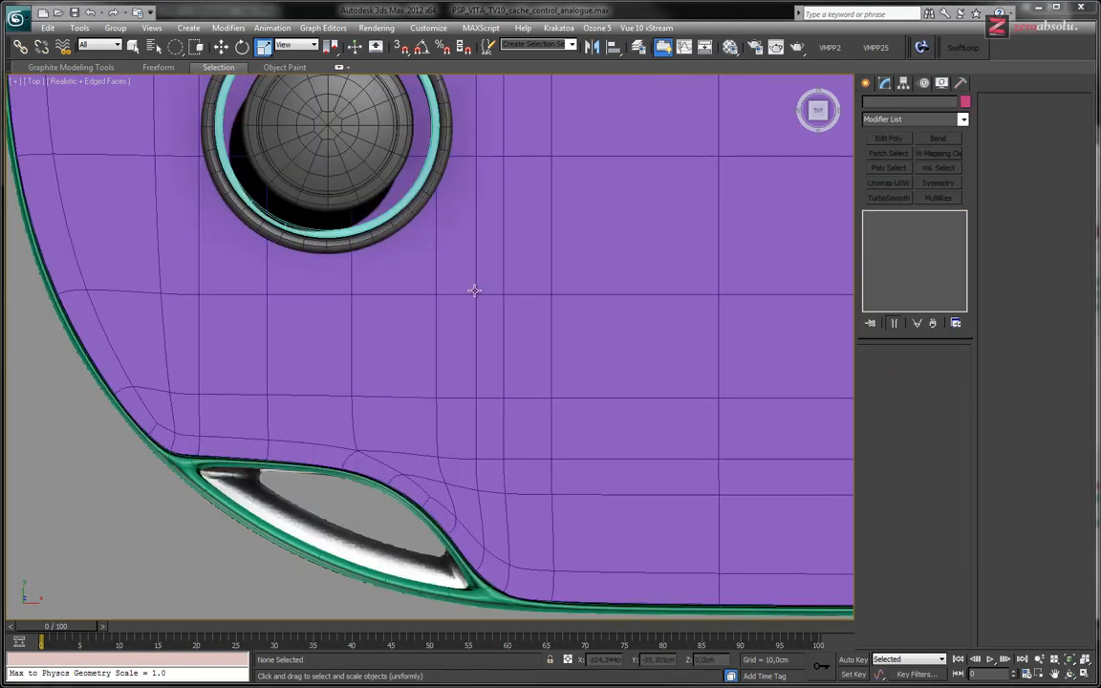
{"action": "scroll", "coordinate": [405, 311], "scroll_direction": "down", "scroll_amount": 6}
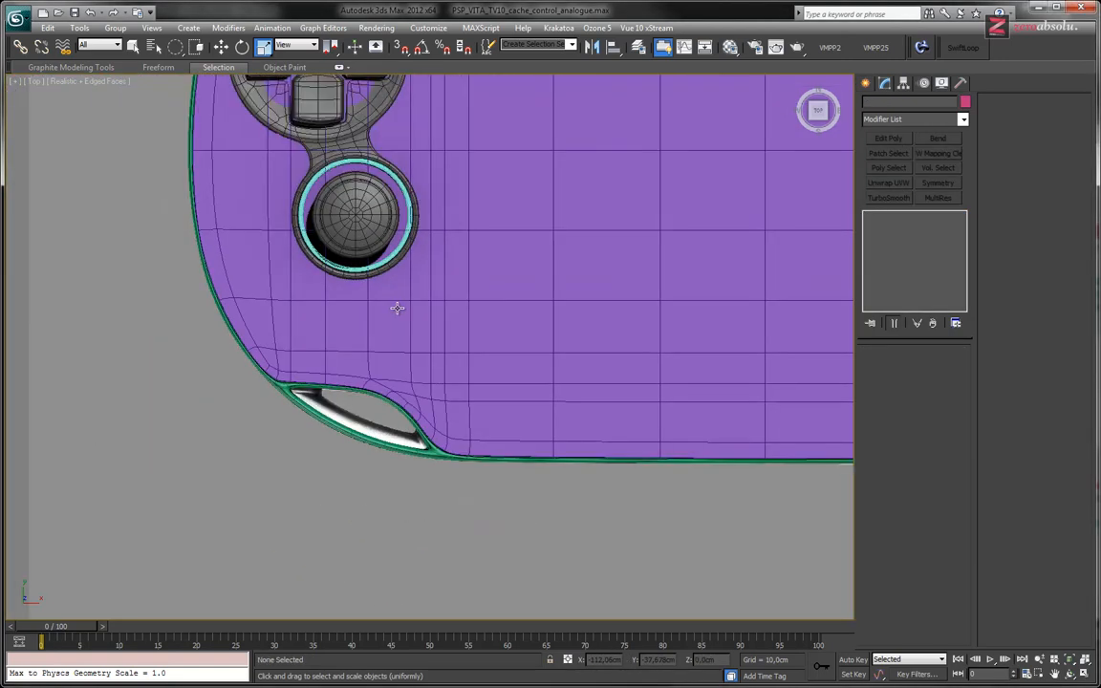
{"action": "middle_click_drag", "start_coordinate": [422, 265], "coordinate": [409, 268]}
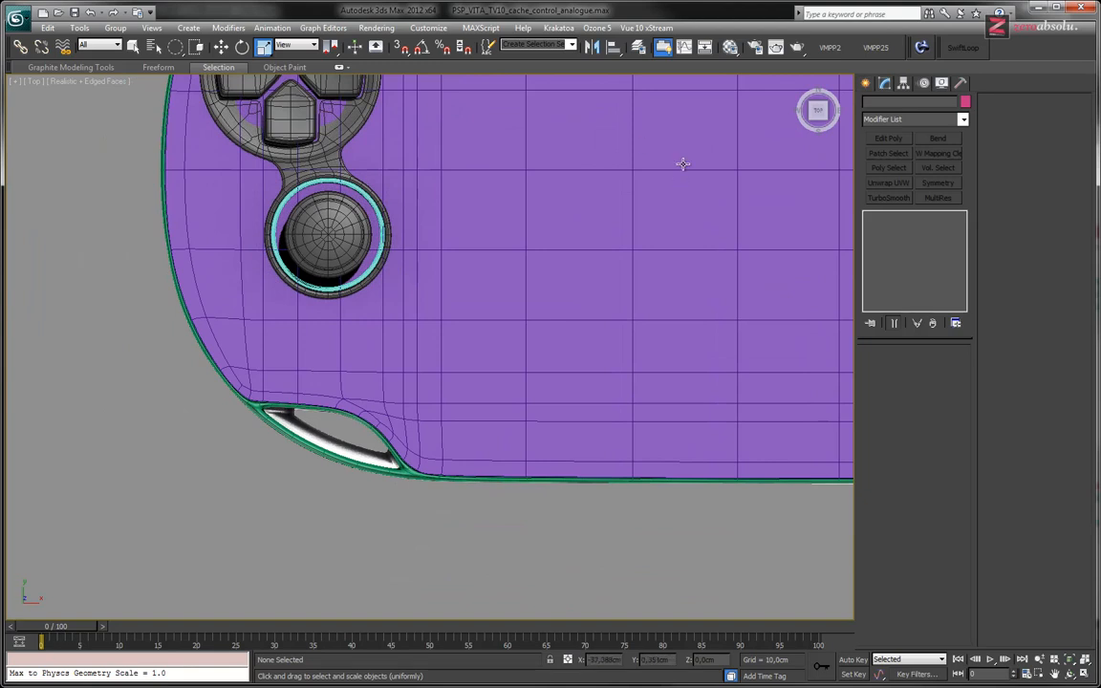
- Create a new layer containing the purple front panel and rename the layer Glass
{"action": "left_click", "coordinate": [639, 48]}
{"action": "left_click_drag", "start_coordinate": [860, 264], "coordinate": [185, 139]}
{"action": "left_click", "coordinate": [603, 264]}
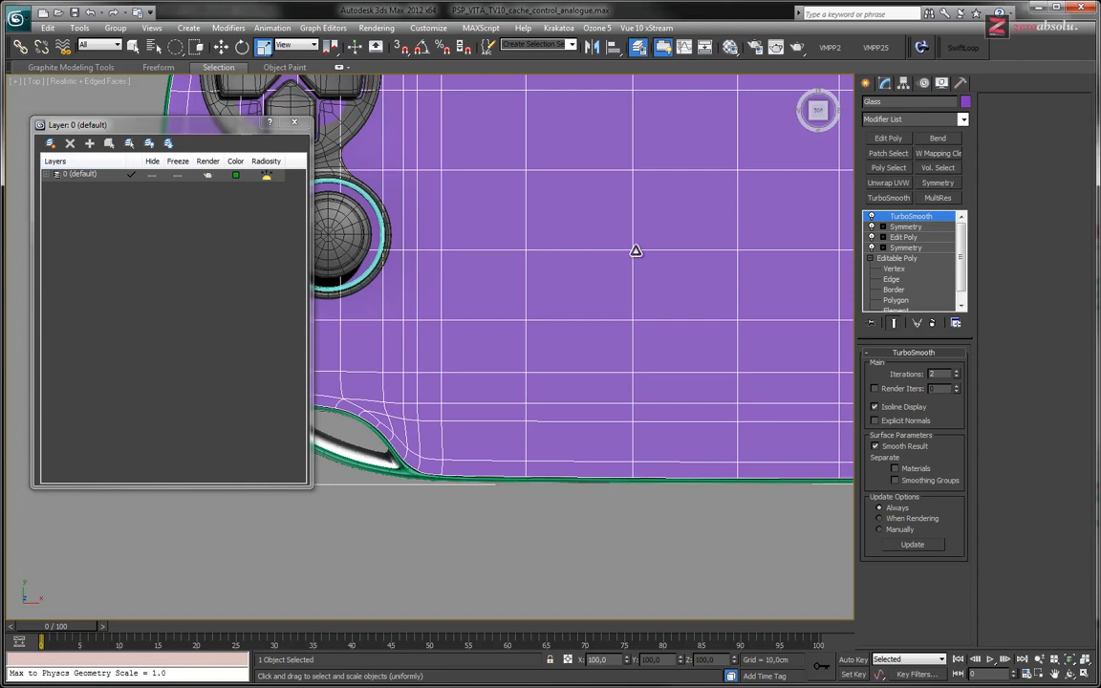
{"action": "left_click", "coordinate": [50, 143]}
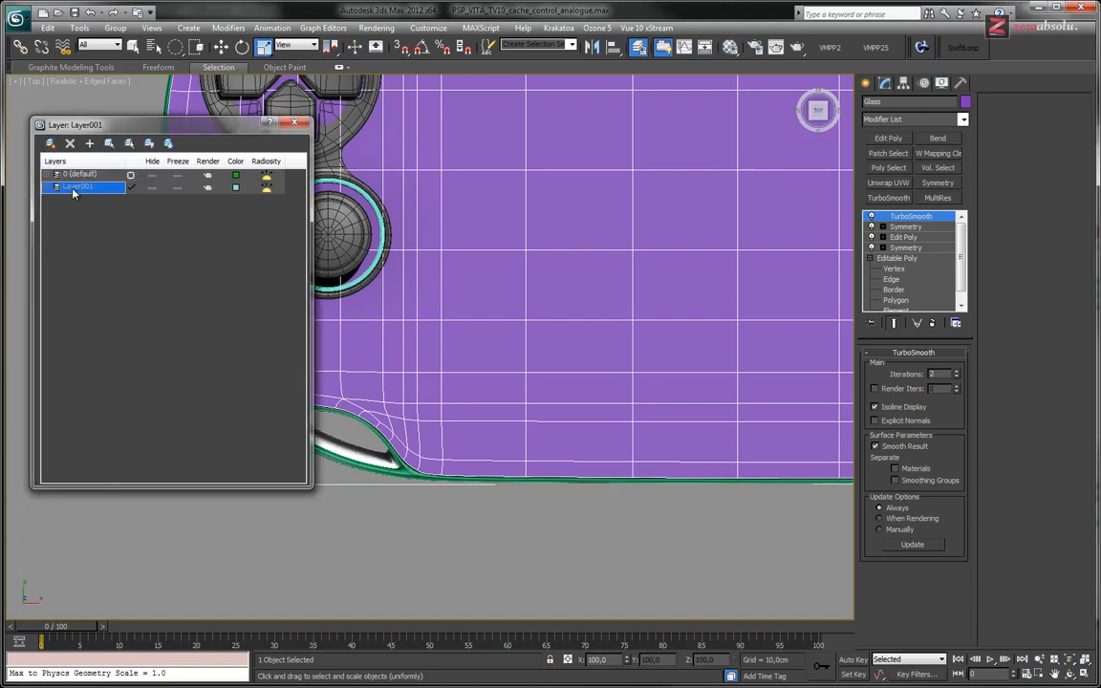
{"action": "left_click", "coordinate": [81, 187]}
{"action": "left_click", "coordinate": [46, 188]}
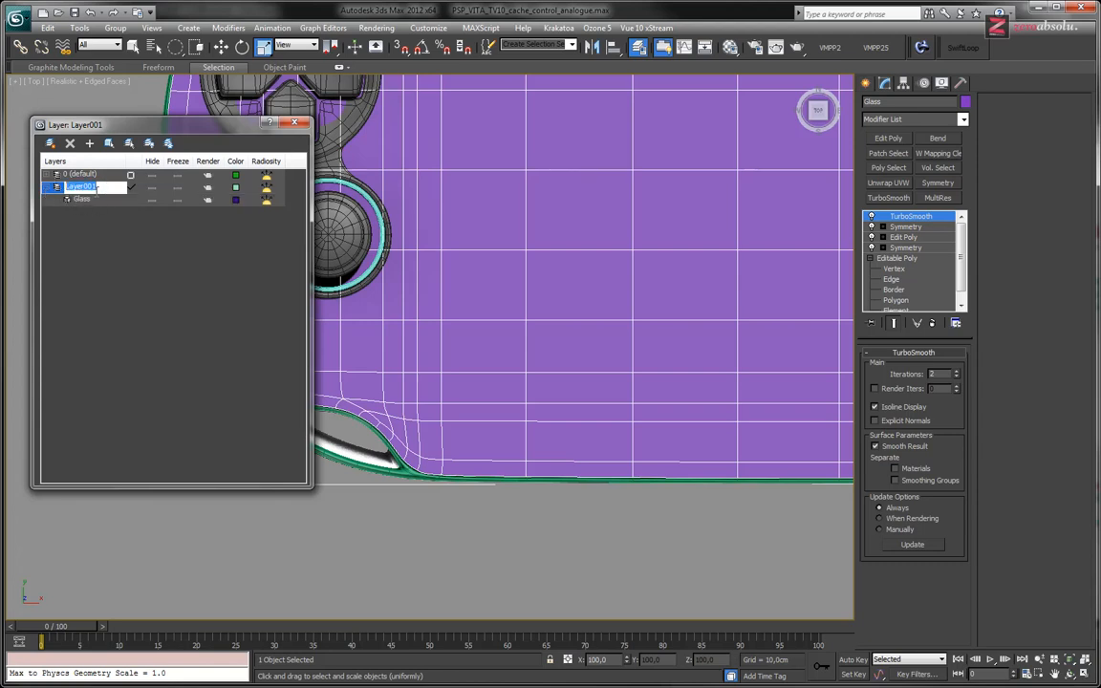
{"action": "type", "text": "Glass"}
{"action": "key", "text": "Return"}
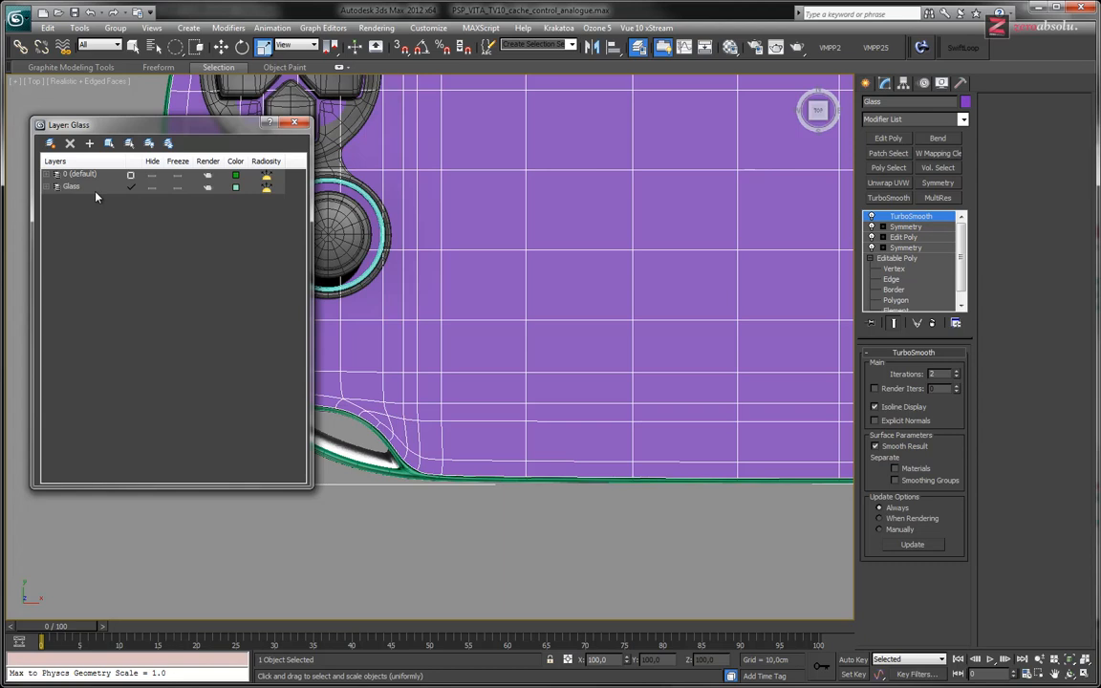
- Hide the Glass layer, then close the layer manager
{"action": "left_click", "coordinate": [150, 187]}
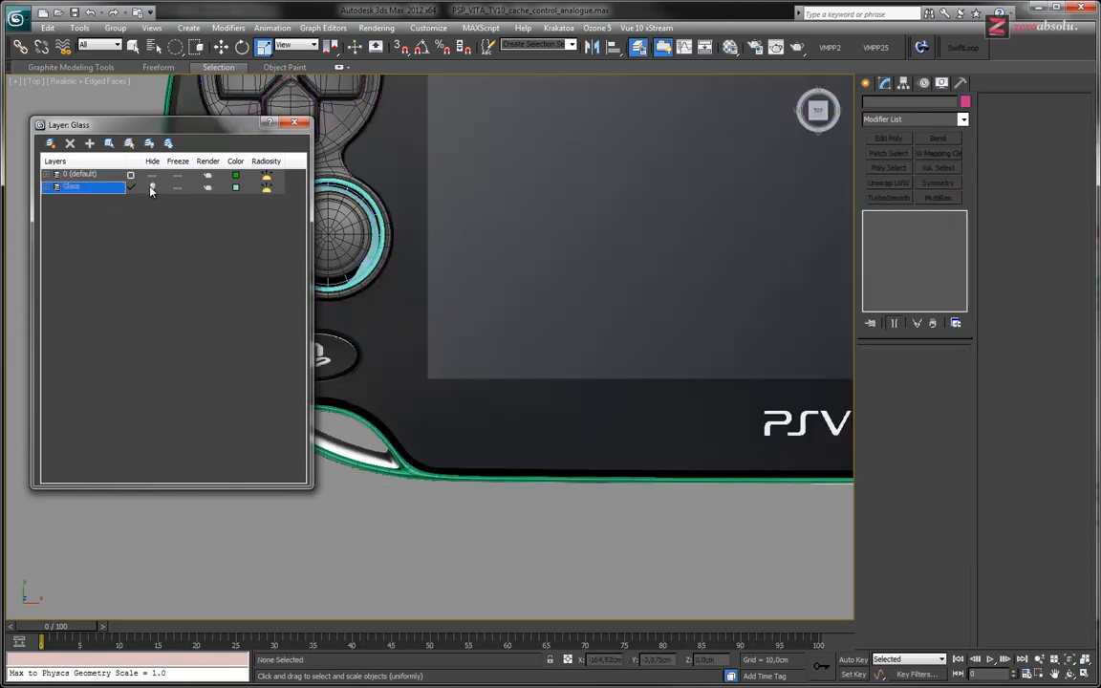
{"action": "left_click", "coordinate": [151, 187]}
{"action": "left_click", "coordinate": [151, 187]}
{"action": "left_click_drag", "start_coordinate": [264, 122], "coordinate": [263, 188]}
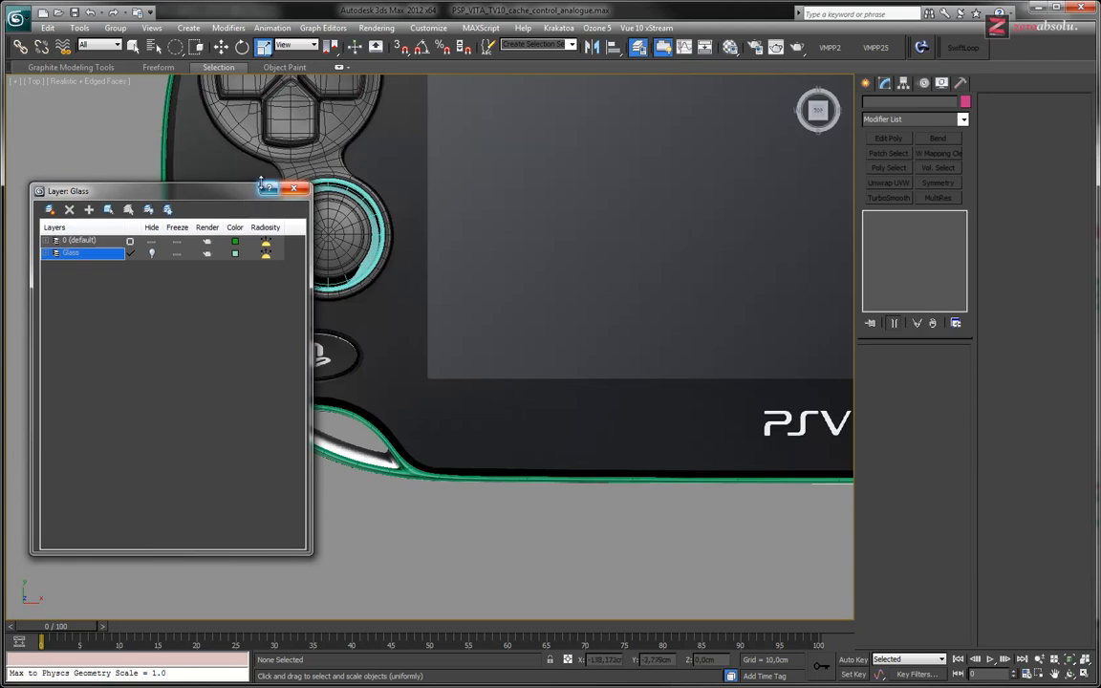
{"action": "left_click", "coordinate": [46, 241]}
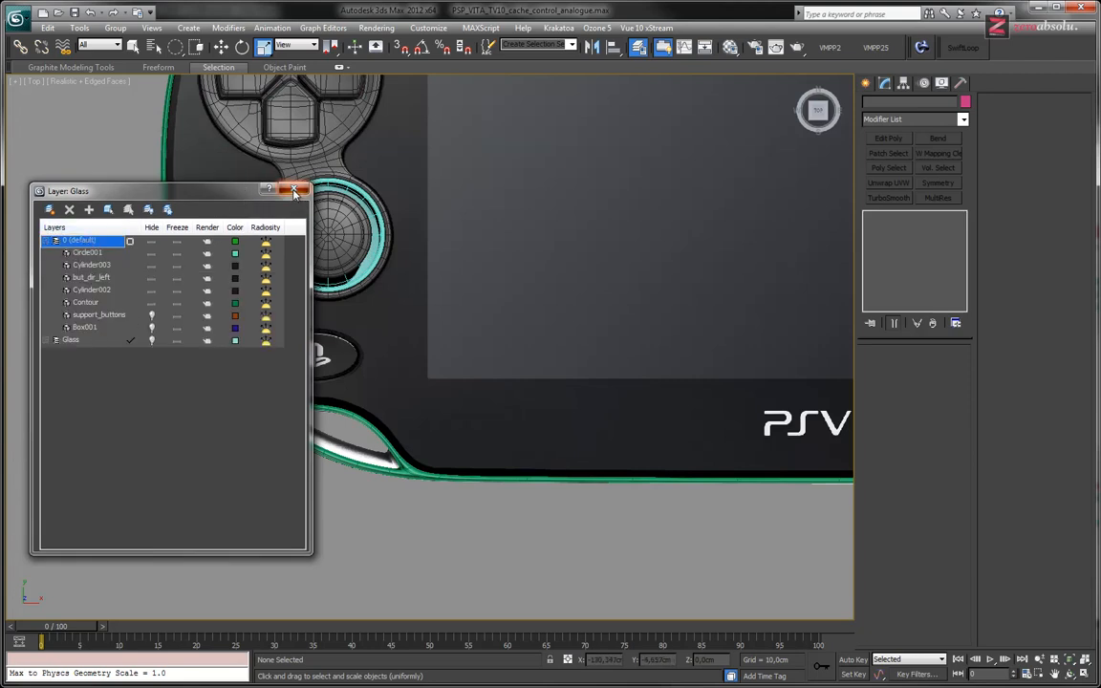
{"action": "left_click", "coordinate": [295, 191]}
- Select the green Contour object and turn off its TurboSmooth display to expose the base mesh around the corner opening
{"action": "middle_click_drag", "start_coordinate": [336, 376], "coordinate": [364, 392]}
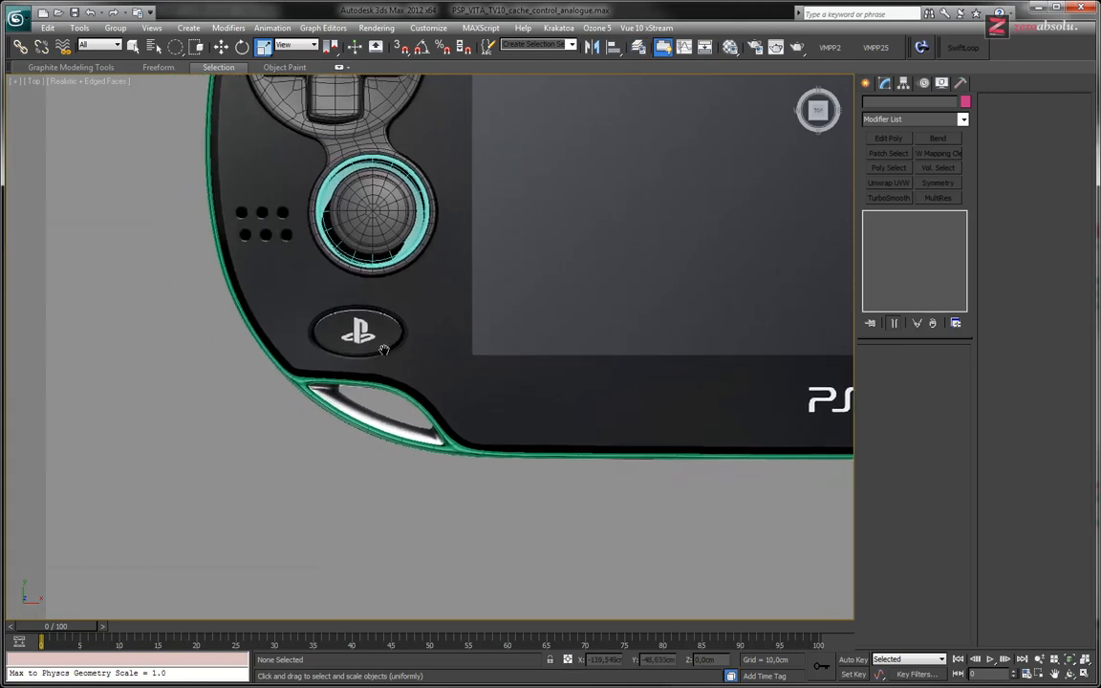
{"action": "scroll", "coordinate": [373, 425], "scroll_direction": "up", "scroll_amount": 4}
{"action": "scroll", "coordinate": [372, 425], "scroll_direction": "up", "scroll_amount": 2}
{"action": "left_click", "coordinate": [356, 432]}
{"action": "middle_click_drag", "start_coordinate": [491, 437], "coordinate": [490, 364], "text": "alt"}
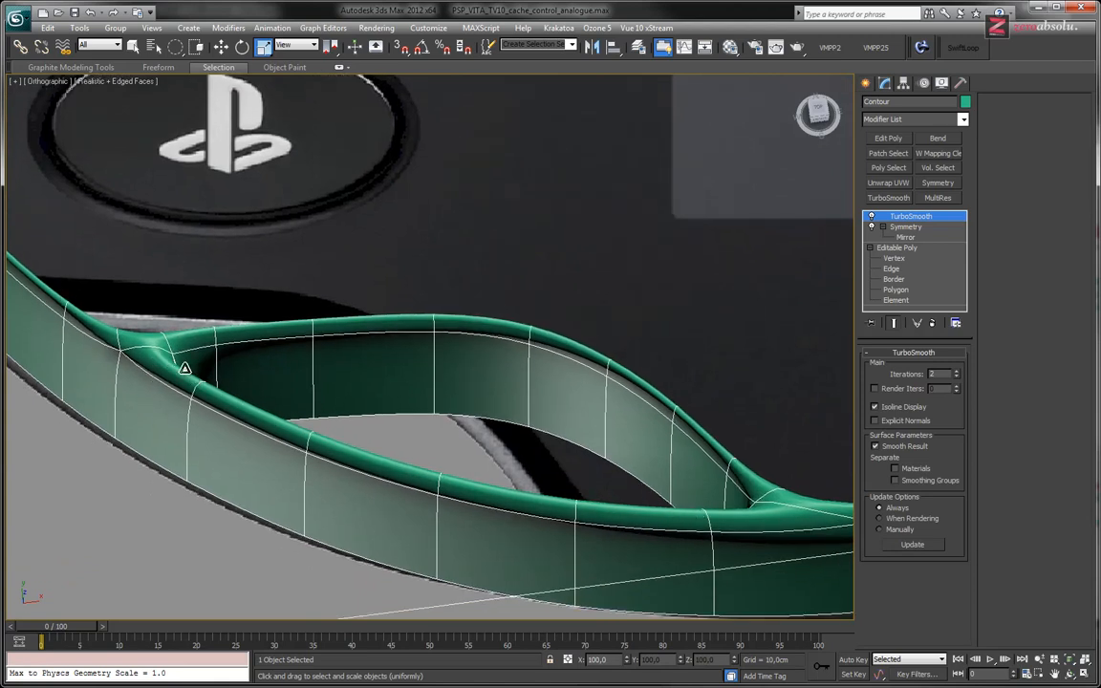
{"action": "middle_click_drag", "start_coordinate": [576, 375], "coordinate": [511, 313]}
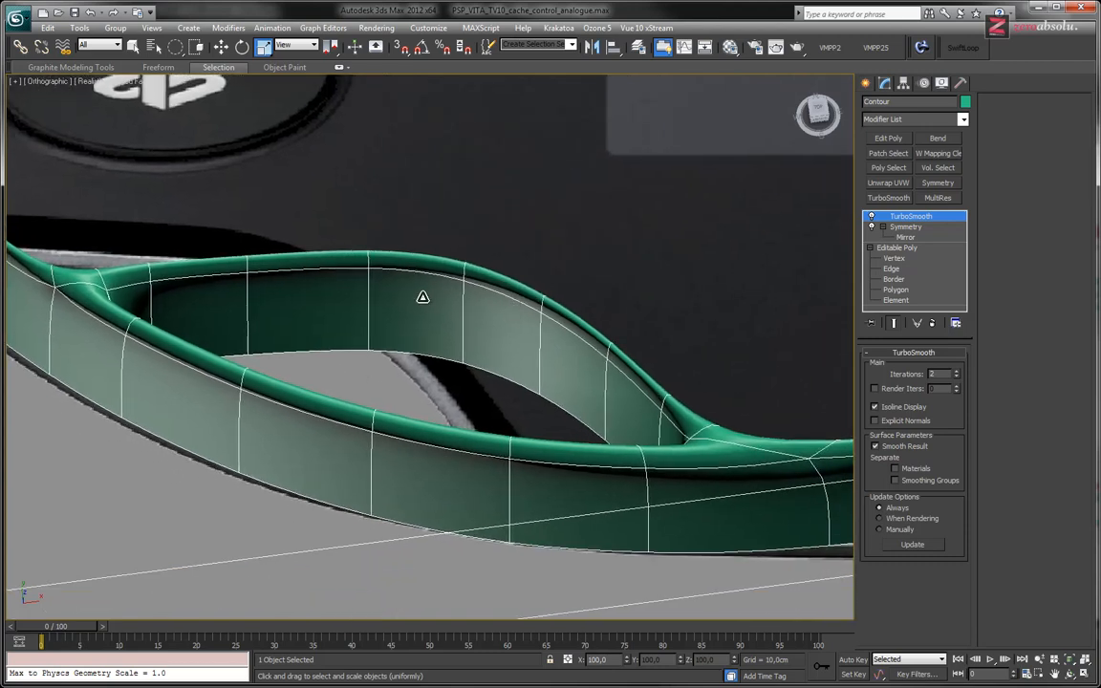
{"action": "middle_click_drag", "start_coordinate": [435, 311], "coordinate": [454, 306]}
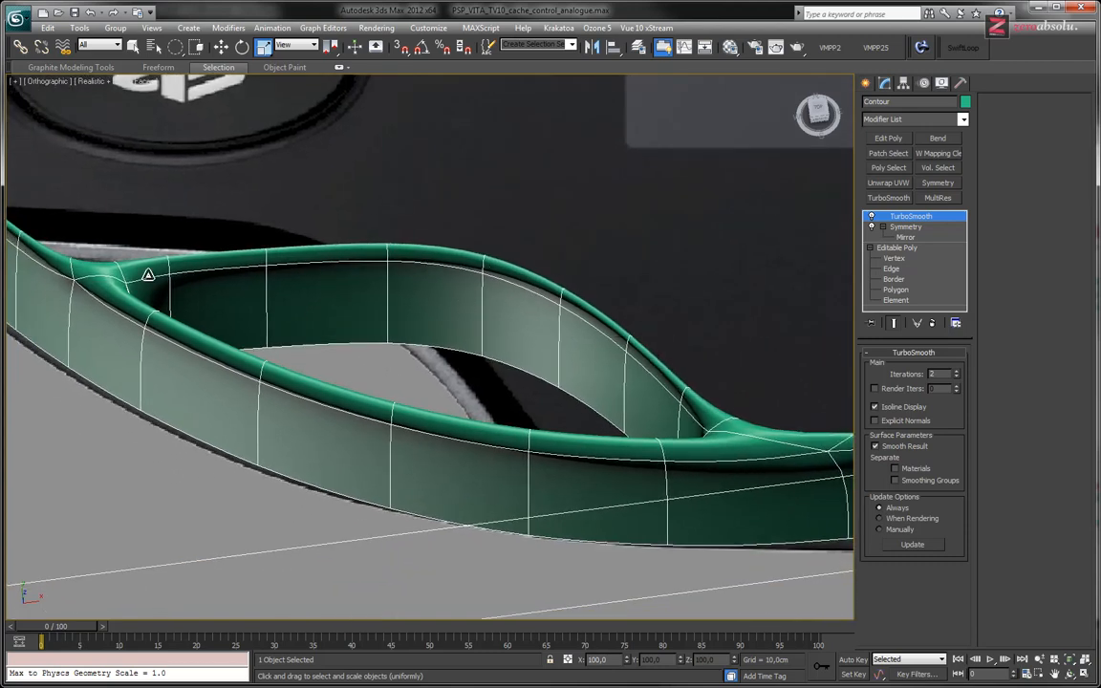
{"action": "left_click", "coordinate": [870, 218]}
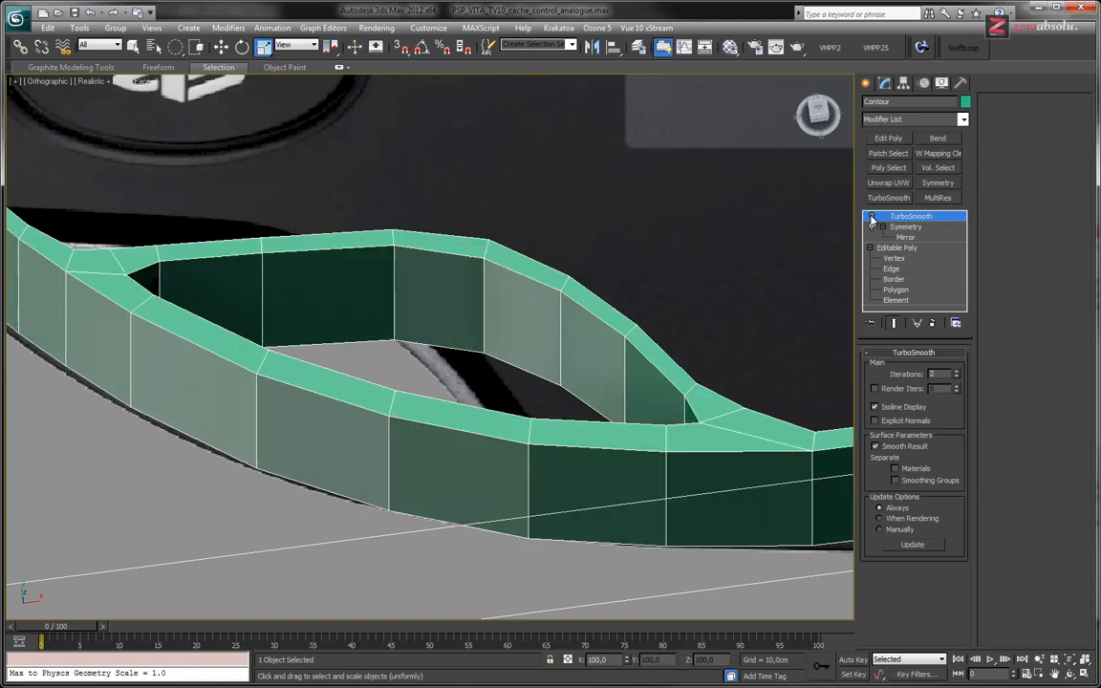
{"action": "middle_click_drag", "start_coordinate": [516, 298], "coordinate": [563, 361], "text": "alt"}
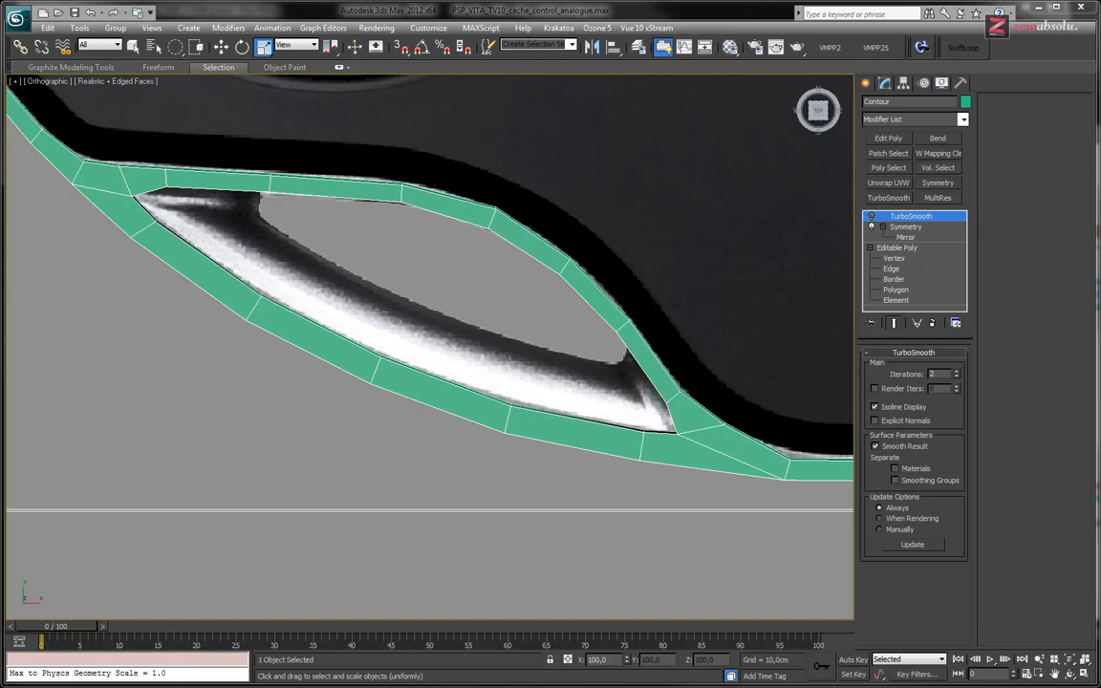
{"action": "middle_click_drag", "start_coordinate": [411, 304], "coordinate": [642, 597], "text": "alt"}
- Isolate the Contour frame and enter vertex editing on its Editable Poly base
{"action": "left_click", "coordinate": [896, 257]}
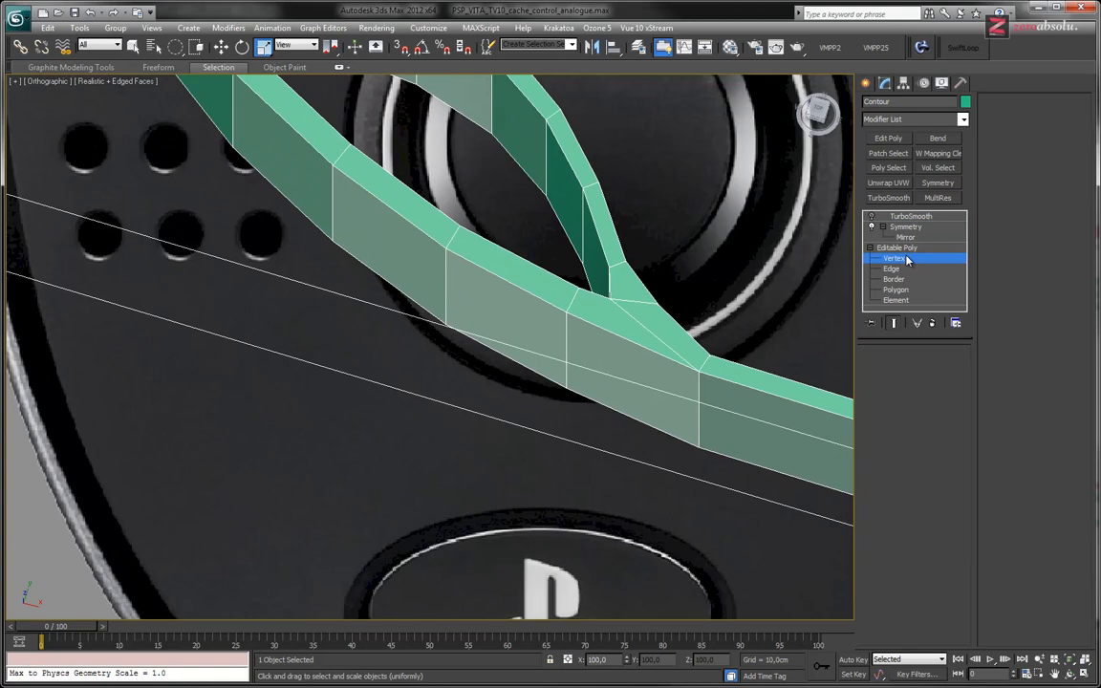
{"action": "scroll", "coordinate": [473, 382], "scroll_direction": "down", "scroll_amount": 6}
{"action": "scroll", "coordinate": [473, 382], "scroll_direction": "down", "scroll_amount": 5}
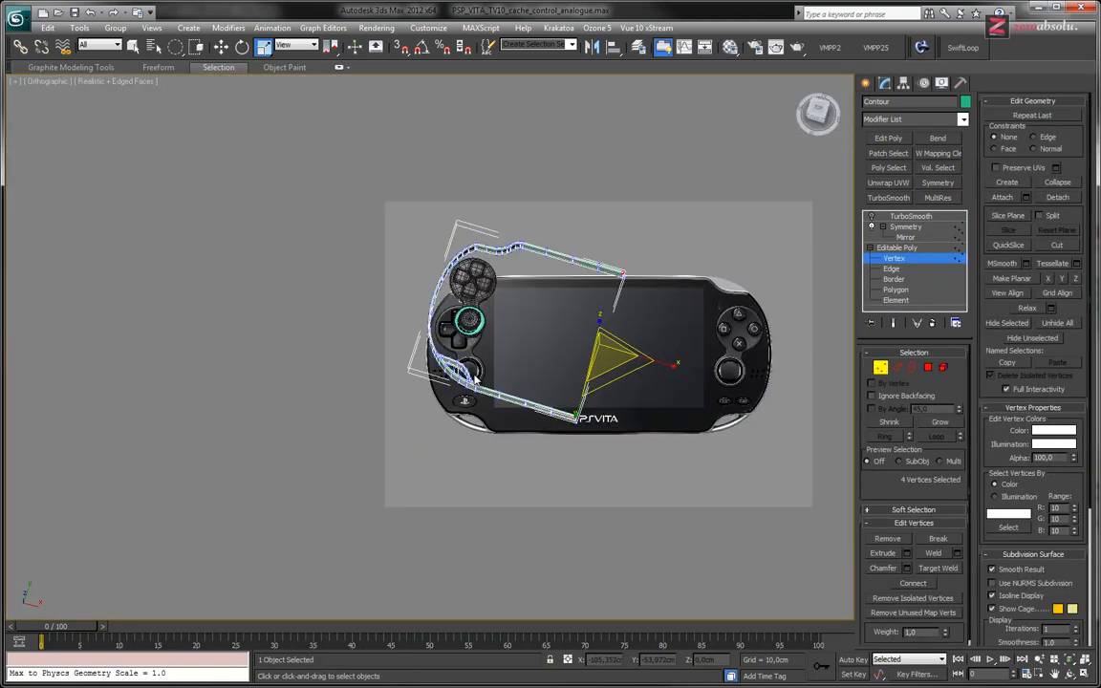
{"action": "scroll", "coordinate": [603, 287], "scroll_direction": "up", "scroll_amount": 3}
{"action": "middle_click_drag", "start_coordinate": [484, 188], "coordinate": [458, 355], "text": "alt"}
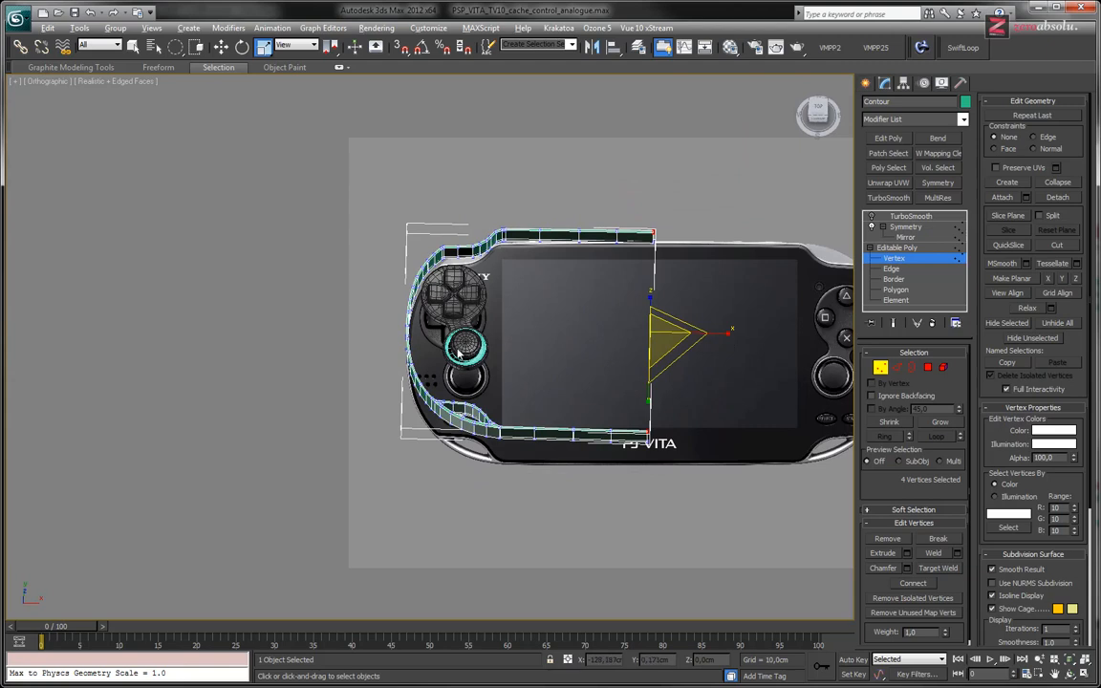
{"action": "key", "text": "alt+q"}
{"action": "scroll", "coordinate": [455, 377], "scroll_direction": "up", "scroll_amount": 4}
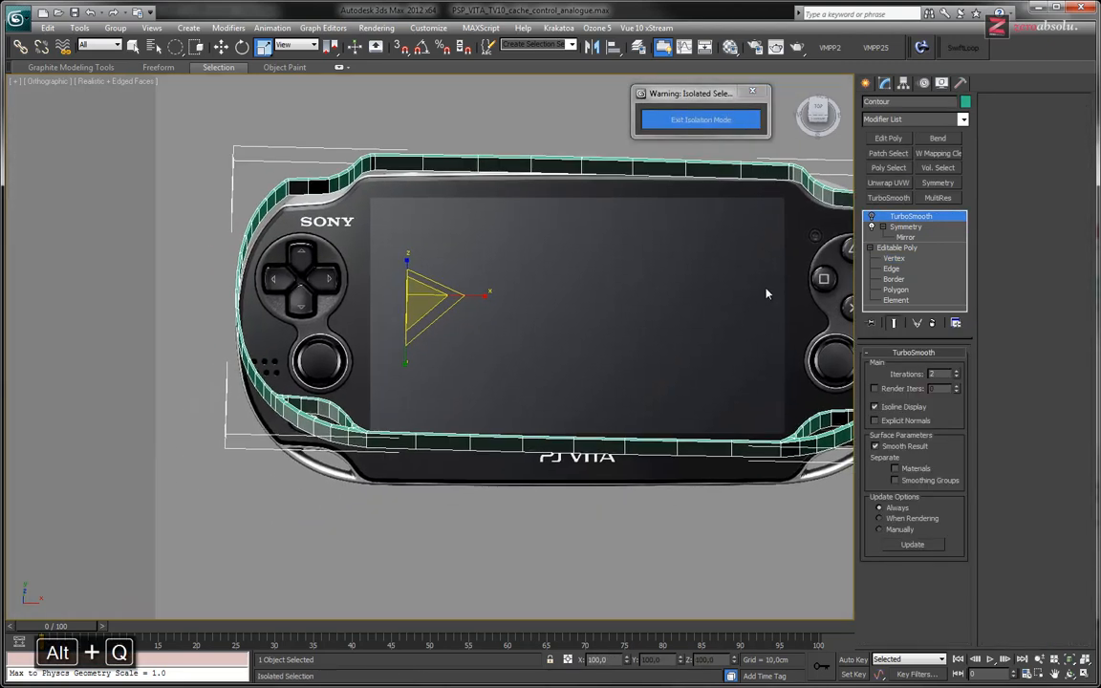
{"action": "left_click", "coordinate": [894, 258]}
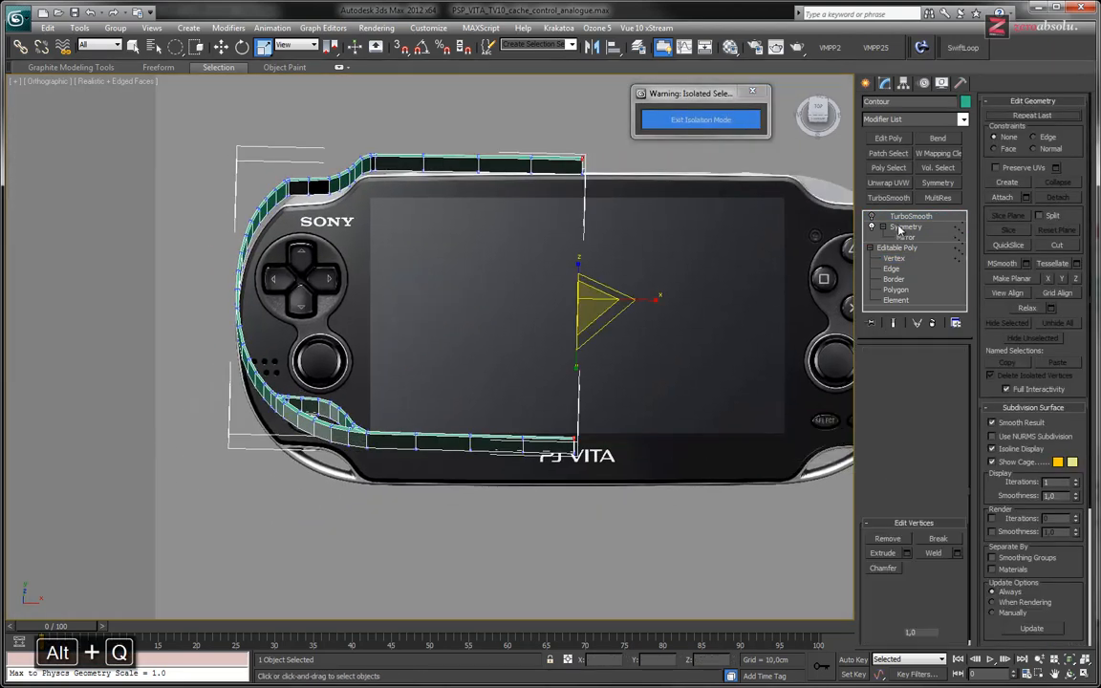
- Examine the inner walls of the frame's lower-left corner opening from several angles, with the surrounding vertices selected
{"action": "middle_click_drag", "start_coordinate": [518, 316], "coordinate": [521, 350]}
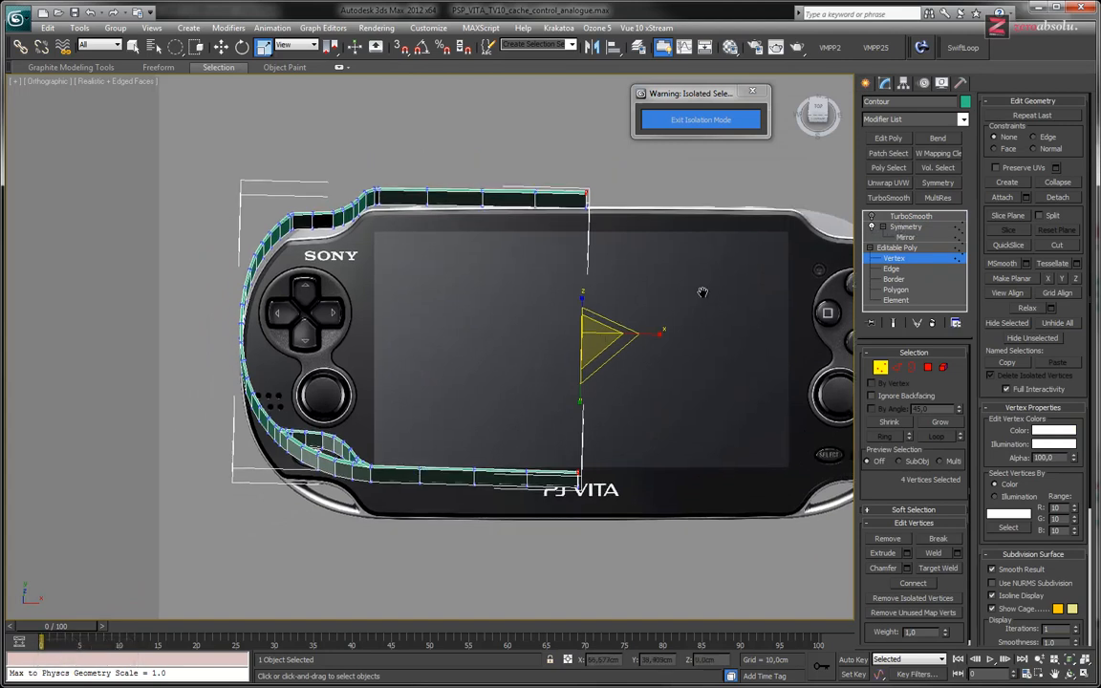
{"action": "scroll", "coordinate": [388, 322], "scroll_direction": "up", "scroll_amount": 8}
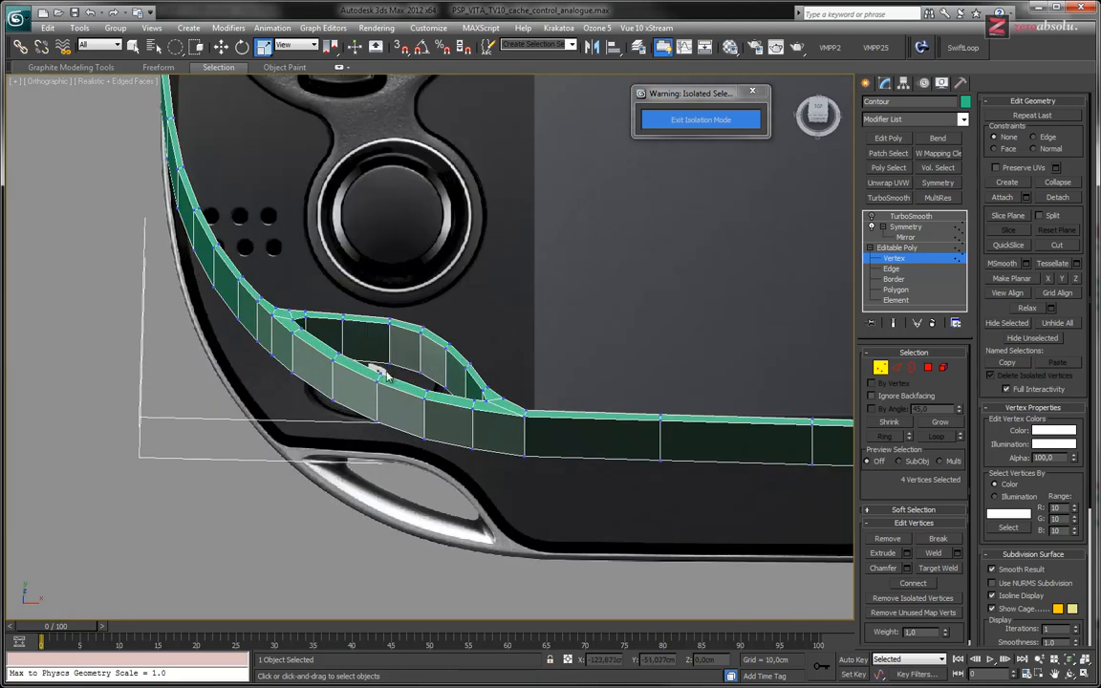
{"action": "middle_click_drag", "start_coordinate": [391, 355], "coordinate": [420, 355]}
{"action": "key", "text": "ctrl+a"}
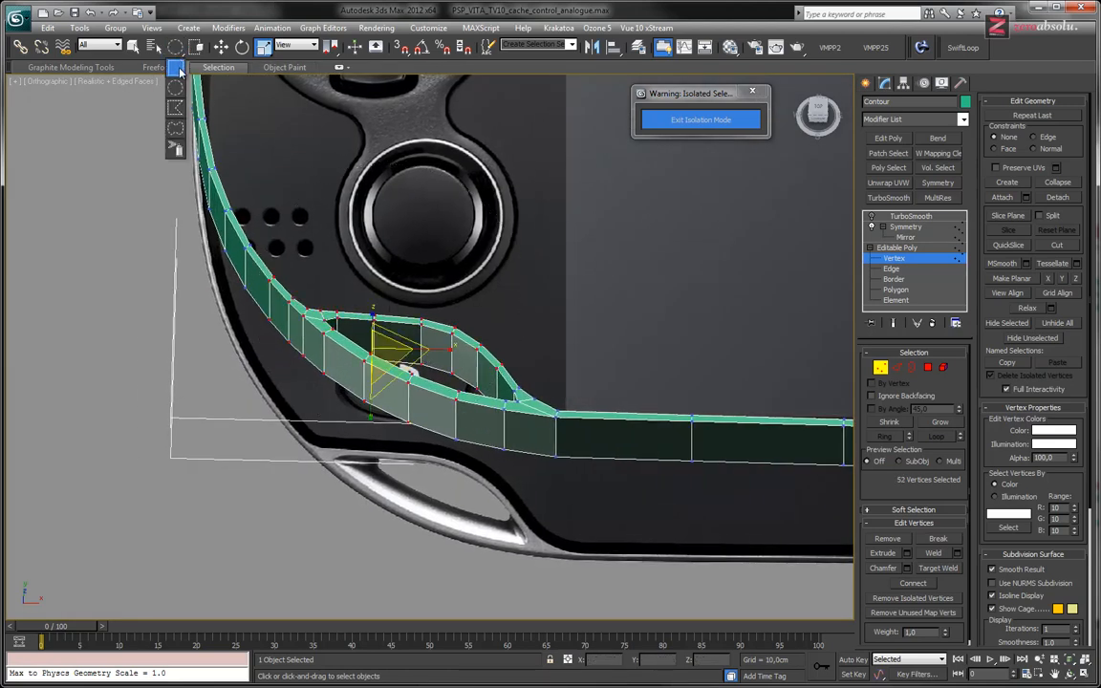
{"action": "left_click_drag", "start_coordinate": [384, 297], "coordinate": [478, 402]}
{"action": "middle_click_drag", "start_coordinate": [479, 402], "coordinate": [380, 367], "text": "alt"}
{"action": "scroll", "coordinate": [445, 383], "scroll_direction": "up", "scroll_amount": 5}
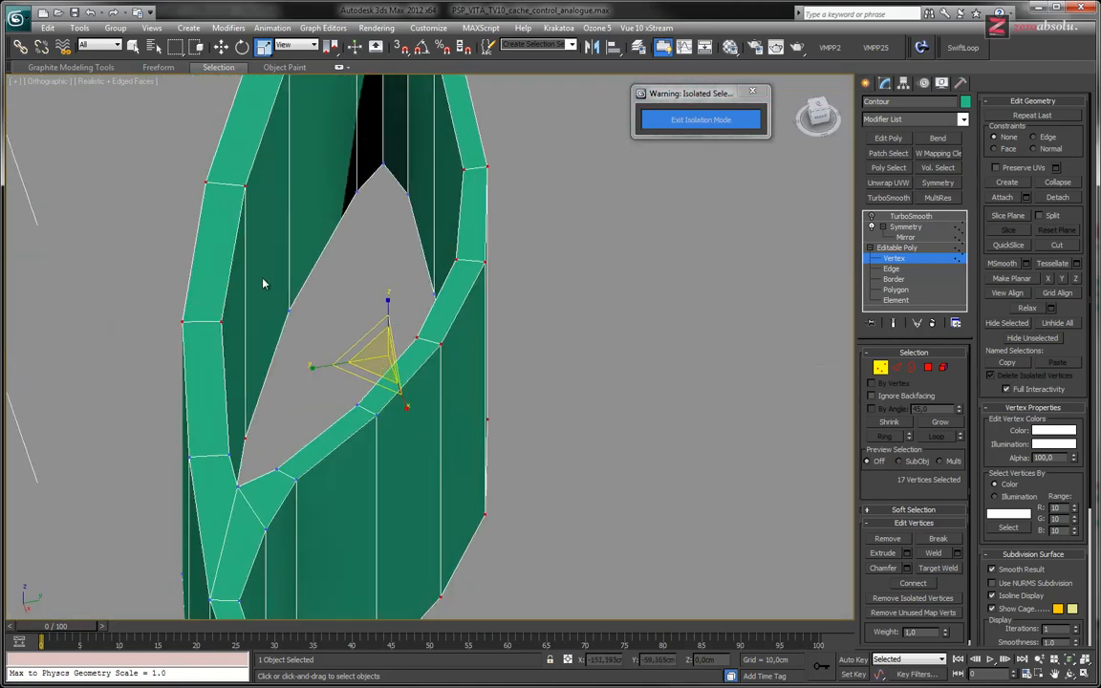
{"action": "middle_click_drag", "start_coordinate": [267, 348], "coordinate": [369, 317], "text": "alt"}
{"action": "scroll", "coordinate": [440, 376], "scroll_direction": "up", "scroll_amount": 2}
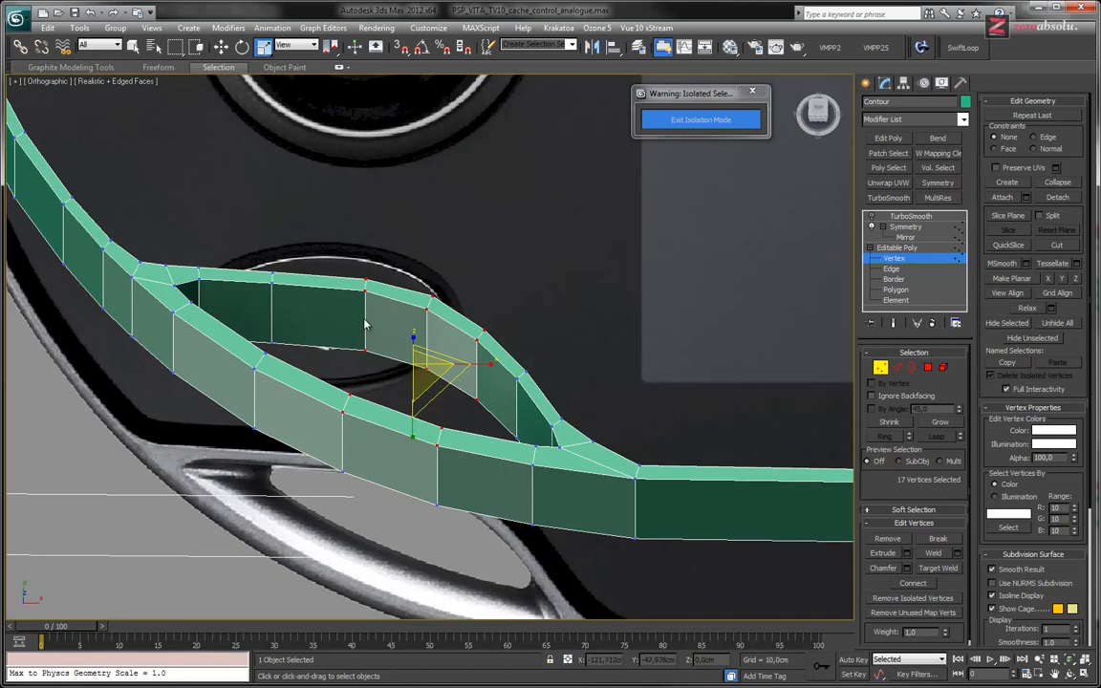
- Select the ring of vertical edges running around the inner wall of the corner opening
{"action": "left_click", "coordinate": [896, 268]}
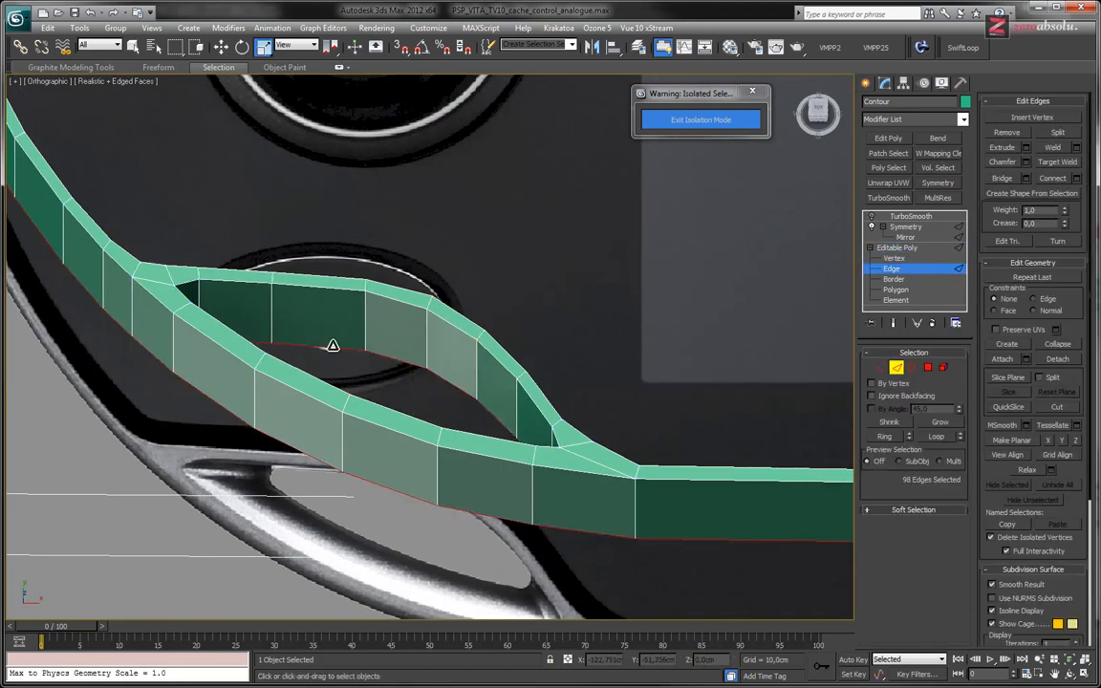
{"action": "left_click", "coordinate": [271, 308]}
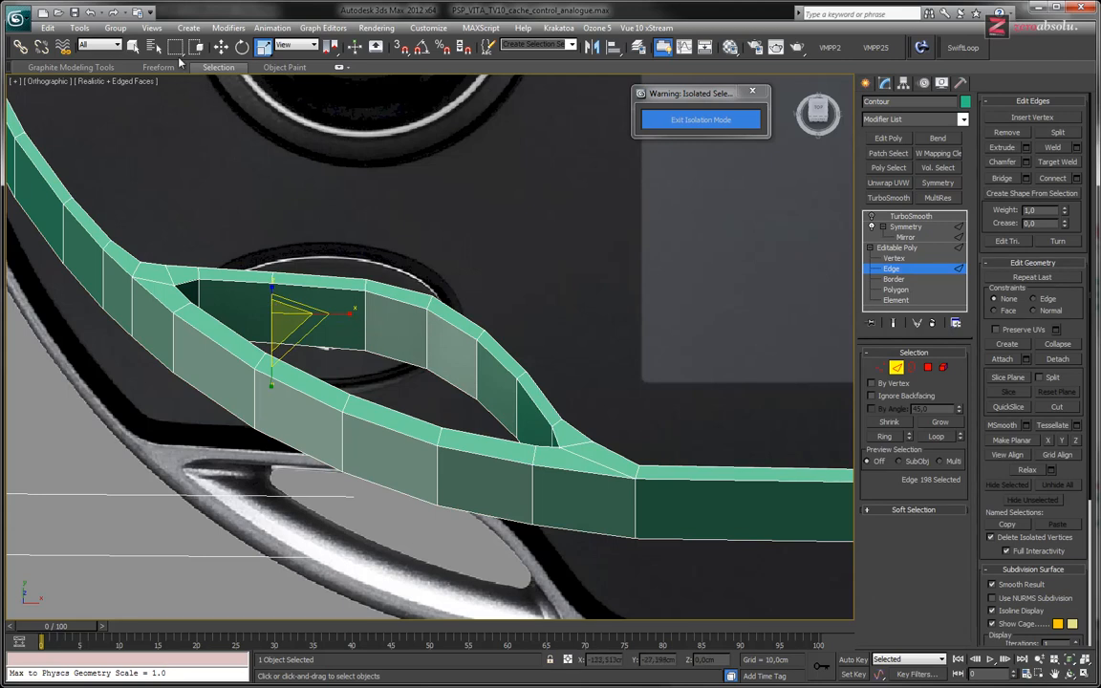
{"action": "left_click", "coordinate": [134, 46]}
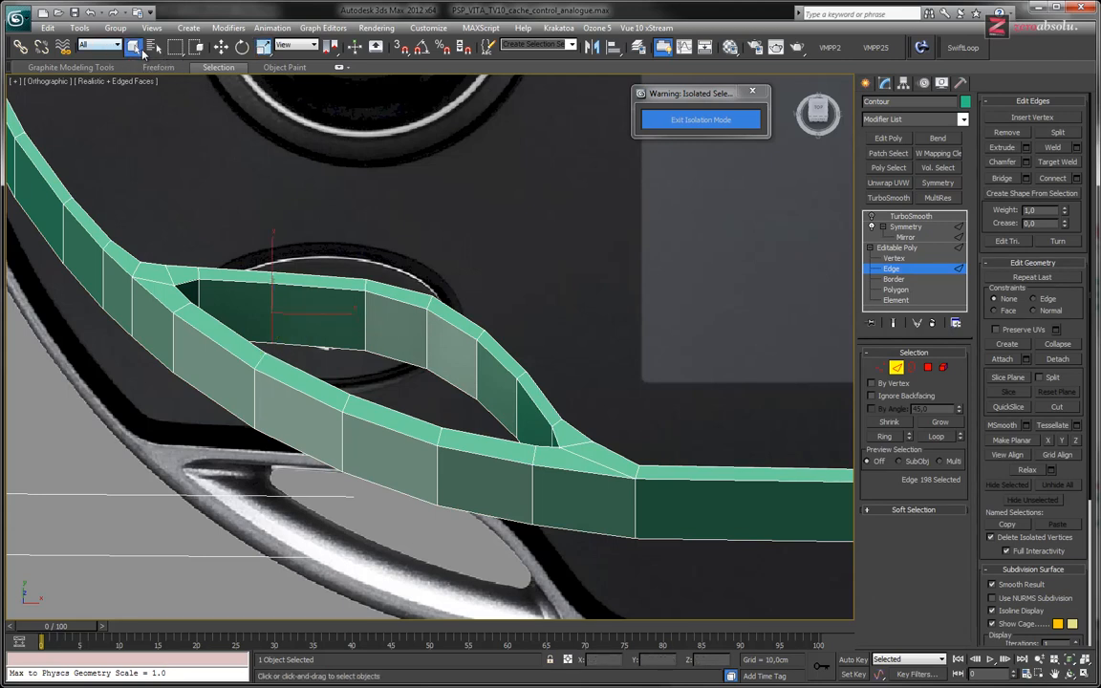
{"action": "left_click", "coordinate": [366, 319], "text": "shift"}
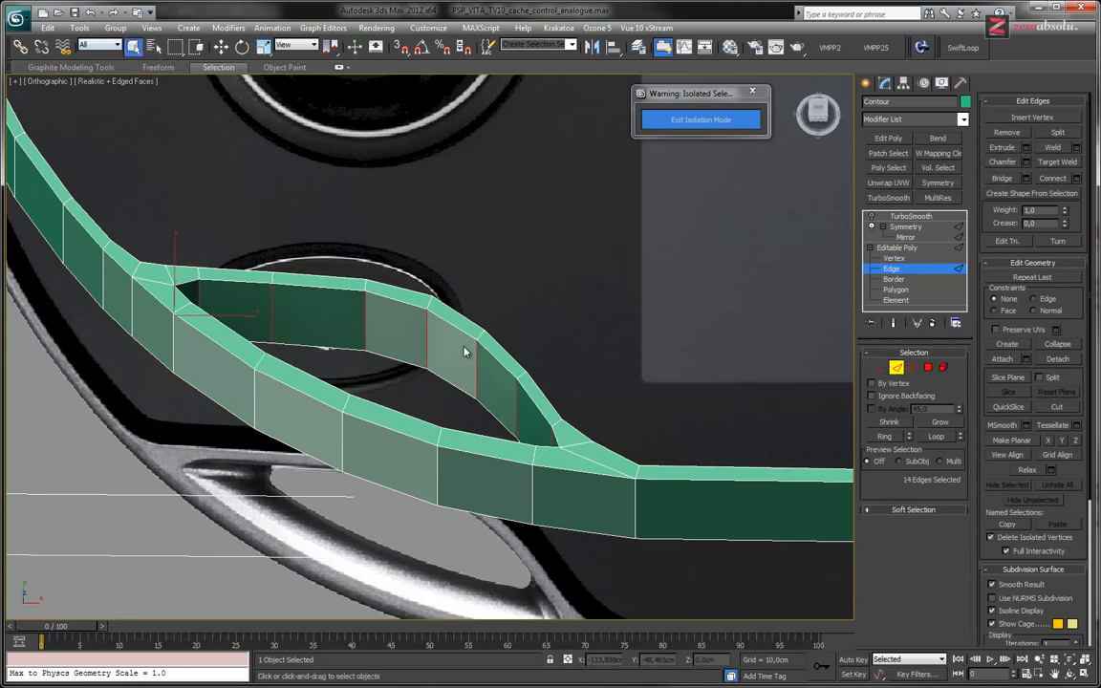
{"action": "middle_click_drag", "start_coordinate": [274, 356], "coordinate": [368, 290], "text": "alt"}
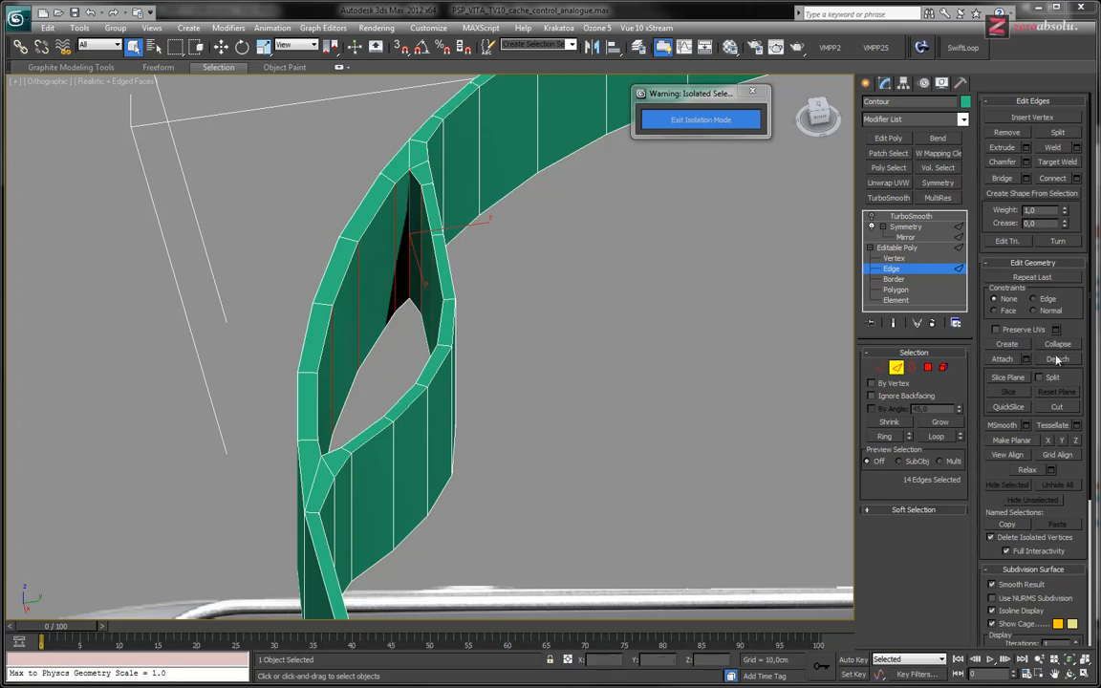
- Connect the selected ring with 2 segments, spreading the new loops slightly with Pinch and using a Slide of 1
{"action": "left_click", "coordinate": [1078, 180]}
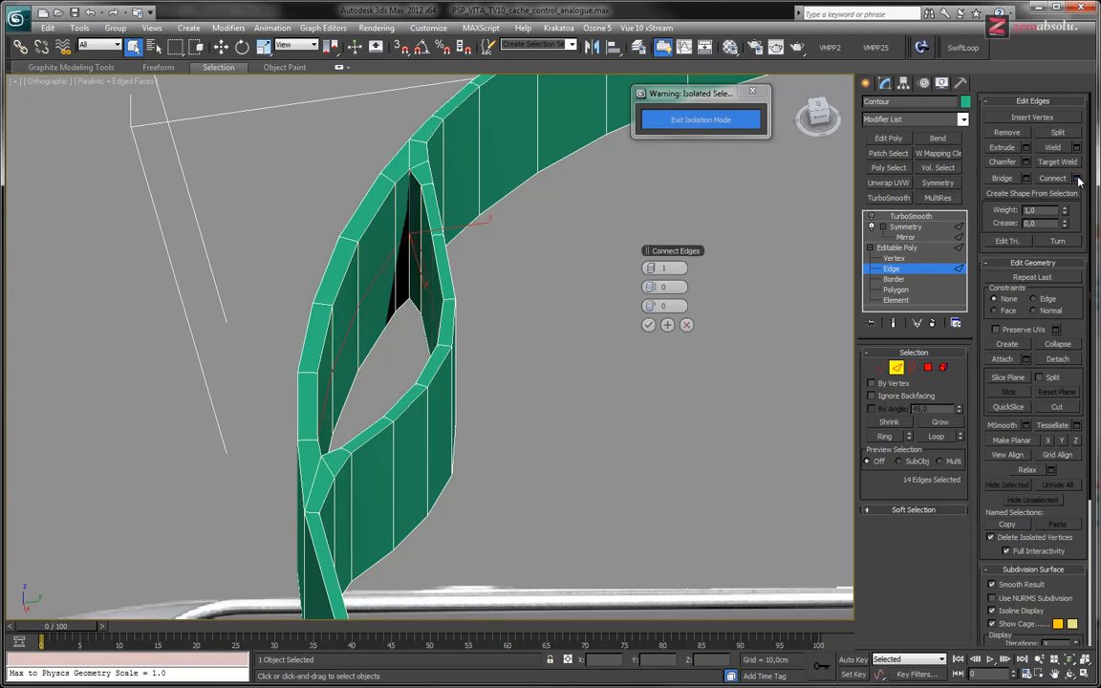
{"action": "left_click", "coordinate": [656, 272]}
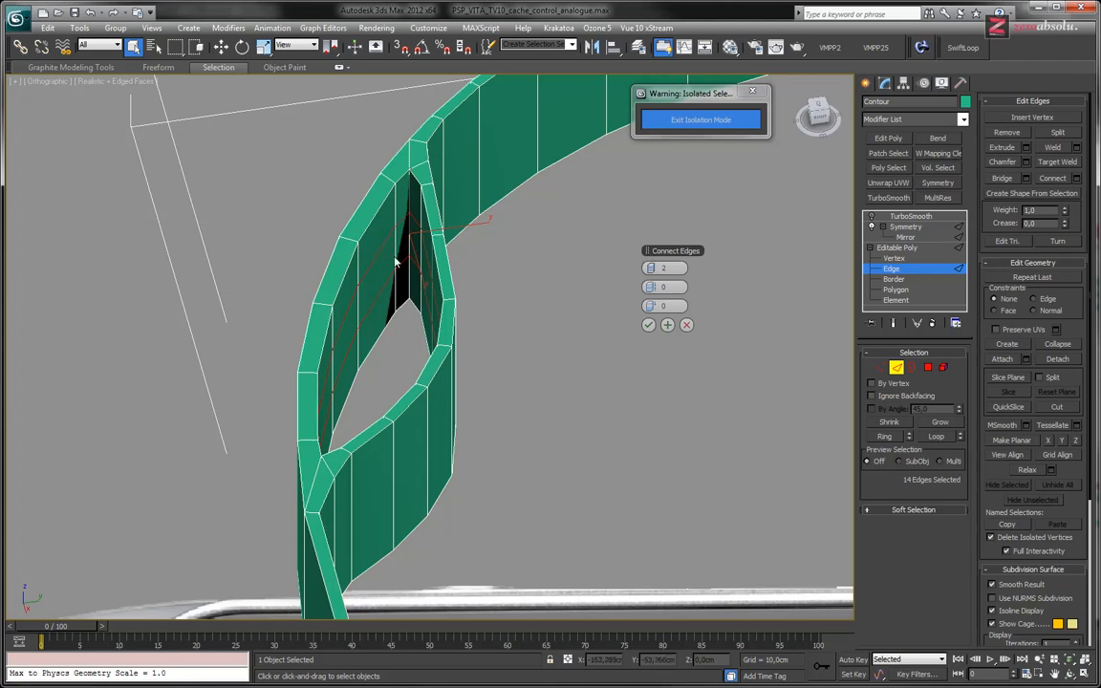
{"action": "scroll", "coordinate": [406, 273], "scroll_direction": "up", "scroll_amount": 8}
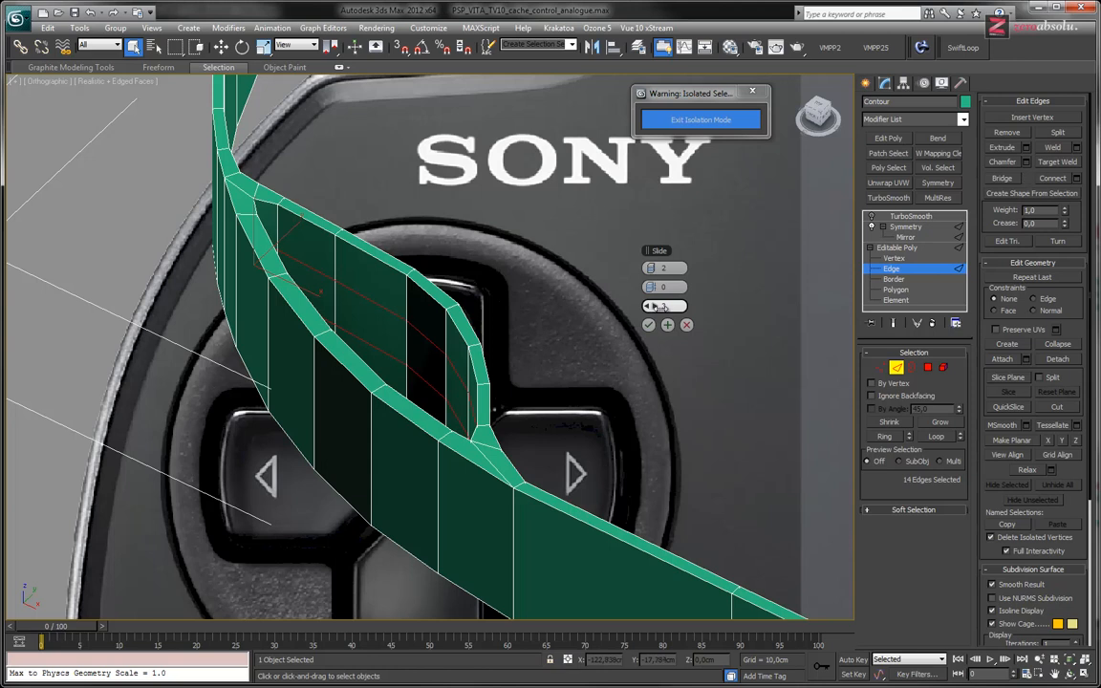
{"action": "left_click", "coordinate": [655, 307]}
{"action": "left_click_drag", "start_coordinate": [656, 288], "coordinate": [675, 287]}
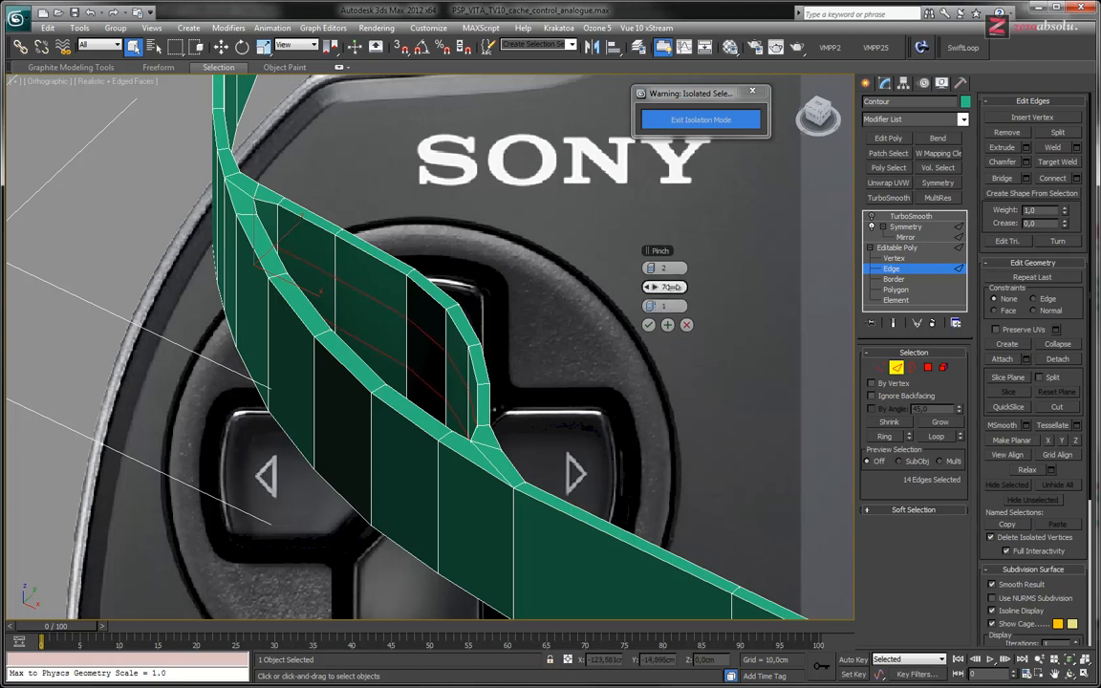
{"action": "left_click", "coordinate": [648, 325]}
- Insert a SwiftLoop edge loop across the outer rim beside the pointed left end of the corner opening
{"action": "mouse_move", "coordinate": [301, 324]}
{"action": "middle_mouse_down", "text": "alt"}
{"action": "mouse_move", "coordinate": [313, 325]}
{"action": "mouse_move", "coordinate": [290, 326]}
{"action": "middle_mouse_up", "text": "alt"}
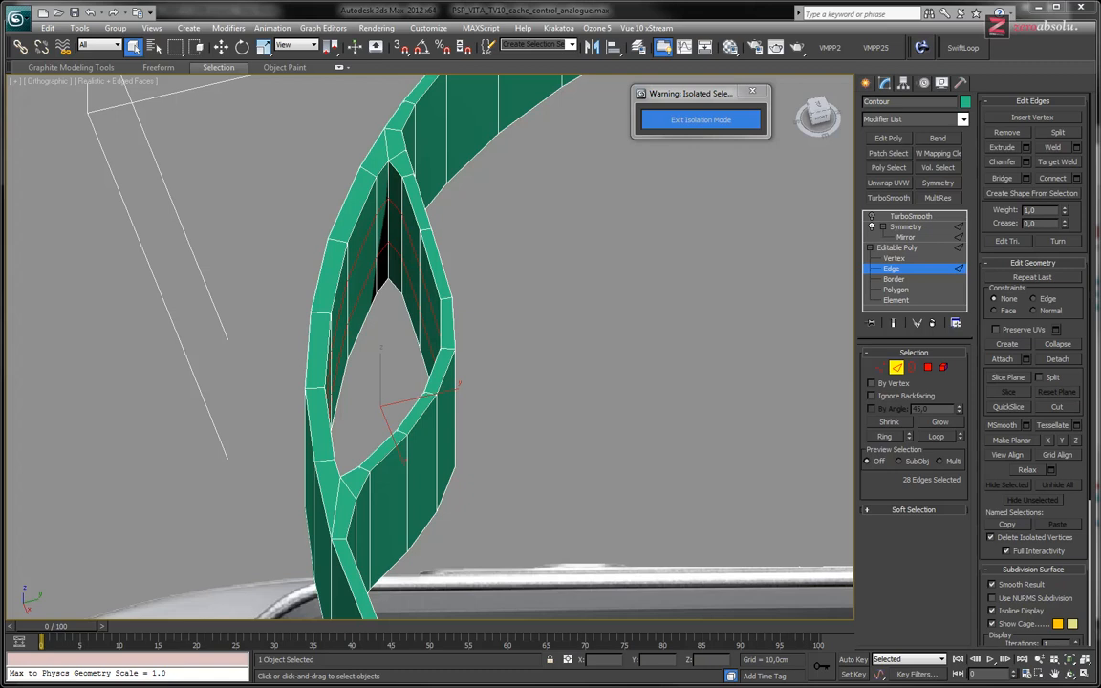
{"action": "middle_click_drag", "start_coordinate": [354, 284], "coordinate": [339, 291], "text": "alt"}
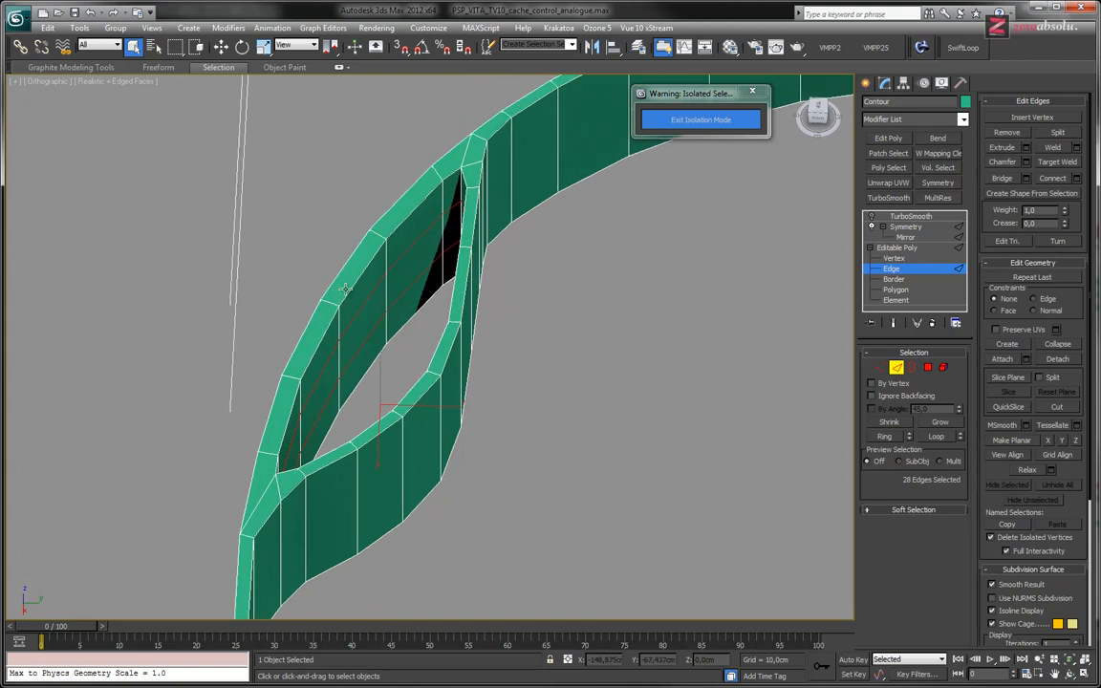
{"action": "middle_click_drag", "start_coordinate": [412, 230], "coordinate": [459, 277], "text": "alt"}
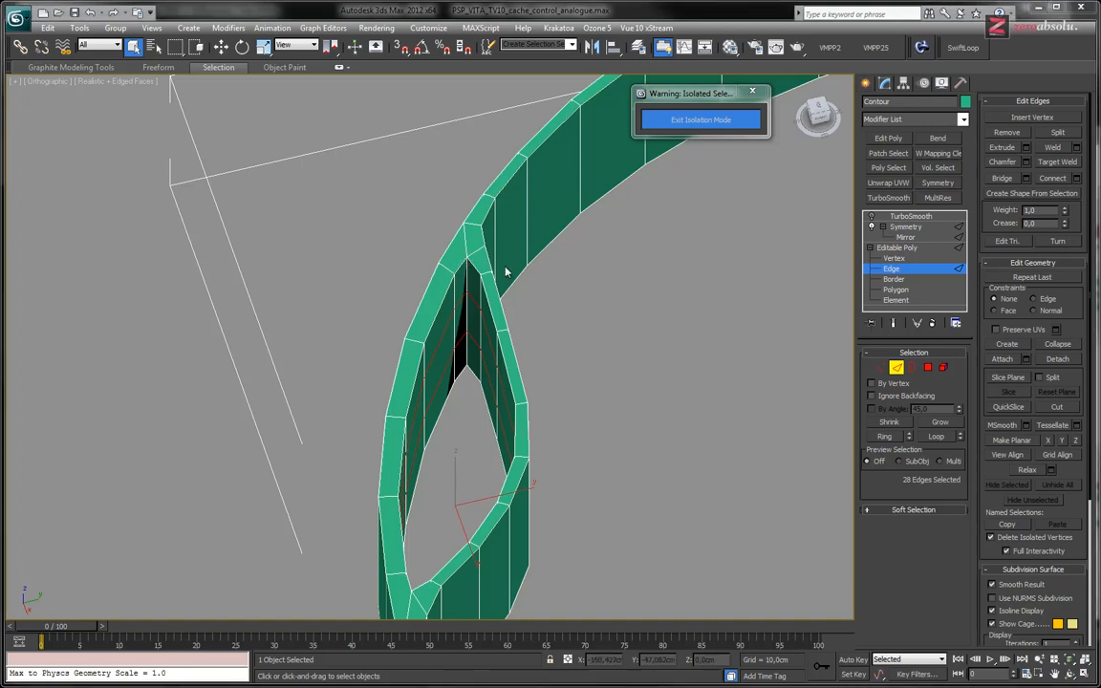
{"action": "middle_click_drag", "start_coordinate": [461, 264], "coordinate": [460, 295], "text": "alt"}
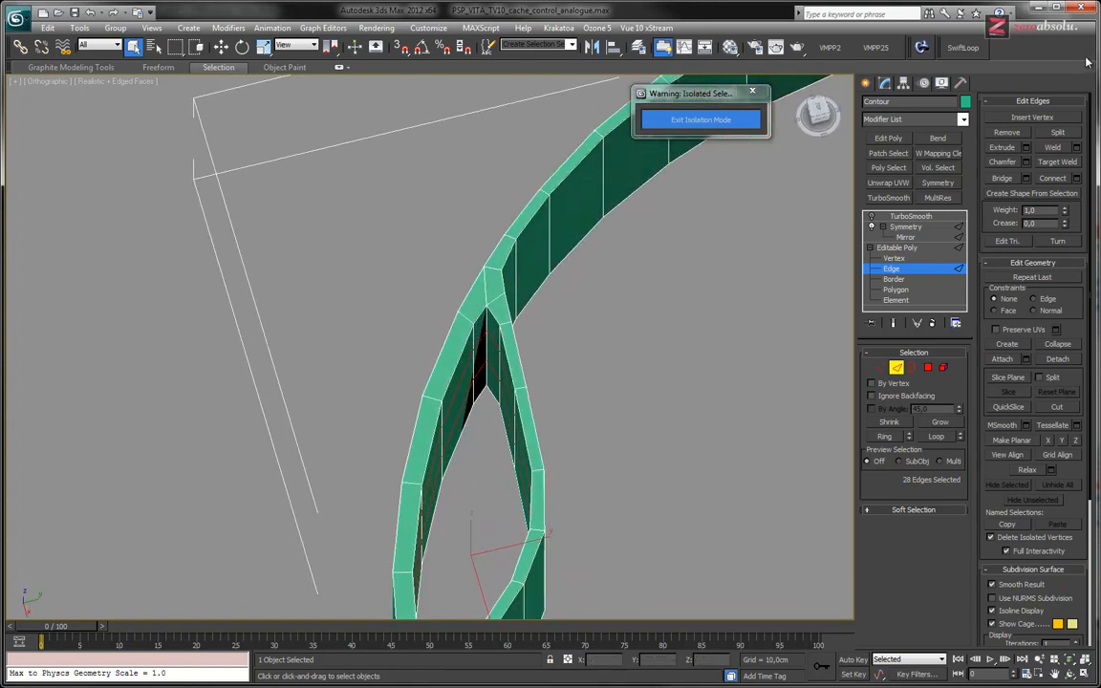
{"action": "left_click", "coordinate": [954, 53]}
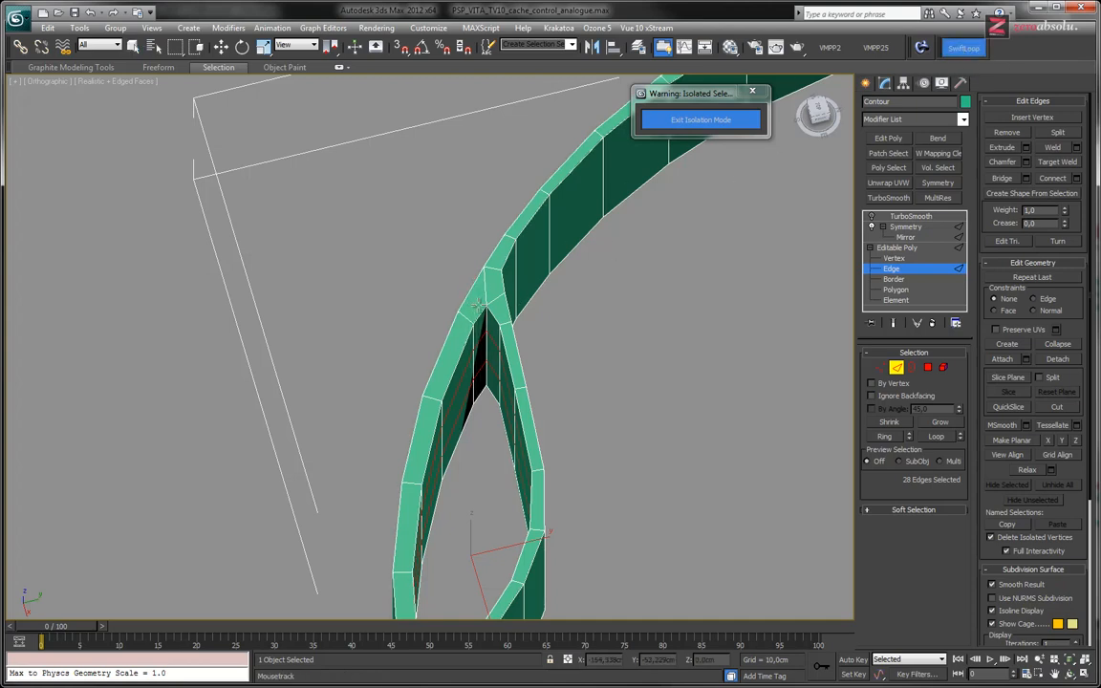
{"action": "scroll", "coordinate": [457, 286], "scroll_direction": "up", "scroll_amount": 3}
{"action": "scroll", "coordinate": [457, 287], "scroll_direction": "up", "scroll_amount": 2}
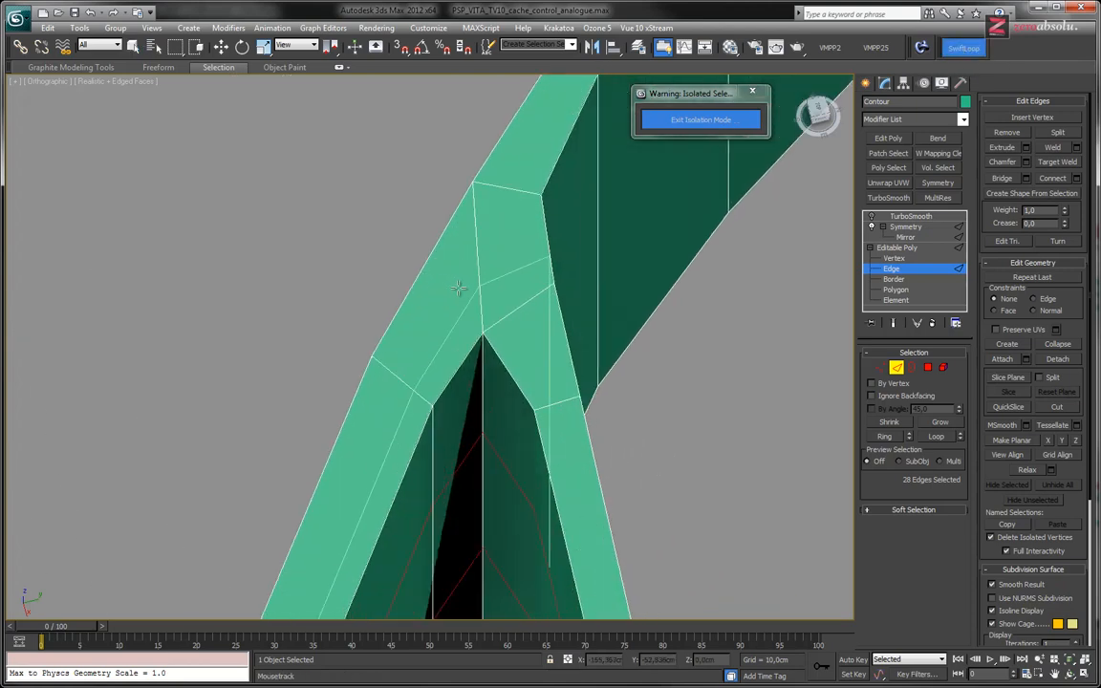
{"action": "left_click", "coordinate": [440, 241]}
- Move the vertices at the opening's pointed left end in the Top view to square off the tip along the reference
{"action": "key", "text": "w"}
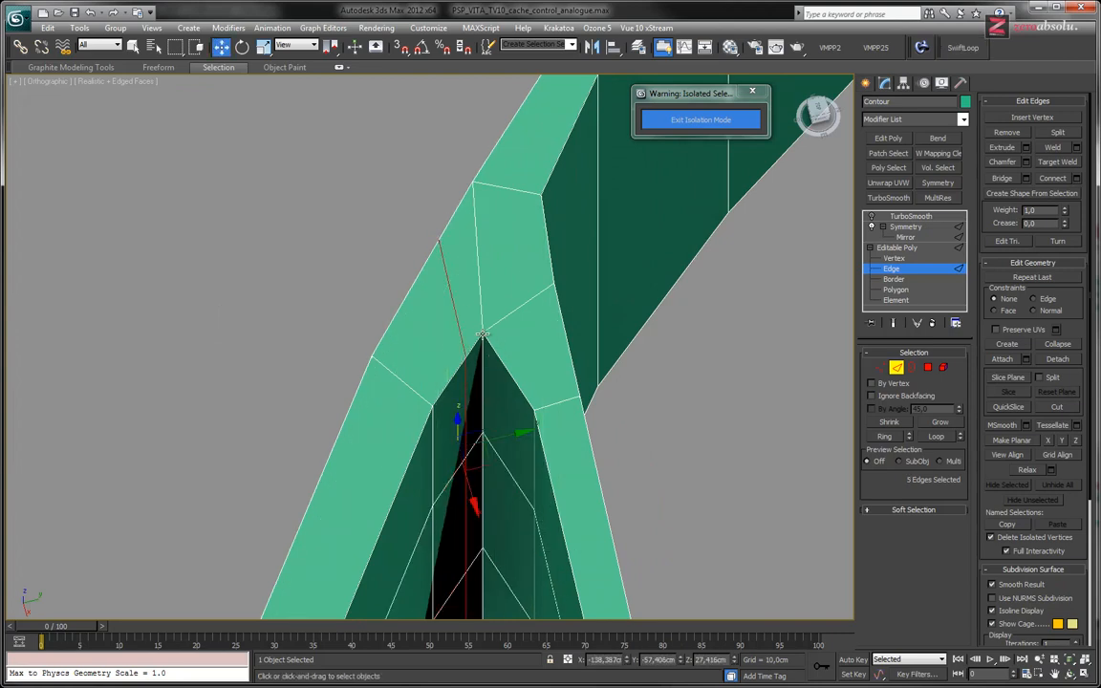
{"action": "key", "text": "t"}
{"action": "scroll", "coordinate": [497, 306], "scroll_direction": "up", "scroll_amount": 5}
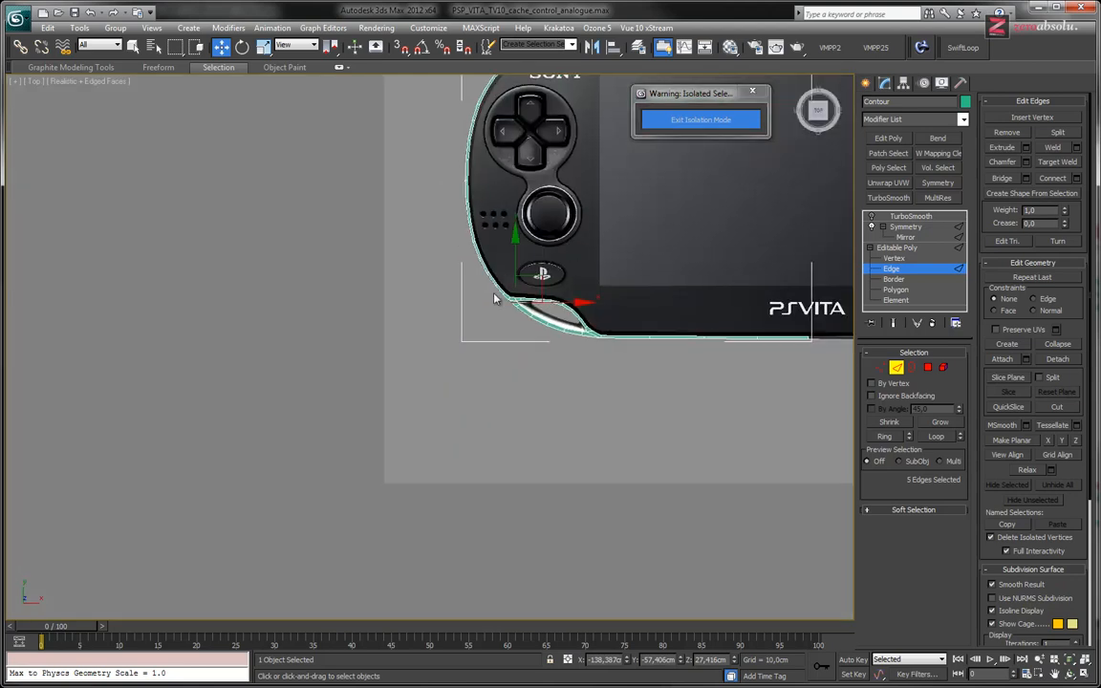
{"action": "scroll", "coordinate": [696, 246], "scroll_direction": "up", "scroll_amount": 6}
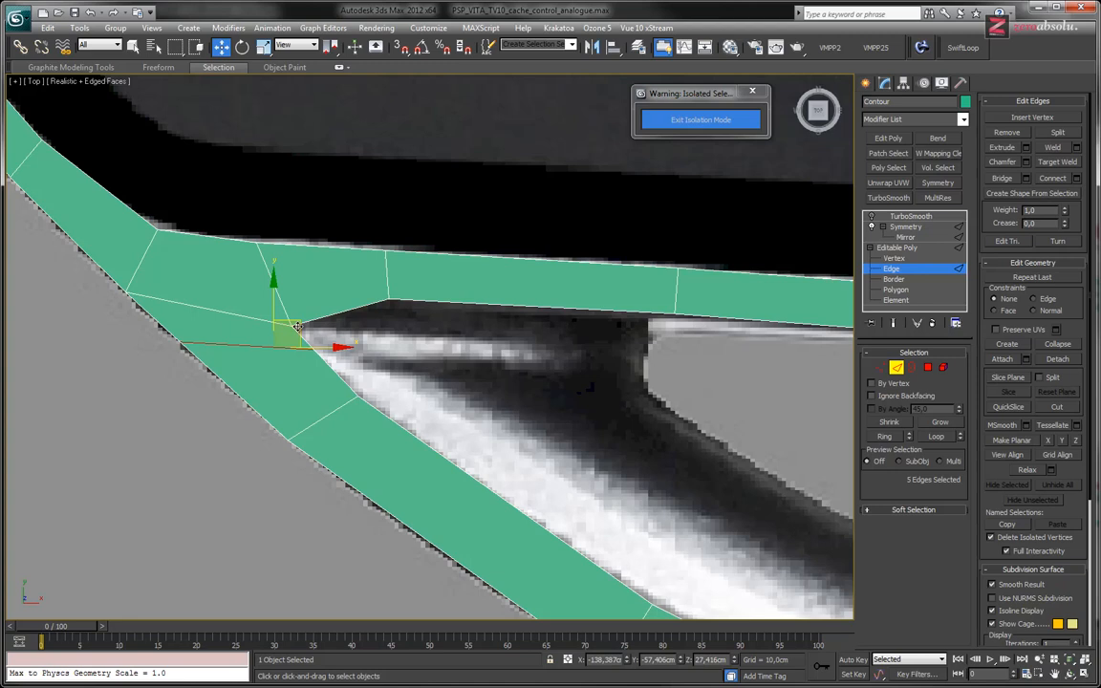
{"action": "key", "text": "1"}
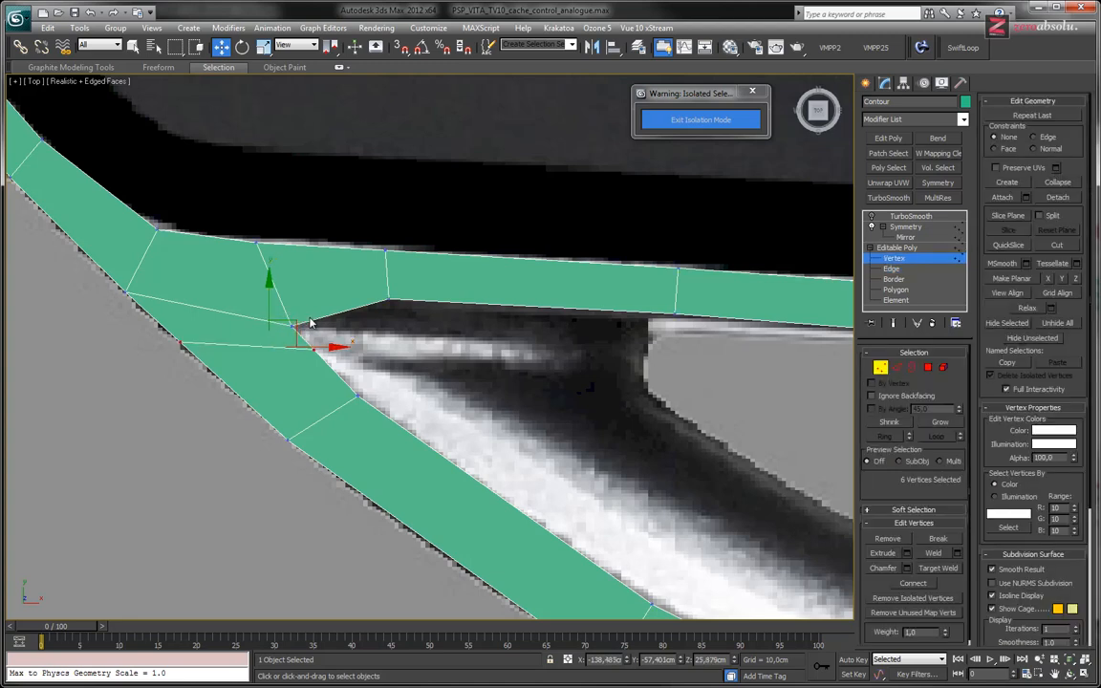
{"action": "left_click_drag", "start_coordinate": [276, 309], "coordinate": [329, 327]}
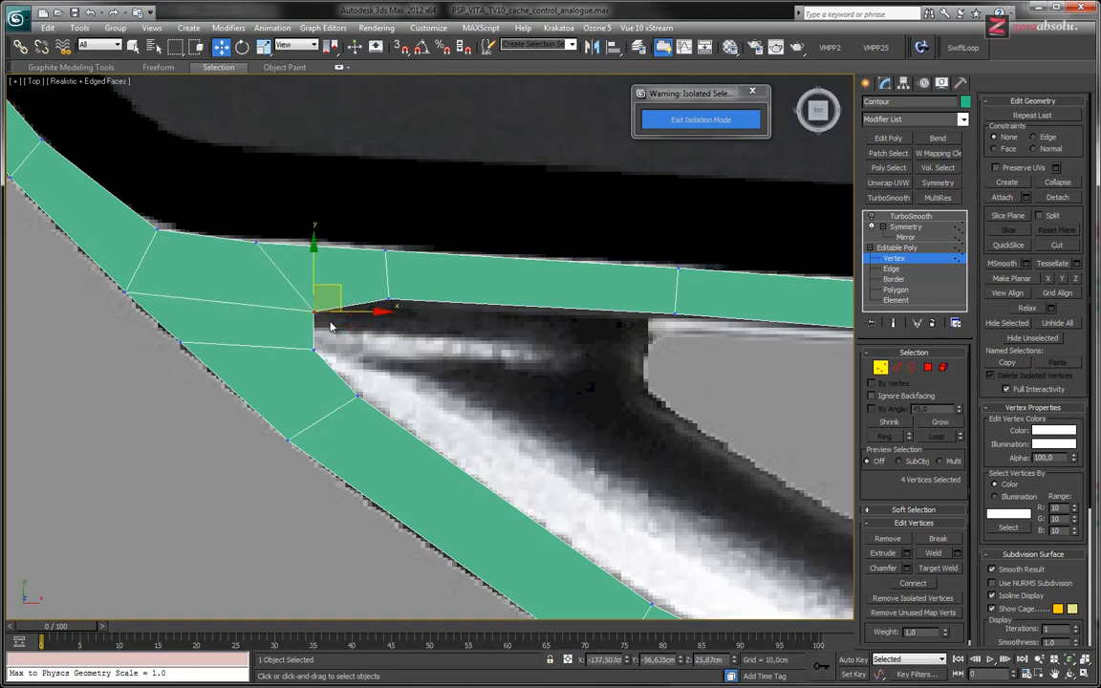
{"action": "left_click_drag", "start_coordinate": [302, 369], "coordinate": [327, 287]}
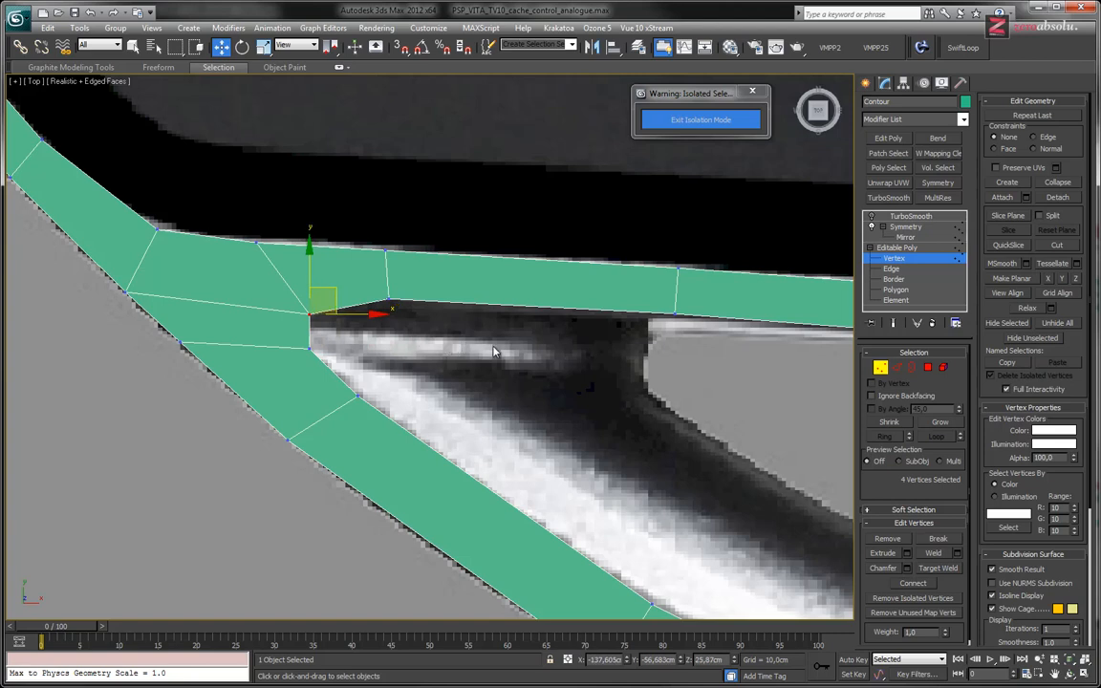
{"action": "scroll", "coordinate": [494, 352], "scroll_direction": "down", "scroll_amount": 2}
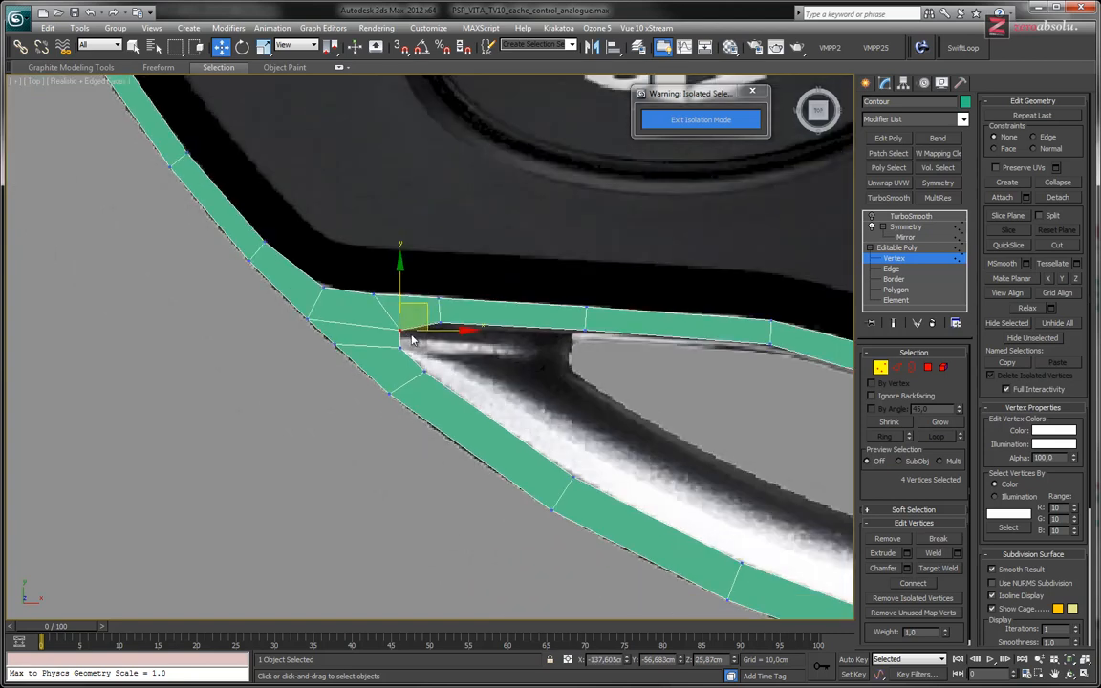
{"action": "left_click_drag", "start_coordinate": [411, 318], "coordinate": [403, 293]}
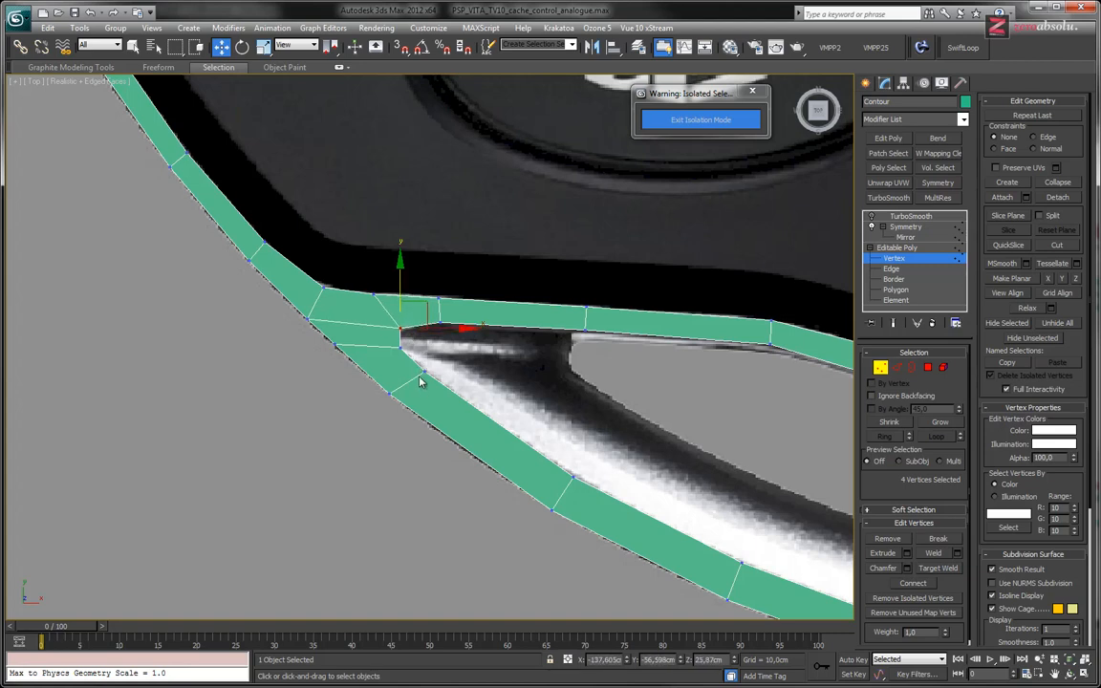
- Try to move an inner-wall edge at the squared-off tip of the opening, and undo the move
{"action": "middle_click_drag", "start_coordinate": [459, 383], "coordinate": [302, 289]}
{"action": "key", "text": "2"}
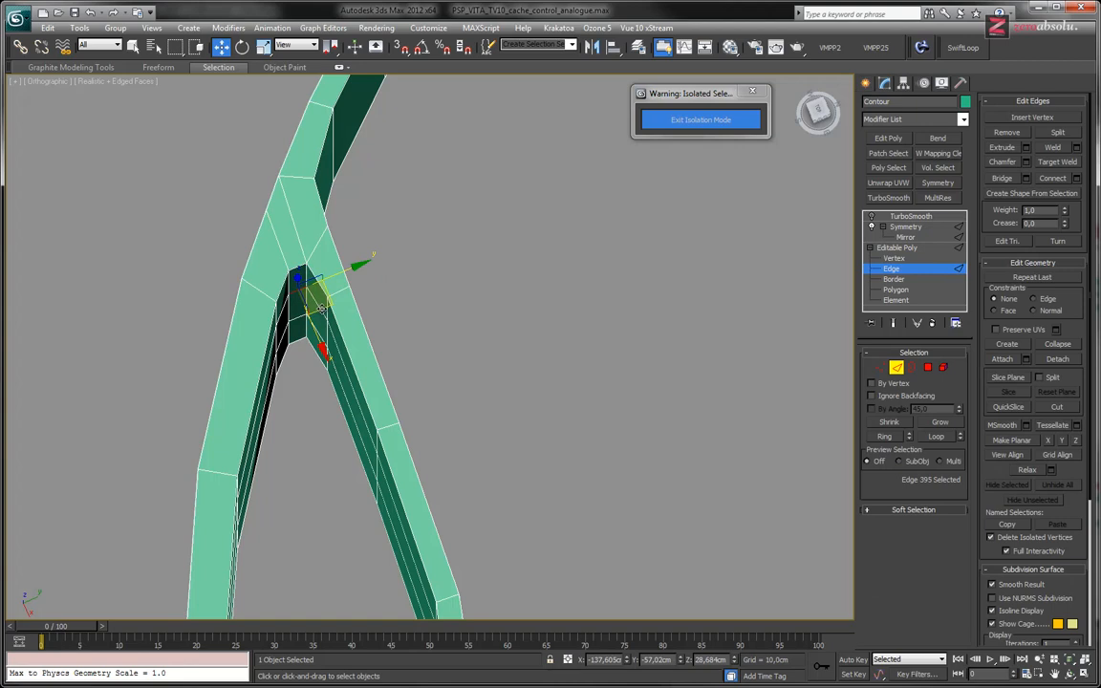
{"action": "mouse_move", "coordinate": [326, 303]}
{"action": "left_mouse_down"}
{"action": "mouse_move", "coordinate": [324, 321]}
{"action": "mouse_move", "coordinate": [323, 312]}
{"action": "left_mouse_up"}
{"action": "key", "text": "ctrl+z"}
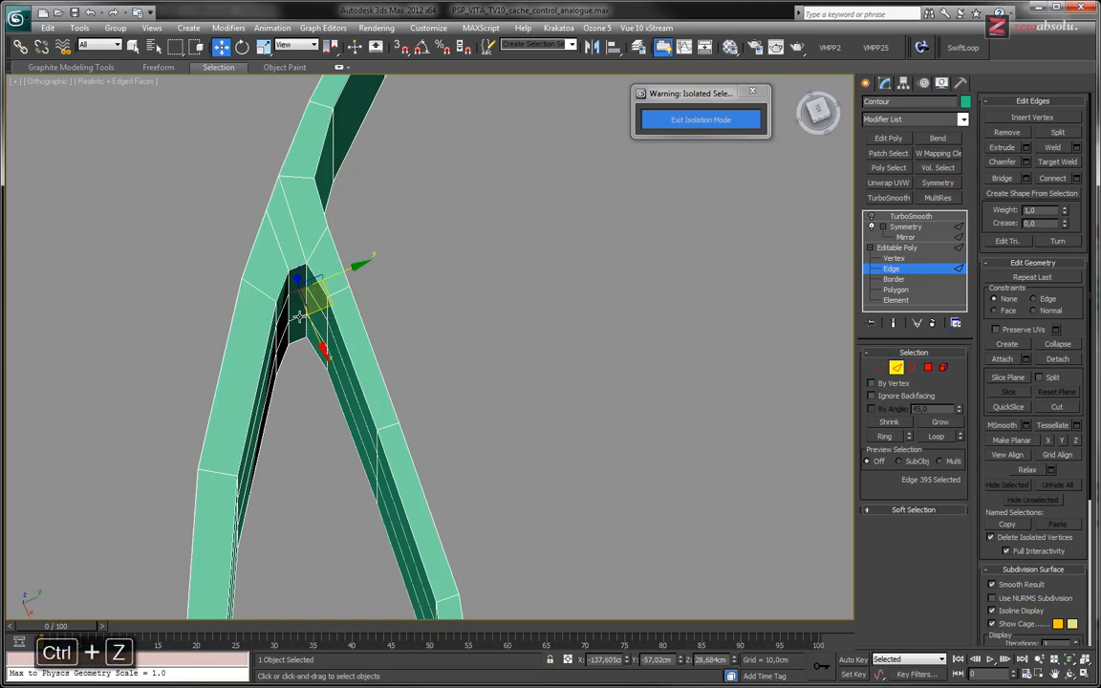
- Move the two middle inner-wall edges across the squared-off tip along X, slightly into the opening
{"action": "left_click", "coordinate": [309, 323]}
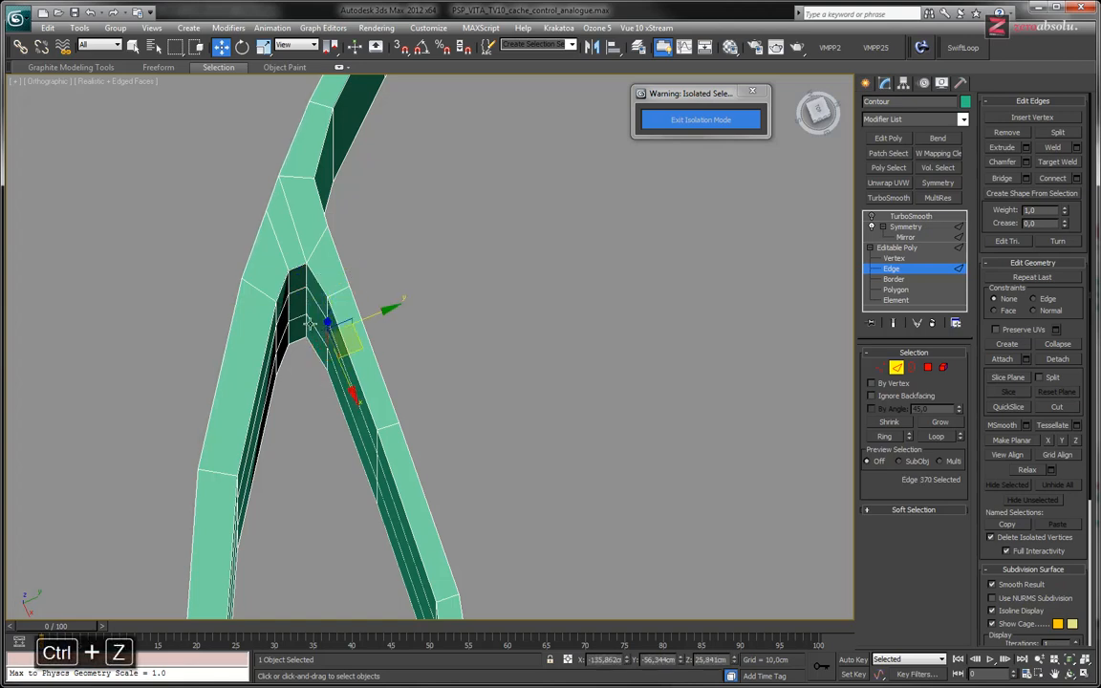
{"action": "key", "text": "ctrl+z"}
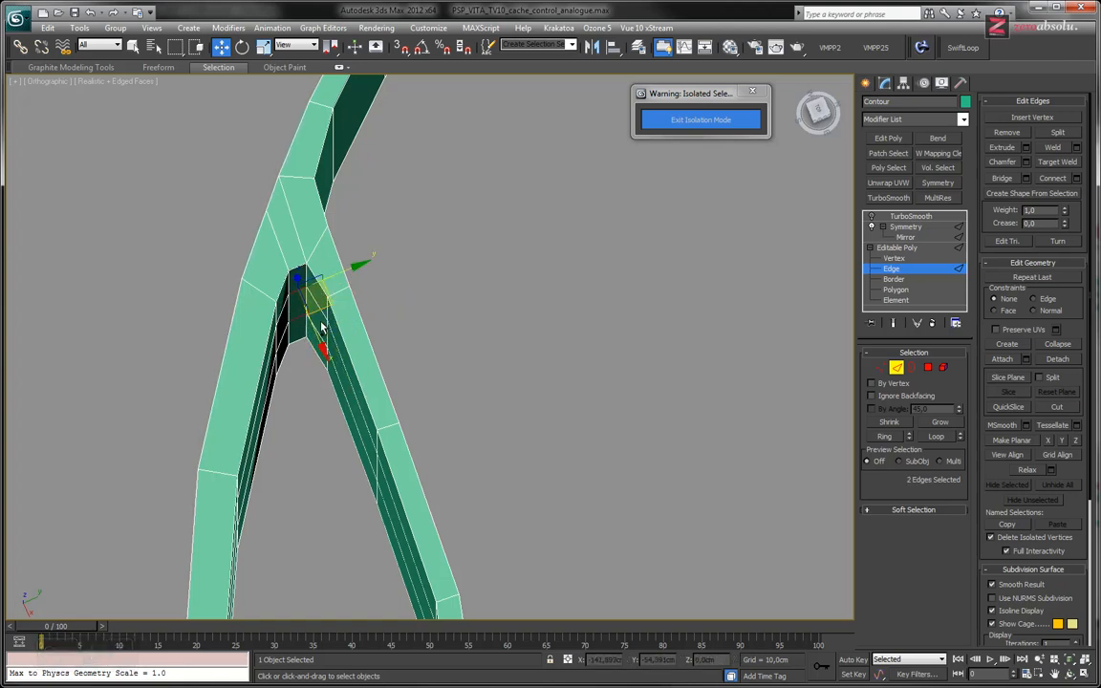
{"action": "left_click_drag", "start_coordinate": [322, 306], "coordinate": [325, 316]}
{"action": "middle_click_drag", "start_coordinate": [303, 364], "coordinate": [271, 324], "text": "alt"}
- Move the middle inner-wall vertices on the wide outer arm, just beside the squared-off tip, slightly into the opening
{"action": "left_click", "coordinate": [281, 326]}
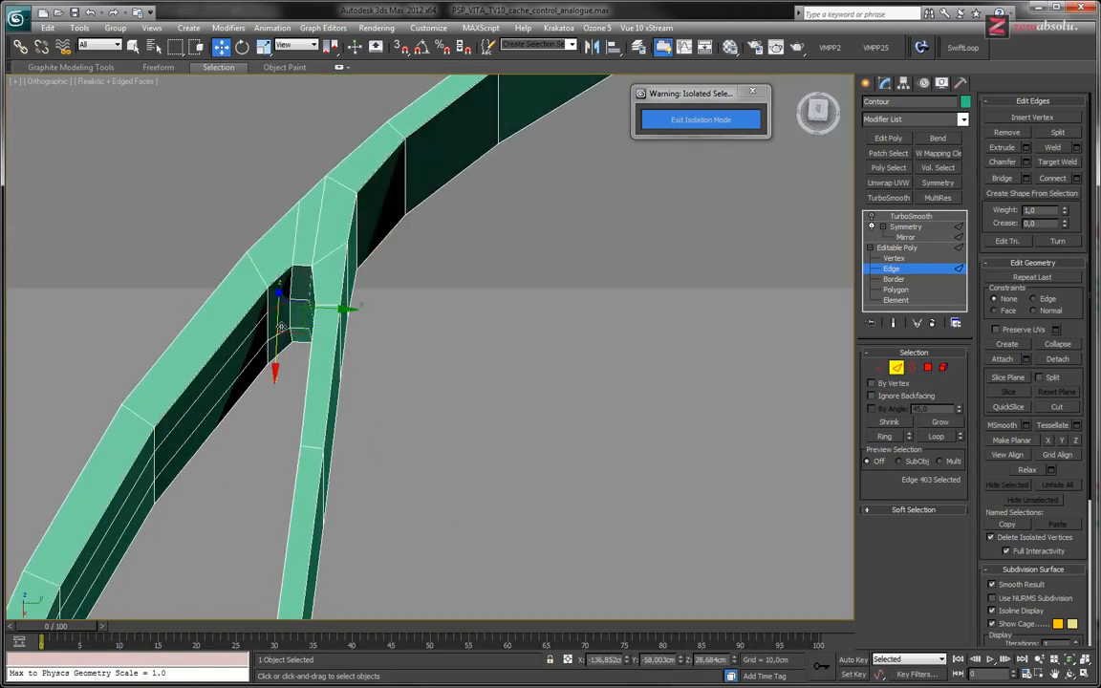
{"action": "key", "text": "1"}
{"action": "left_click", "coordinate": [267, 314]}
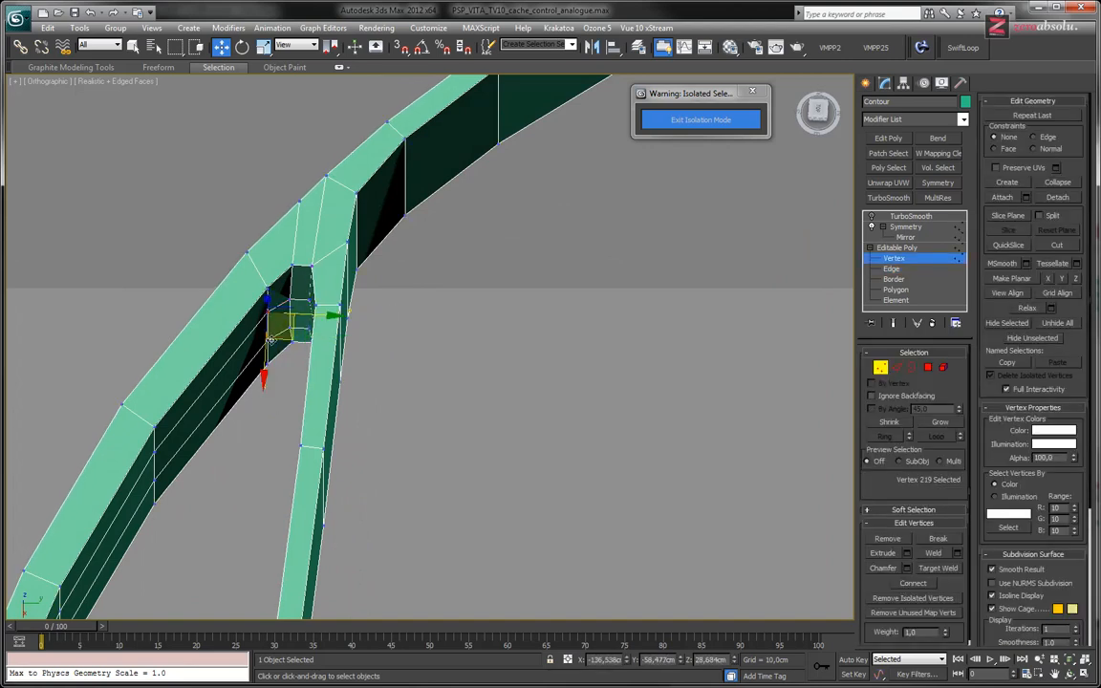
{"action": "middle_click_drag", "start_coordinate": [282, 364], "coordinate": [273, 330], "text": "alt"}
{"action": "left_click_drag", "start_coordinate": [291, 343], "coordinate": [301, 346]}
{"action": "middle_click_drag", "start_coordinate": [277, 306], "coordinate": [285, 344], "text": "alt"}
- Move the upper middle vertex at the tip's outer-arm corner into the opening, and undo the last two actions after it
{"action": "left_click", "coordinate": [287, 297]}
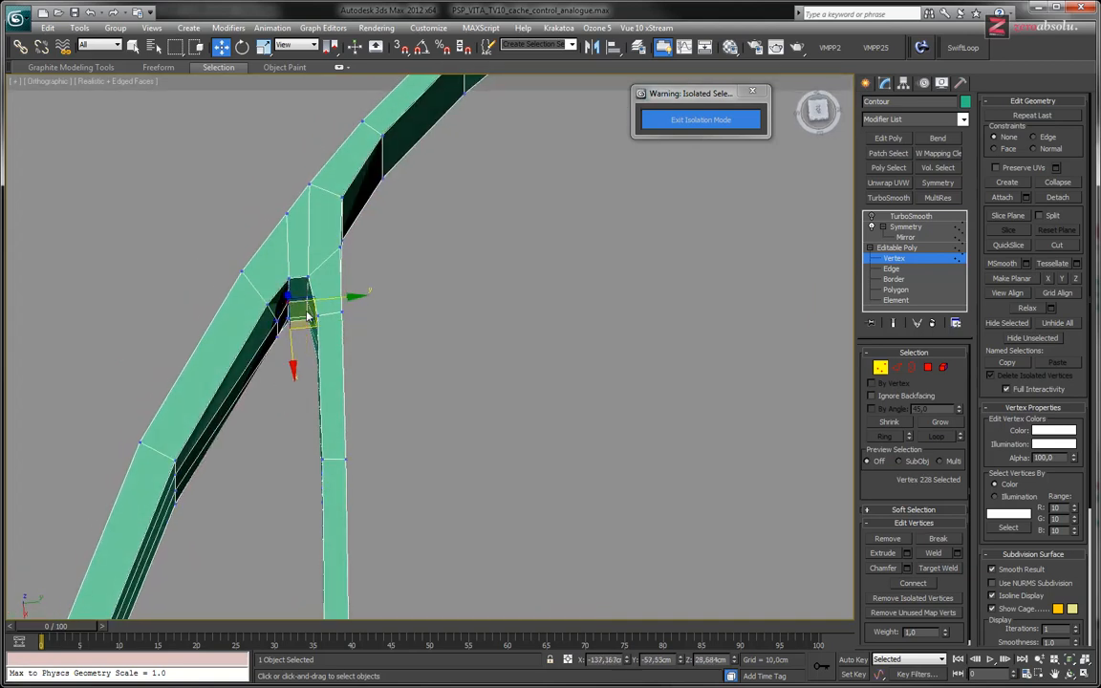
{"action": "mouse_move", "coordinate": [309, 325]}
{"action": "left_mouse_down"}
{"action": "mouse_move", "coordinate": [330, 327]}
{"action": "mouse_move", "coordinate": [319, 342]}
{"action": "left_mouse_up"}
{"action": "left_click", "coordinate": [306, 296]}
{"action": "middle_click_drag", "start_coordinate": [298, 365], "coordinate": [351, 356]}
{"action": "key", "text": "ctrl+z"}
{"action": "key", "text": "ctrl+z"}
- Move the two middle inner-wall vertices at the tip's thin-arm corner along Y
{"action": "scroll", "coordinate": [359, 357], "scroll_direction": "up", "scroll_amount": 8}
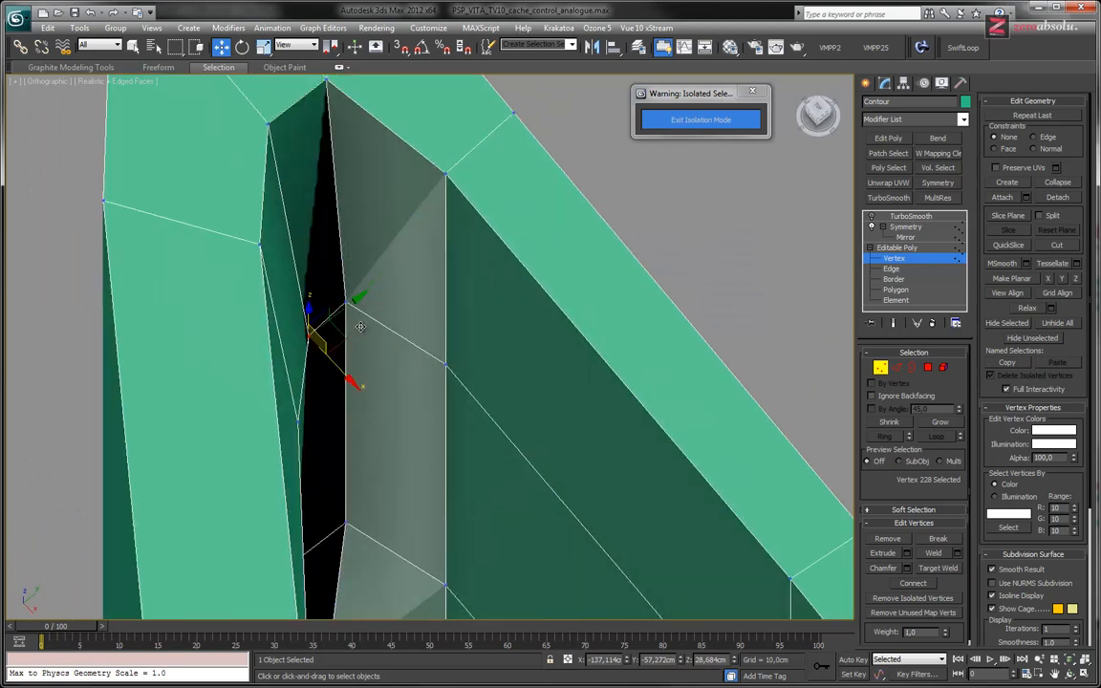
{"action": "left_click", "coordinate": [348, 528], "text": "ctrl"}
{"action": "scroll", "coordinate": [395, 457], "scroll_direction": "down", "scroll_amount": 3}
{"action": "middle_click_drag", "start_coordinate": [395, 457], "coordinate": [376, 369], "text": "alt"}
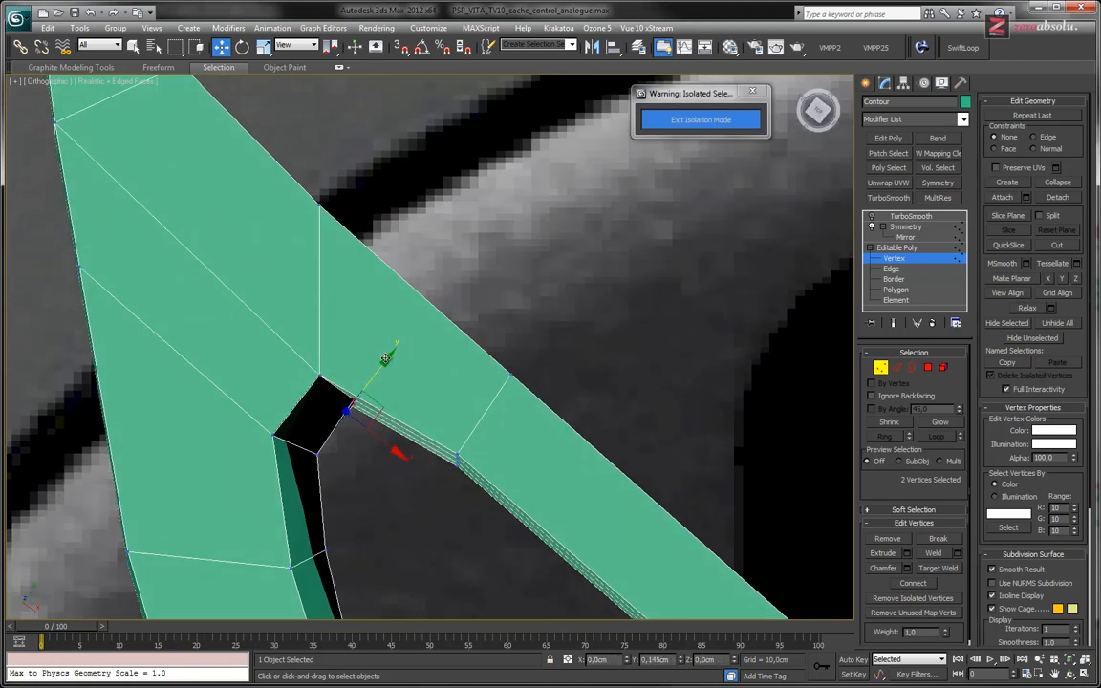
{"action": "middle_click_drag", "start_coordinate": [355, 462], "coordinate": [292, 443]}
- Adjust the two middle inner-wall vertices at the tip's outer-arm corner so they sit inside the opening
{"action": "left_click", "coordinate": [306, 304]}
{"action": "left_click", "coordinate": [282, 443]}
{"action": "left_click_drag", "start_coordinate": [293, 449], "coordinate": [337, 448]}
{"action": "middle_click_drag", "start_coordinate": [337, 448], "coordinate": [347, 394], "text": "alt"}
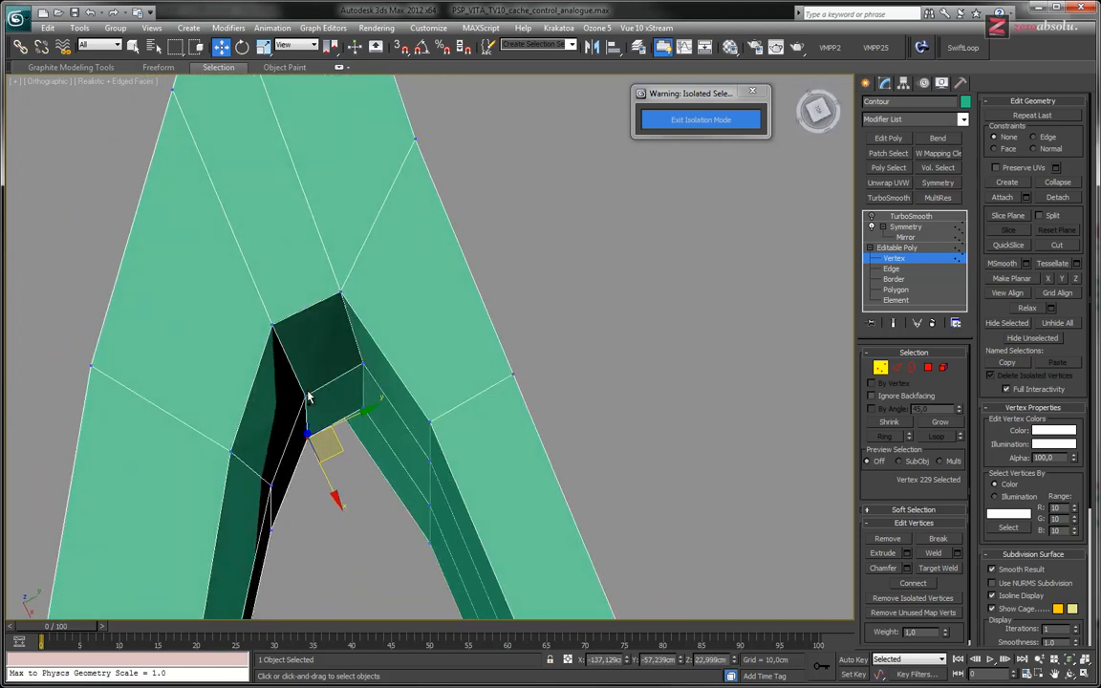
{"action": "left_click", "coordinate": [305, 396], "text": "ctrl"}
{"action": "left_click_drag", "start_coordinate": [329, 465], "coordinate": [332, 472]}
{"action": "middle_click_drag", "start_coordinate": [335, 474], "coordinate": [381, 408], "text": "alt"}
- Move the short middle inner-wall edge at the corner where the tip meets the thin arm
{"action": "key", "text": "2"}
{"action": "left_click", "coordinate": [334, 354]}
{"action": "left_click_drag", "start_coordinate": [377, 395], "coordinate": [389, 392]}
{"action": "middle_click_drag", "start_coordinate": [376, 360], "coordinate": [381, 400], "text": "alt"}
{"action": "middle_click_drag", "start_coordinate": [353, 354], "coordinate": [359, 341], "text": "alt"}
{"action": "left_click_drag", "start_coordinate": [362, 331], "coordinate": [363, 329]}
{"action": "mouse_move", "coordinate": [363, 329]}
{"action": "middle_mouse_down", "text": "alt"}
{"action": "mouse_move", "coordinate": [369, 393]}
{"action": "mouse_move", "coordinate": [356, 381]}
{"action": "mouse_move", "coordinate": [313, 391]}
{"action": "mouse_move", "coordinate": [358, 364]}
{"action": "mouse_move", "coordinate": [317, 418]}
{"action": "mouse_move", "coordinate": [278, 388]}
{"action": "mouse_move", "coordinate": [289, 388]}
{"action": "mouse_move", "coordinate": [247, 396]}
{"action": "mouse_move", "coordinate": [363, 344]}
{"action": "mouse_move", "coordinate": [344, 347]}
{"action": "mouse_move", "coordinate": [367, 311]}
{"action": "middle_mouse_up", "text": "alt"}
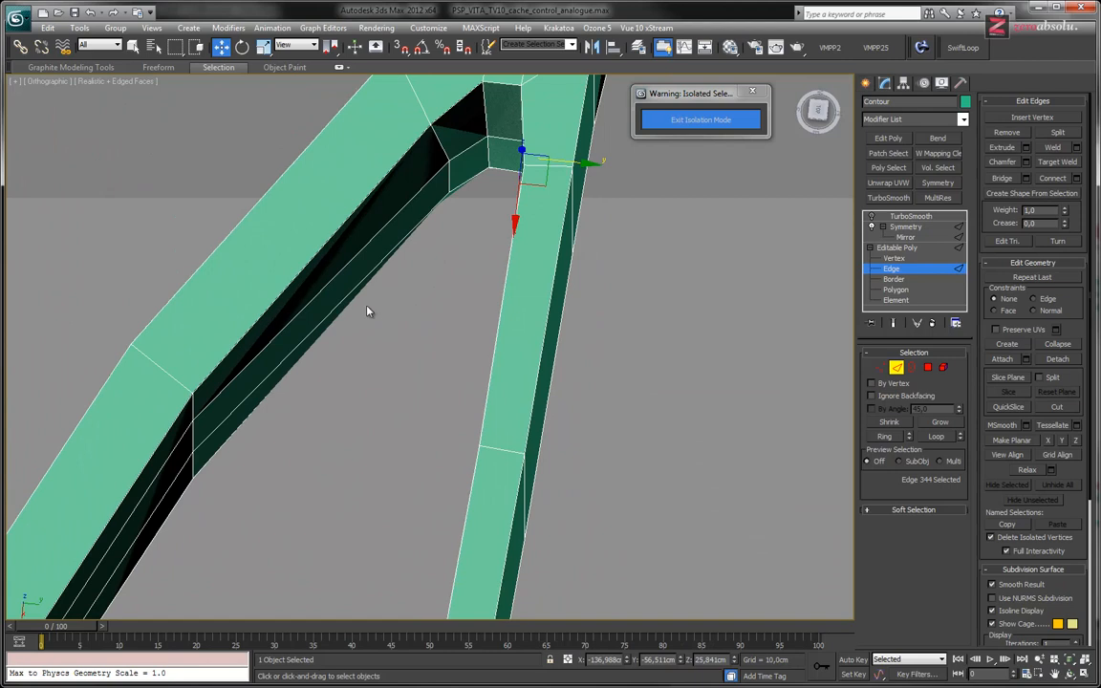
- Move the next two pairs of middle inner-wall vertices along the wide outer arm into the opening along Y
{"action": "key", "text": "1"}
{"action": "left_click", "coordinate": [192, 414]}
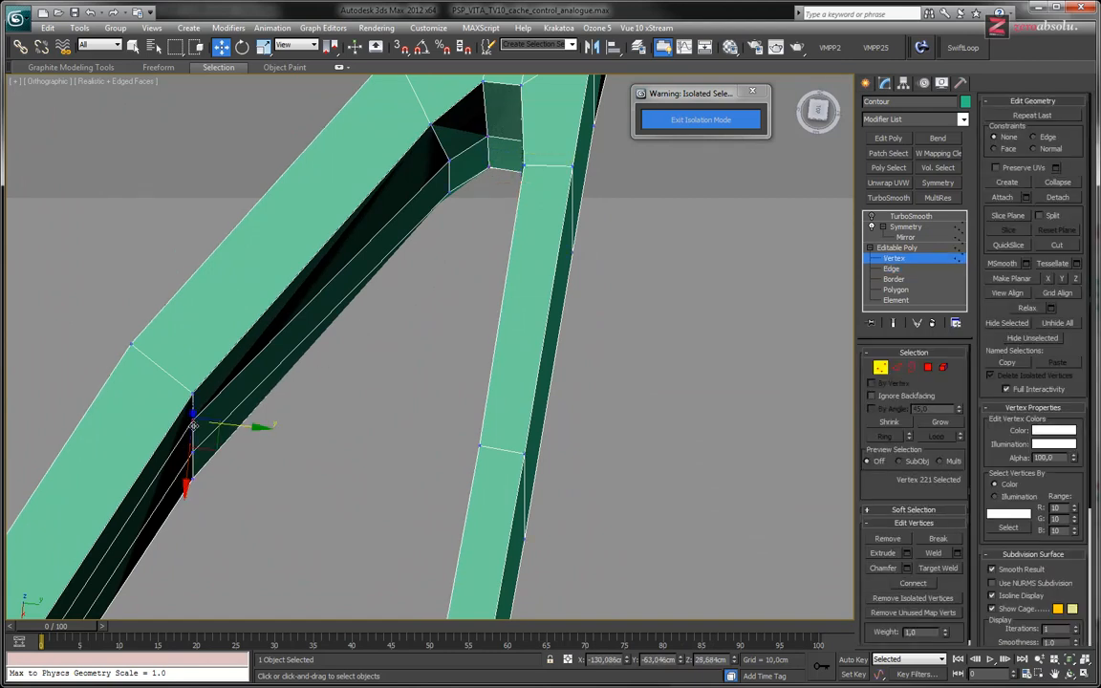
{"action": "left_click", "coordinate": [193, 448], "text": "ctrl"}
{"action": "left_click_drag", "start_coordinate": [245, 445], "coordinate": [266, 447]}
{"action": "middle_click_drag", "start_coordinate": [268, 448], "coordinate": [398, 351], "text": "alt"}
{"action": "left_click", "coordinate": [274, 374]}
{"action": "left_click", "coordinate": [274, 410], "text": "ctrl"}
{"action": "left_click_drag", "start_coordinate": [325, 398], "coordinate": [356, 401]}
- Move the following pair of middle inner-wall vertices, farther along the wide outer arm, into the opening
{"action": "middle_click_drag", "start_coordinate": [356, 414], "coordinate": [456, 196]}
{"action": "scroll", "coordinate": [443, 269], "scroll_direction": "down", "scroll_amount": 2}
{"action": "middle_click_drag", "start_coordinate": [371, 369], "coordinate": [443, 217]}
{"action": "middle_click_drag", "start_coordinate": [341, 298], "coordinate": [421, 346], "text": "alt"}
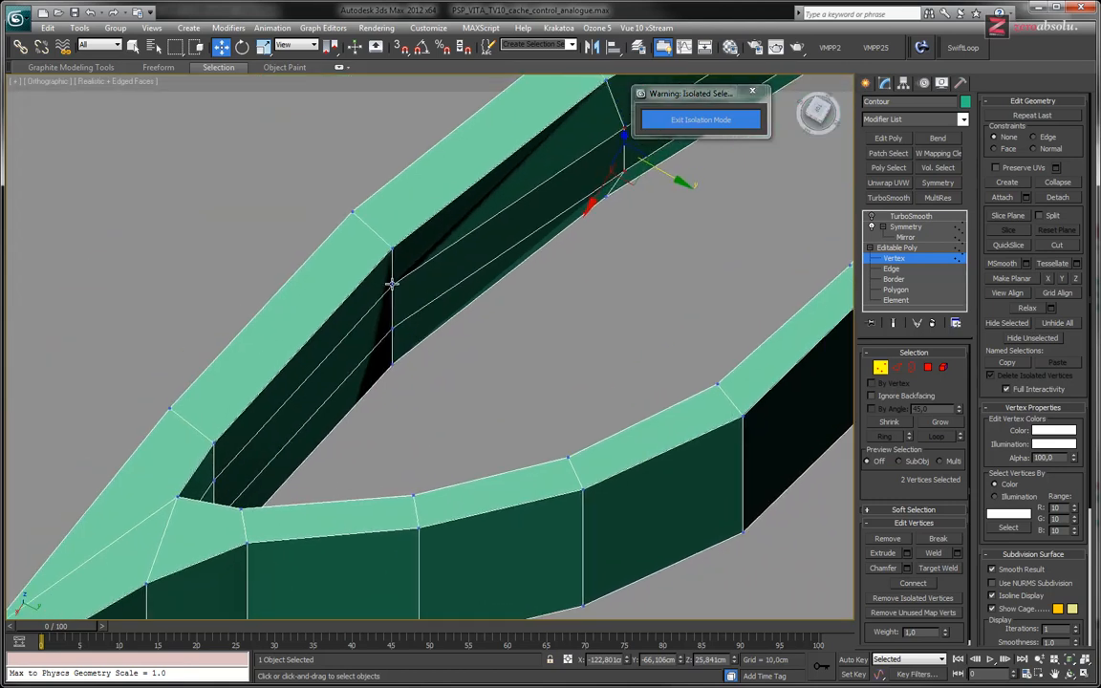
{"action": "left_click", "coordinate": [390, 329], "text": "ctrl"}
{"action": "middle_click_drag", "start_coordinate": [425, 326], "coordinate": [343, 345], "text": "alt"}
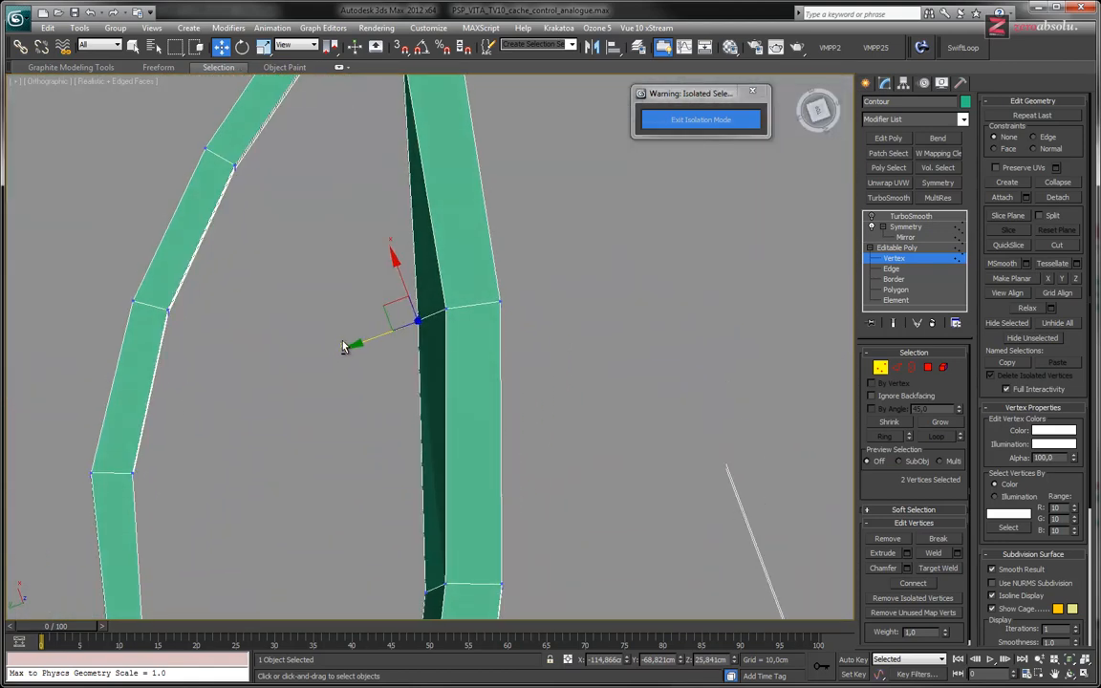
{"action": "left_click_drag", "start_coordinate": [393, 303], "coordinate": [391, 302]}
- Nudge the pairs of middle inner-wall vertices along the wide outer arm, working back to the tip, to even out the ledge
{"action": "middle_click_drag", "start_coordinate": [391, 302], "coordinate": [456, 365], "text": "alt"}
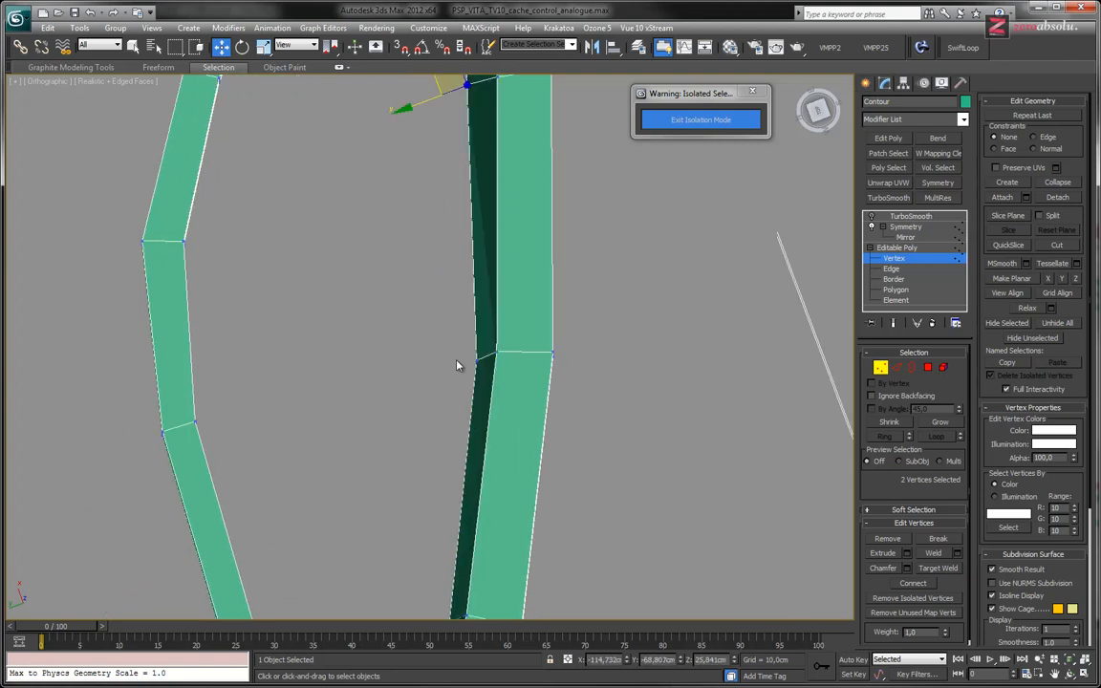
{"action": "left_click_drag", "start_coordinate": [481, 374], "coordinate": [442, 348]}
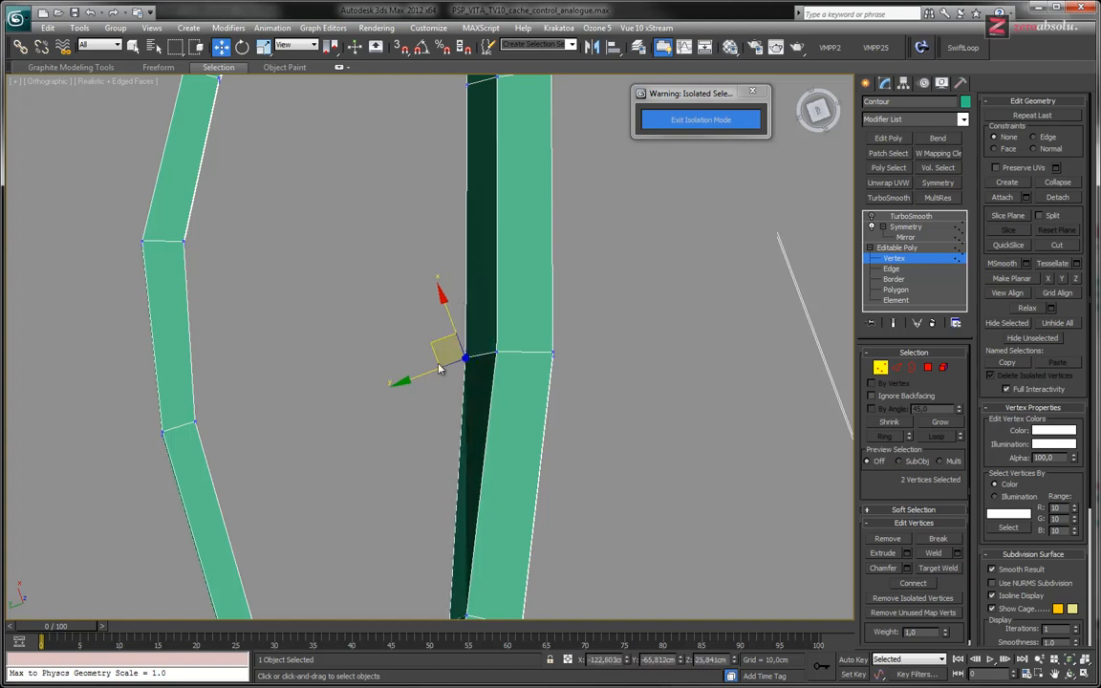
{"action": "middle_click_drag", "start_coordinate": [442, 348], "coordinate": [463, 194]}
{"action": "left_click_drag", "start_coordinate": [475, 409], "coordinate": [431, 360]}
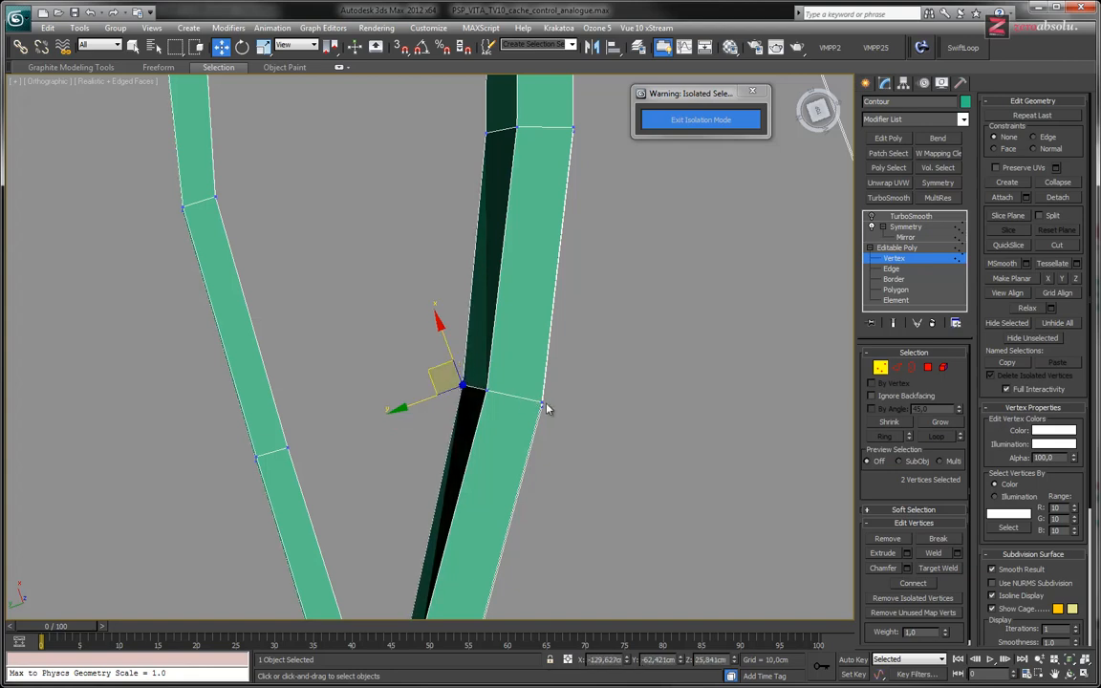
{"action": "mouse_move", "coordinate": [455, 387]}
{"action": "middle_mouse_down"}
{"action": "mouse_move", "coordinate": [508, 194]}
{"action": "mouse_move", "coordinate": [471, 399]}
{"action": "middle_mouse_up"}
{"action": "middle_click_drag", "start_coordinate": [467, 447], "coordinate": [467, 444], "text": "alt"}
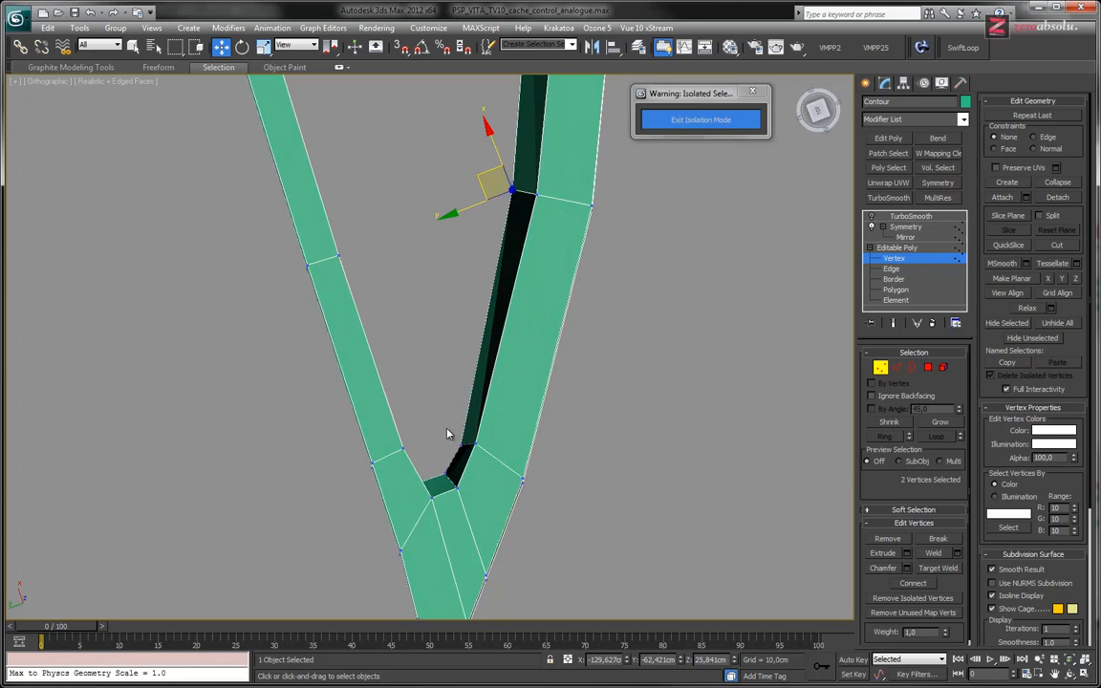
{"action": "left_click_drag", "start_coordinate": [467, 450], "coordinate": [462, 446]}
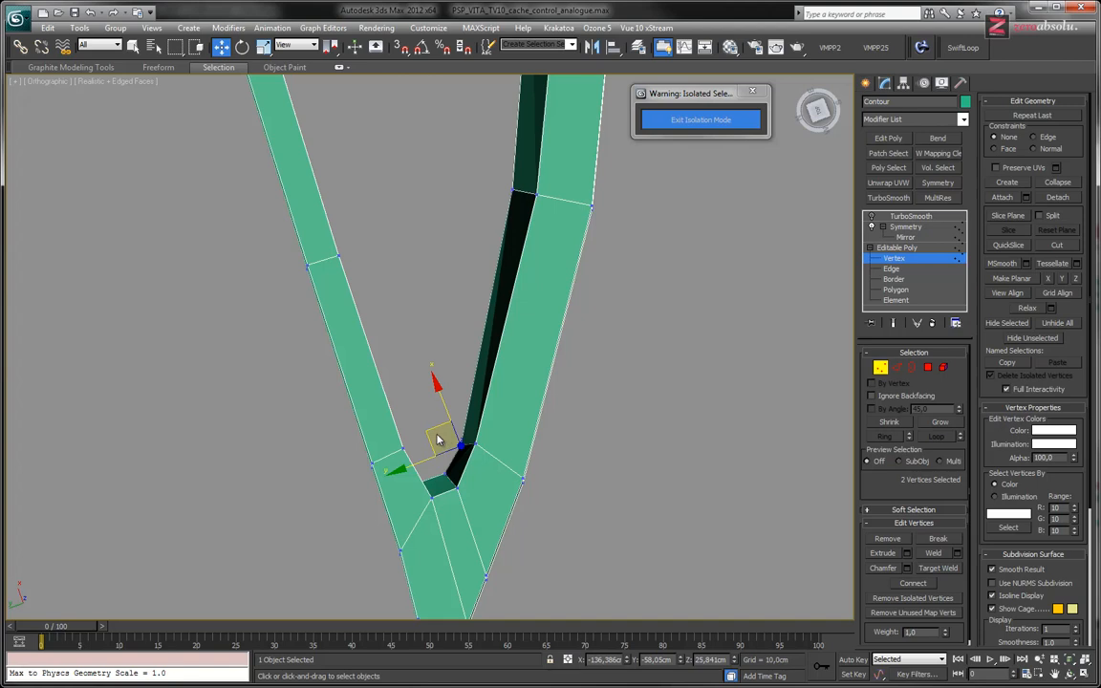
{"action": "left_click_drag", "start_coordinate": [432, 432], "coordinate": [428, 423]}
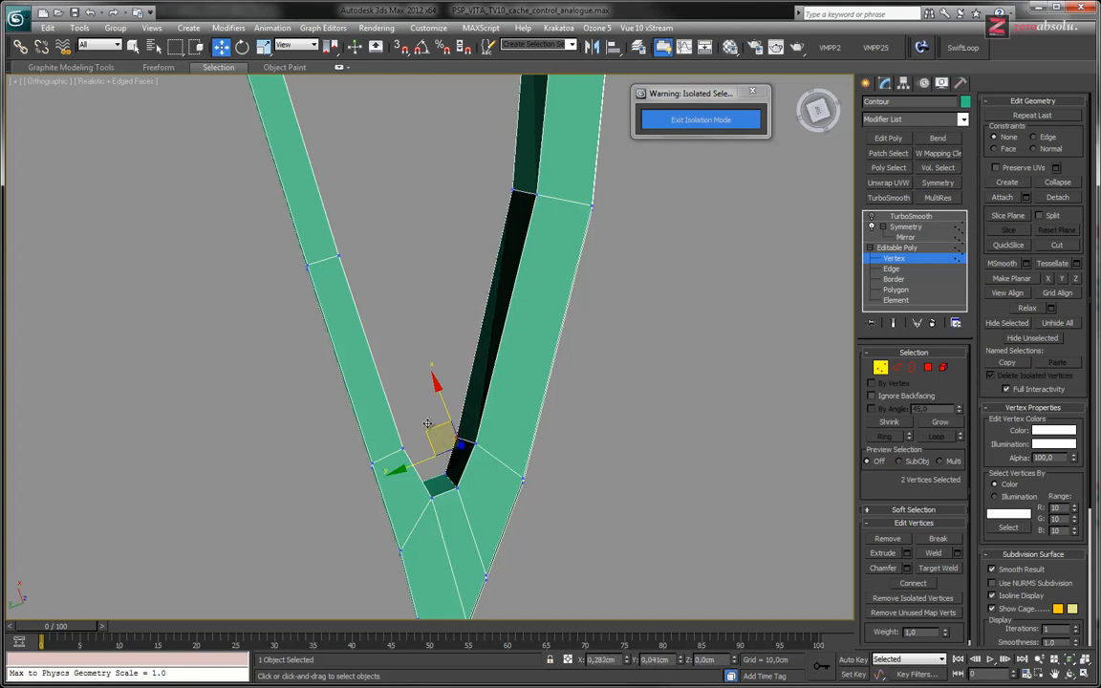
- Fine-tune the upper middle vertex at the tip's outer-arm corner by moving it along X into the opening
{"action": "scroll", "coordinate": [400, 455], "scroll_direction": "up", "scroll_amount": 6}
{"action": "middle_click_drag", "start_coordinate": [393, 459], "coordinate": [497, 355]}
{"action": "left_click_drag", "start_coordinate": [513, 375], "coordinate": [504, 379]}
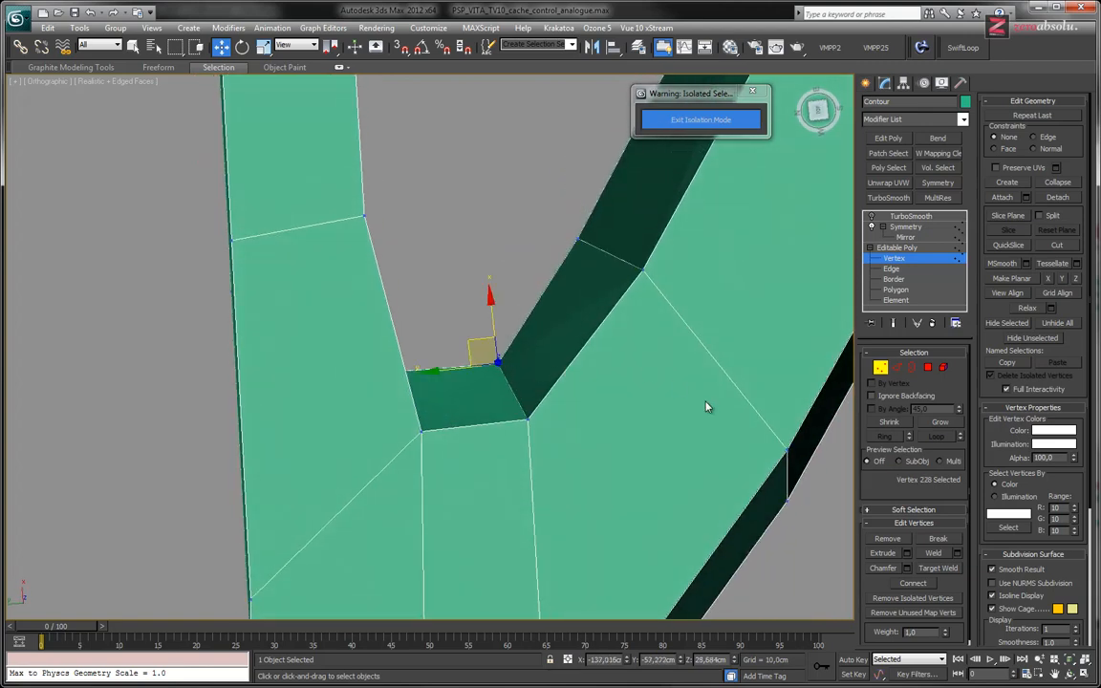
{"action": "middle_click_drag", "start_coordinate": [645, 429], "coordinate": [616, 406], "text": "alt"}
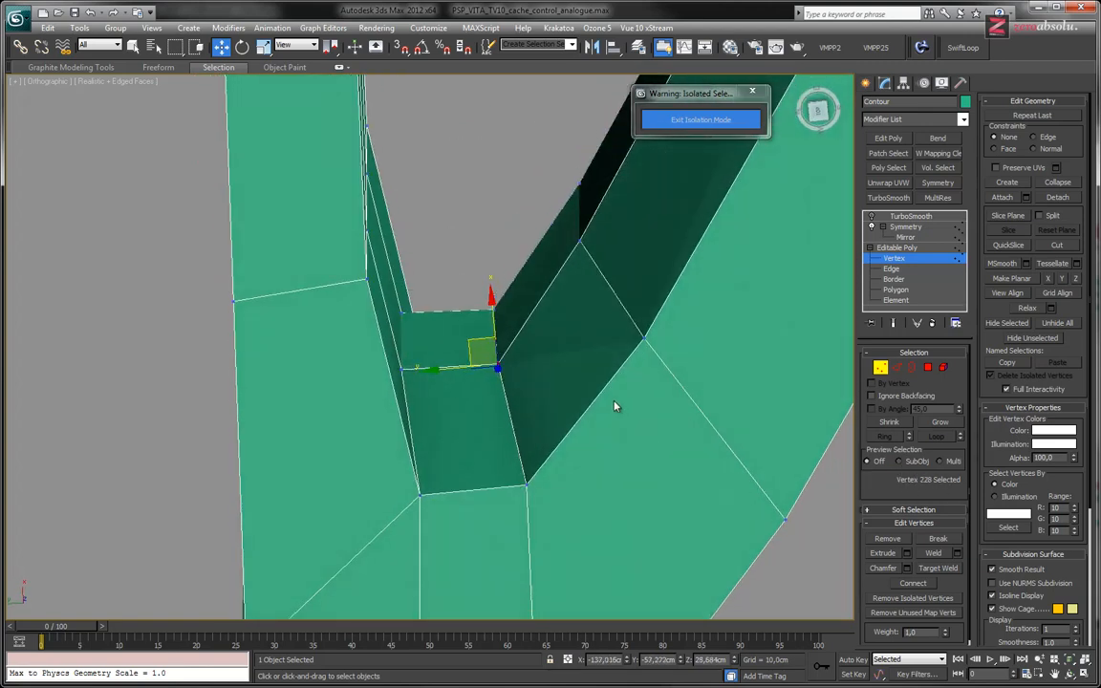
{"action": "left_click_drag", "start_coordinate": [489, 288], "coordinate": [489, 269]}
{"action": "middle_click_drag", "start_coordinate": [490, 270], "coordinate": [548, 290], "text": "alt"}
- Shift the two middle vertices at the tip's thin-arm corner slightly using the Face constraint, undoing the first attempt
{"action": "left_click", "coordinate": [524, 181]}
{"action": "left_click", "coordinate": [522, 272], "text": "ctrl"}
{"action": "middle_click_drag", "start_coordinate": [540, 310], "coordinate": [508, 280], "text": "alt"}
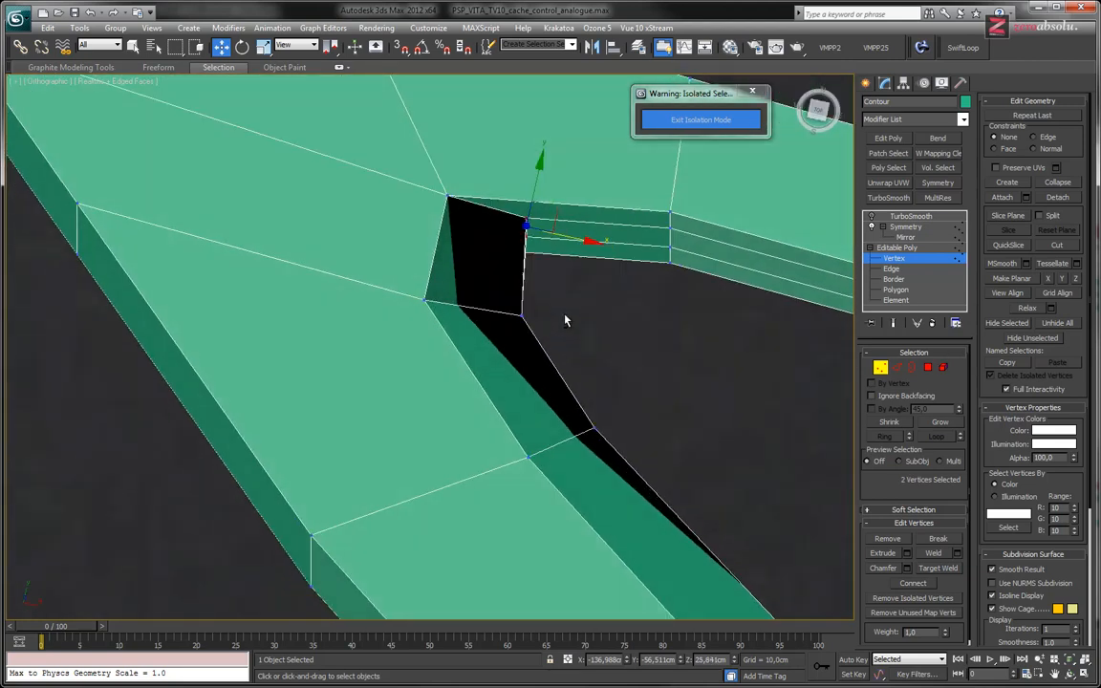
{"action": "left_click_drag", "start_coordinate": [560, 233], "coordinate": [573, 235]}
{"action": "key", "text": "ctrl+z"}
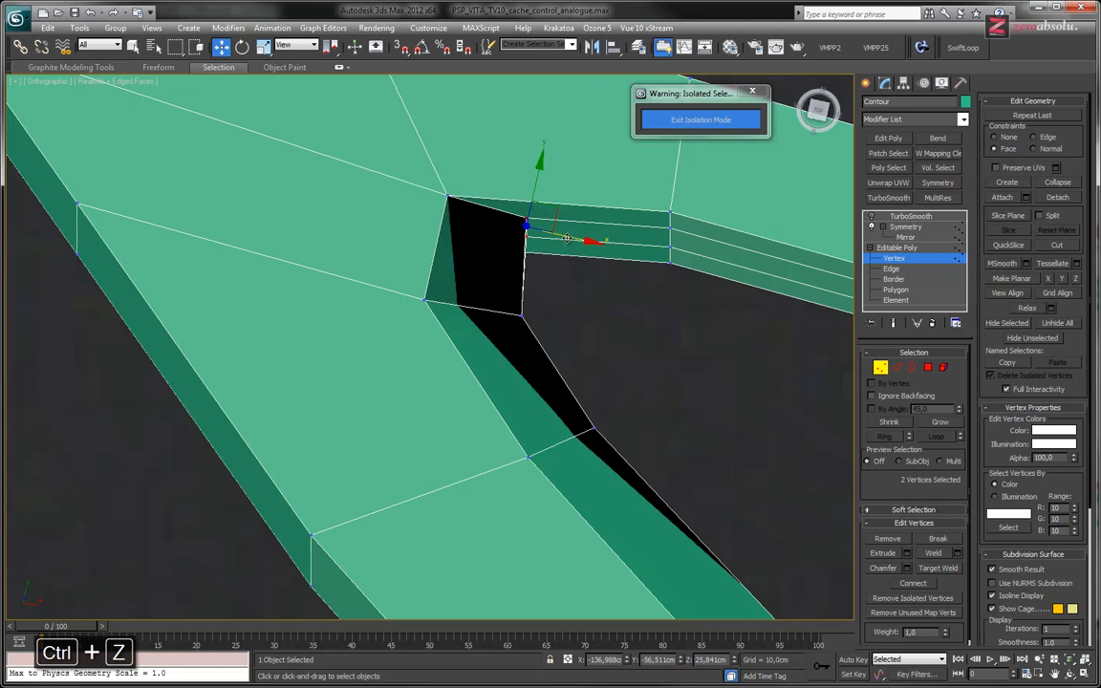
{"action": "mouse_move", "coordinate": [557, 214]}
{"action": "left_mouse_down"}
{"action": "mouse_move", "coordinate": [589, 201]}
{"action": "mouse_move", "coordinate": [558, 200]}
{"action": "left_mouse_up"}
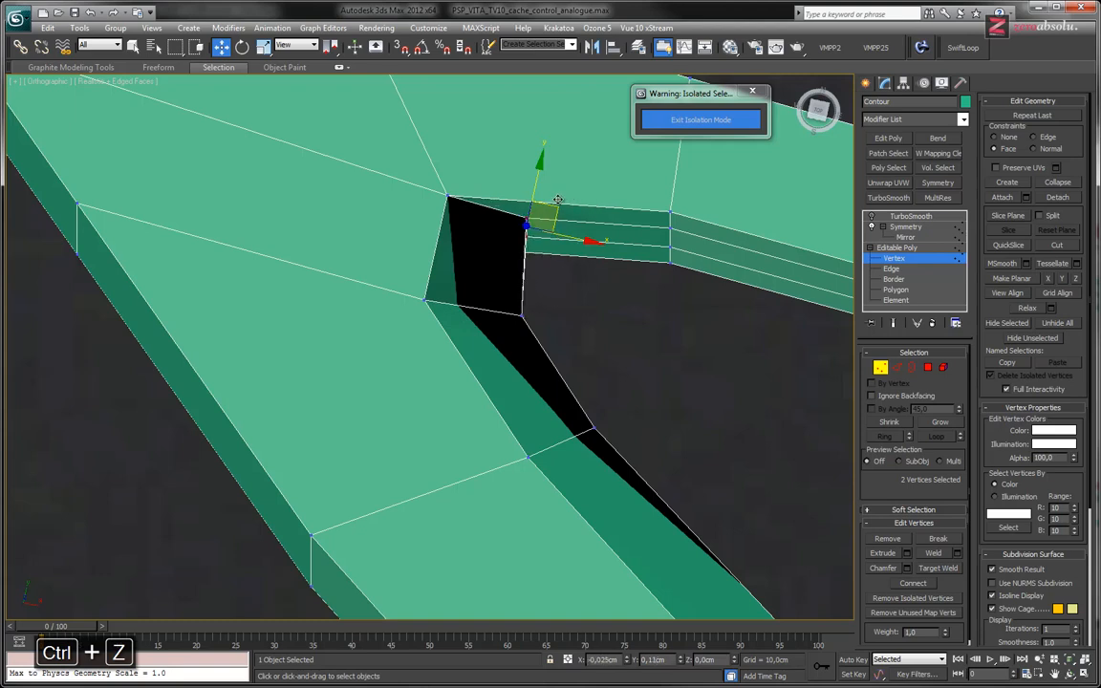
- Examine the adjusted inner wall around the opening, from the squared-off tip along the arms to the opposite pointed end
{"action": "middle_click_drag", "start_coordinate": [629, 384], "coordinate": [523, 371]}
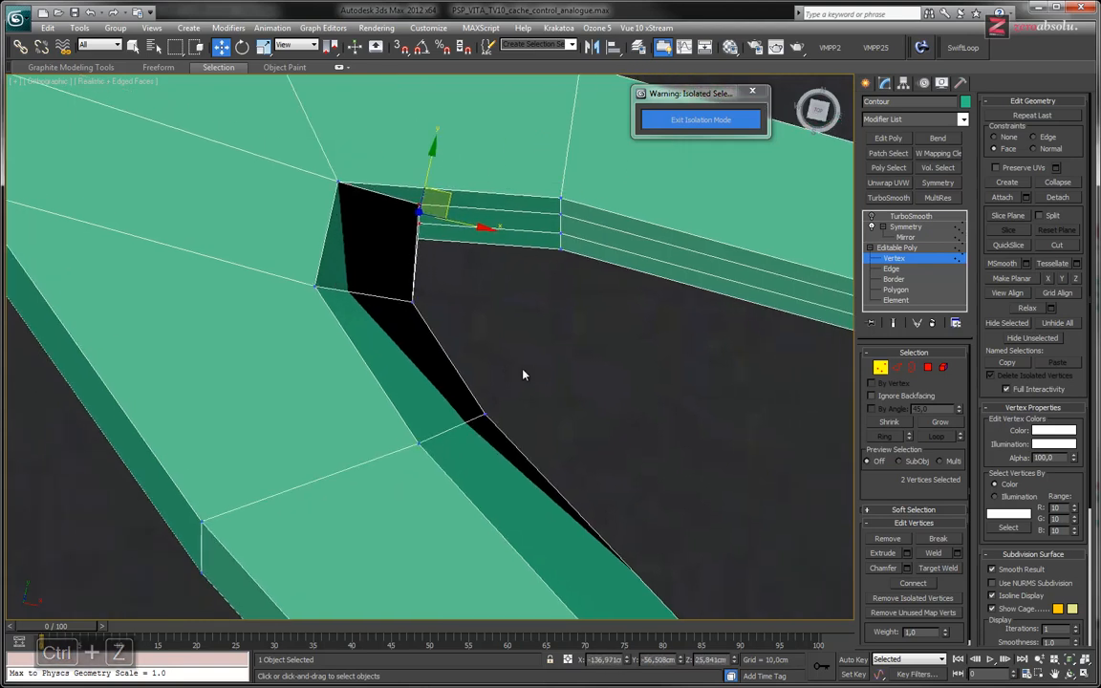
{"action": "scroll", "coordinate": [523, 371], "scroll_direction": "down", "scroll_amount": 3}
{"action": "middle_click_drag", "start_coordinate": [697, 413], "coordinate": [593, 322], "text": "alt"}
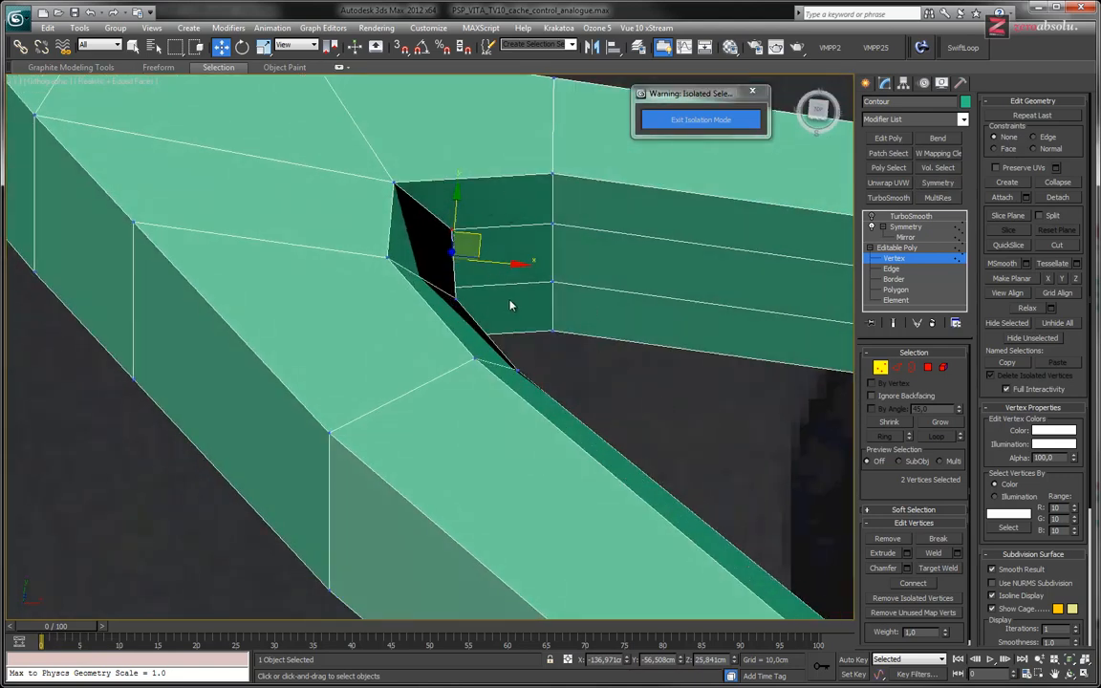
{"action": "middle_click_drag", "start_coordinate": [711, 423], "coordinate": [479, 430], "text": "alt"}
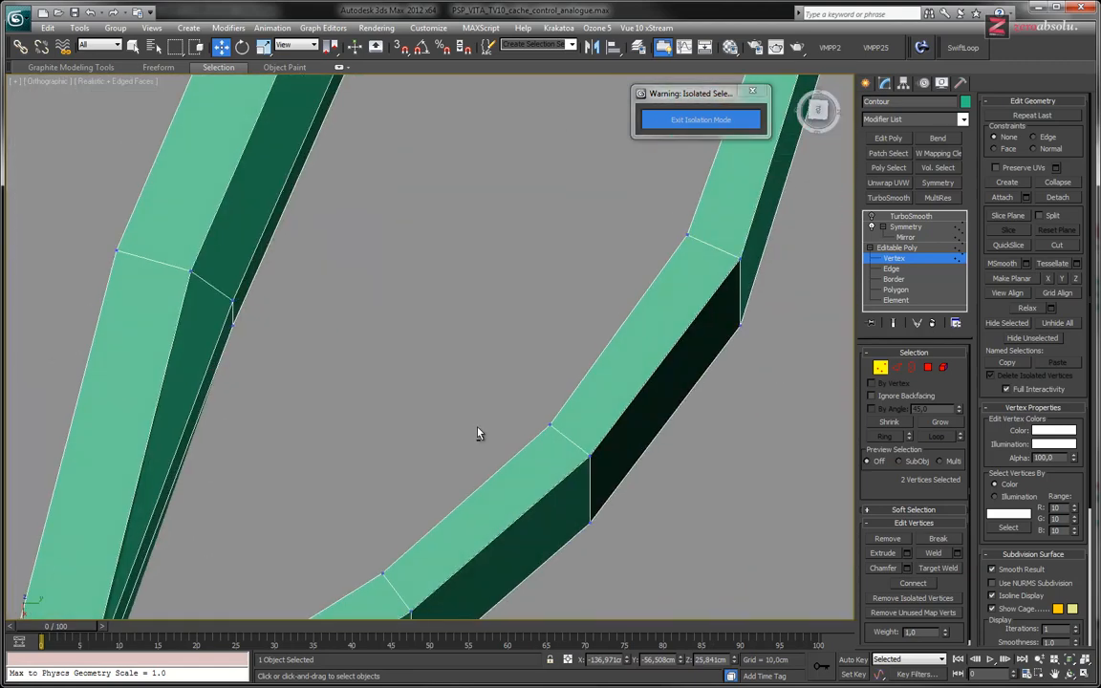
{"action": "left_click_drag", "start_coordinate": [164, 253], "coordinate": [290, 381]}
{"action": "middle_click_drag", "start_coordinate": [293, 383], "coordinate": [472, 390], "text": "alt"}
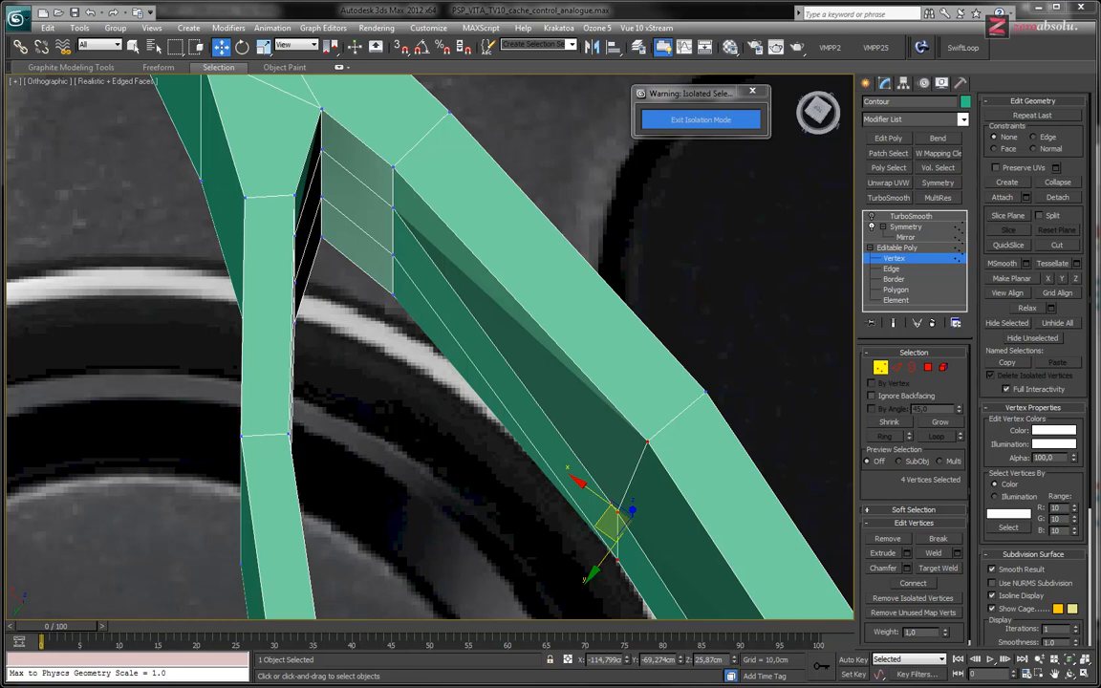
{"action": "middle_click_drag", "start_coordinate": [468, 349], "coordinate": [413, 334], "text": "alt"}
{"action": "middle_click_drag", "start_coordinate": [344, 265], "coordinate": [436, 514]}
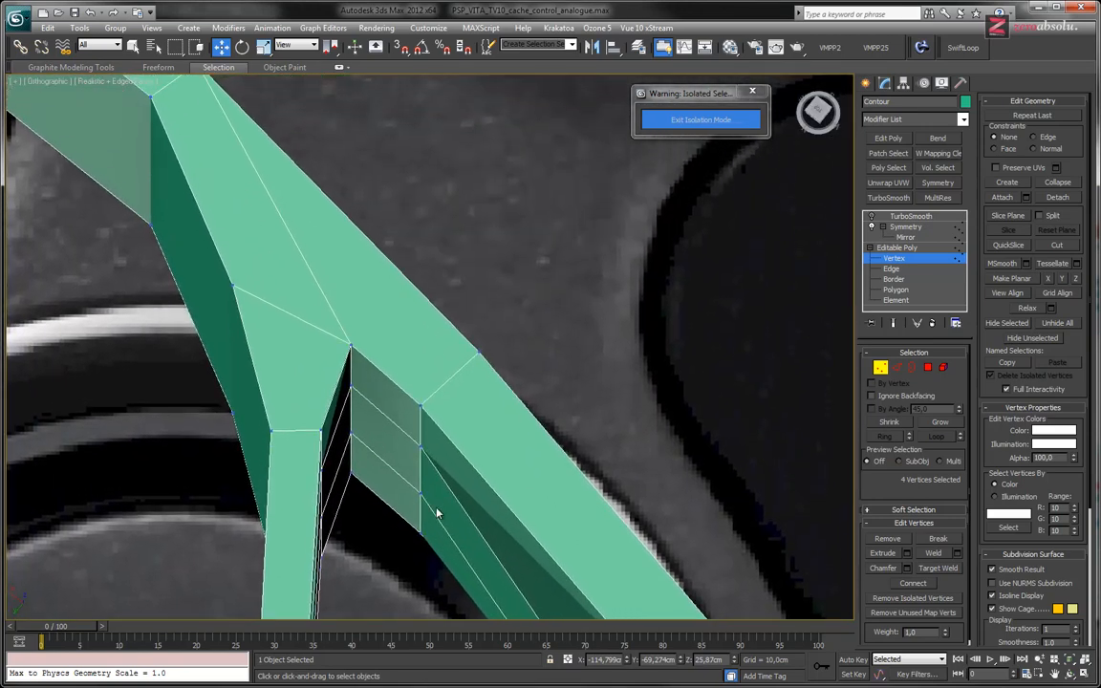
- Insert a SwiftLoop edge loop across the outer rim beside the pointed right end of the opening
{"action": "left_click", "coordinate": [968, 46]}
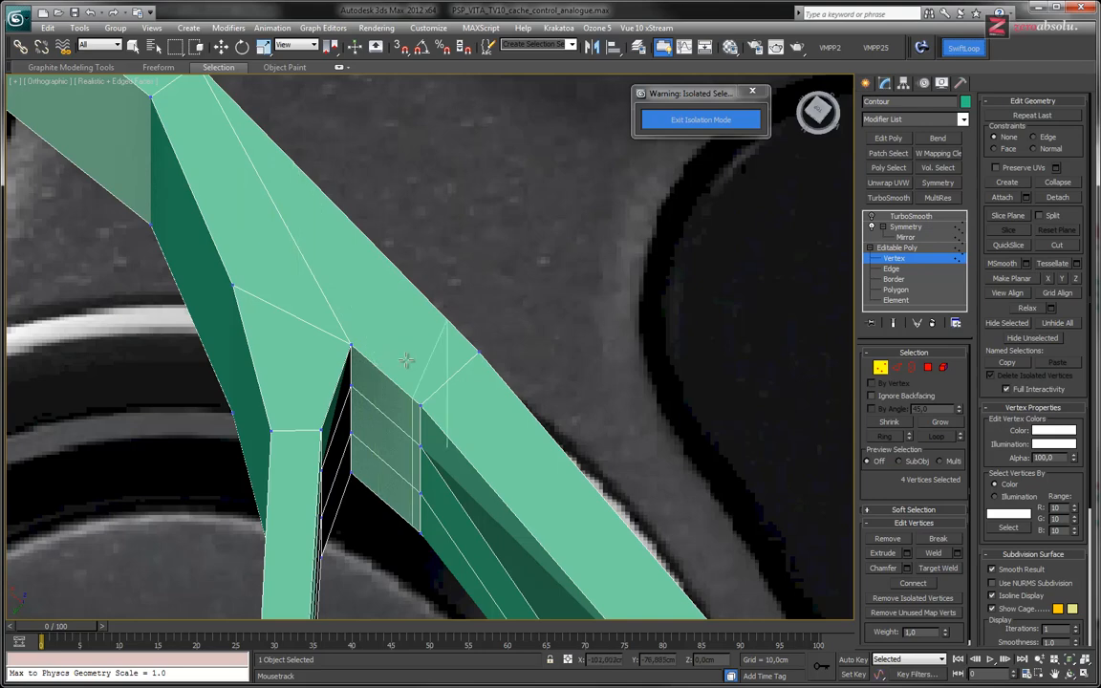
{"action": "middle_click_drag", "start_coordinate": [421, 362], "coordinate": [330, 313], "text": "alt"}
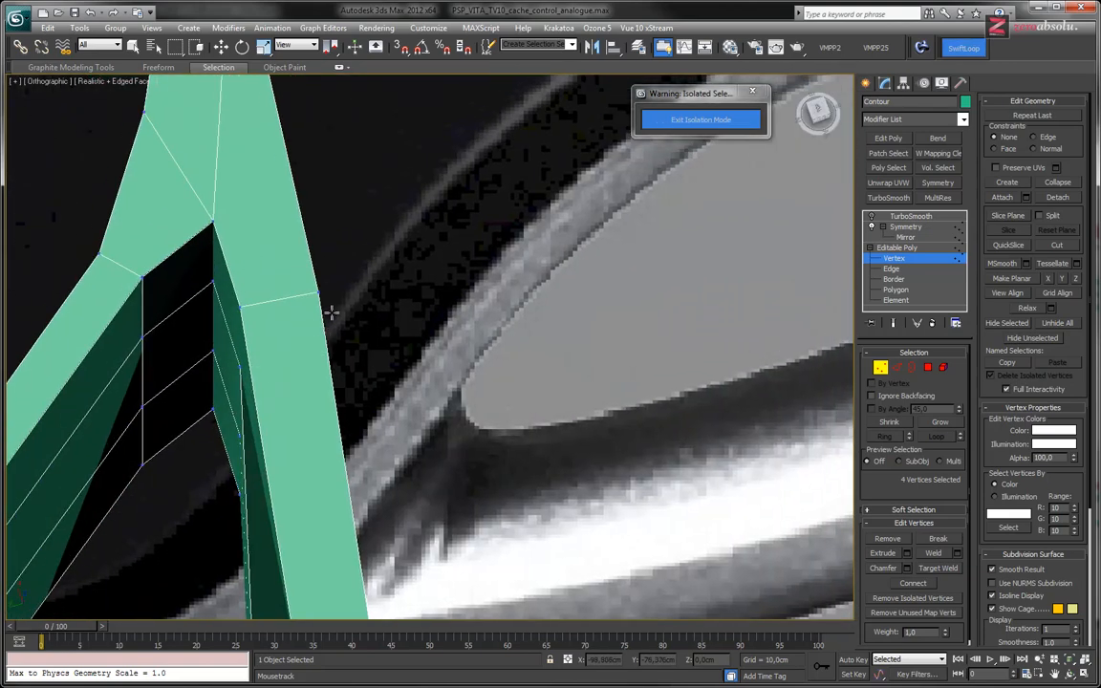
{"action": "scroll", "coordinate": [330, 313], "scroll_direction": "down", "scroll_amount": 4}
{"action": "middle_click_drag", "start_coordinate": [363, 368], "coordinate": [237, 367], "text": "alt"}
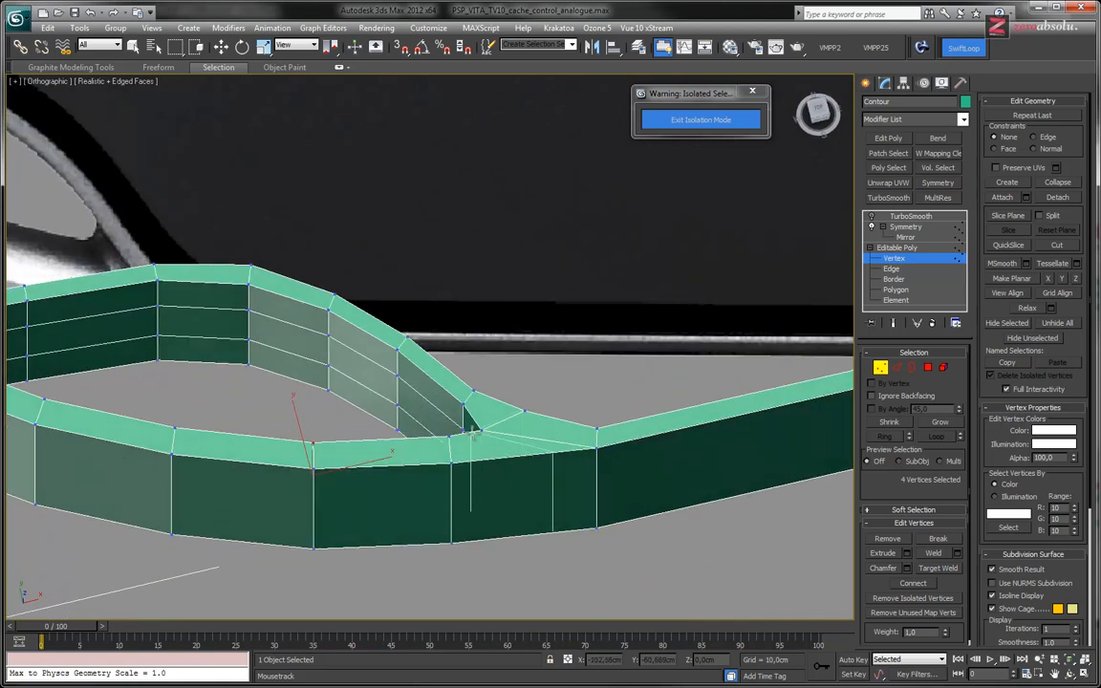
{"action": "middle_click_drag", "start_coordinate": [470, 431], "coordinate": [516, 296]}
{"action": "scroll", "coordinate": [516, 296], "scroll_direction": "up", "scroll_amount": 5}
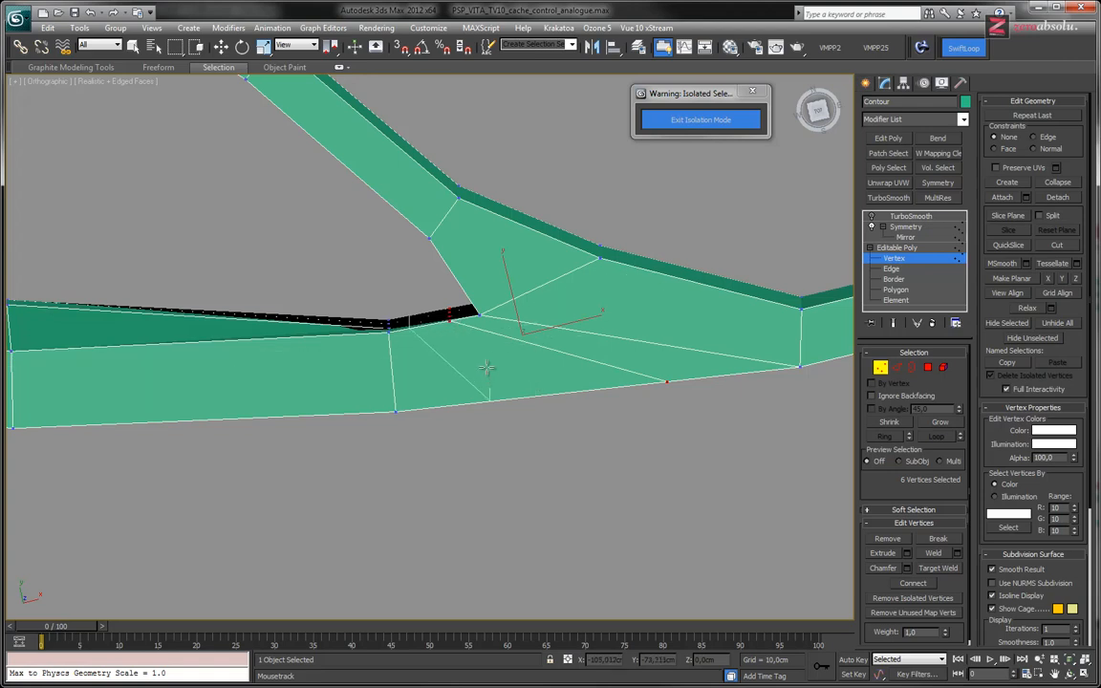
- Slide the new loop's two outer-wall vertices about 2.9 cm along X toward the opening with the Edge constraint
{"action": "key", "text": "w"}
{"action": "middle_click_drag", "start_coordinate": [589, 411], "coordinate": [678, 307], "text": "alt"}
{"action": "left_click", "coordinate": [666, 245]}
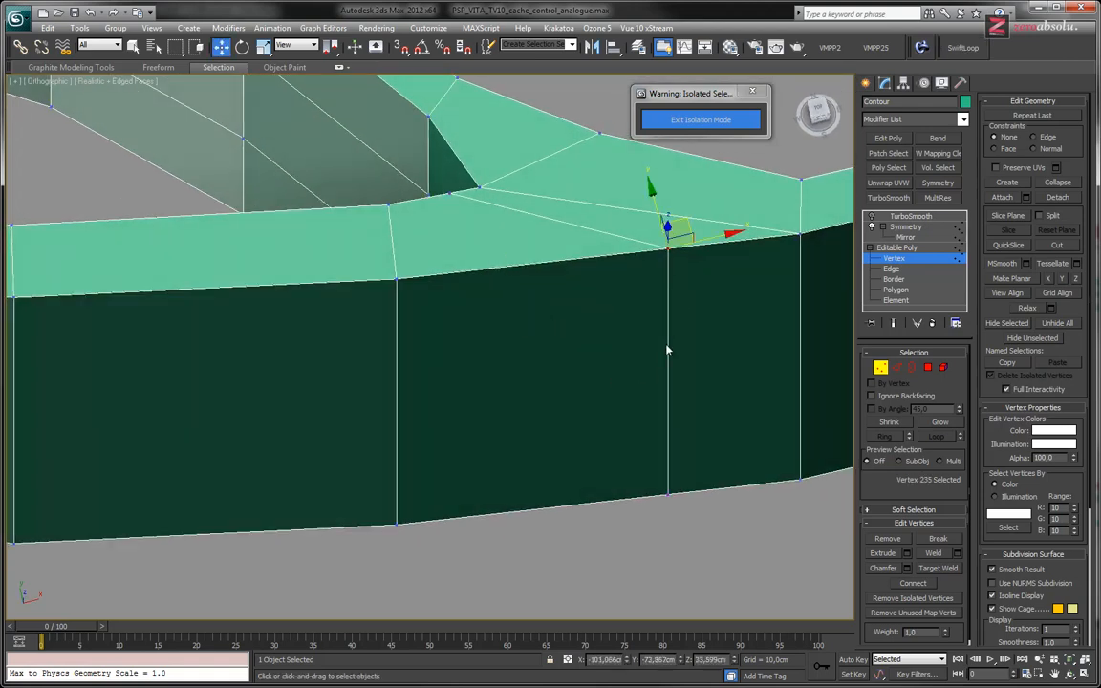
{"action": "left_click", "coordinate": [668, 491], "text": "ctrl"}
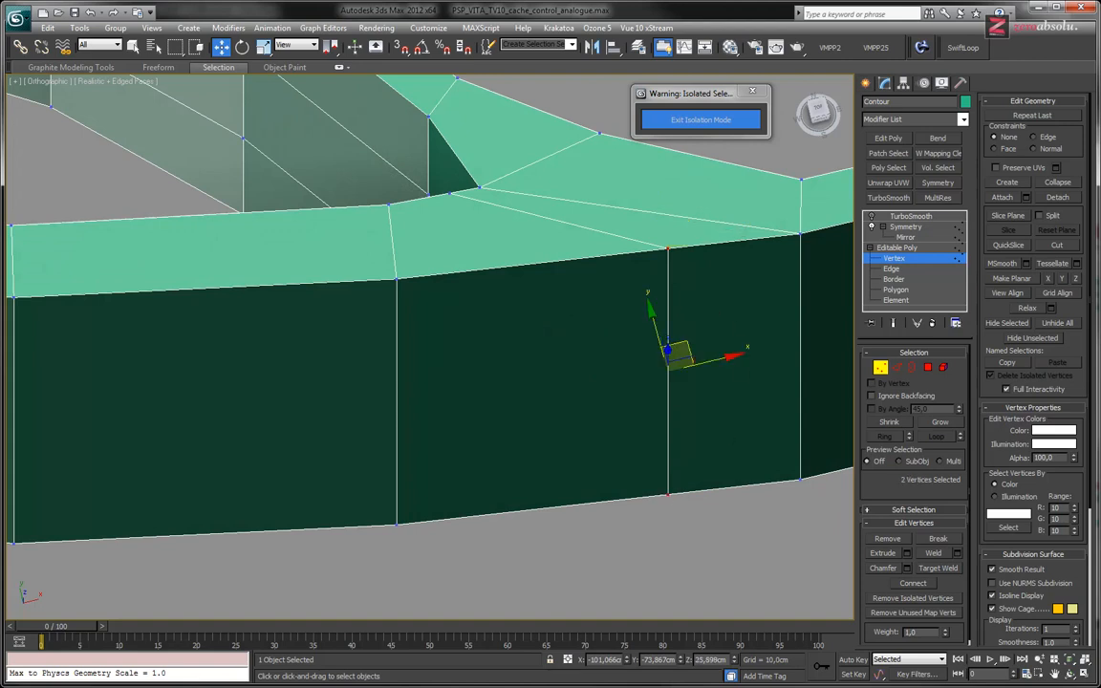
{"action": "left_click_drag", "start_coordinate": [720, 358], "coordinate": [586, 368]}
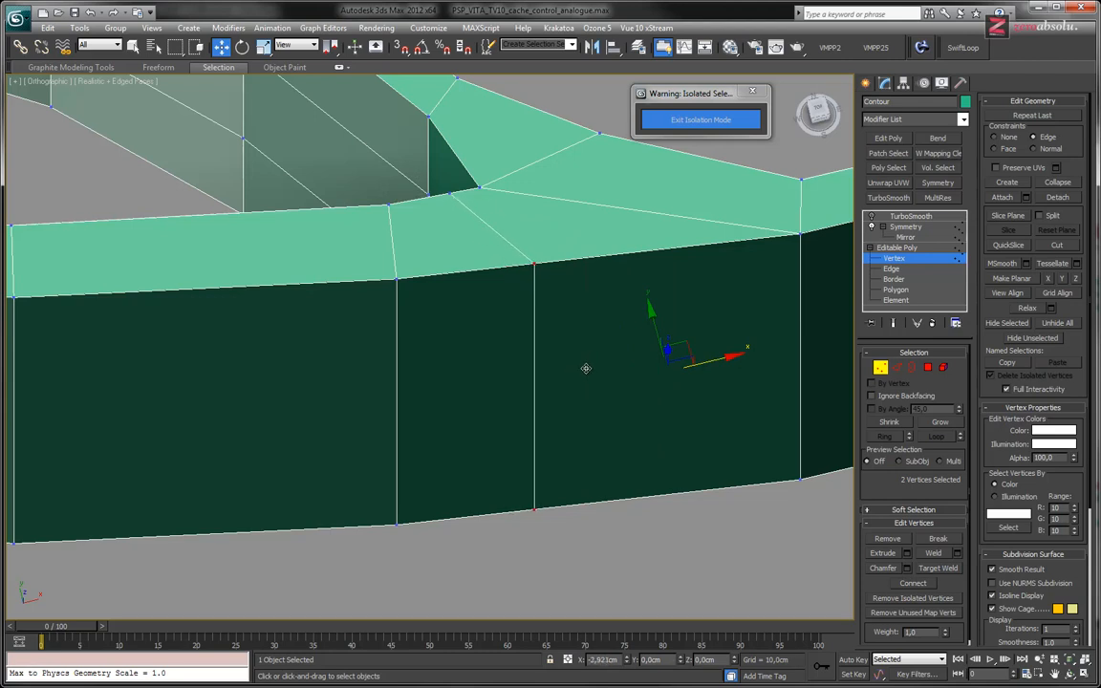
- Move the inner corner vertices at the opening's pointed right end about 0.8 cm along Y with the constraint set to None, undoing the Edge-constrained attempt
{"action": "middle_click_drag", "start_coordinate": [584, 288], "coordinate": [585, 322], "text": "alt"}
{"action": "key", "text": "t"}
{"action": "middle_click_drag", "start_coordinate": [212, 494], "coordinate": [477, 319]}
{"action": "scroll", "coordinate": [476, 332], "scroll_direction": "up", "scroll_amount": 13}
{"action": "scroll", "coordinate": [477, 319], "scroll_direction": "up", "scroll_amount": 4}
{"action": "middle_click_drag", "start_coordinate": [455, 382], "coordinate": [530, 321]}
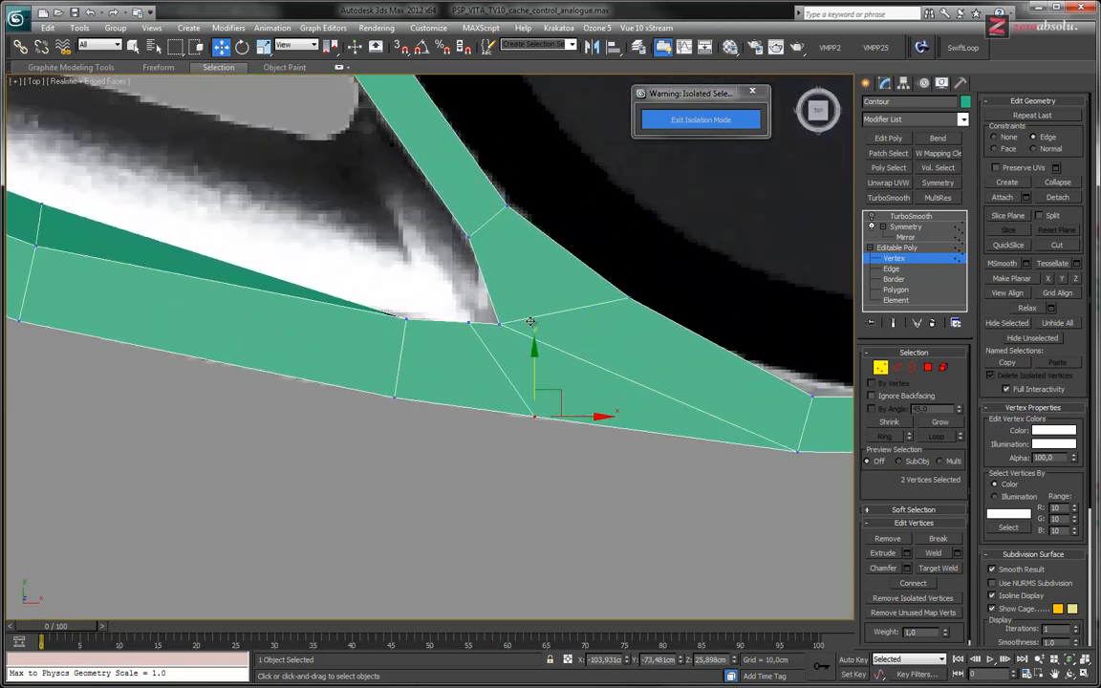
{"action": "scroll", "coordinate": [531, 321], "scroll_direction": "up", "scroll_amount": 2}
{"action": "left_click_drag", "start_coordinate": [494, 307], "coordinate": [477, 285]}
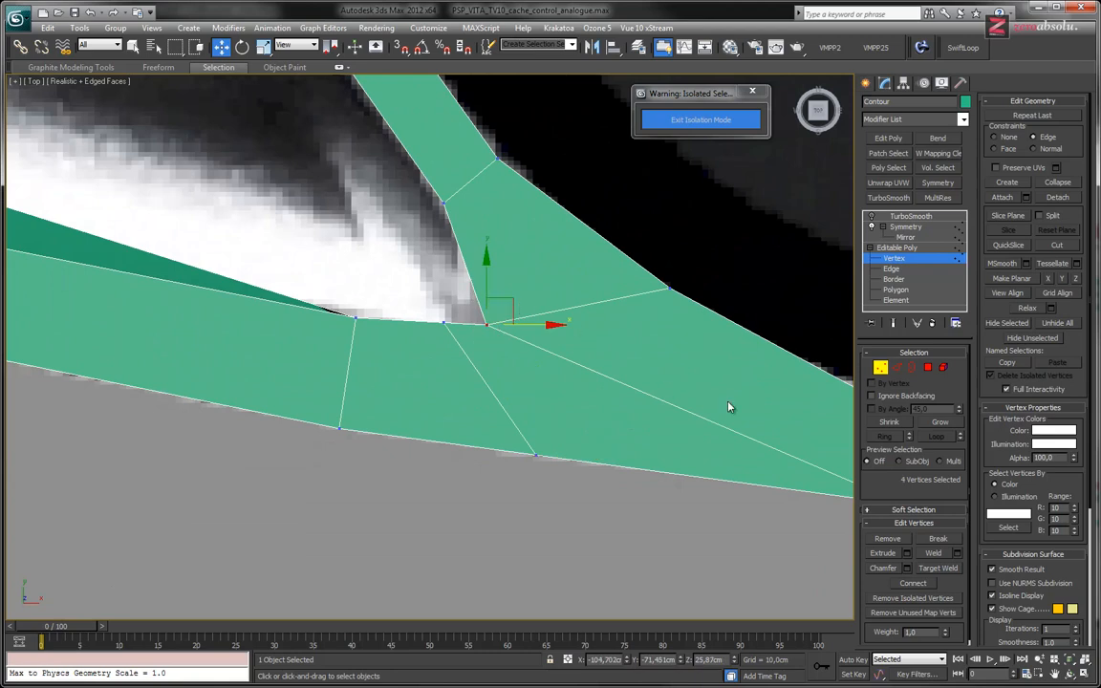
{"action": "left_click_drag", "start_coordinate": [482, 276], "coordinate": [492, 255]}
{"action": "key", "text": "ctrl+z"}
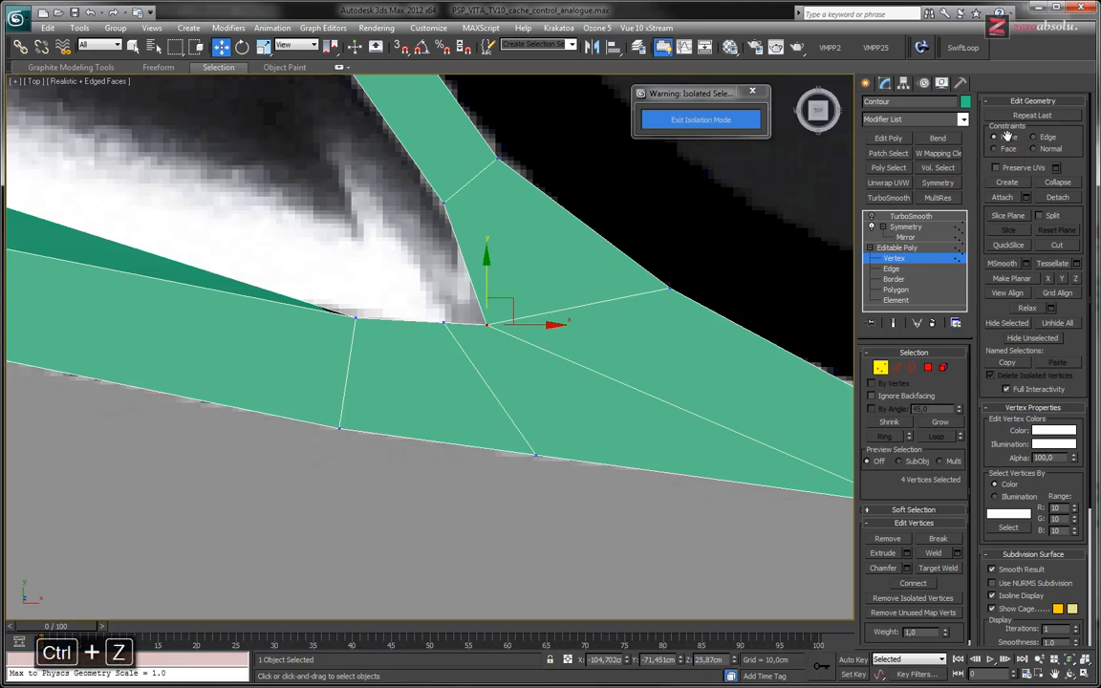
{"action": "left_click_drag", "start_coordinate": [500, 304], "coordinate": [496, 250]}
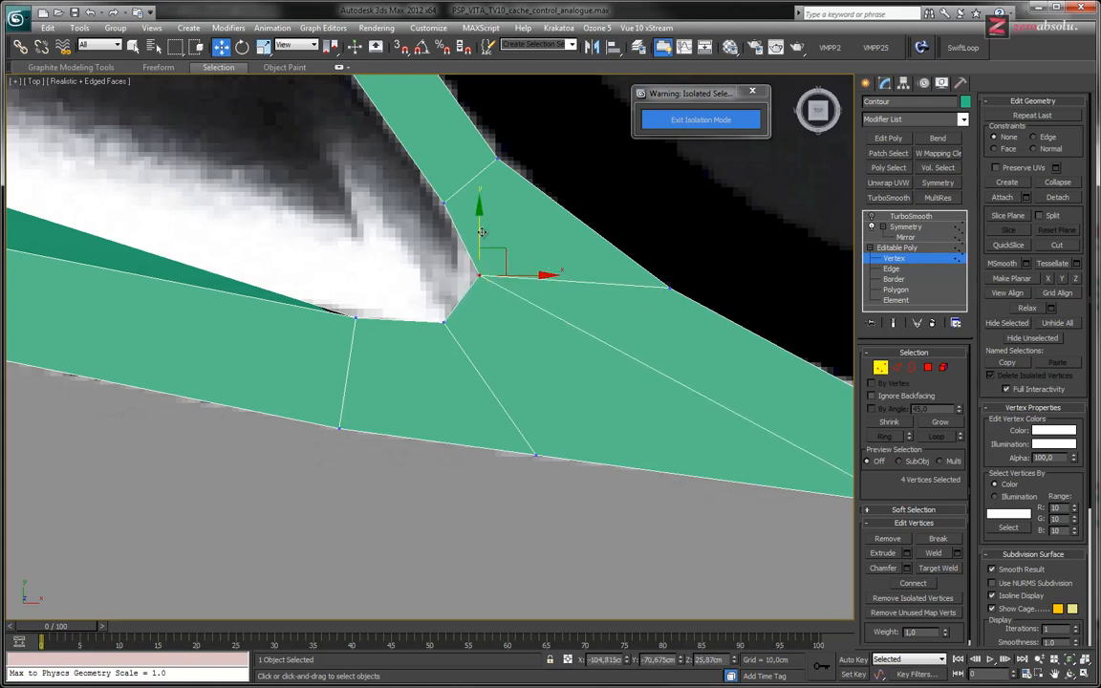
- Shift the neighbouring vertices on the thick-arm side of the same corner about 0.3 cm along negative X
{"action": "scroll", "coordinate": [481, 232], "scroll_direction": "down", "scroll_amount": 3}
{"action": "middle_click_drag", "start_coordinate": [482, 232], "coordinate": [557, 261]}
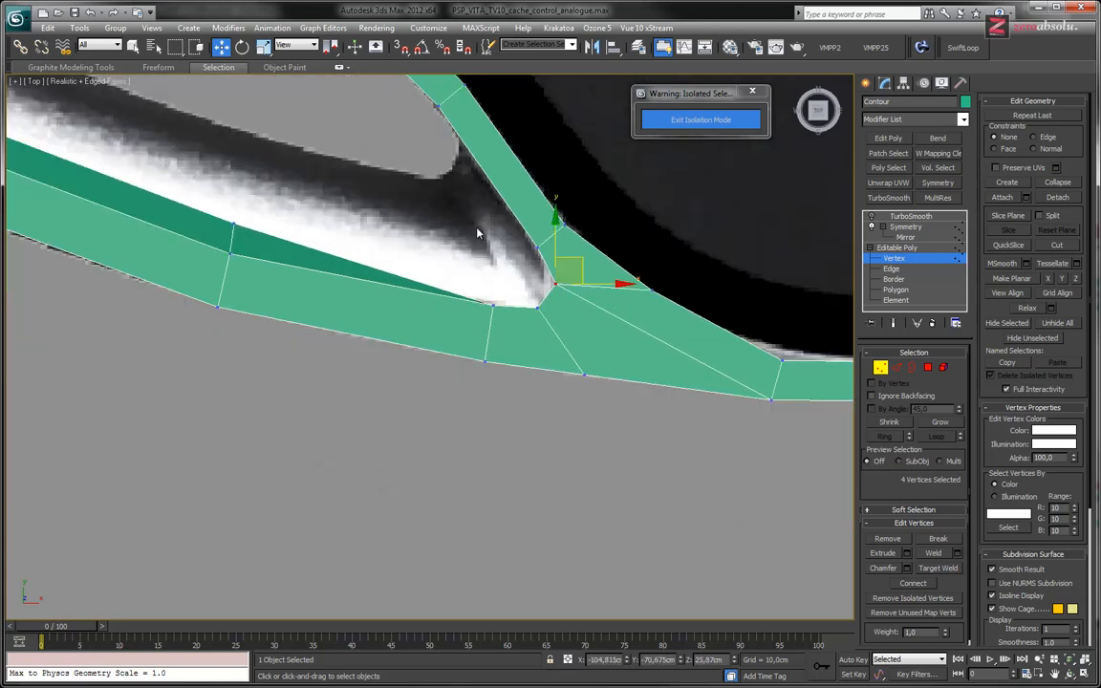
{"action": "left_click_drag", "start_coordinate": [552, 304], "coordinate": [537, 317]}
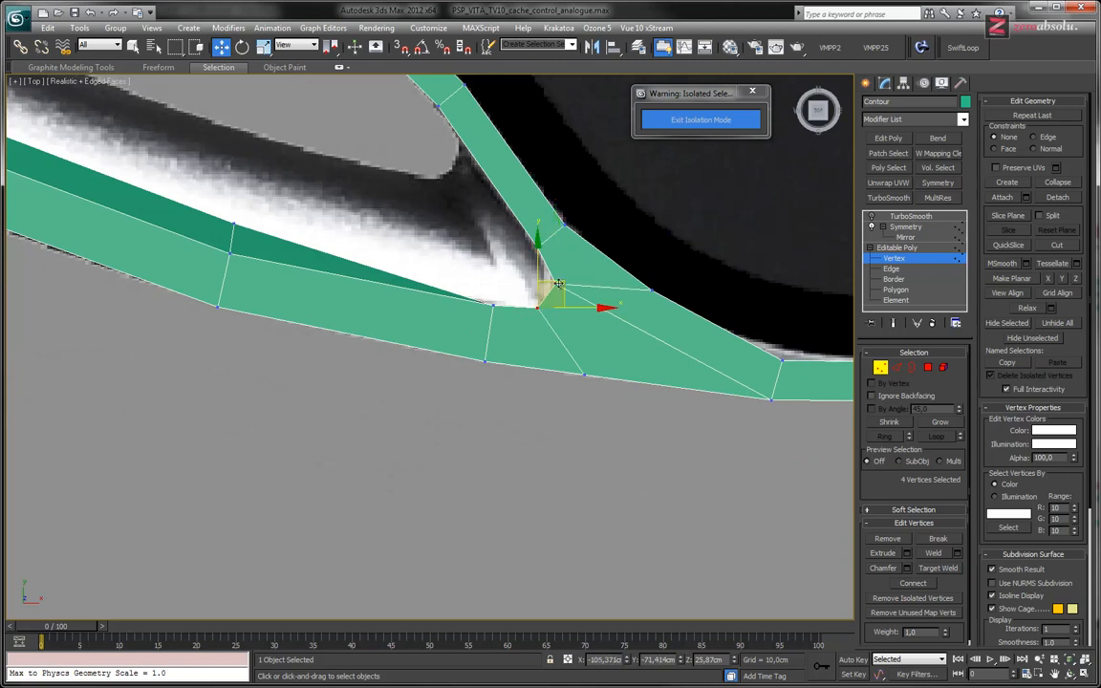
{"action": "left_click_drag", "start_coordinate": [550, 281], "coordinate": [549, 281]}
- Examine the inner wall around the squared-off right end, selecting the middle wall polygon beside the corner
{"action": "middle_click_drag", "start_coordinate": [503, 360], "coordinate": [519, 365], "text": "alt"}
{"action": "key", "text": "4"}
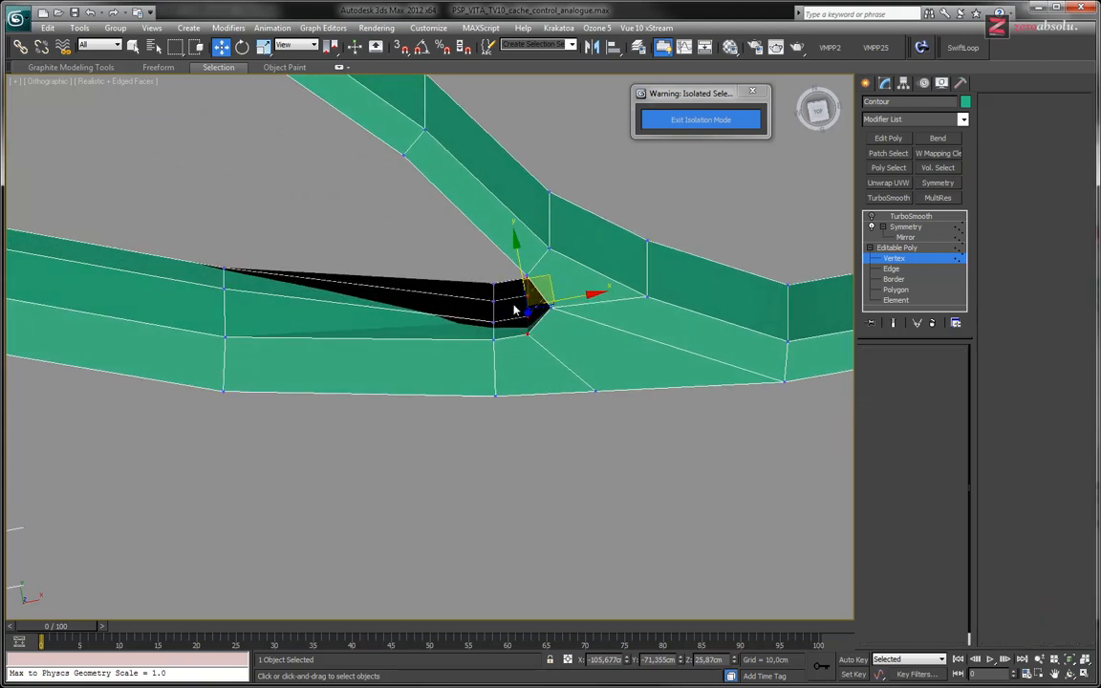
{"action": "left_click", "coordinate": [512, 302]}
{"action": "left_click", "coordinate": [509, 304]}
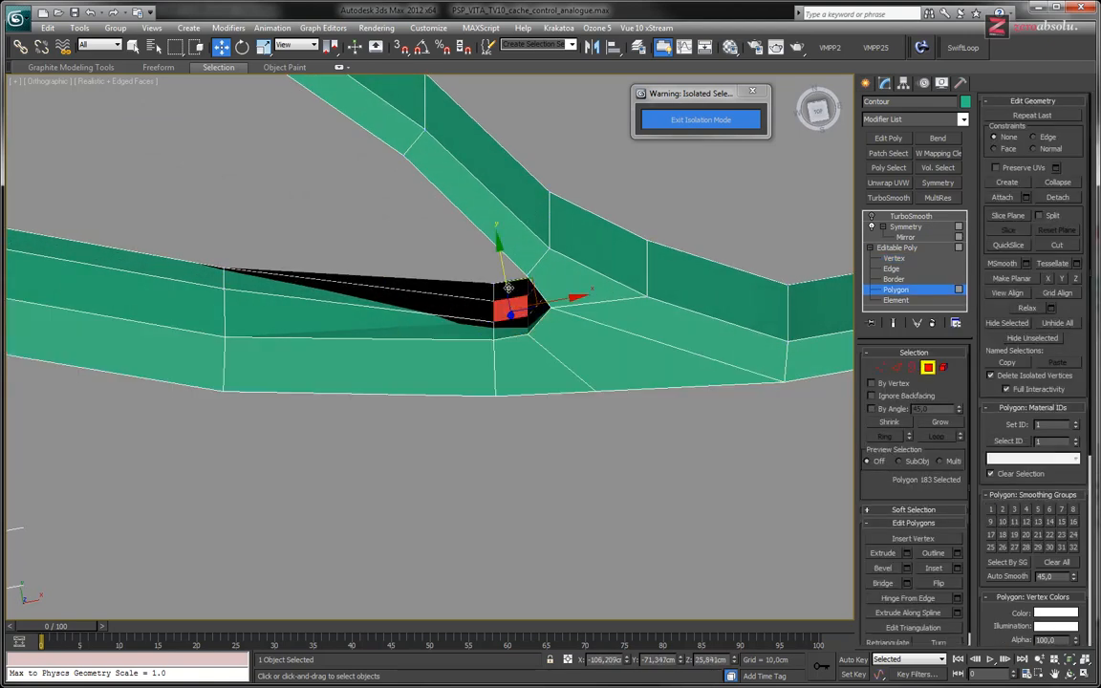
{"action": "middle_click_drag", "start_coordinate": [502, 275], "coordinate": [660, 265], "text": "alt"}
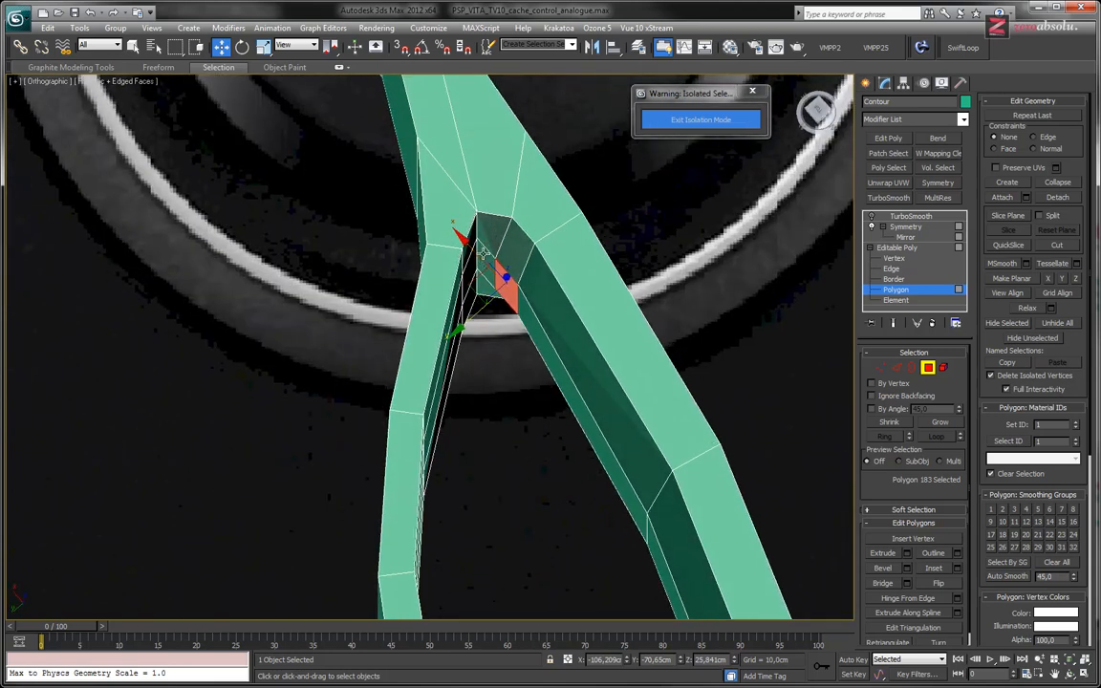
{"action": "middle_click_drag", "start_coordinate": [484, 253], "coordinate": [476, 256], "text": "alt"}
{"action": "scroll", "coordinate": [477, 256], "scroll_direction": "up", "scroll_amount": 4}
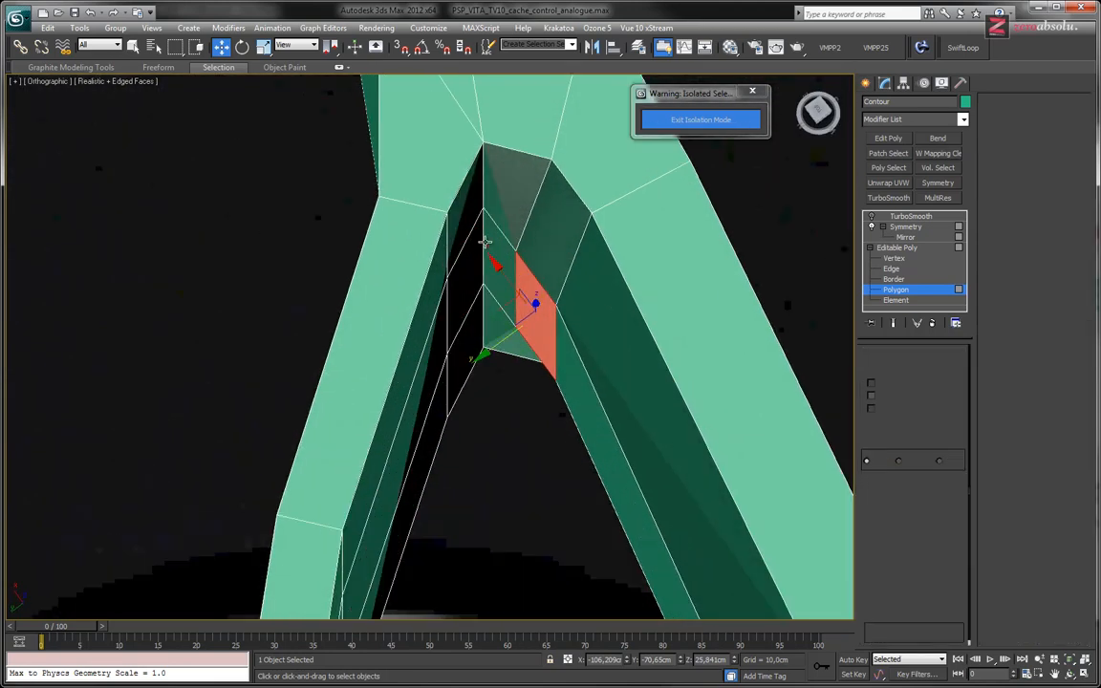
- Move the two middle wall vertices at the thin-arm corner about 0.5 cm along negative X and 0.4 cm along Y, in View coordinates
{"action": "key", "text": "1"}
{"action": "left_click", "coordinate": [485, 209]}
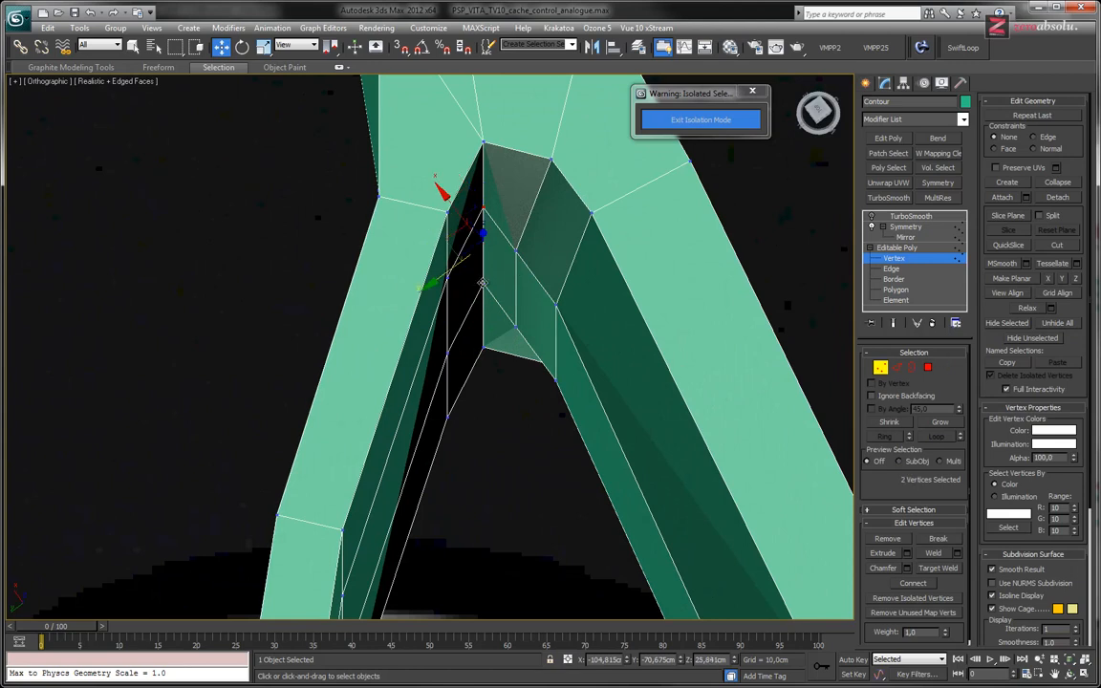
{"action": "middle_click_drag", "start_coordinate": [506, 293], "coordinate": [488, 292], "text": "alt"}
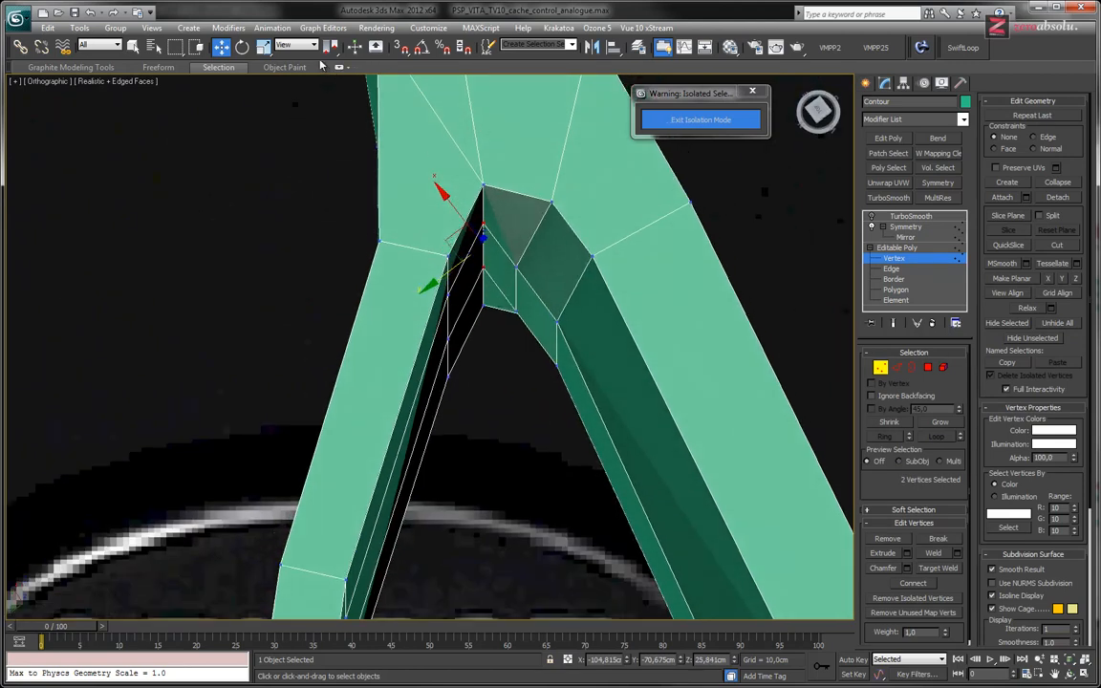
{"action": "left_click", "coordinate": [295, 46]}
{"action": "left_click", "coordinate": [295, 58]}
{"action": "scroll", "coordinate": [459, 300], "scroll_direction": "up", "scroll_amount": 6}
{"action": "middle_click_drag", "start_coordinate": [450, 237], "coordinate": [443, 285], "text": "alt"}
{"action": "left_click_drag", "start_coordinate": [456, 235], "coordinate": [452, 275]}
{"action": "middle_click_drag", "start_coordinate": [484, 285], "coordinate": [508, 319], "text": "alt"}
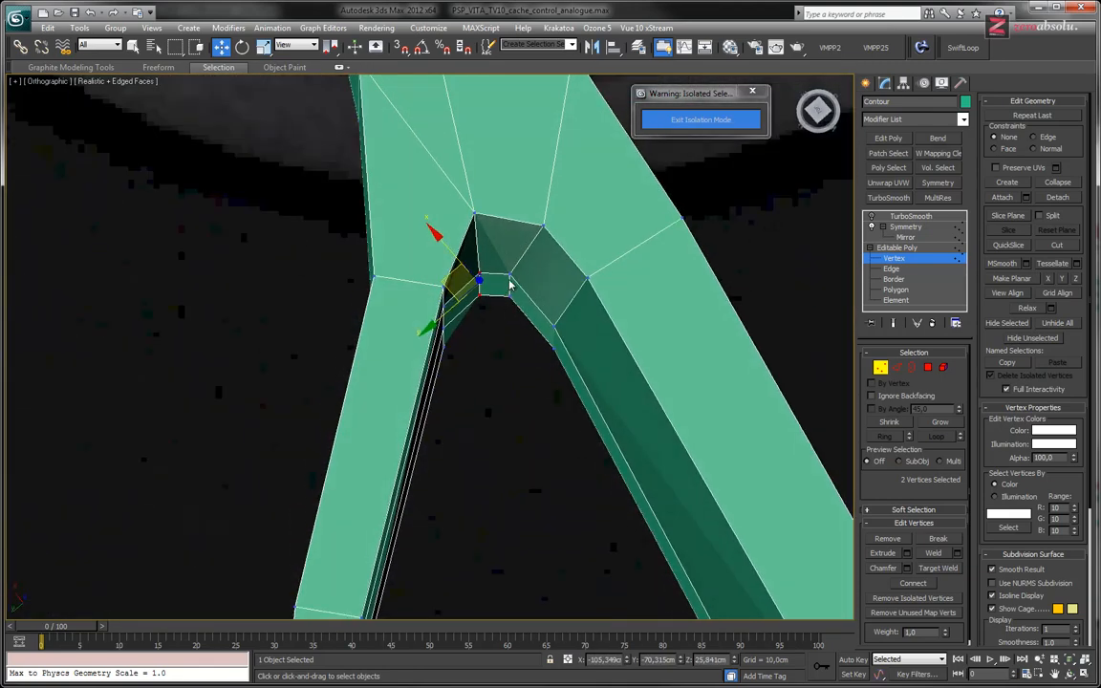
- Nudge the two middle wall vertices at the thick-arm corner about 0.1 cm along negative X
{"action": "left_click", "coordinate": [511, 283]}
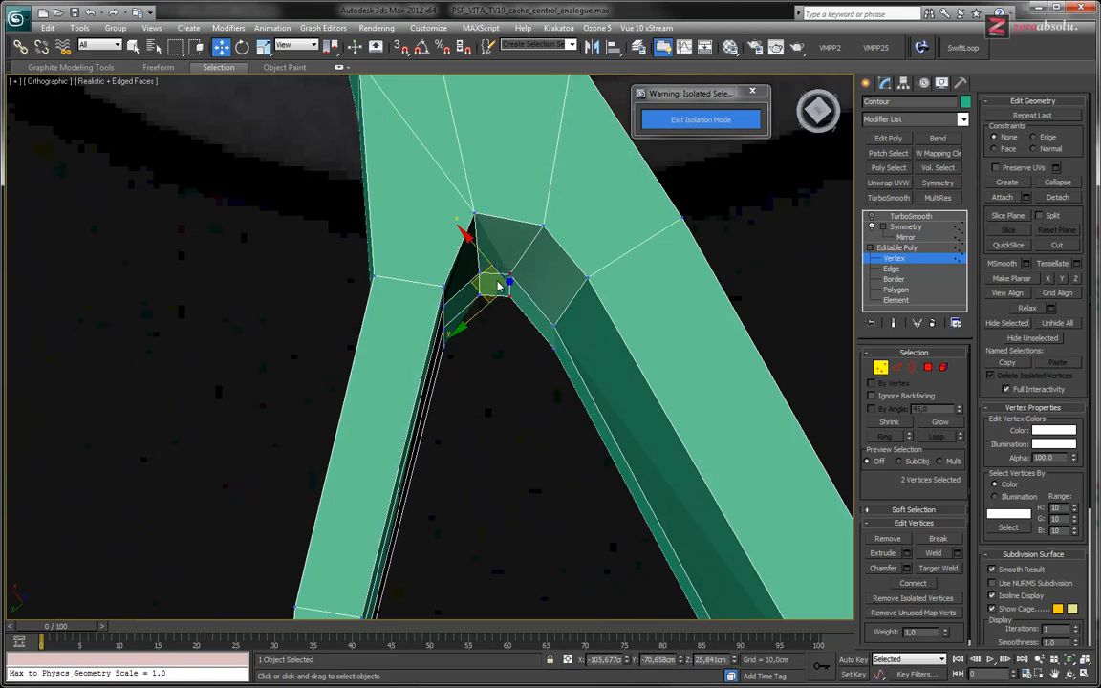
{"action": "left_click_drag", "start_coordinate": [475, 282], "coordinate": [483, 284]}
{"action": "middle_click_drag", "start_coordinate": [526, 347], "coordinate": [524, 386], "text": "alt"}
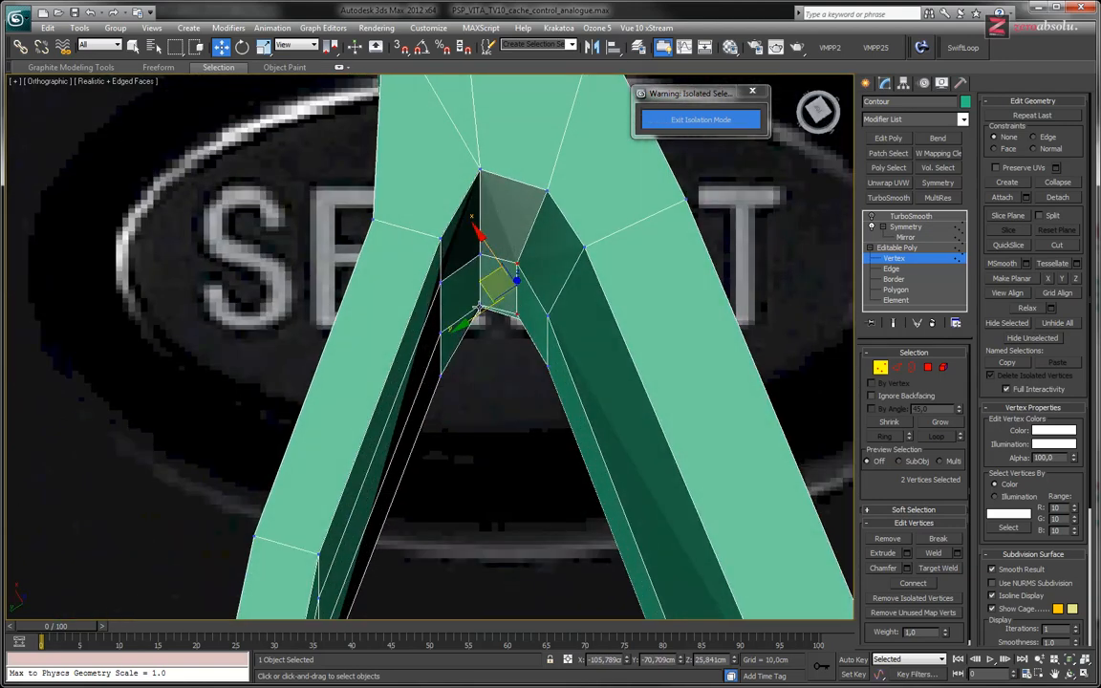
- Readjust the two middle wall vertices at the thin-arm corner slightly along X and Y toward the thin arm
{"action": "left_click", "coordinate": [482, 256]}
{"action": "left_click", "coordinate": [487, 276], "text": "ctrl"}
{"action": "mouse_move", "coordinate": [456, 273]}
{"action": "middle_mouse_down", "text": "alt"}
{"action": "mouse_move", "coordinate": [459, 300]}
{"action": "mouse_move", "coordinate": [451, 264]}
{"action": "middle_mouse_up", "text": "alt"}
{"action": "left_click_drag", "start_coordinate": [451, 266], "coordinate": [436, 266]}
{"action": "middle_click_drag", "start_coordinate": [437, 266], "coordinate": [453, 286], "text": "alt"}
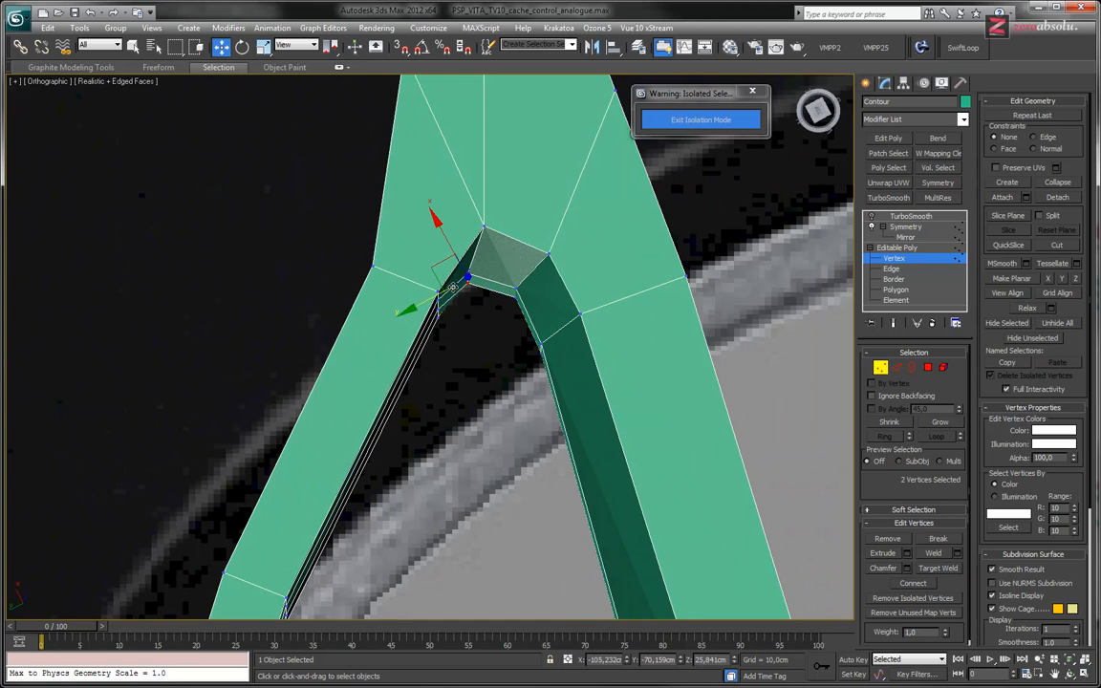
{"action": "left_click_drag", "start_coordinate": [432, 270], "coordinate": [426, 266]}
- Move the top and bottom vertices of the thick-arm corner about 0.3 cm along X and 0.2 cm along Y
{"action": "mouse_move", "coordinate": [584, 275]}
{"action": "middle_mouse_down", "text": "alt"}
{"action": "mouse_move", "coordinate": [572, 288]}
{"action": "mouse_move", "coordinate": [566, 279]}
{"action": "middle_mouse_up", "text": "alt"}
{"action": "left_click", "coordinate": [558, 275]}
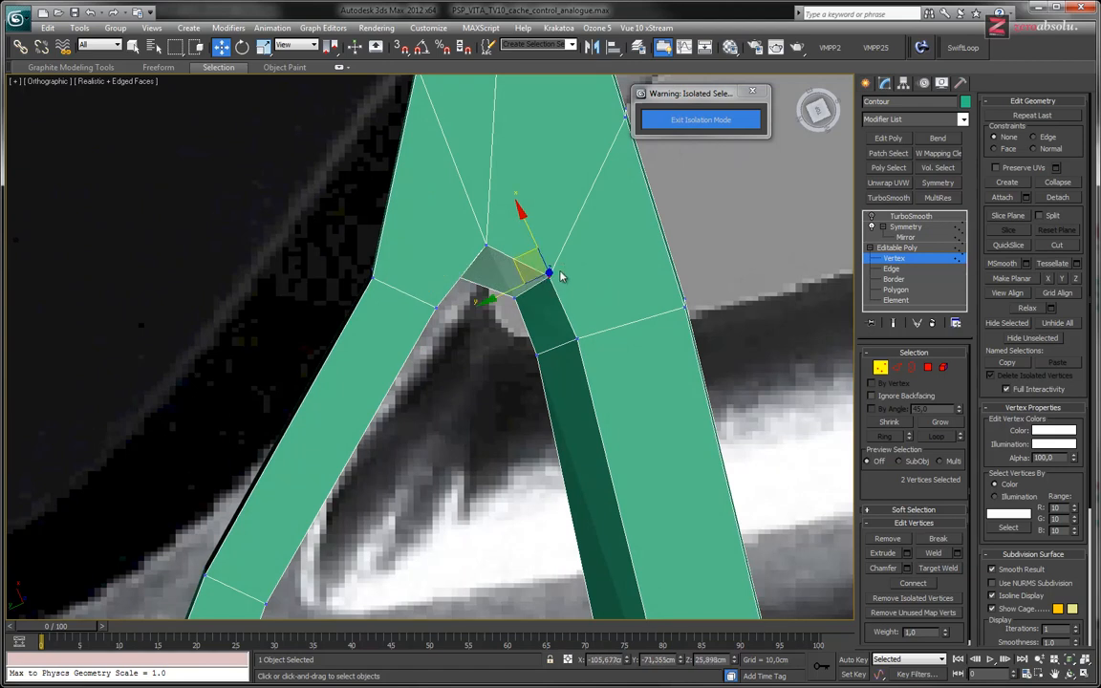
{"action": "left_click_drag", "start_coordinate": [524, 255], "coordinate": [506, 246]}
{"action": "middle_click_drag", "start_coordinate": [506, 247], "coordinate": [503, 344], "text": "alt"}
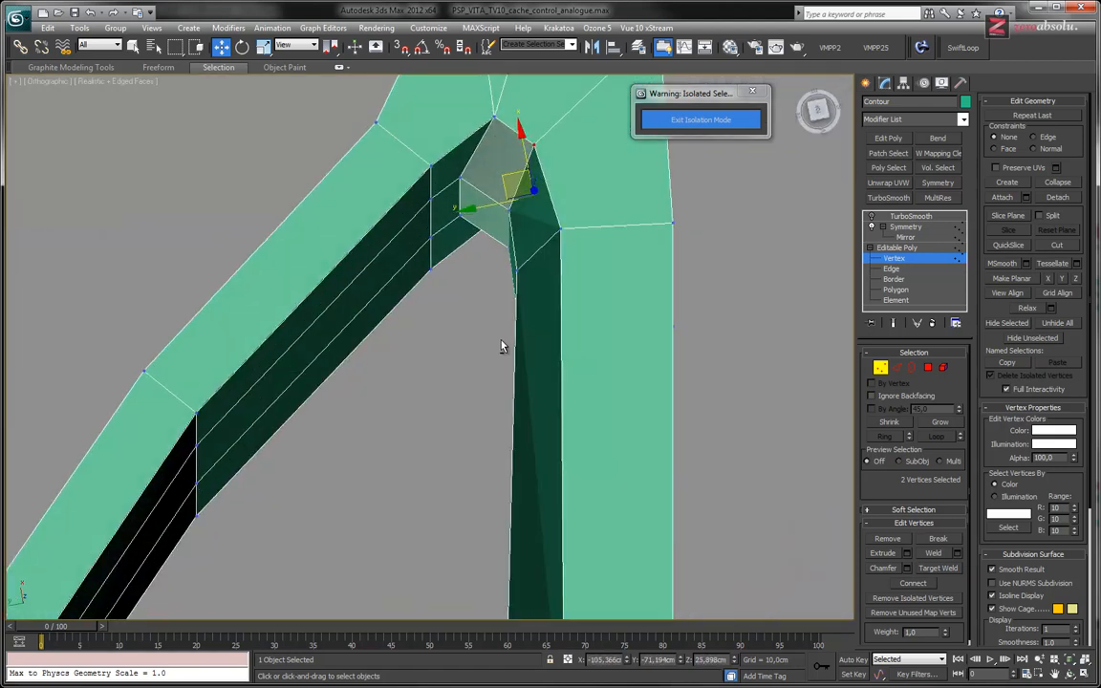
- Shift only the top rim vertex of the thick-arm corner about 0.2 cm along negative X in Top view
{"action": "key", "text": "t"}
{"action": "middle_click_drag", "start_coordinate": [180, 487], "coordinate": [453, 374]}
{"action": "scroll", "coordinate": [458, 370], "scroll_direction": "up", "scroll_amount": 10}
{"action": "middle_click_drag", "start_coordinate": [543, 403], "coordinate": [377, 268]}
{"action": "scroll", "coordinate": [632, 422], "scroll_direction": "down", "scroll_amount": 2}
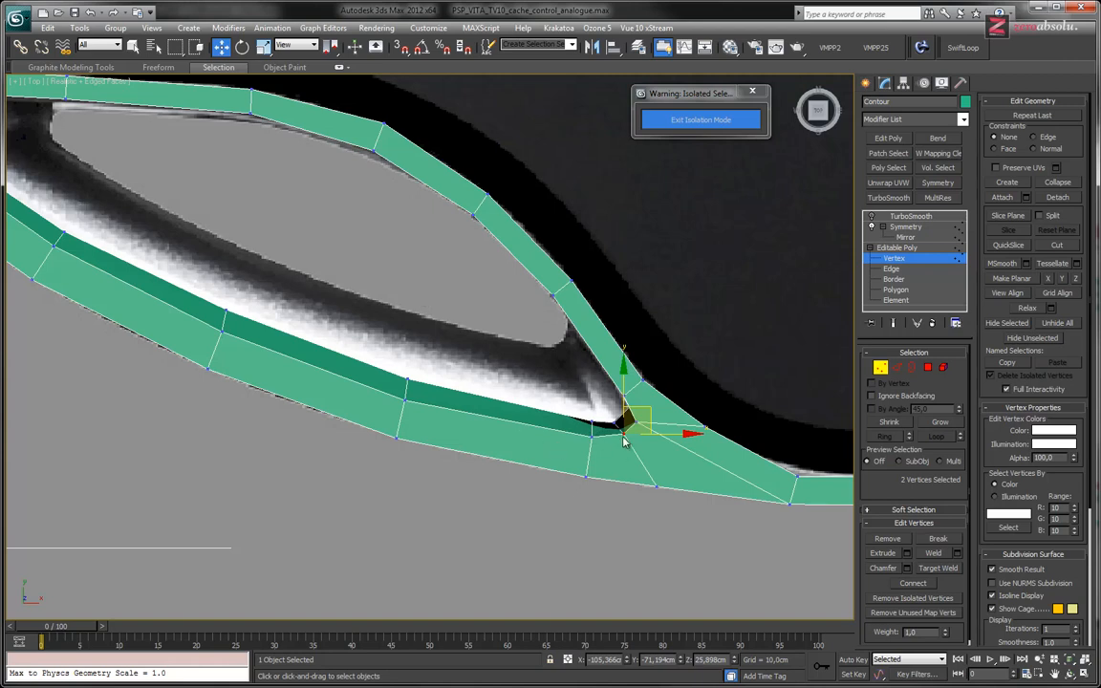
{"action": "scroll", "coordinate": [623, 432], "scroll_direction": "up", "scroll_amount": 2}
{"action": "left_click_drag", "start_coordinate": [659, 430], "coordinate": [630, 418]}
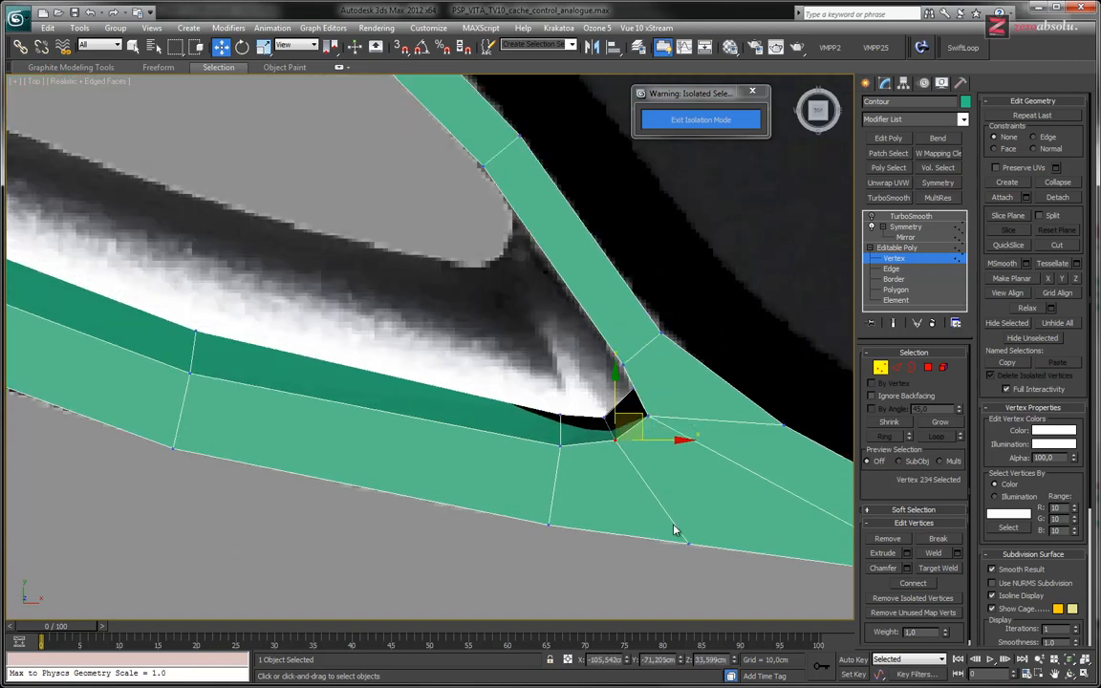
- Fine-tune the two middle wall vertices at the thick-arm corner by about 0.1 cm along negative X
{"action": "middle_click_drag", "start_coordinate": [707, 575], "coordinate": [631, 468]}
{"action": "left_click_drag", "start_coordinate": [675, 467], "coordinate": [610, 410]}
{"action": "middle_click_drag", "start_coordinate": [584, 435], "coordinate": [516, 320], "text": "alt"}
{"action": "left_click_drag", "start_coordinate": [562, 325], "coordinate": [566, 282]}
{"action": "mouse_move", "coordinate": [574, 327]}
{"action": "middle_mouse_down", "text": "alt"}
{"action": "mouse_move", "coordinate": [553, 341]}
{"action": "mouse_move", "coordinate": [666, 322]}
{"action": "mouse_move", "coordinate": [611, 346]}
{"action": "mouse_move", "coordinate": [564, 345]}
{"action": "middle_mouse_up", "text": "alt"}
{"action": "scroll", "coordinate": [299, 314], "scroll_direction": "up", "scroll_amount": 4}
{"action": "scroll", "coordinate": [275, 206], "scroll_direction": "down", "scroll_amount": 4}
{"action": "middle_click_drag", "start_coordinate": [275, 207], "coordinate": [456, 253], "text": "alt"}
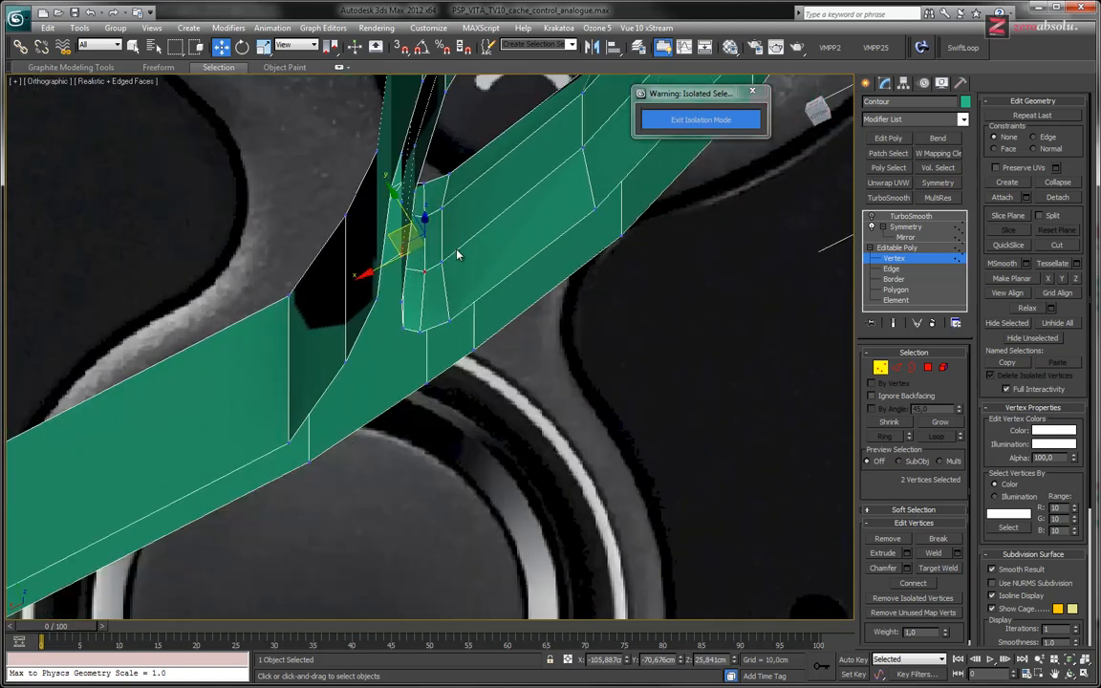
- In Bottom view, move the underside vertices around the opening's right end one by one onto the inner outline of the ledge
{"action": "left_click", "coordinate": [451, 323]}
{"action": "middle_click_drag", "start_coordinate": [452, 323], "coordinate": [516, 369], "text": "alt"}
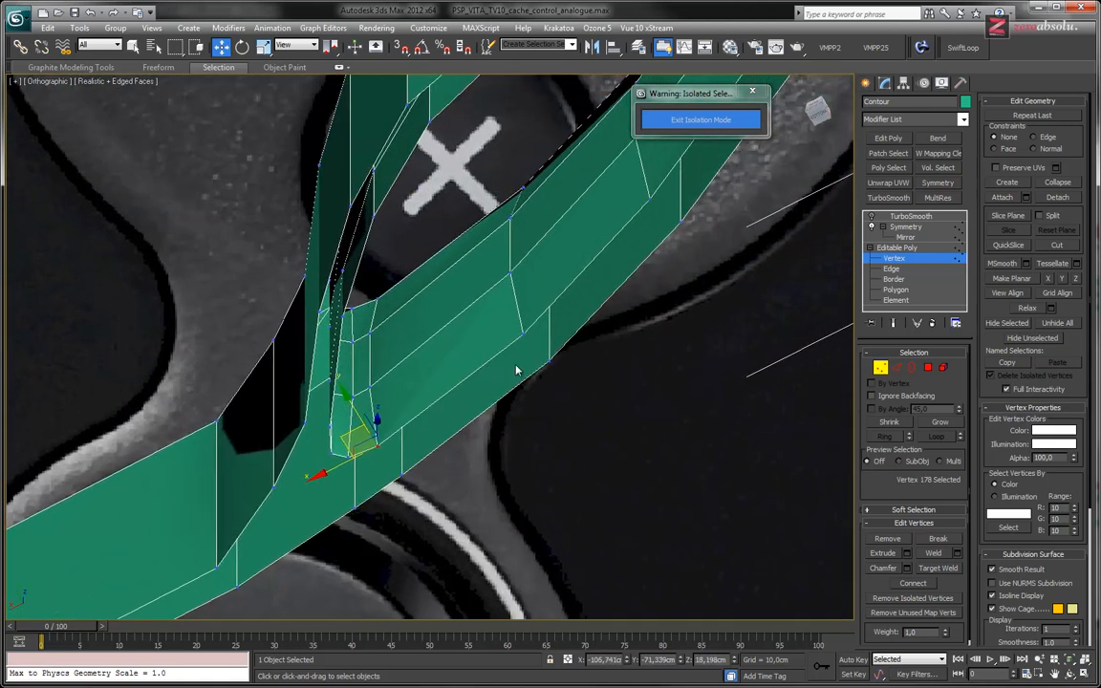
{"action": "left_click", "coordinate": [524, 335], "text": "ctrl"}
{"action": "middle_click_drag", "start_coordinate": [490, 259], "coordinate": [441, 216], "text": "alt"}
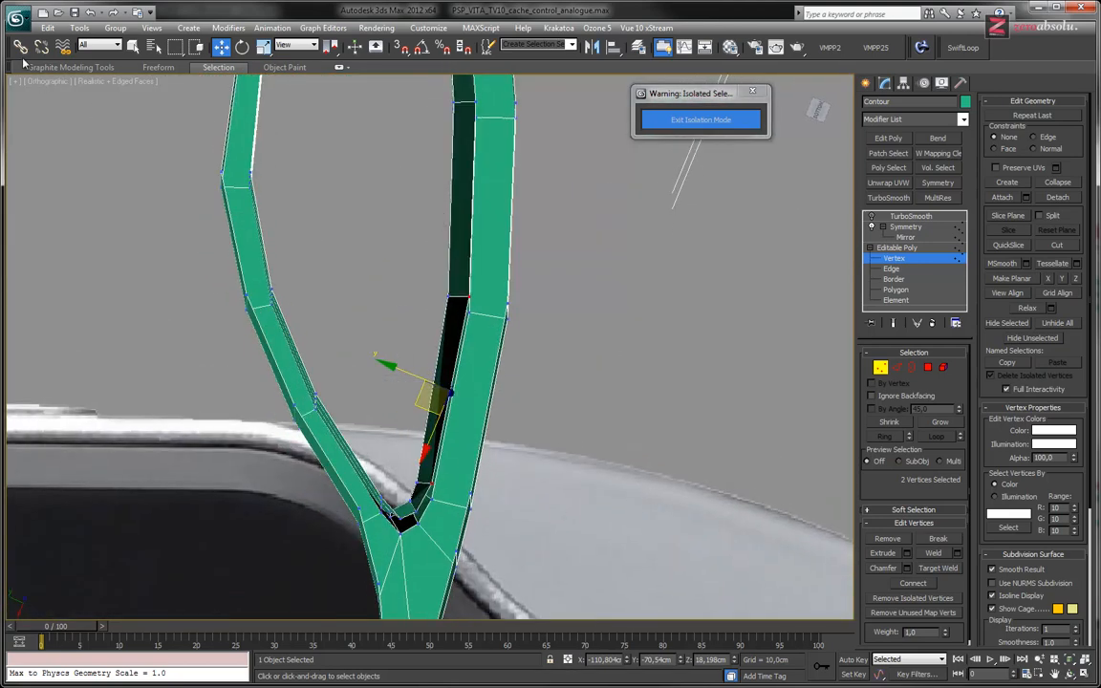
{"action": "left_click", "coordinate": [43, 83]}
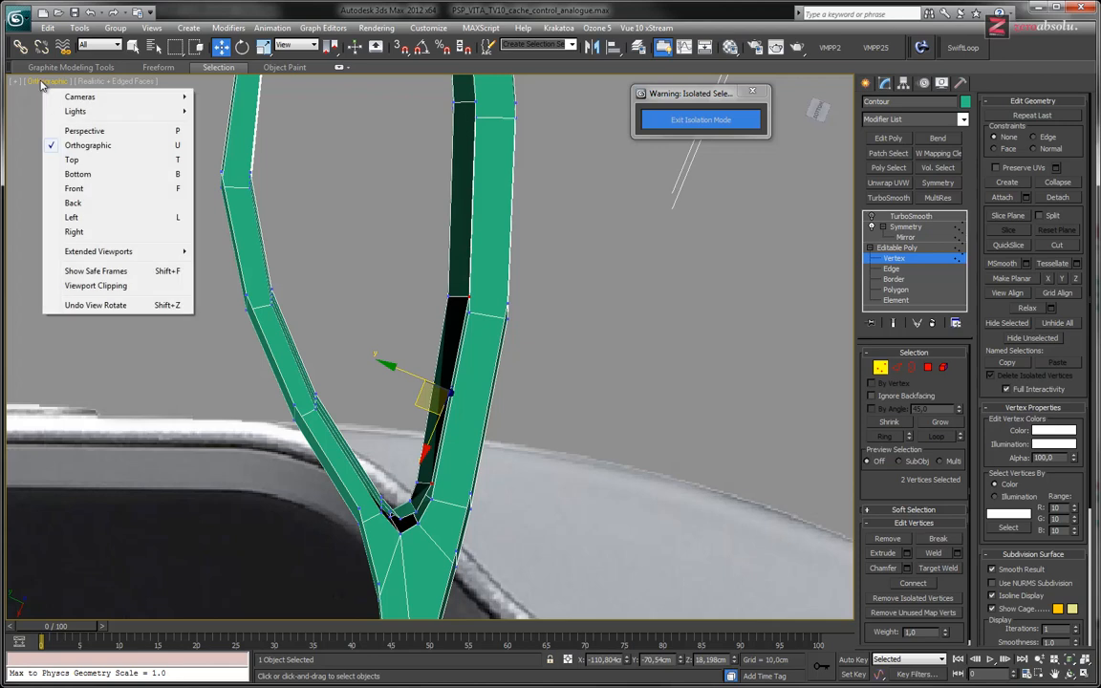
{"action": "left_click", "coordinate": [75, 175]}
{"action": "scroll", "coordinate": [253, 209], "scroll_direction": "up", "scroll_amount": 10}
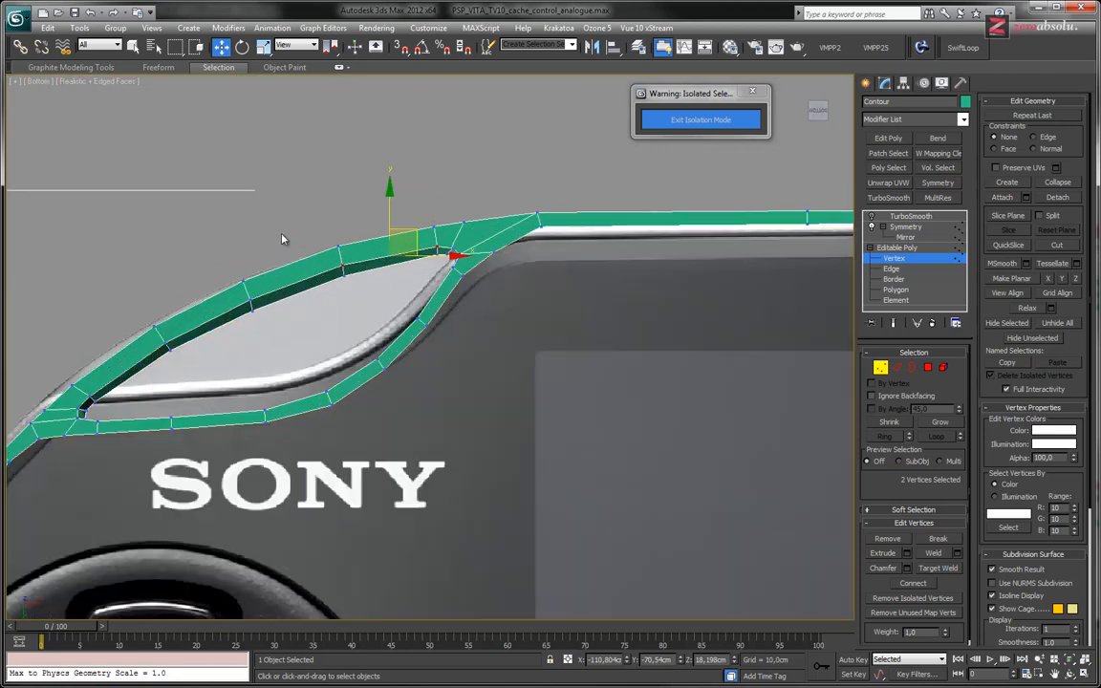
{"action": "scroll", "coordinate": [380, 282], "scroll_direction": "up", "scroll_amount": 3}
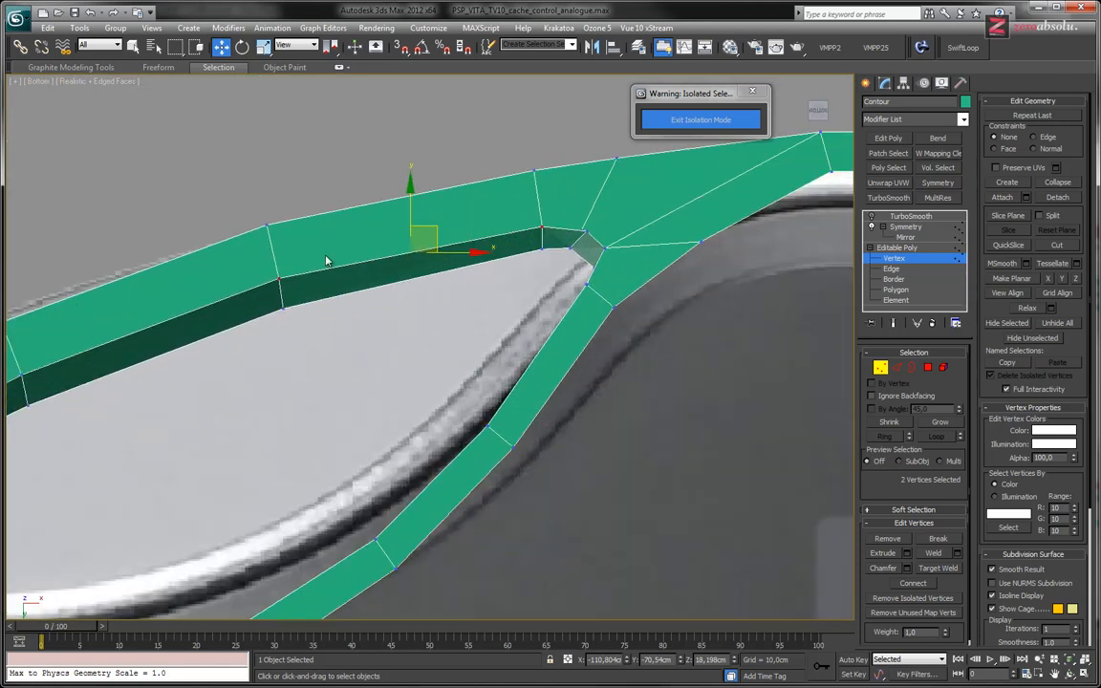
{"action": "left_click", "coordinate": [541, 227]}
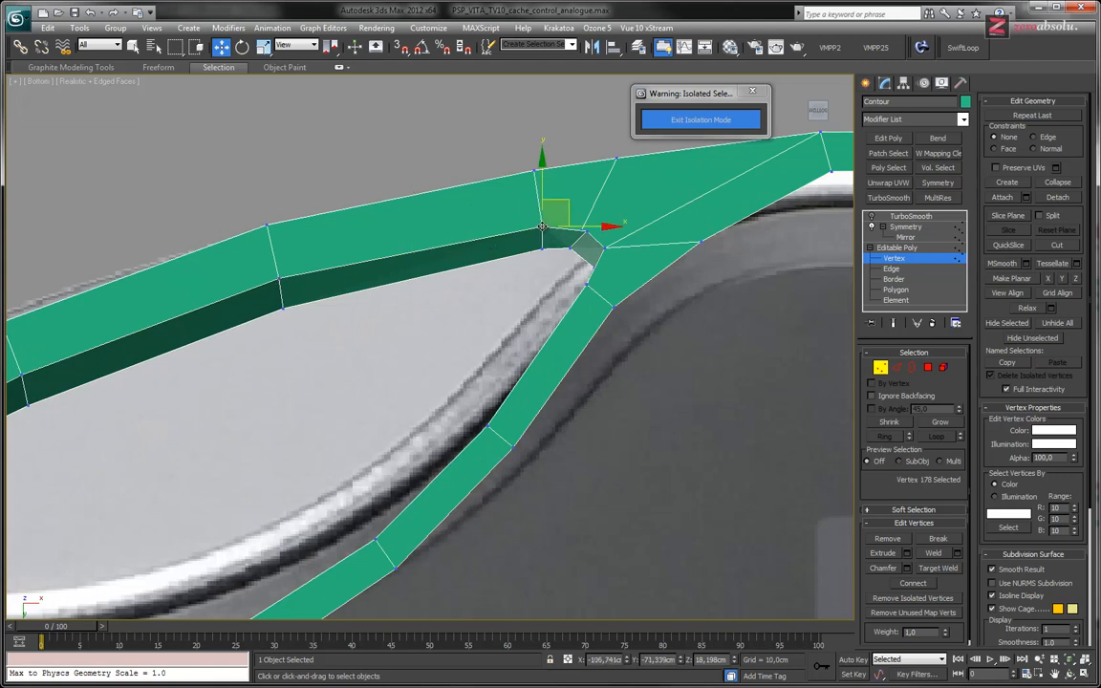
{"action": "left_click_drag", "start_coordinate": [570, 198], "coordinate": [620, 248]}
{"action": "left_click", "coordinate": [585, 233]}
{"action": "left_click", "coordinate": [604, 249]}
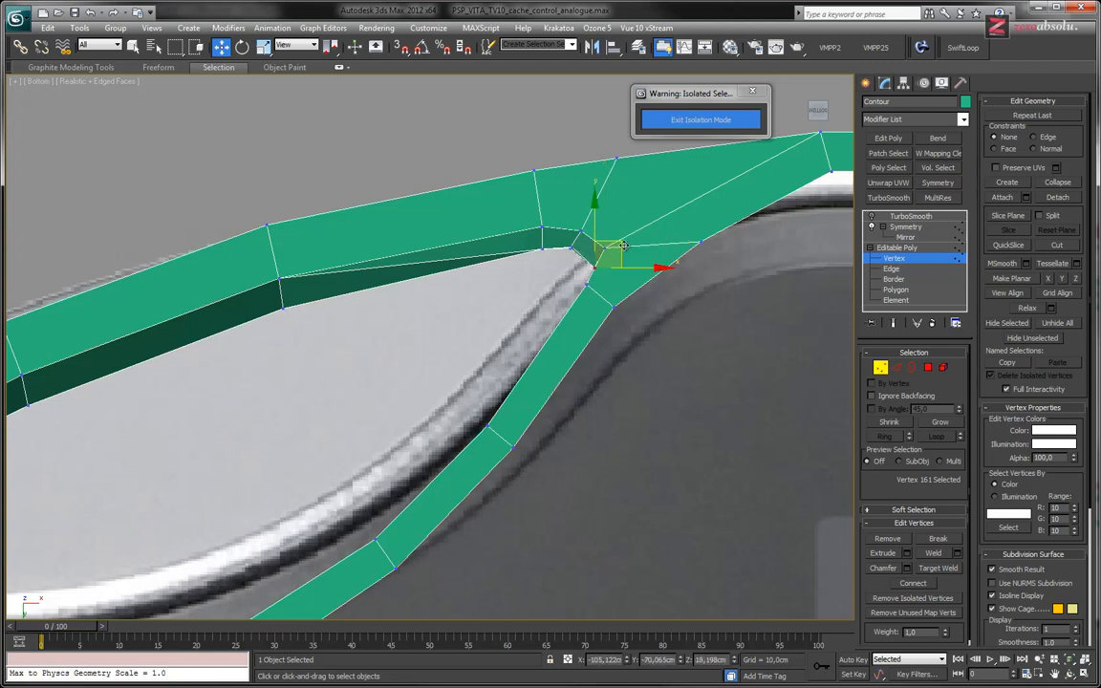
- Move the next two underside vertices along the thick arm inward onto the ledge's inner outline
{"action": "scroll", "coordinate": [536, 255], "scroll_direction": "up", "scroll_amount": 6}
{"action": "left_click", "coordinate": [456, 192]}
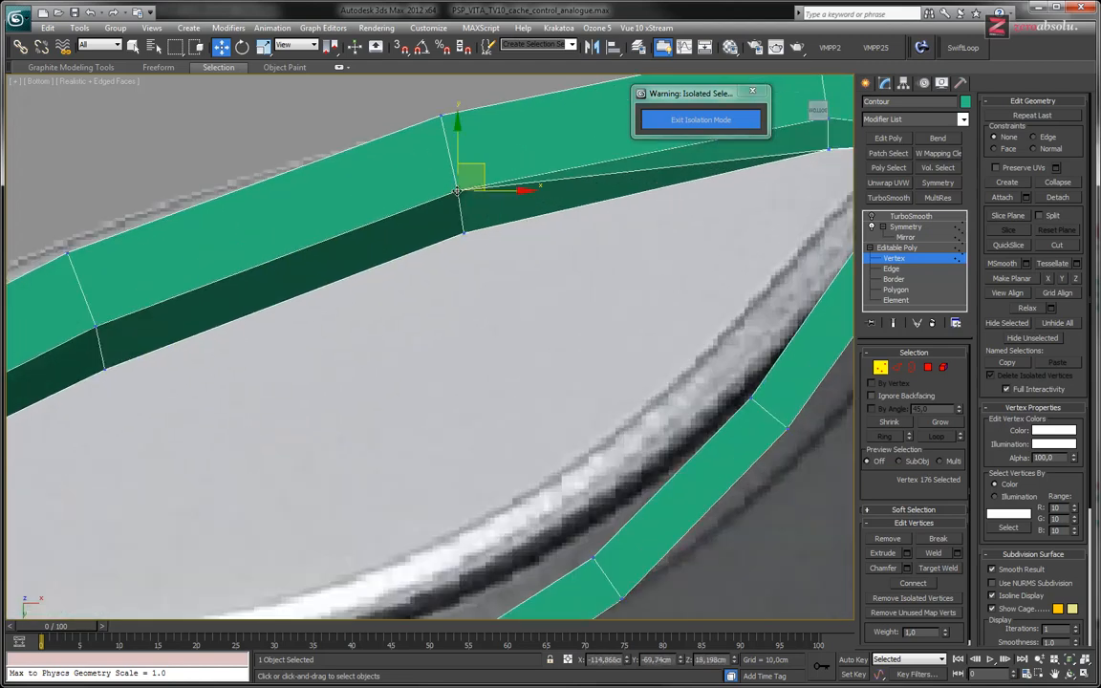
{"action": "left_click_drag", "start_coordinate": [469, 163], "coordinate": [477, 206]}
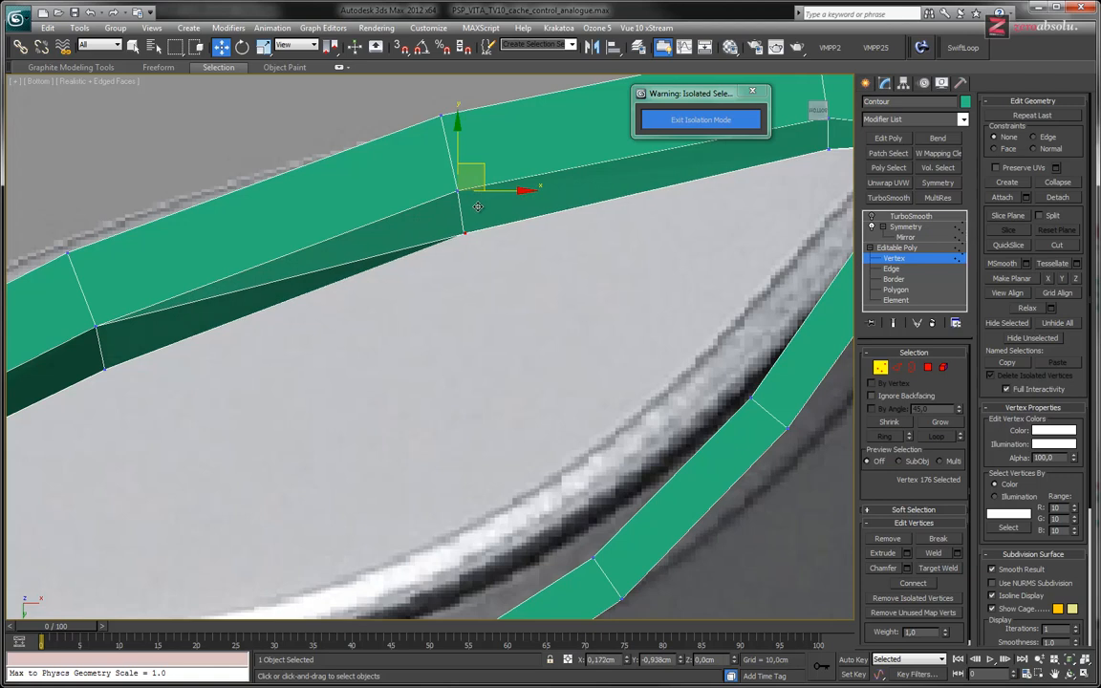
{"action": "scroll", "coordinate": [487, 191], "scroll_direction": "up", "scroll_amount": 4}
{"action": "left_click", "coordinate": [447, 175]}
{"action": "left_click_drag", "start_coordinate": [469, 154], "coordinate": [478, 198]}
{"action": "middle_click_drag", "start_coordinate": [479, 198], "coordinate": [406, 279]}
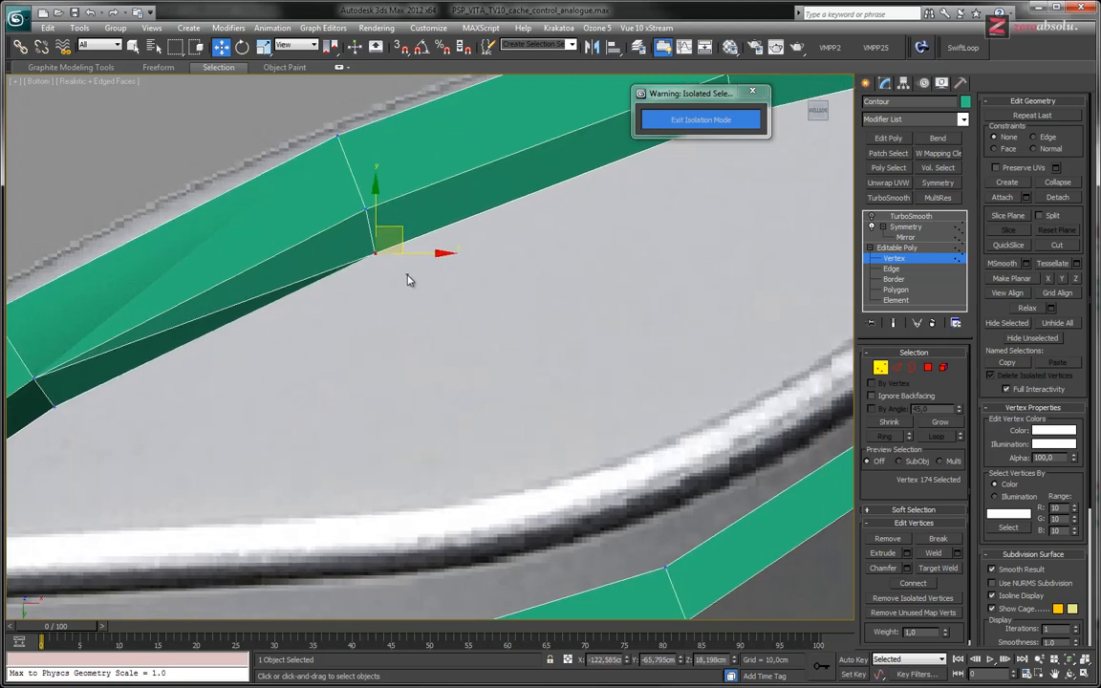
{"action": "left_click_drag", "start_coordinate": [400, 237], "coordinate": [405, 233]}
- Align the last two underside vertices of the thick arm before the opposite end with the ledge's inner outline
{"action": "middle_click_drag", "start_coordinate": [257, 361], "coordinate": [543, 238]}
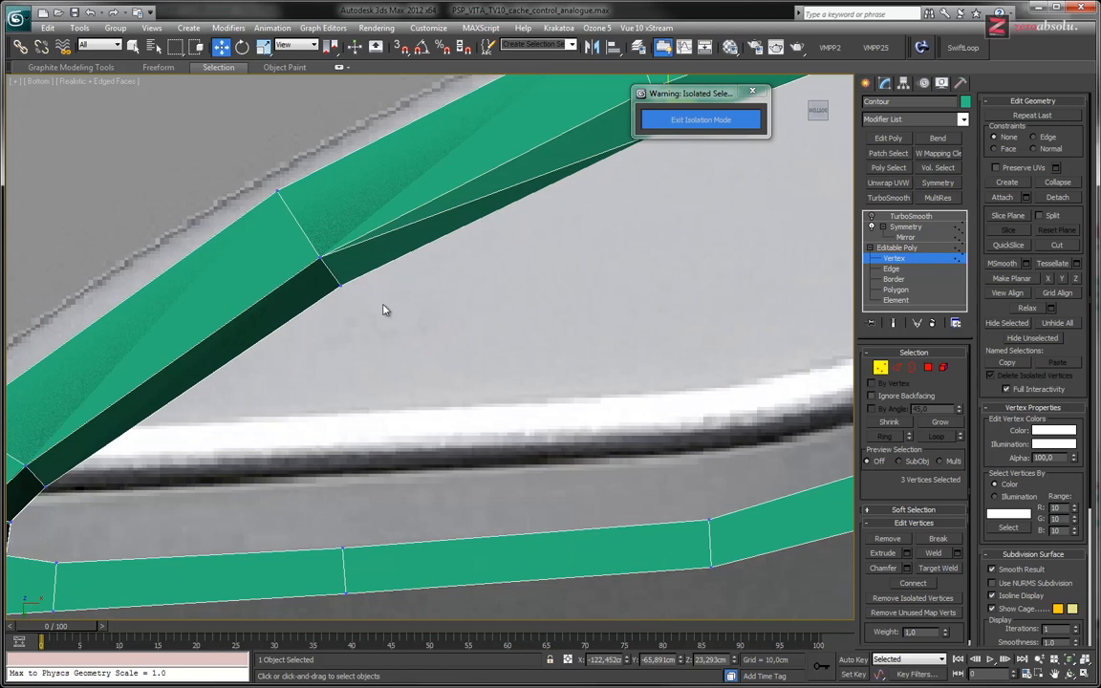
{"action": "left_click", "coordinate": [319, 258]}
{"action": "left_click_drag", "start_coordinate": [343, 235], "coordinate": [364, 262]}
{"action": "middle_click_drag", "start_coordinate": [283, 350], "coordinate": [473, 177]}
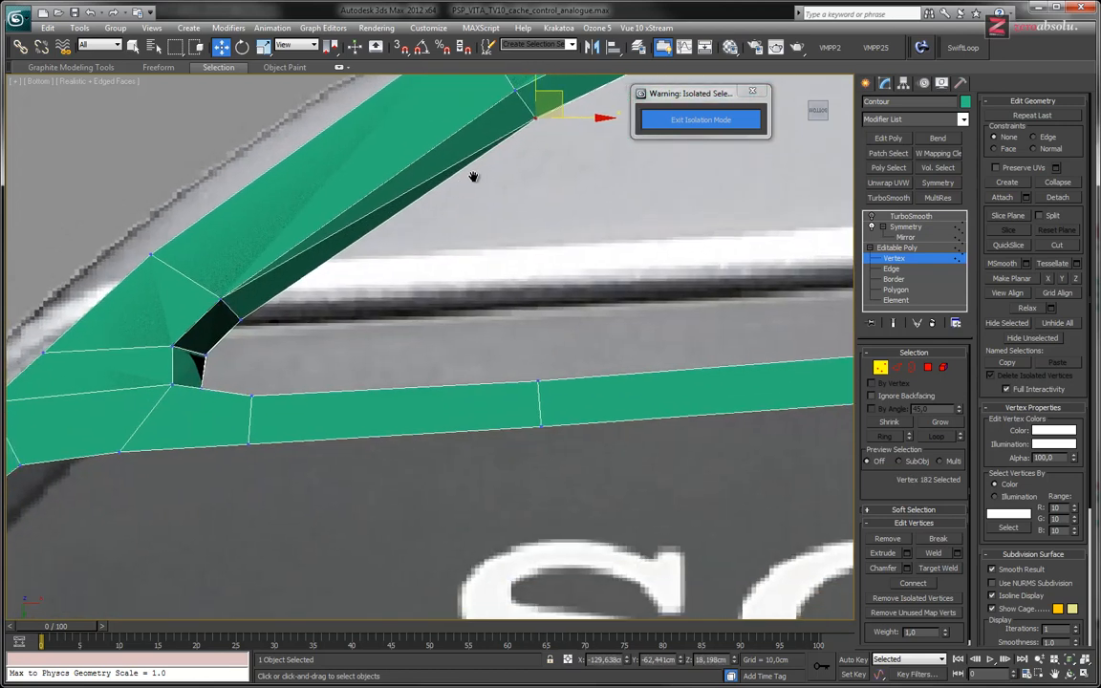
{"action": "left_click", "coordinate": [221, 298]}
{"action": "left_click_drag", "start_coordinate": [247, 277], "coordinate": [267, 299]}
- Move the thick-arm underside vertex at the opposite squared-off end inward onto the ledge's corner
{"action": "middle_click_drag", "start_coordinate": [243, 326], "coordinate": [353, 245]}
{"action": "left_click", "coordinate": [284, 268]}
{"action": "left_click_drag", "start_coordinate": [292, 243], "coordinate": [337, 253]}
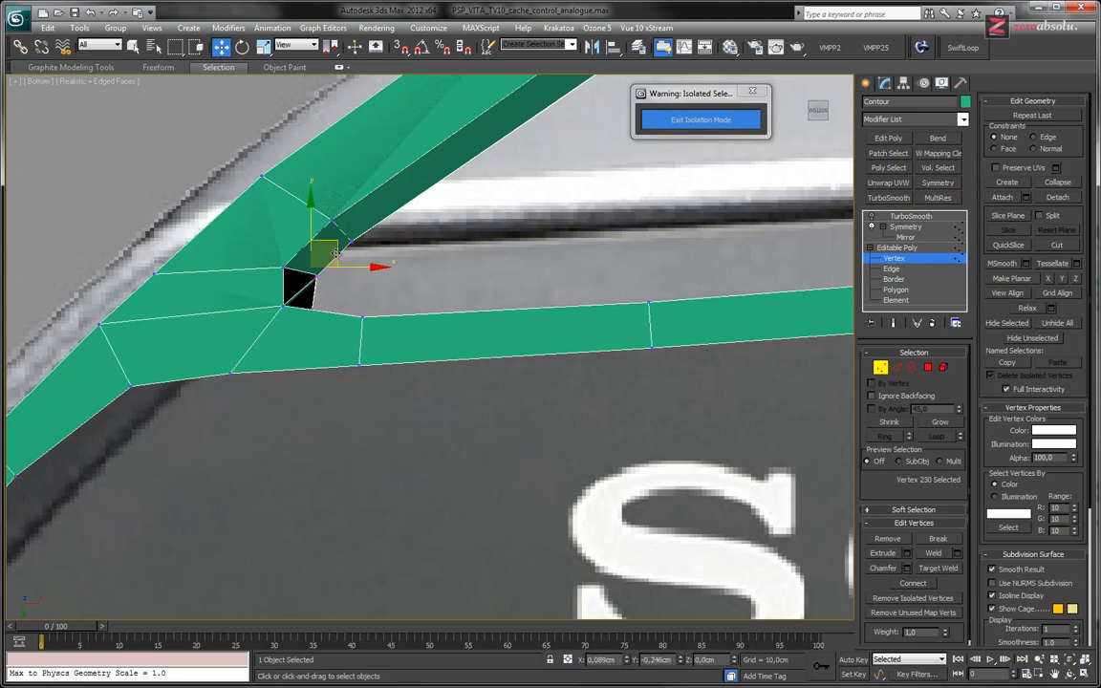
{"action": "scroll", "coordinate": [296, 294], "scroll_direction": "up", "scroll_amount": 5}
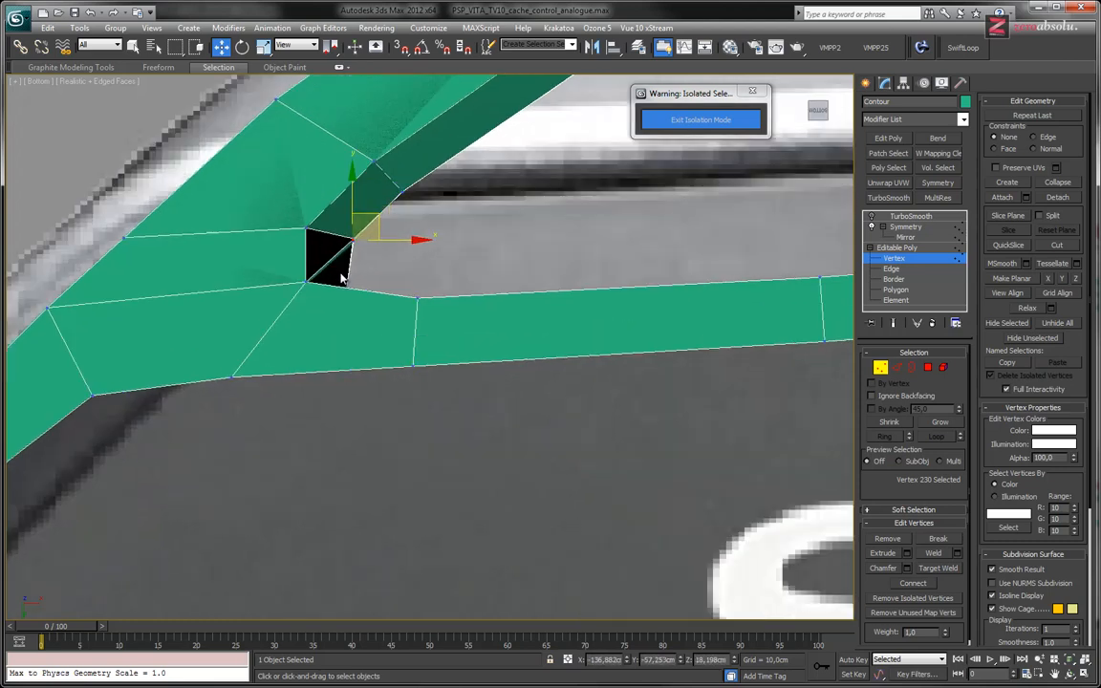
- Move the remaining underside vertex and the stacked wall vertices at the squared-off end onto the ledge's inner corners
{"action": "left_click", "coordinate": [278, 287]}
{"action": "left_click_drag", "start_coordinate": [302, 266], "coordinate": [382, 276]}
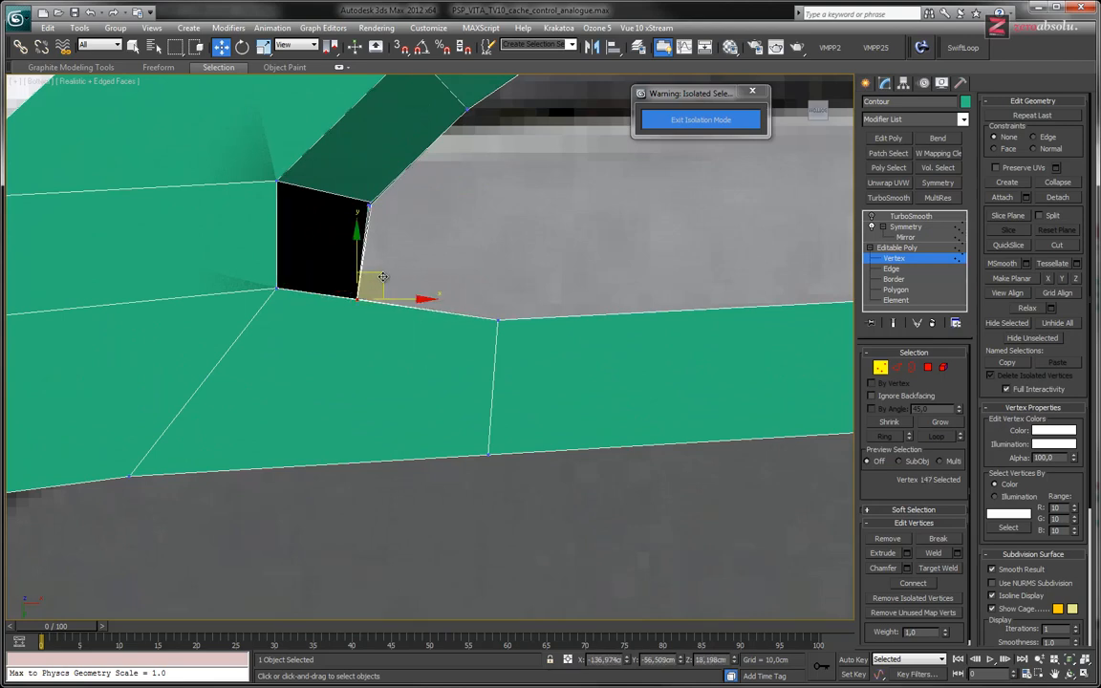
{"action": "scroll", "coordinate": [400, 259], "scroll_direction": "up", "scroll_amount": 5}
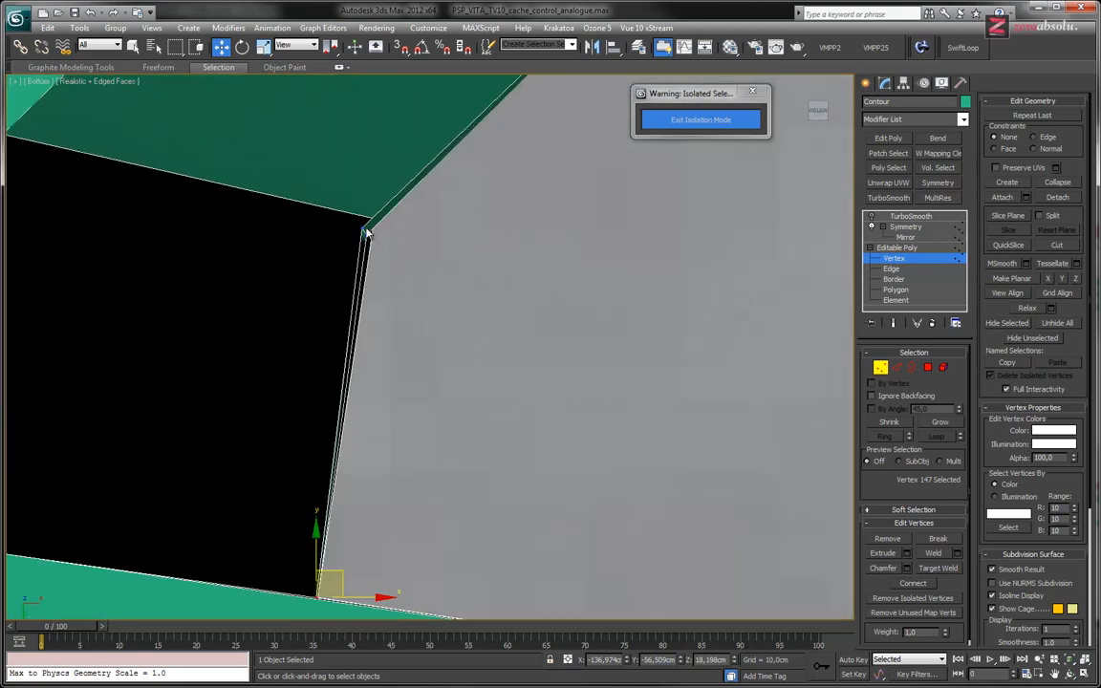
{"action": "left_click", "coordinate": [364, 232]}
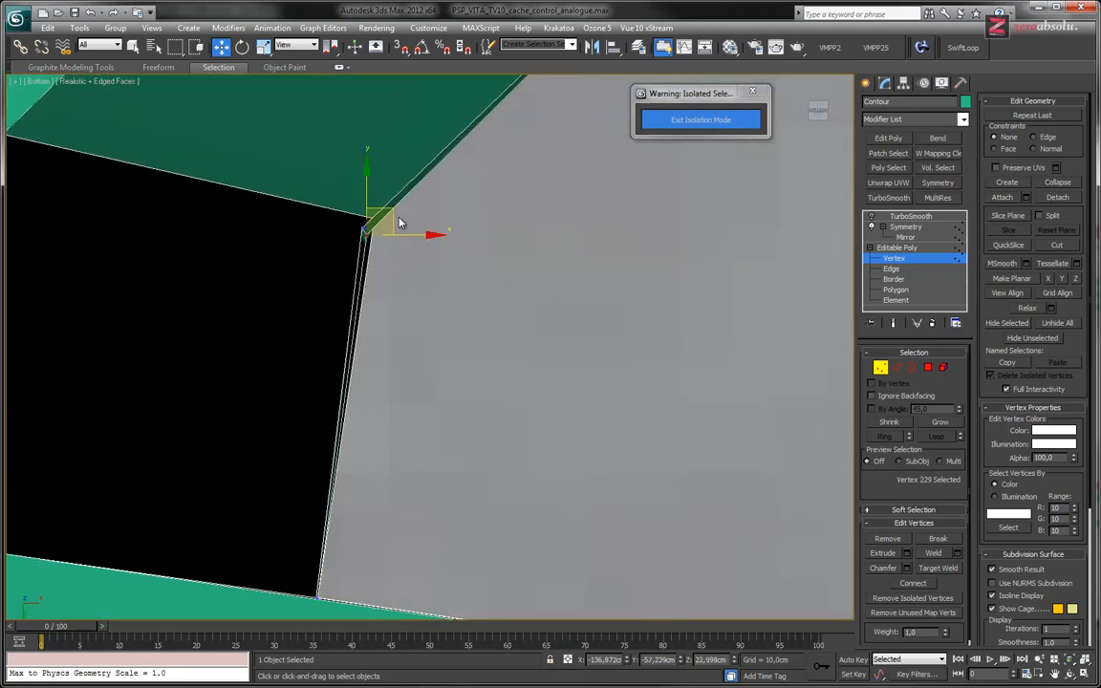
{"action": "left_click_drag", "start_coordinate": [391, 216], "coordinate": [382, 220]}
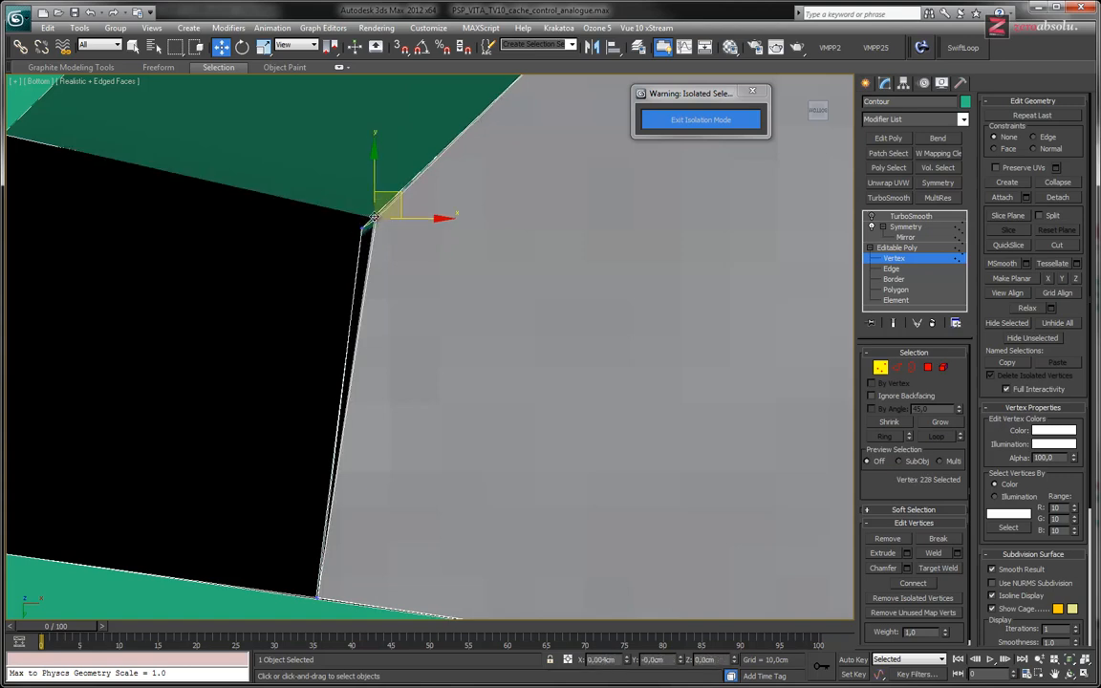
{"action": "key", "text": "ctrl+z"}
{"action": "key", "text": "ctrl+z"}
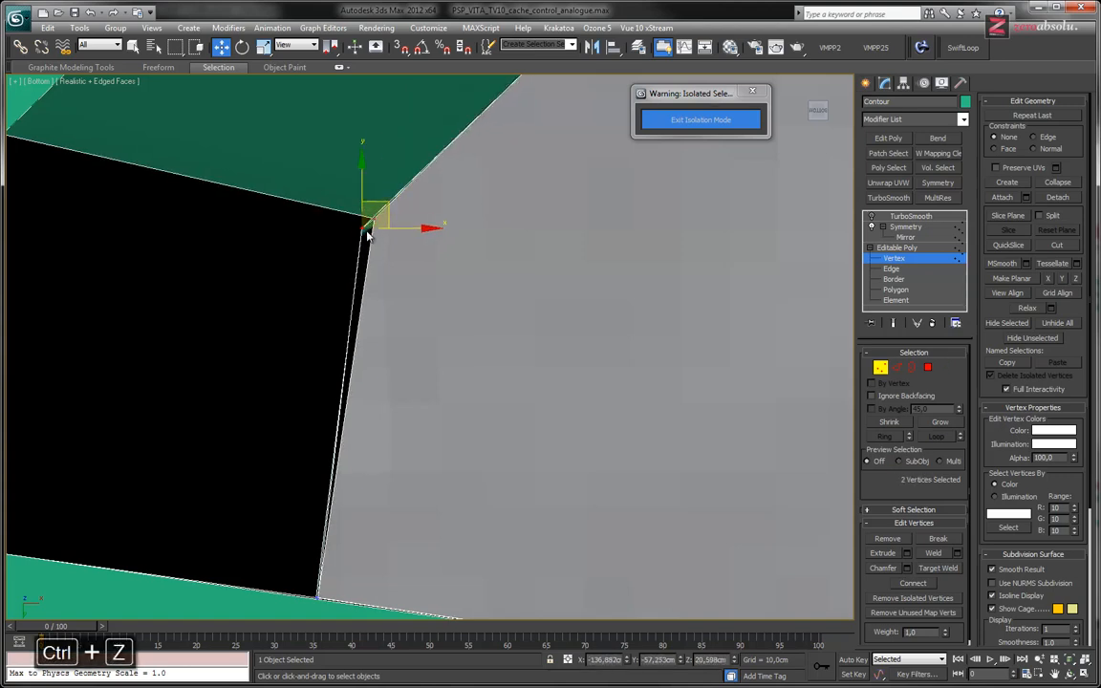
{"action": "left_click_drag", "start_coordinate": [385, 208], "coordinate": [395, 197]}
- Compare the corner opening's outline with the reference image from the Top view and from an orbited angle
{"action": "scroll", "coordinate": [399, 206], "scroll_direction": "down", "scroll_amount": 4}
{"action": "scroll", "coordinate": [399, 209], "scroll_direction": "down", "scroll_amount": 4}
{"action": "middle_click_drag", "start_coordinate": [401, 209], "coordinate": [481, 347], "text": "alt"}
{"action": "scroll", "coordinate": [477, 326], "scroll_direction": "down", "scroll_amount": 8}
{"action": "middle_click_drag", "start_coordinate": [554, 325], "coordinate": [583, 362], "text": "alt"}
{"action": "middle_click_drag", "start_coordinate": [674, 326], "coordinate": [401, 340]}
{"action": "key", "text": "t"}
{"action": "middle_click_drag", "start_coordinate": [156, 384], "coordinate": [278, 370]}
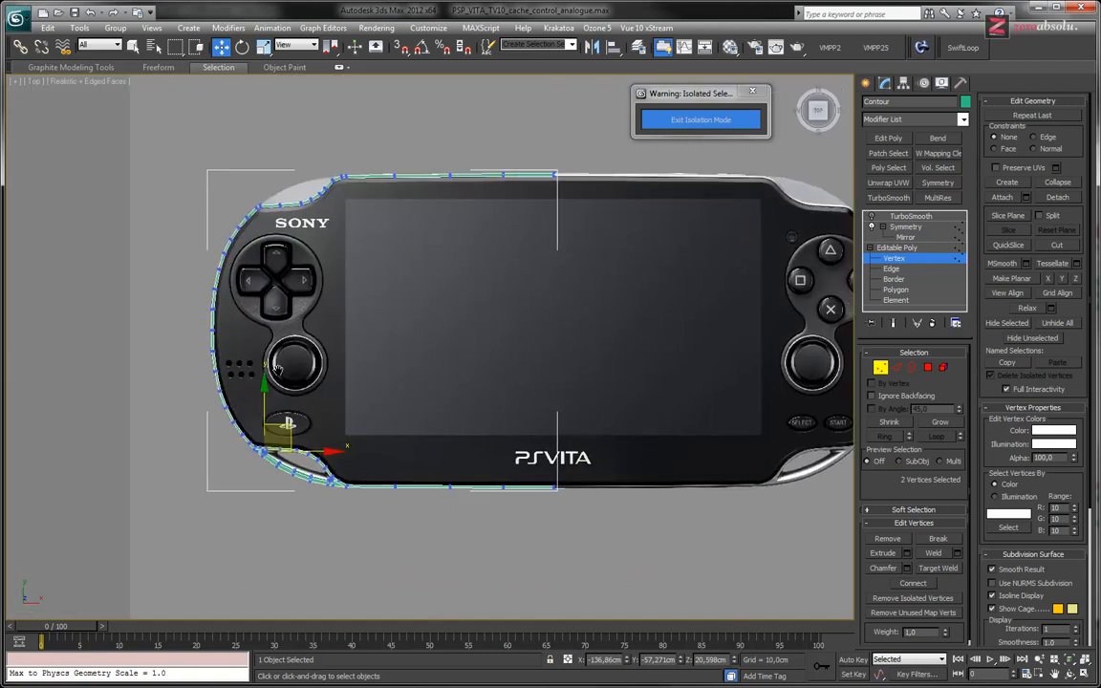
{"action": "scroll", "coordinate": [278, 441], "scroll_direction": "up", "scroll_amount": 10}
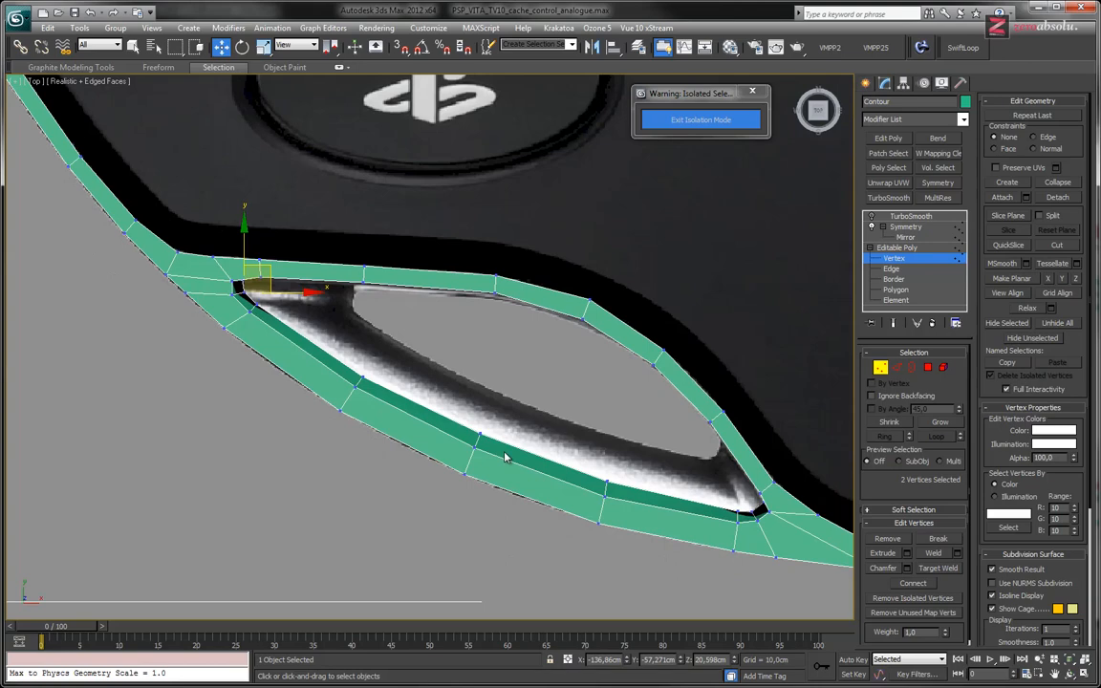
{"action": "middle_click_drag", "start_coordinate": [413, 393], "coordinate": [428, 426], "text": "alt"}
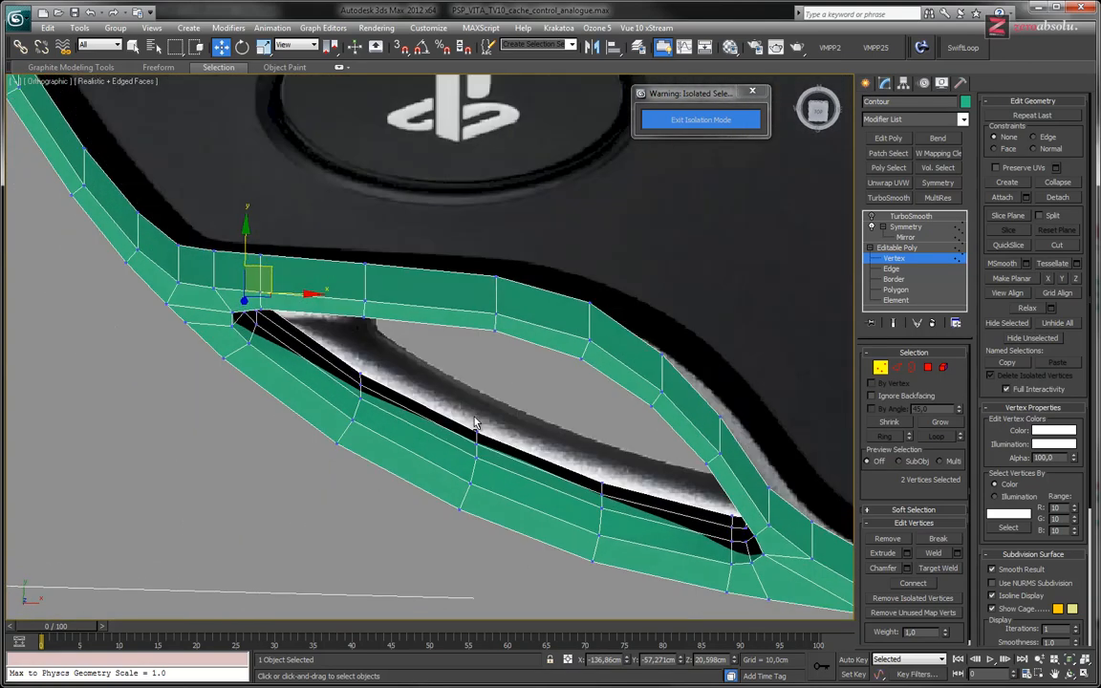
- Move the four inner-wall polygons in the middle of the thick arm inward to the reference opening's edge
{"action": "key", "text": "4"}
{"action": "left_click", "coordinate": [422, 416]}
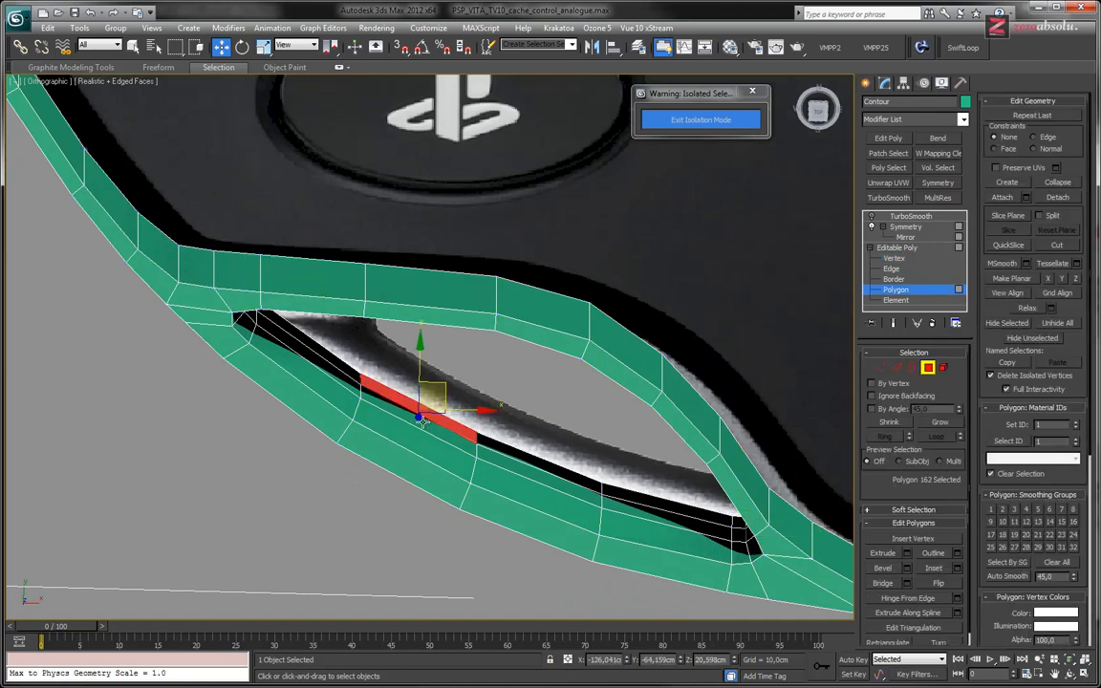
{"action": "left_click", "coordinate": [451, 429], "text": "ctrl"}
{"action": "left_click", "coordinate": [513, 449], "text": "ctrl"}
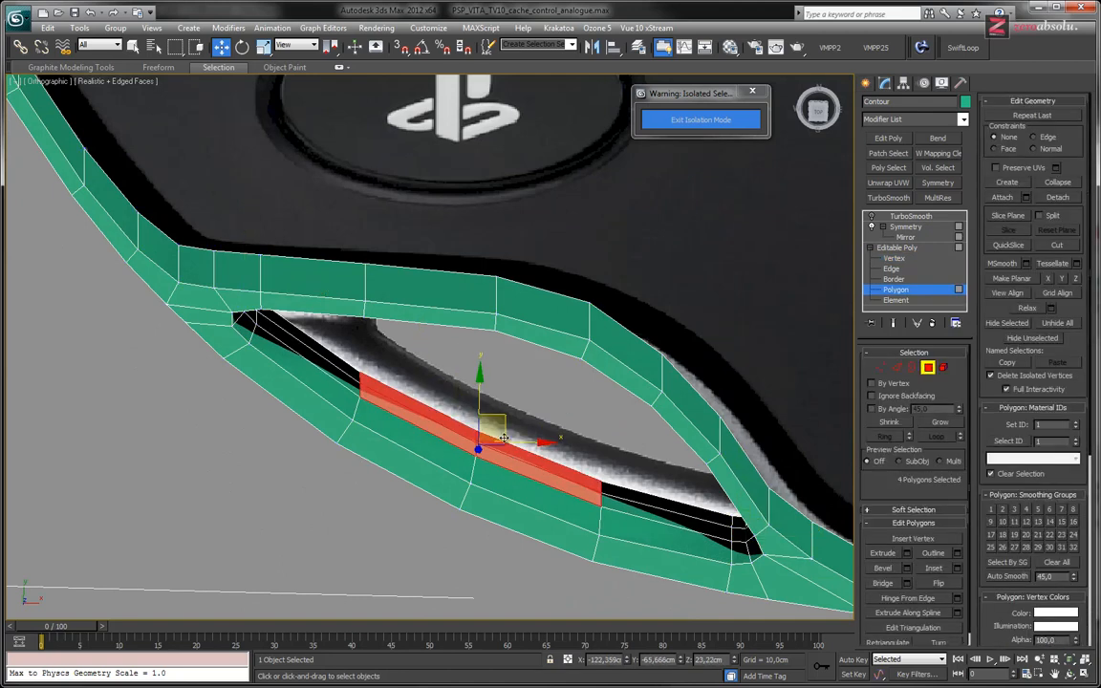
{"action": "middle_click_drag", "start_coordinate": [513, 425], "coordinate": [513, 418], "text": "alt"}
{"action": "key", "text": "ctrl+z"}
{"action": "key", "text": "t"}
{"action": "middle_click_drag", "start_coordinate": [263, 467], "coordinate": [636, 360]}
{"action": "scroll", "coordinate": [550, 369], "scroll_direction": "up", "scroll_amount": 9}
{"action": "key", "text": "z"}
{"action": "scroll", "coordinate": [526, 416], "scroll_direction": "up", "scroll_amount": 3}
{"action": "left_click_drag", "start_coordinate": [541, 417], "coordinate": [572, 347]}
- Inspect the wall polygons at the opening's opposite end, near the bottom edge of the console
{"action": "middle_click_drag", "start_coordinate": [710, 407], "coordinate": [546, 393]}
{"action": "middle_click_drag", "start_coordinate": [778, 513], "coordinate": [574, 453]}
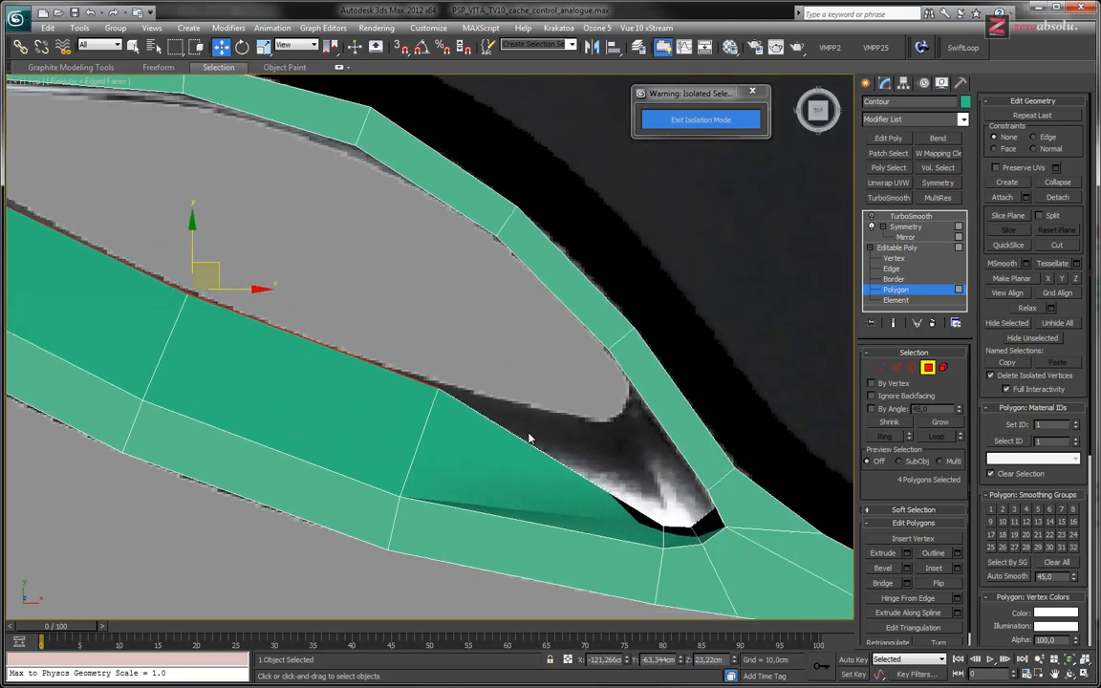
{"action": "middle_click_drag", "start_coordinate": [647, 479], "coordinate": [474, 398], "text": "alt"}
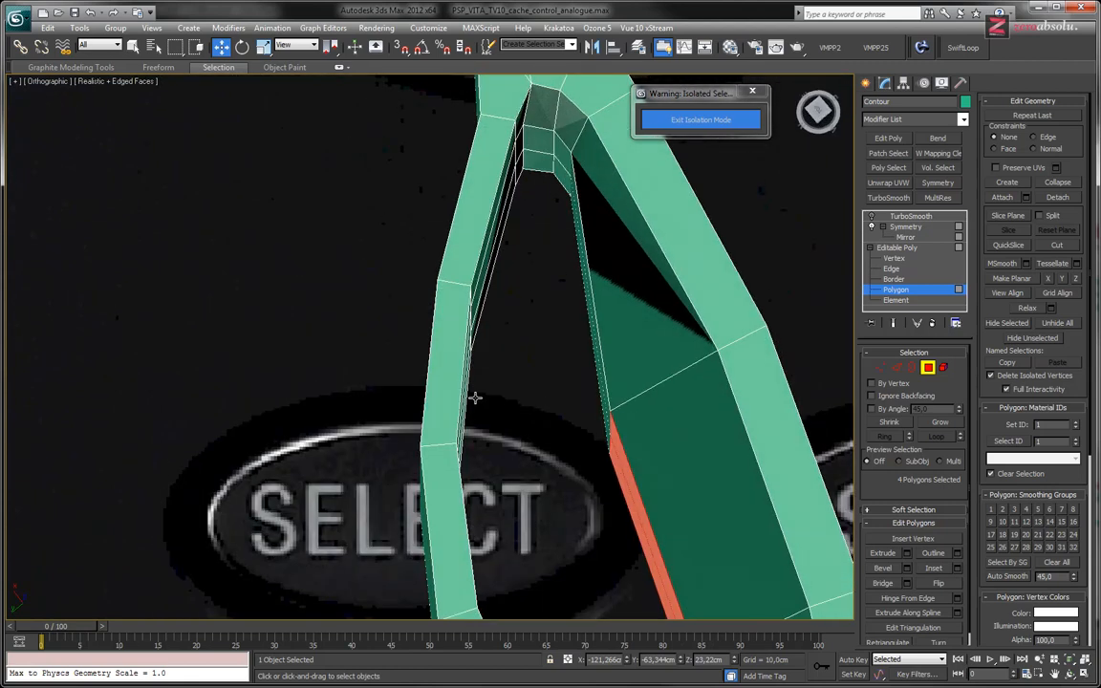
{"action": "left_click", "coordinate": [546, 166]}
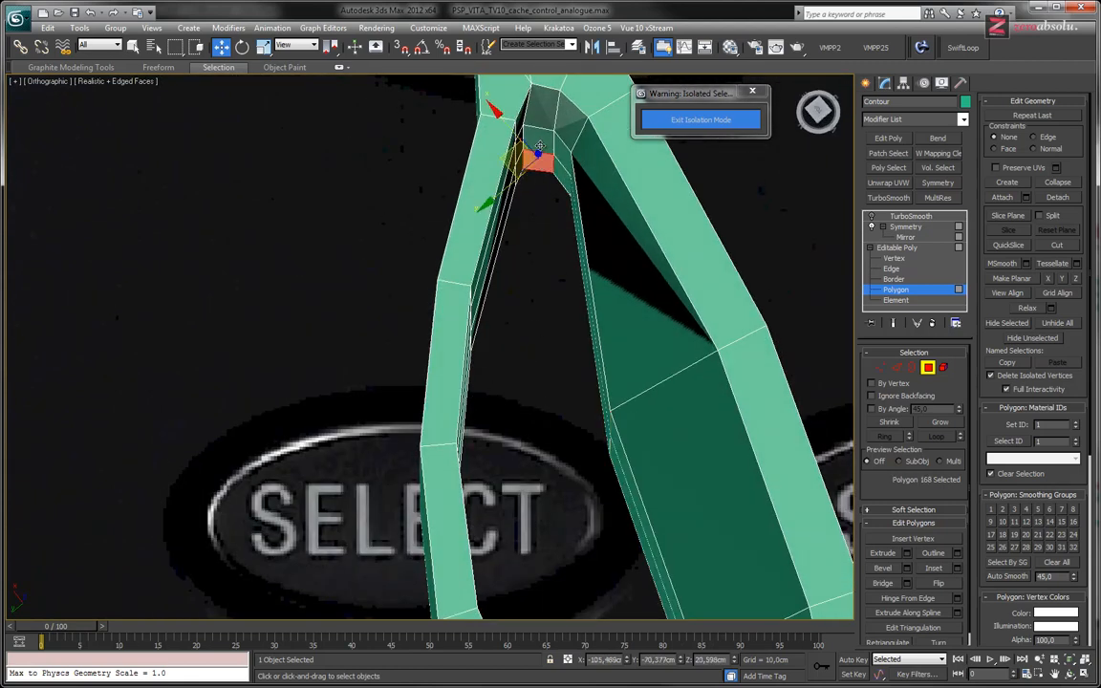
{"action": "middle_click_drag", "start_coordinate": [517, 150], "coordinate": [516, 139], "text": "alt"}
{"action": "left_click_drag", "start_coordinate": [505, 141], "coordinate": [506, 162]}
{"action": "middle_click_drag", "start_coordinate": [506, 161], "coordinate": [506, 279], "text": "alt"}
{"action": "scroll", "coordinate": [506, 279], "scroll_direction": "up", "scroll_amount": 3}
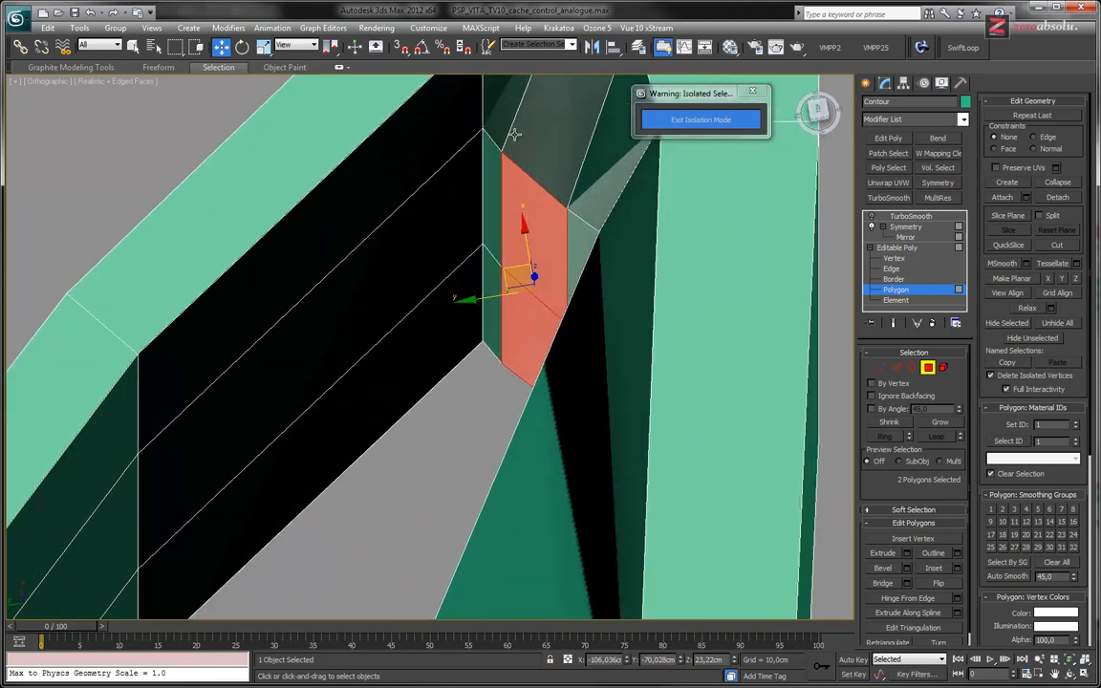
{"action": "middle_click_drag", "start_coordinate": [514, 134], "coordinate": [464, 223], "text": "alt"}
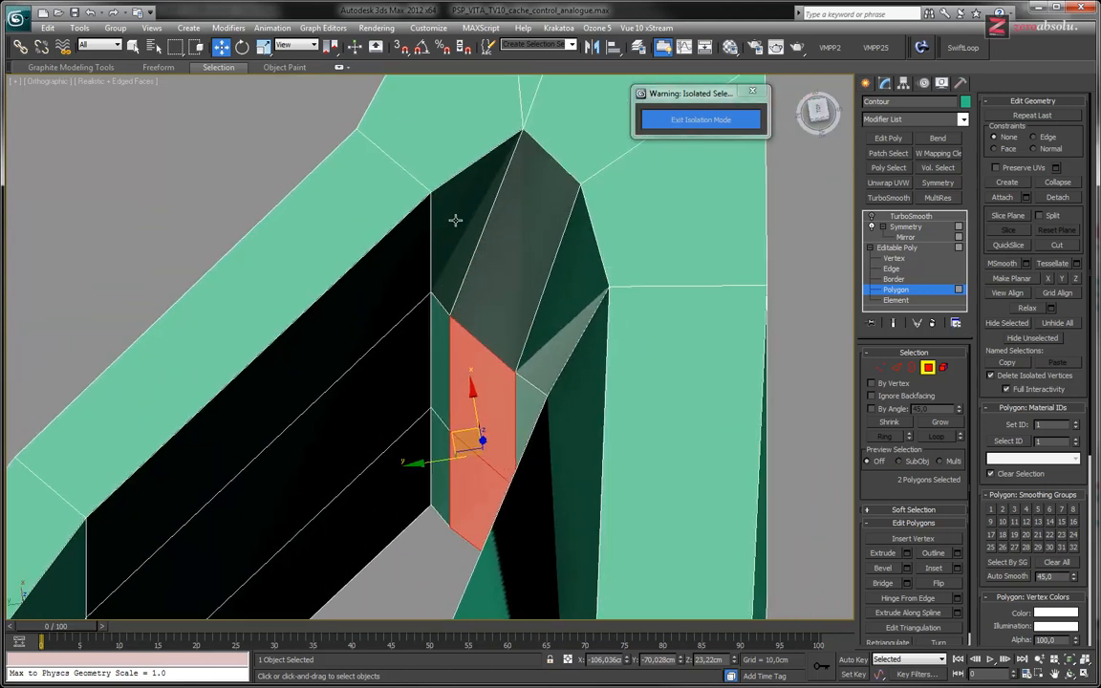
{"action": "mouse_move", "coordinate": [493, 301]}
{"action": "middle_mouse_down", "text": "alt"}
{"action": "mouse_move", "coordinate": [511, 282]}
{"action": "mouse_move", "coordinate": [509, 303]}
{"action": "middle_mouse_up", "text": "alt"}
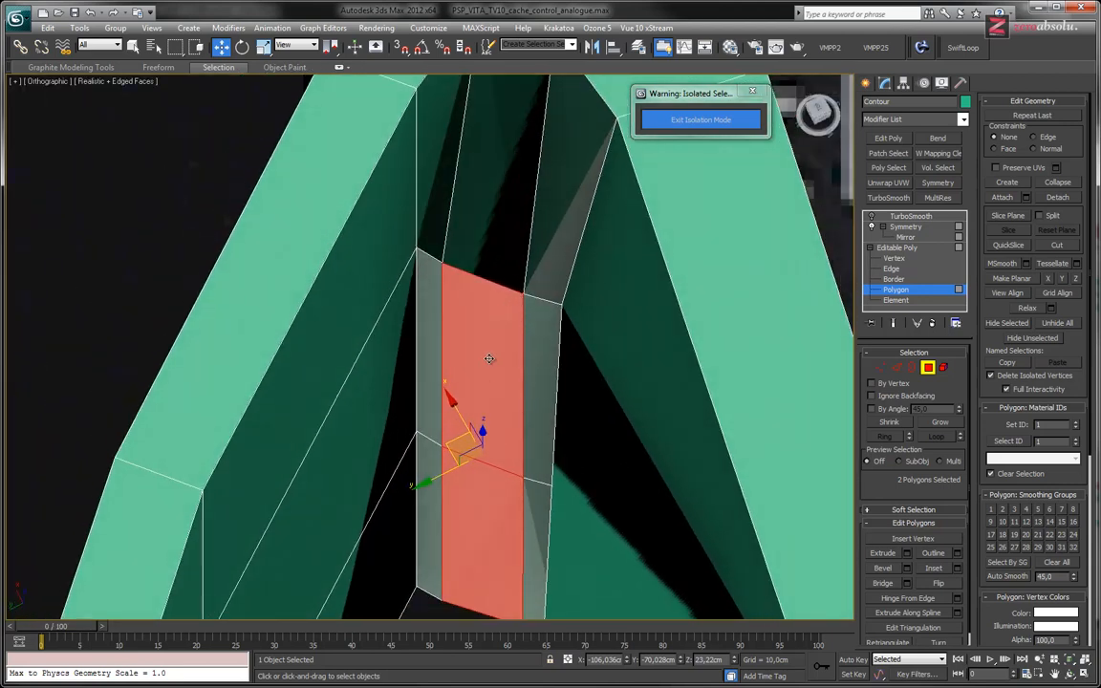
{"action": "left_click", "coordinate": [524, 323]}
{"action": "middle_click_drag", "start_coordinate": [448, 332], "coordinate": [468, 371]}
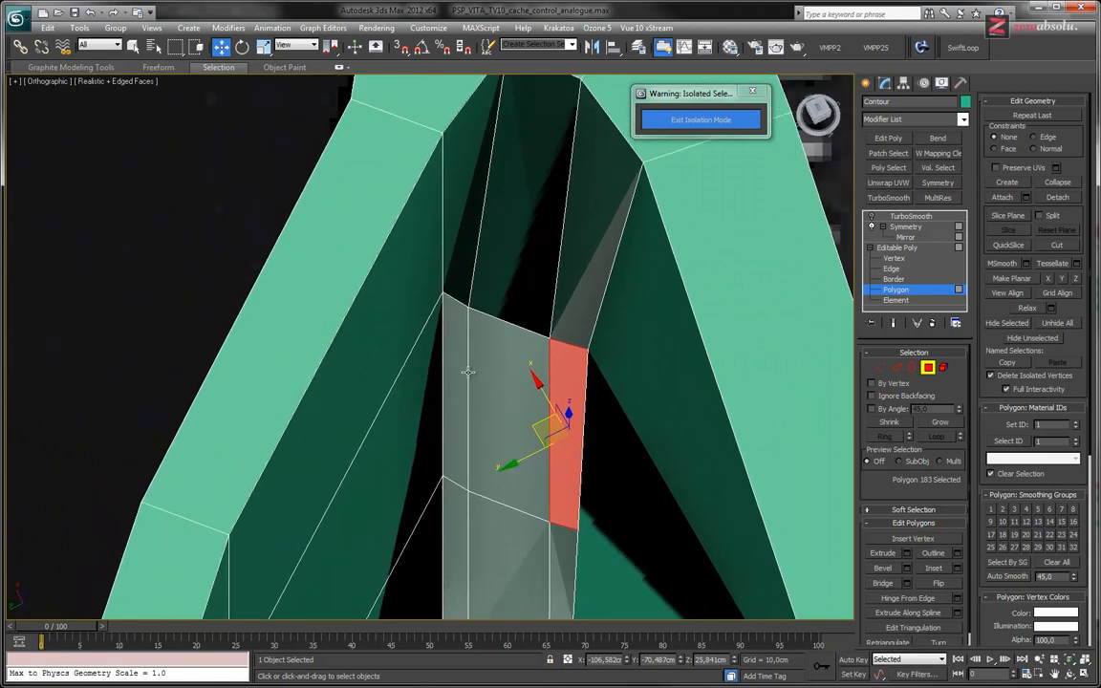
{"action": "middle_click_drag", "start_coordinate": [539, 335], "coordinate": [584, 353]}
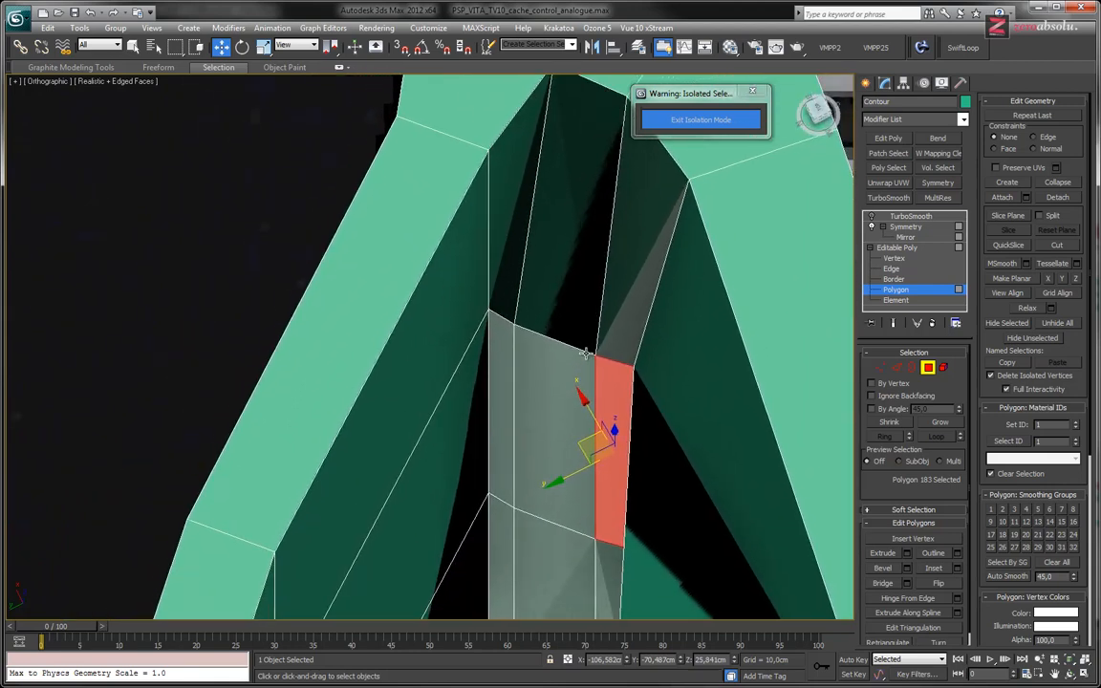
{"action": "middle_click_drag", "start_coordinate": [534, 325], "coordinate": [533, 273]}
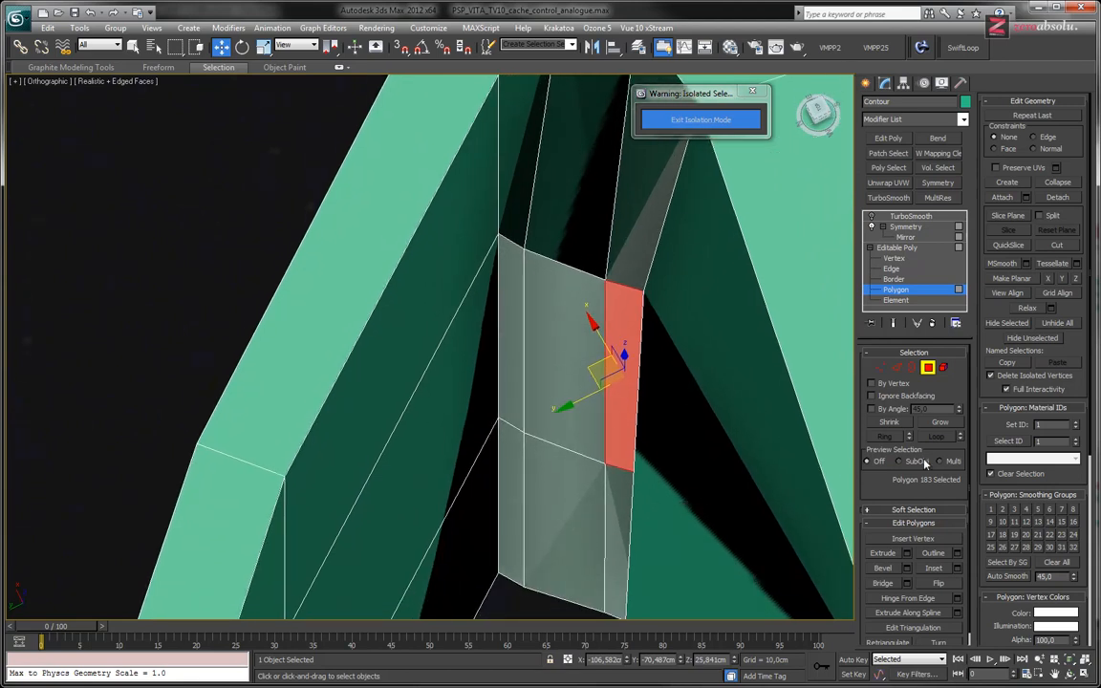
- Target-weld the three vertices of the end wall's second column onto the adjacent corner column beside the thin arm
{"action": "key", "text": "1"}
{"action": "left_click", "coordinate": [525, 248]}
{"action": "middle_click_drag", "start_coordinate": [530, 325], "coordinate": [524, 421]}
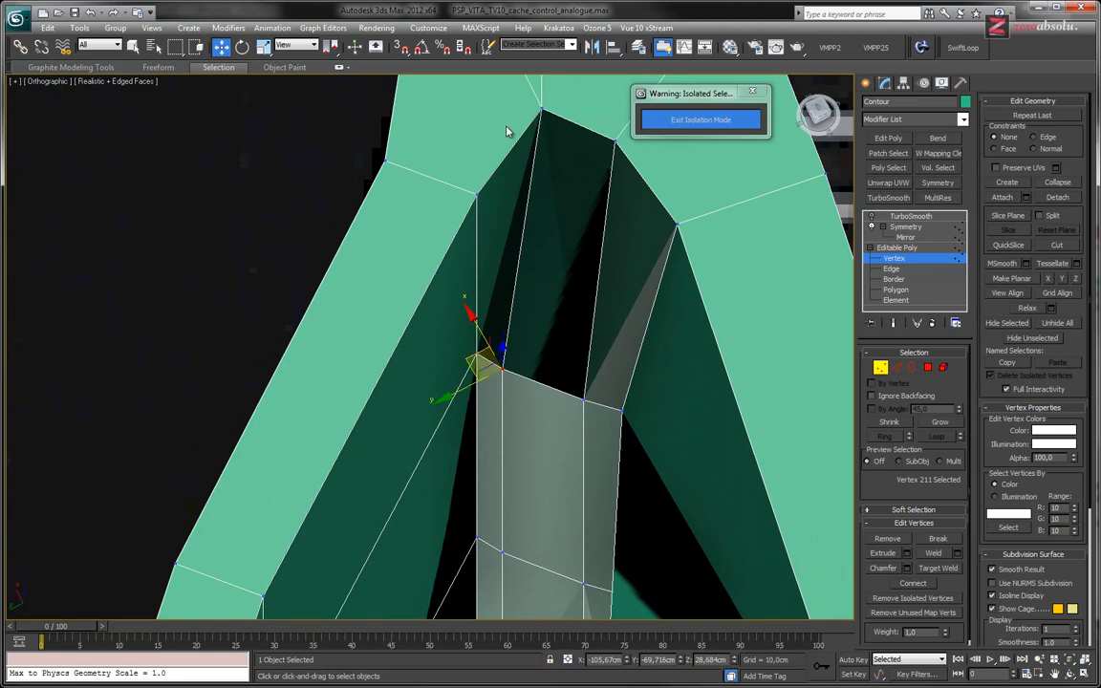
{"action": "middle_click_drag", "start_coordinate": [552, 341], "coordinate": [520, 362]}
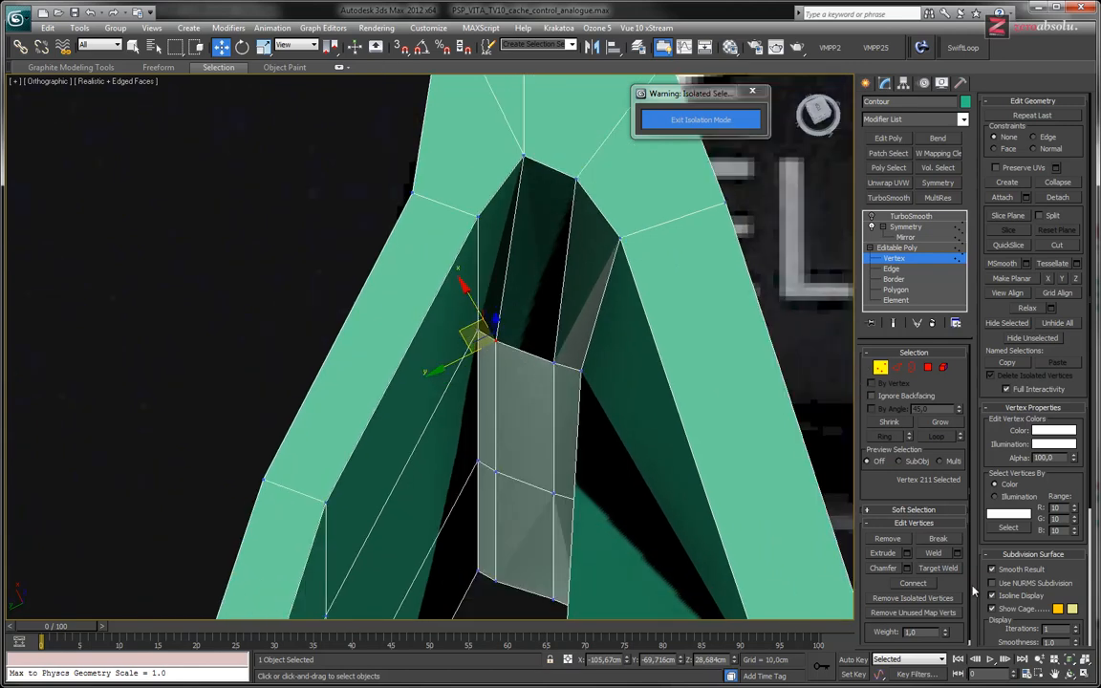
{"action": "left_click", "coordinate": [939, 568]}
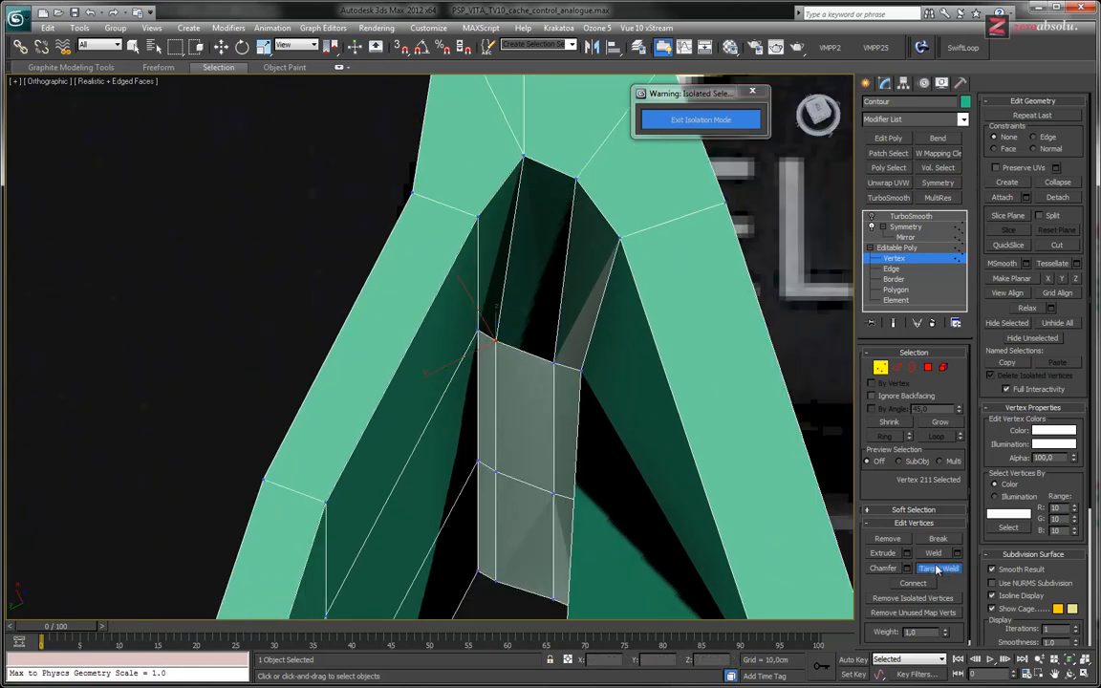
{"action": "left_click", "coordinate": [477, 331]}
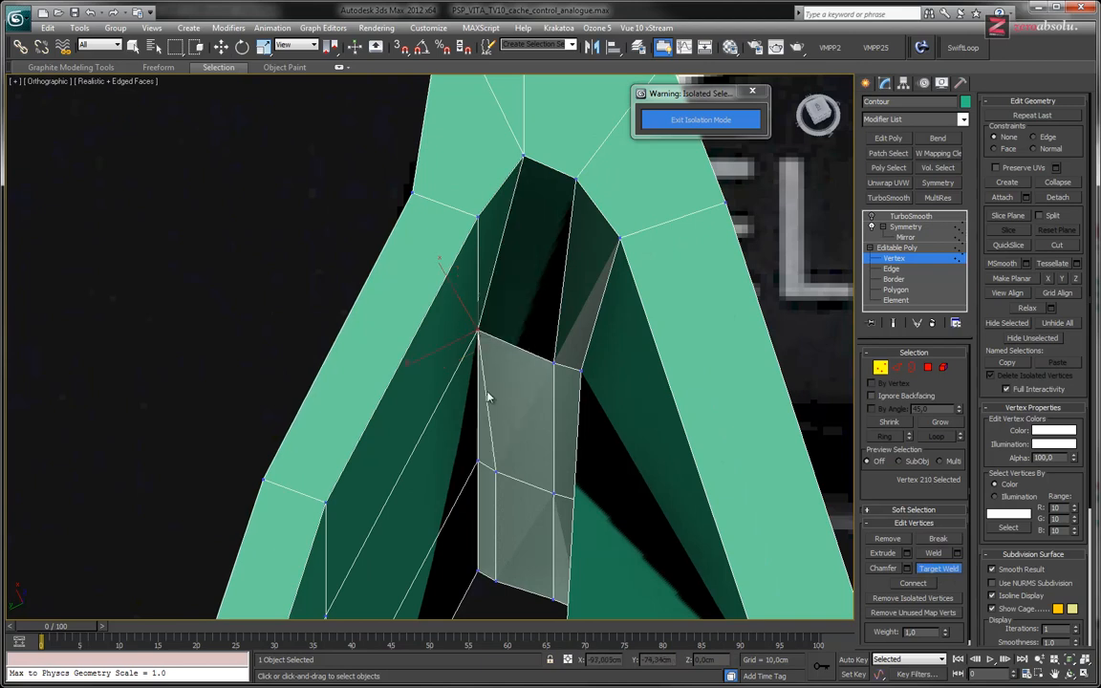
{"action": "left_click", "coordinate": [479, 461]}
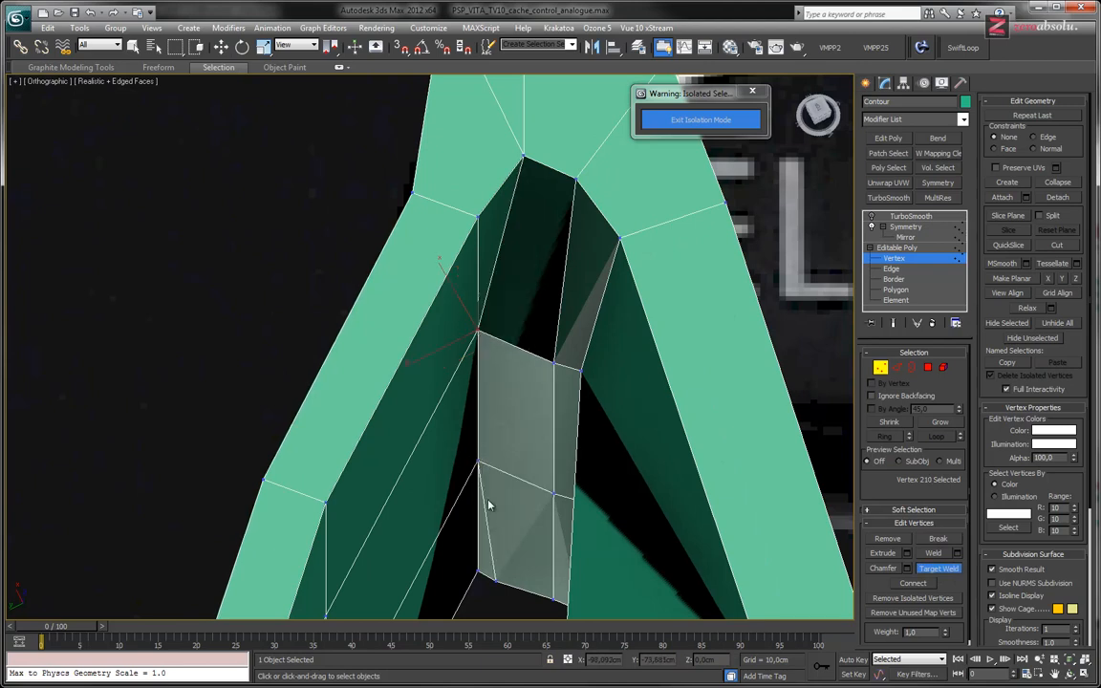
{"action": "left_click", "coordinate": [481, 577]}
- Shift the outer top vertex beside the opening's end along the frame edge, toward the junction of the two arms
{"action": "middle_click_drag", "start_coordinate": [528, 298], "coordinate": [500, 367]}
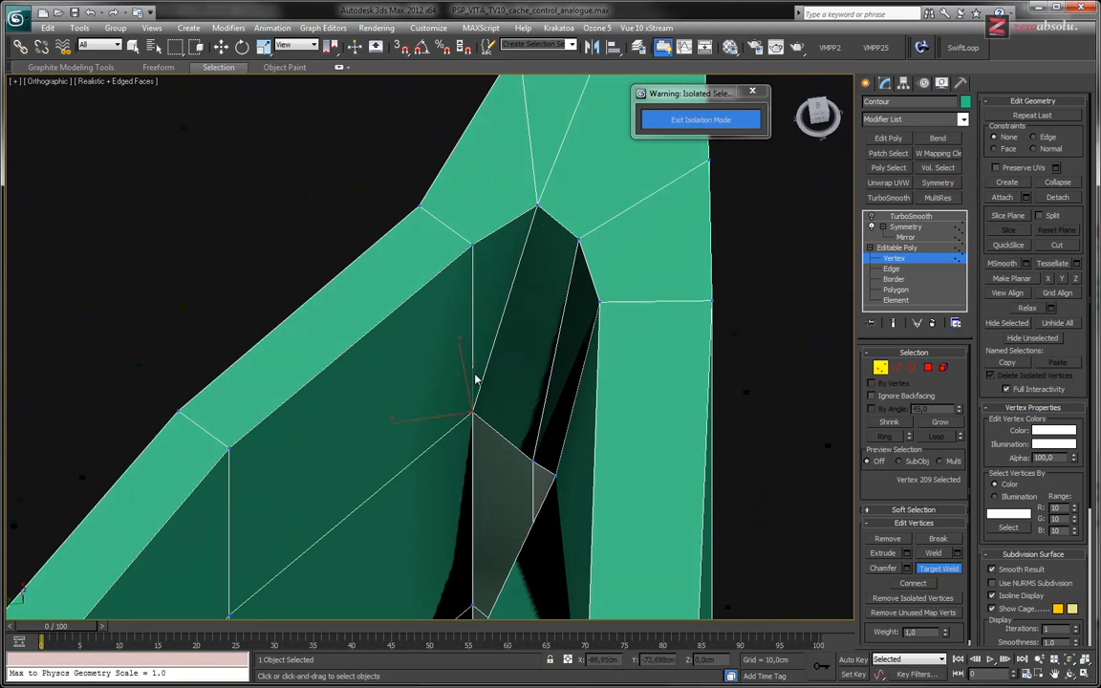
{"action": "middle_click_drag", "start_coordinate": [477, 373], "coordinate": [490, 276]}
{"action": "scroll", "coordinate": [485, 275], "scroll_direction": "down", "scroll_amount": 2}
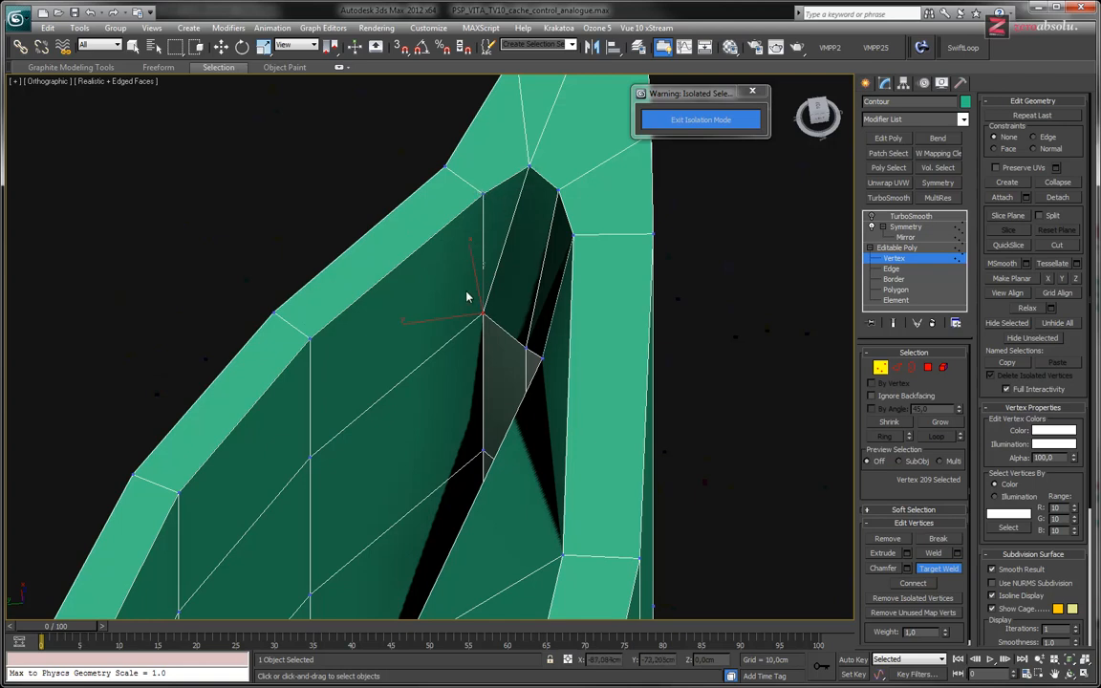
{"action": "middle_click_drag", "start_coordinate": [488, 267], "coordinate": [471, 382]}
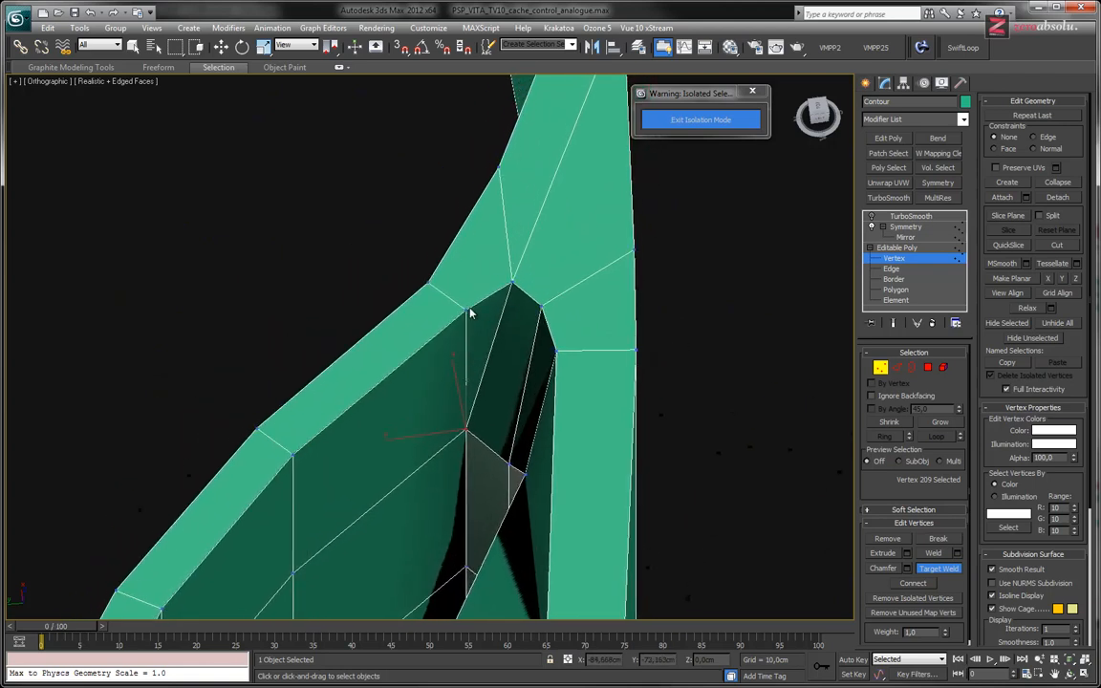
{"action": "middle_click_drag", "start_coordinate": [450, 311], "coordinate": [595, 311], "text": "alt"}
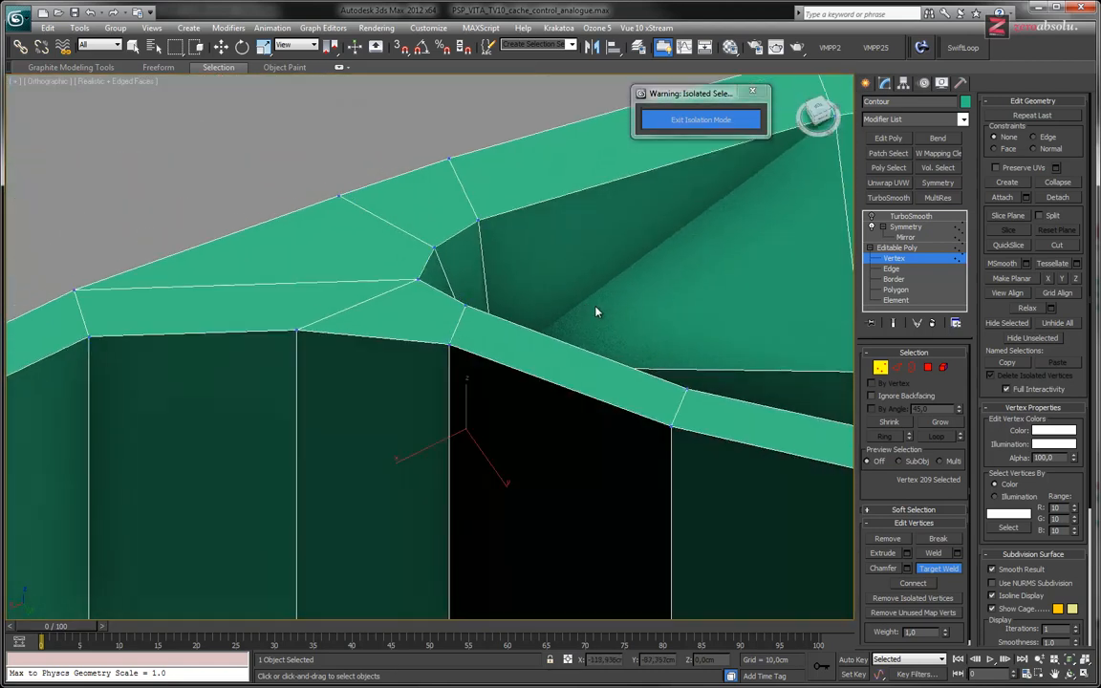
{"action": "key", "text": "w"}
{"action": "middle_click_drag", "start_coordinate": [454, 370], "coordinate": [285, 388], "text": "alt"}
{"action": "left_click", "coordinate": [451, 367]}
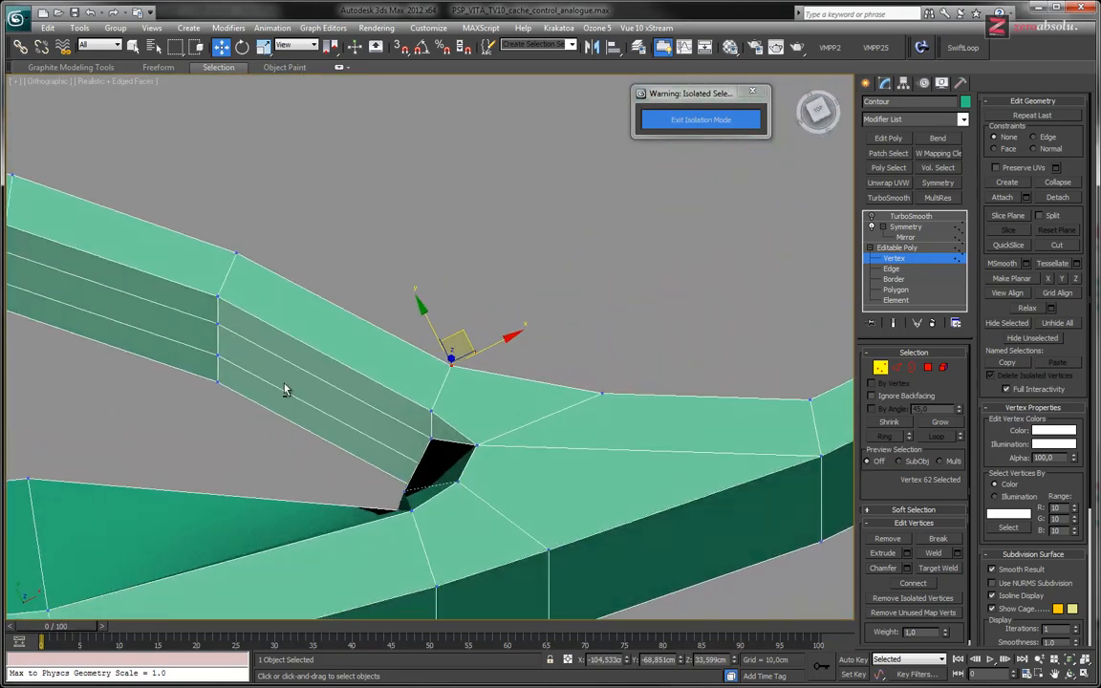
{"action": "left_click_drag", "start_coordinate": [468, 332], "coordinate": [501, 356]}
- Target-weld the thin arm's last inner top vertex onto the neighbouring corner vertex at the opening's end
{"action": "middle_click_drag", "start_coordinate": [501, 356], "coordinate": [455, 449], "text": "alt"}
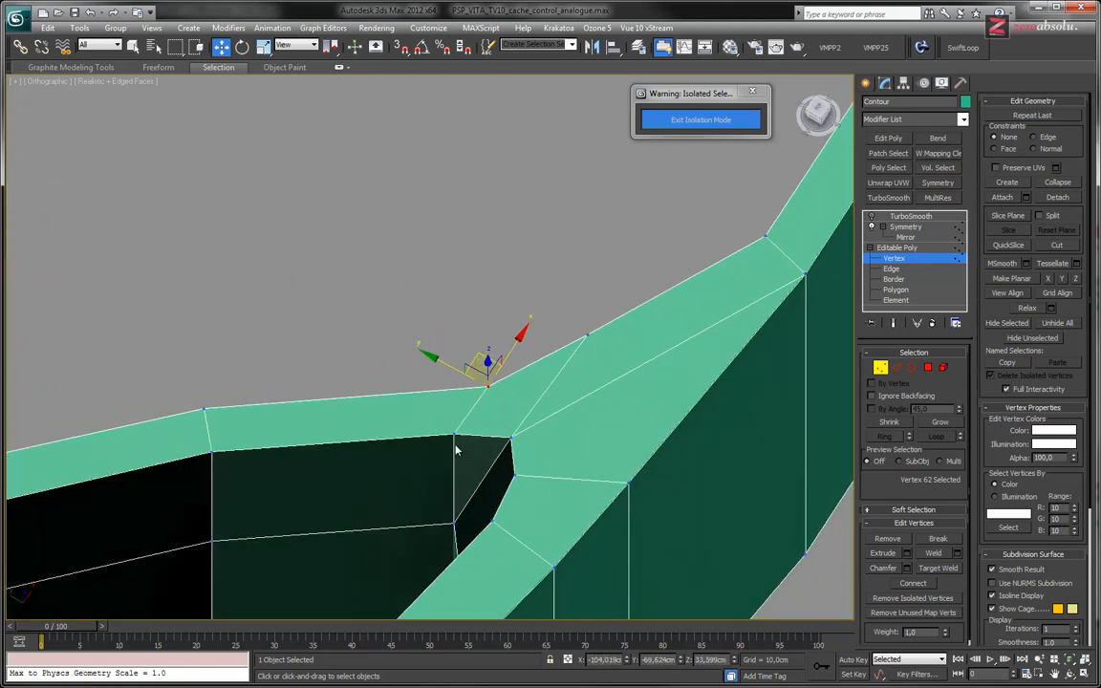
{"action": "left_click", "coordinate": [939, 568]}
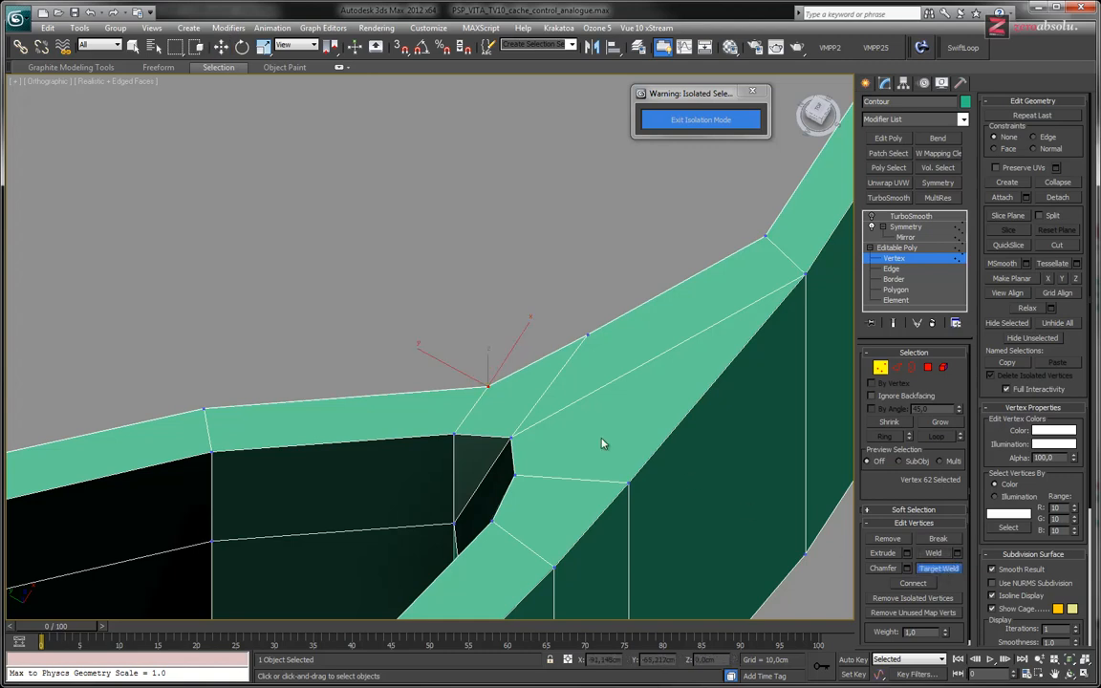
{"action": "left_click", "coordinate": [509, 440]}
- Move the lower outer-wall vertex directly beneath the shifted top vertex so their connecting edge is vertical
{"action": "middle_click_drag", "start_coordinate": [498, 457], "coordinate": [698, 434], "text": "alt"}
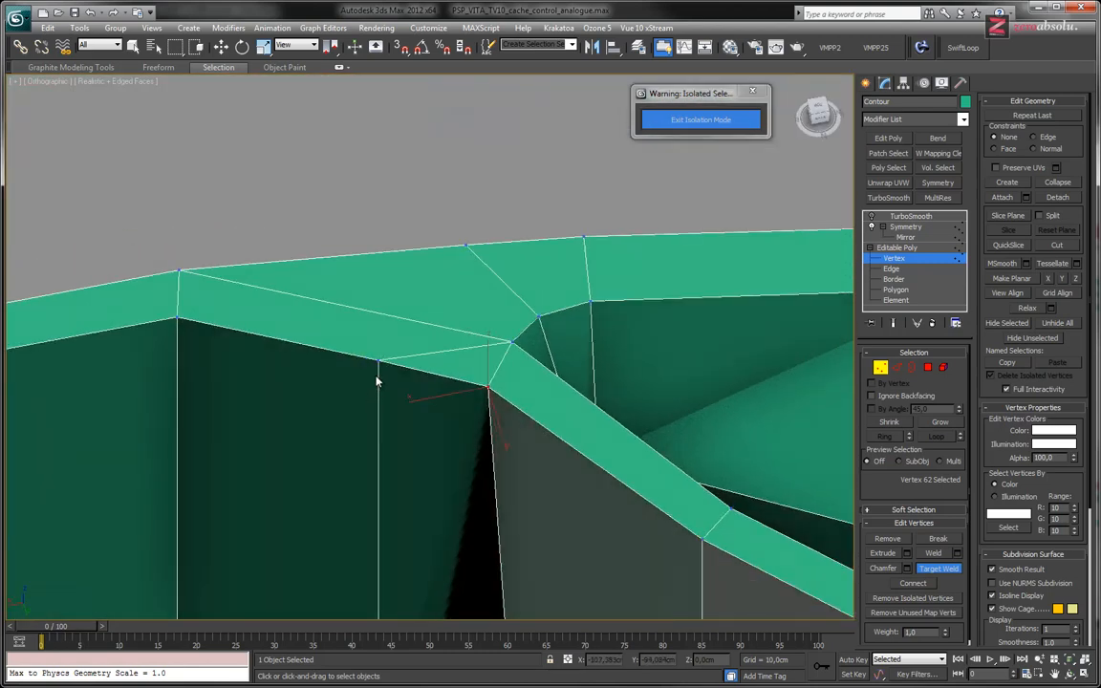
{"action": "middle_click_drag", "start_coordinate": [443, 471], "coordinate": [467, 192]}
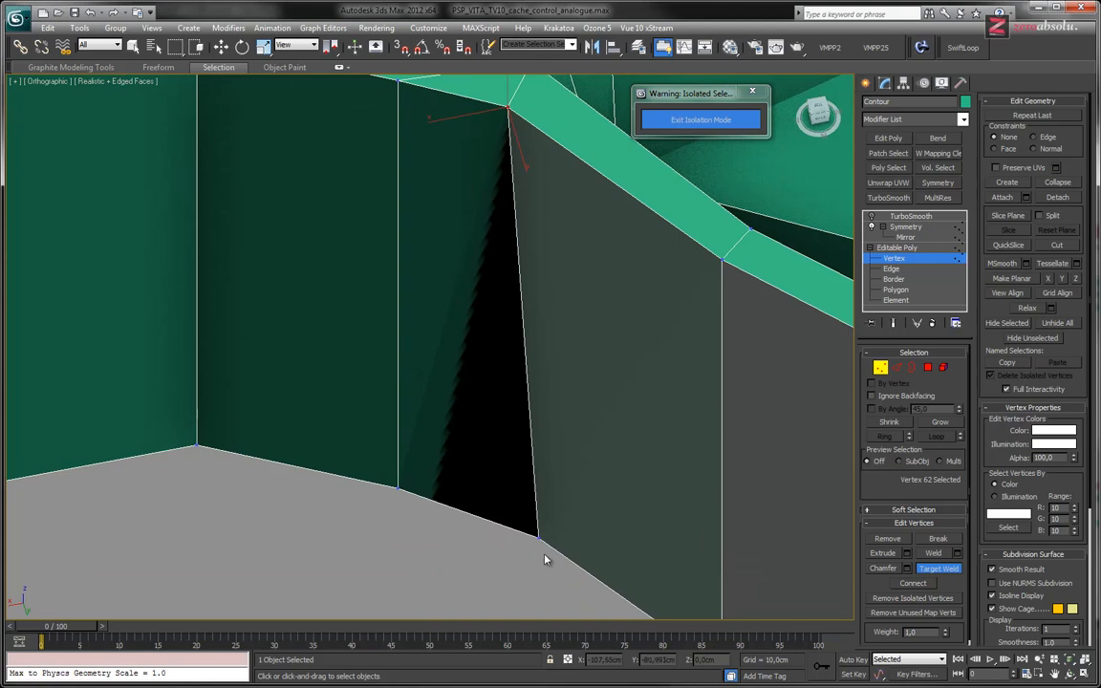
{"action": "key", "text": "w"}
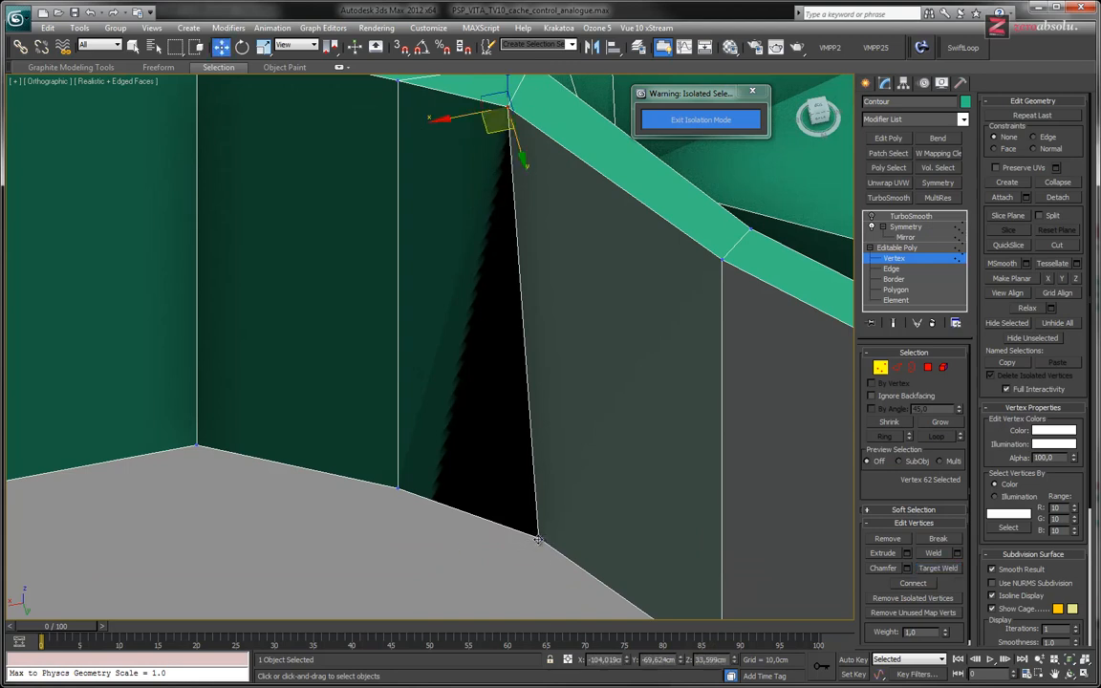
{"action": "left_click", "coordinate": [523, 546]}
{"action": "left_click_drag", "start_coordinate": [520, 560], "coordinate": [489, 543]}
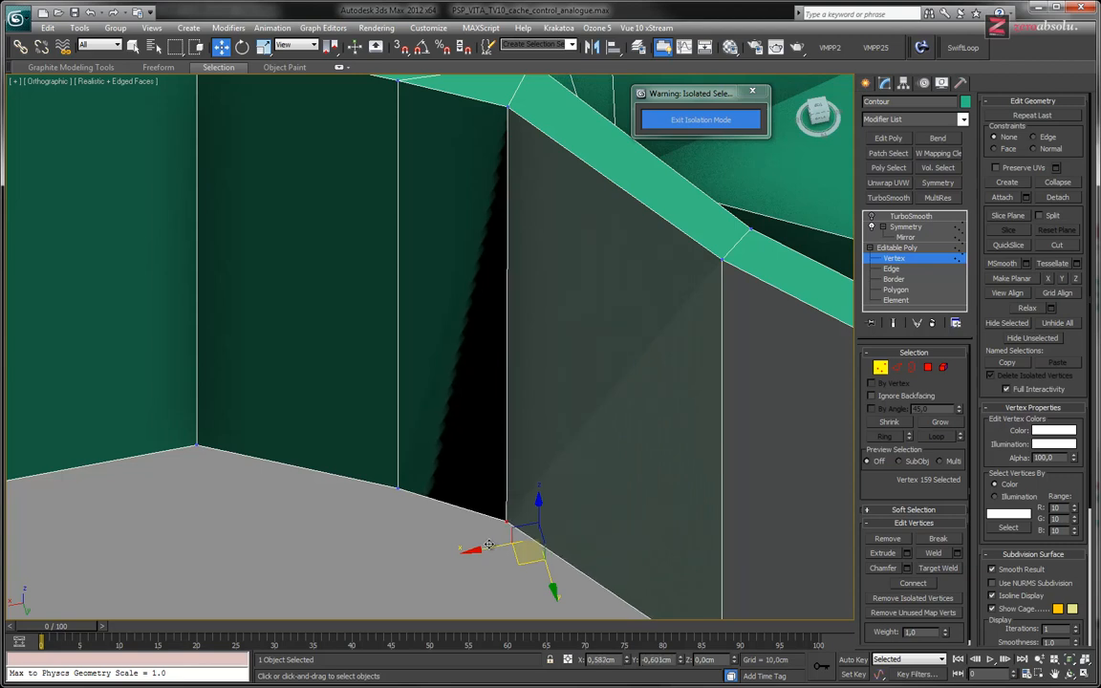
- Remove the surplus diagonal top edge and connected vertical wall edge beside the opening's end, together with their leftover vertices
{"action": "middle_click_drag", "start_coordinate": [520, 362], "coordinate": [461, 351]}
{"action": "key", "text": "2"}
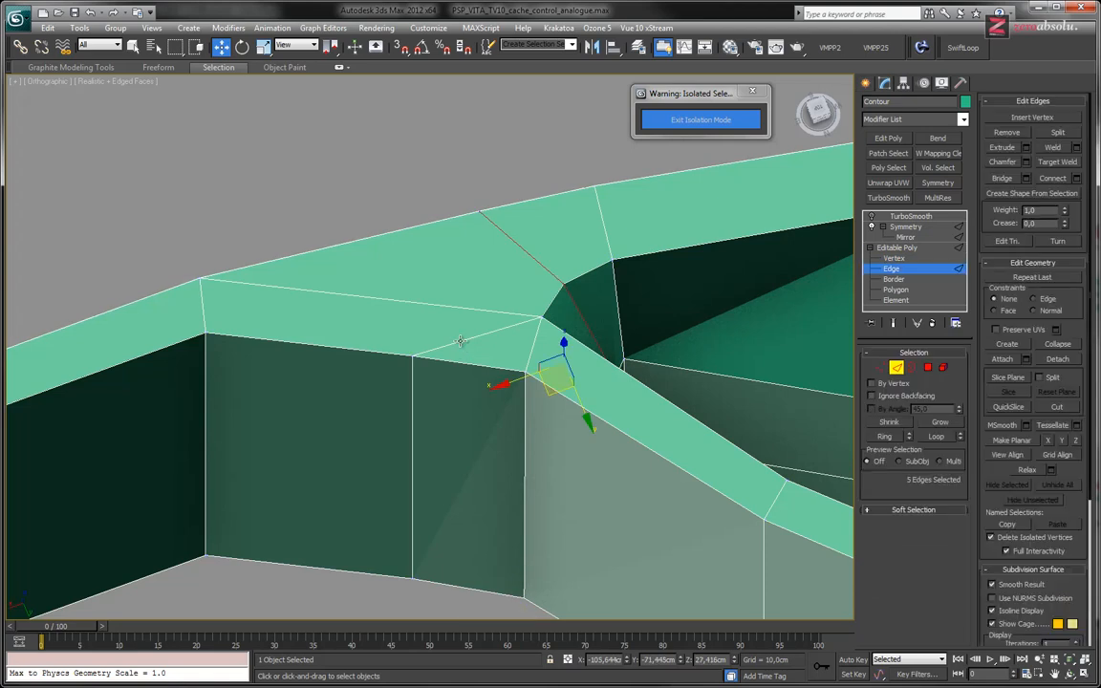
{"action": "left_click", "coordinate": [902, 269]}
{"action": "left_click", "coordinate": [900, 270]}
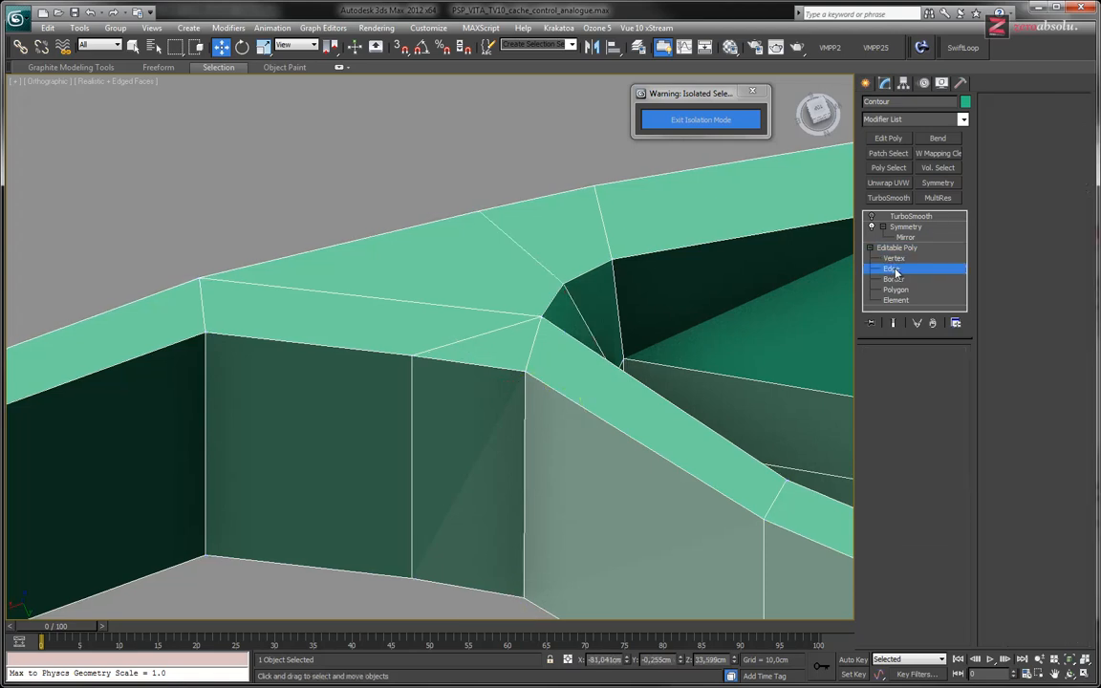
{"action": "left_click", "coordinate": [453, 343]}
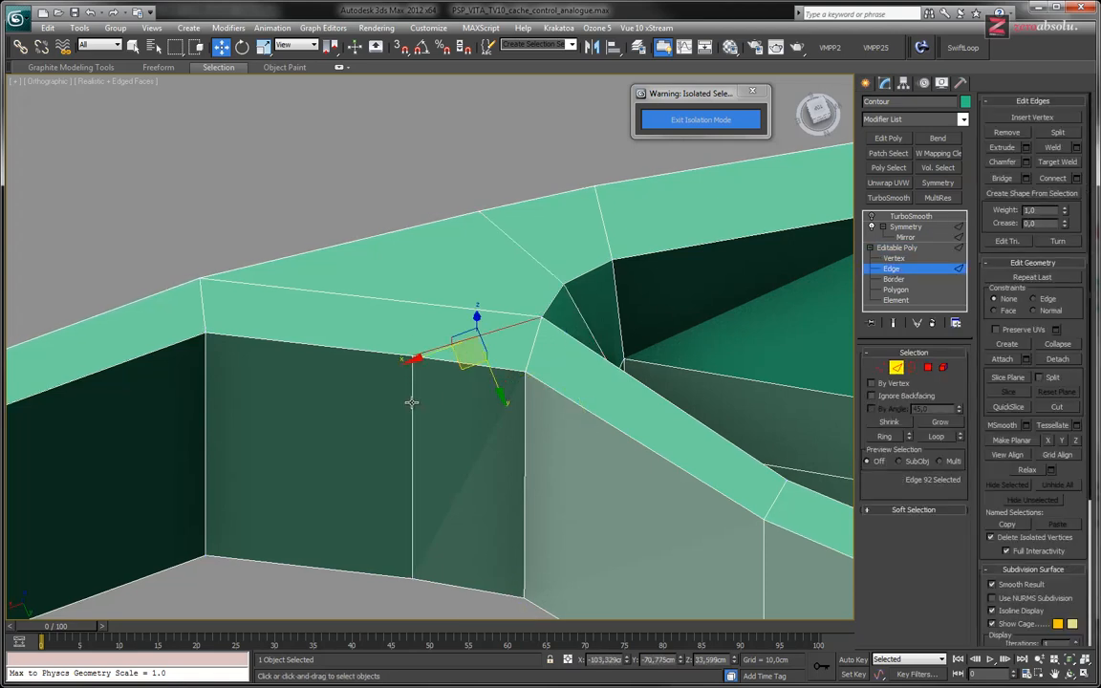
{"action": "left_click", "coordinate": [411, 402], "text": "ctrl"}
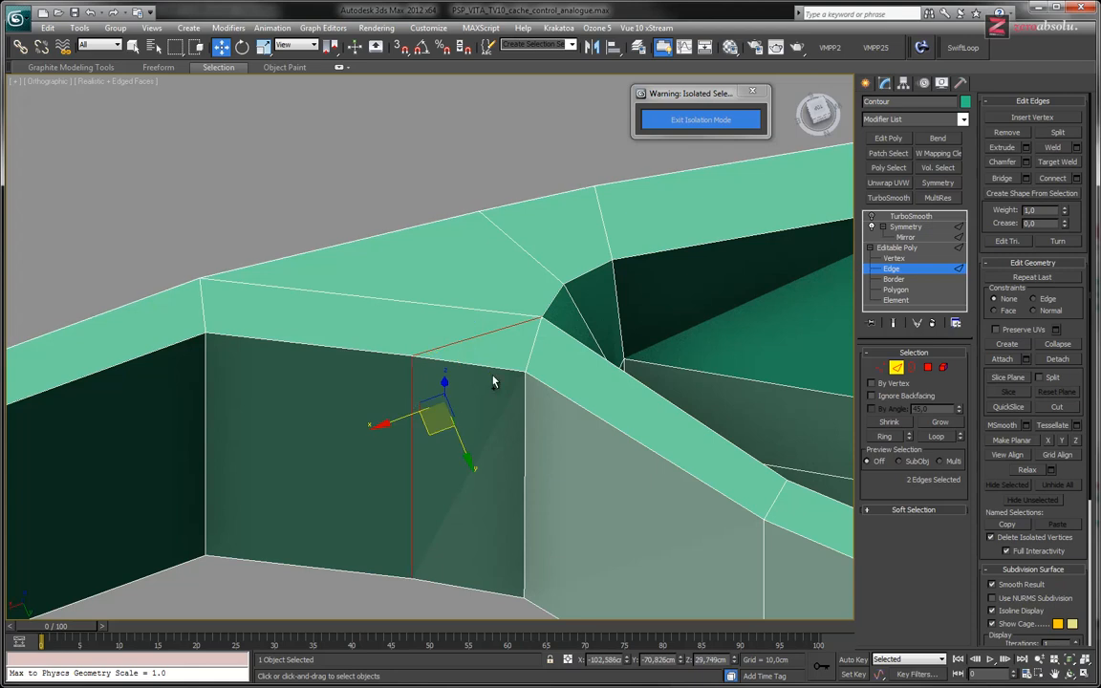
{"action": "key", "text": "ctrl+BackSpace"}
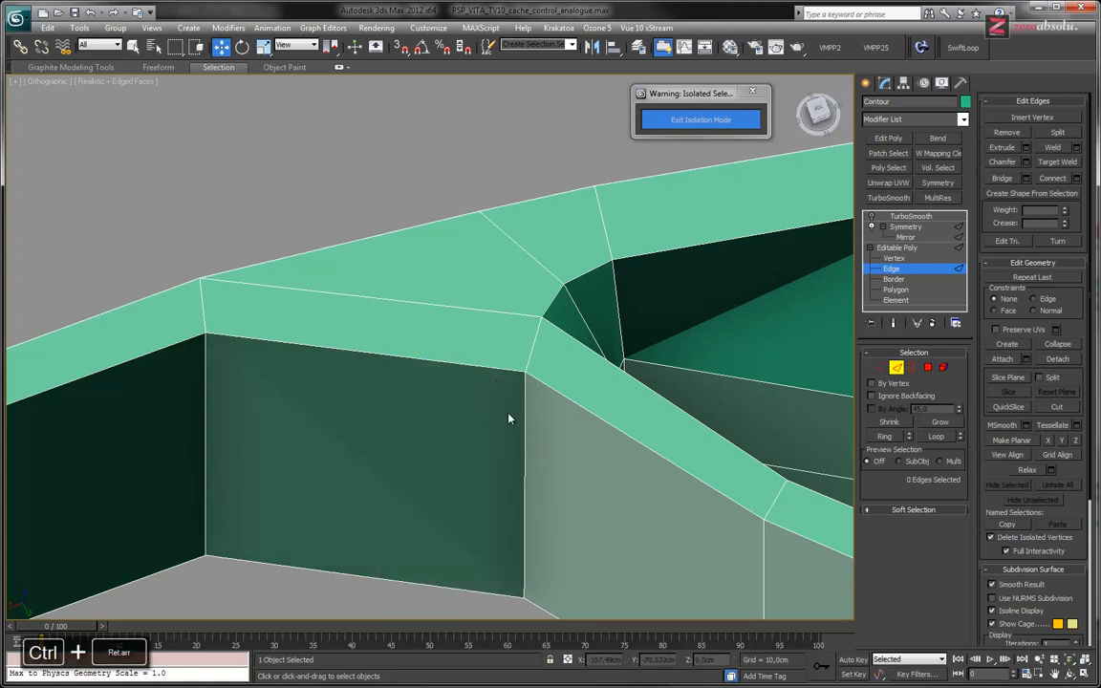
- Move the four lower end-wall polygons at the opening's end away from the junction, toward the opening's interior
{"action": "mouse_move", "coordinate": [673, 460]}
{"action": "middle_mouse_down", "text": "alt"}
{"action": "mouse_move", "coordinate": [644, 465]}
{"action": "mouse_move", "coordinate": [692, 465]}
{"action": "mouse_move", "coordinate": [683, 467]}
{"action": "middle_mouse_up", "text": "alt"}
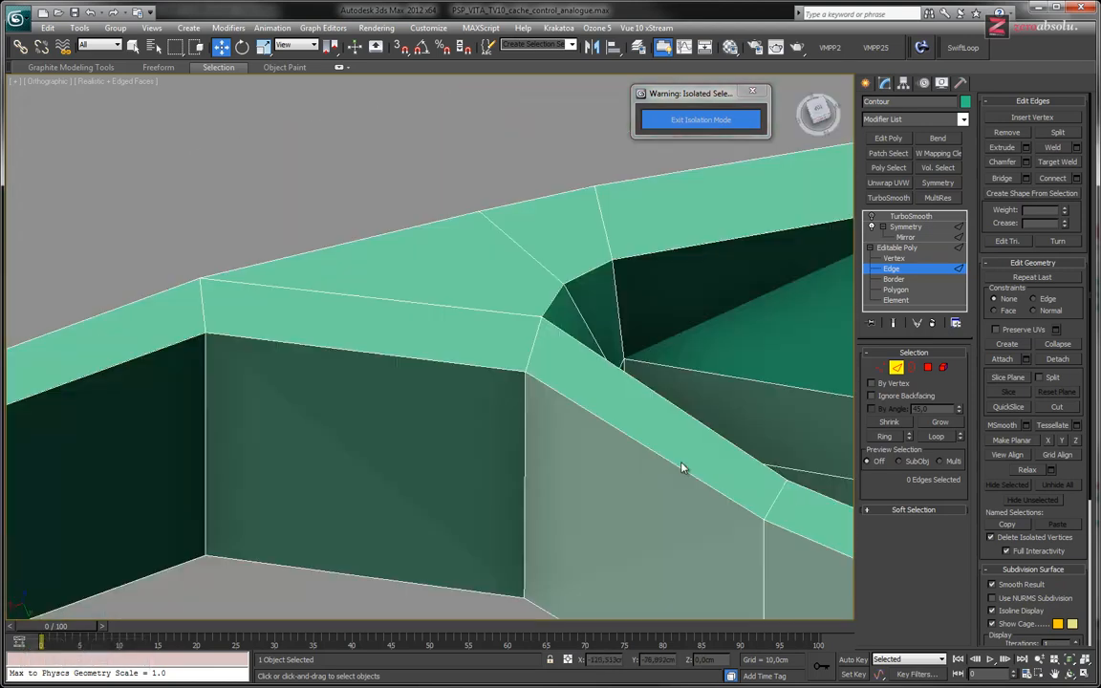
{"action": "left_click", "coordinate": [639, 379]}
{"action": "middle_click_drag", "start_coordinate": [640, 379], "coordinate": [551, 417], "text": "alt"}
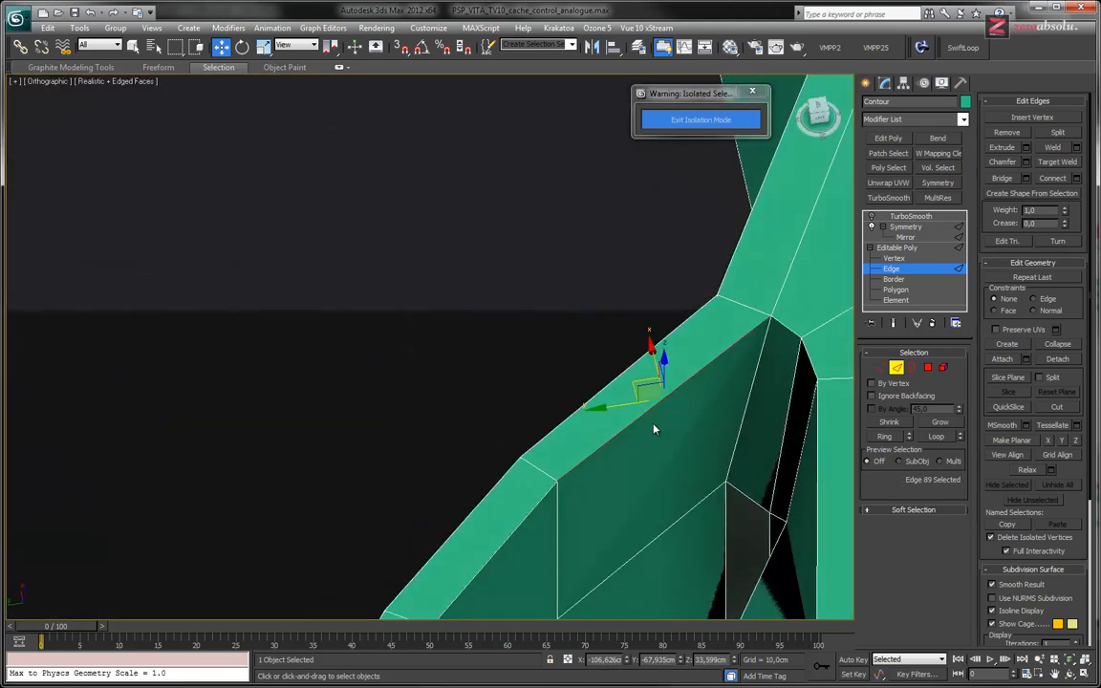
{"action": "middle_click_drag", "start_coordinate": [699, 459], "coordinate": [652, 432]}
{"action": "middle_click_drag", "start_coordinate": [693, 555], "coordinate": [714, 568], "text": "alt"}
{"action": "middle_click_drag", "start_coordinate": [748, 359], "coordinate": [646, 373], "text": "alt"}
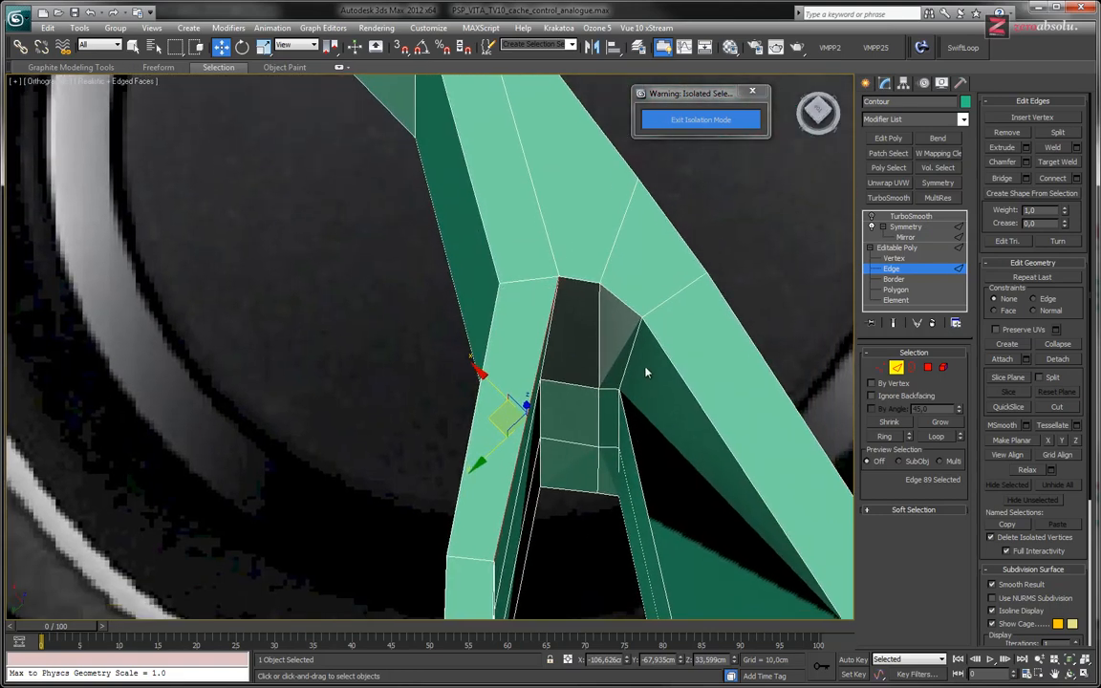
{"action": "key", "text": "4"}
{"action": "middle_click_drag", "start_coordinate": [580, 447], "coordinate": [568, 435], "text": "alt"}
{"action": "left_click", "coordinate": [570, 409], "text": "ctrl"}
{"action": "left_click", "coordinate": [577, 492], "text": "ctrl"}
{"action": "left_click", "coordinate": [609, 500], "text": "ctrl"}
{"action": "middle_click_drag", "start_coordinate": [611, 503], "coordinate": [651, 504], "text": "alt"}
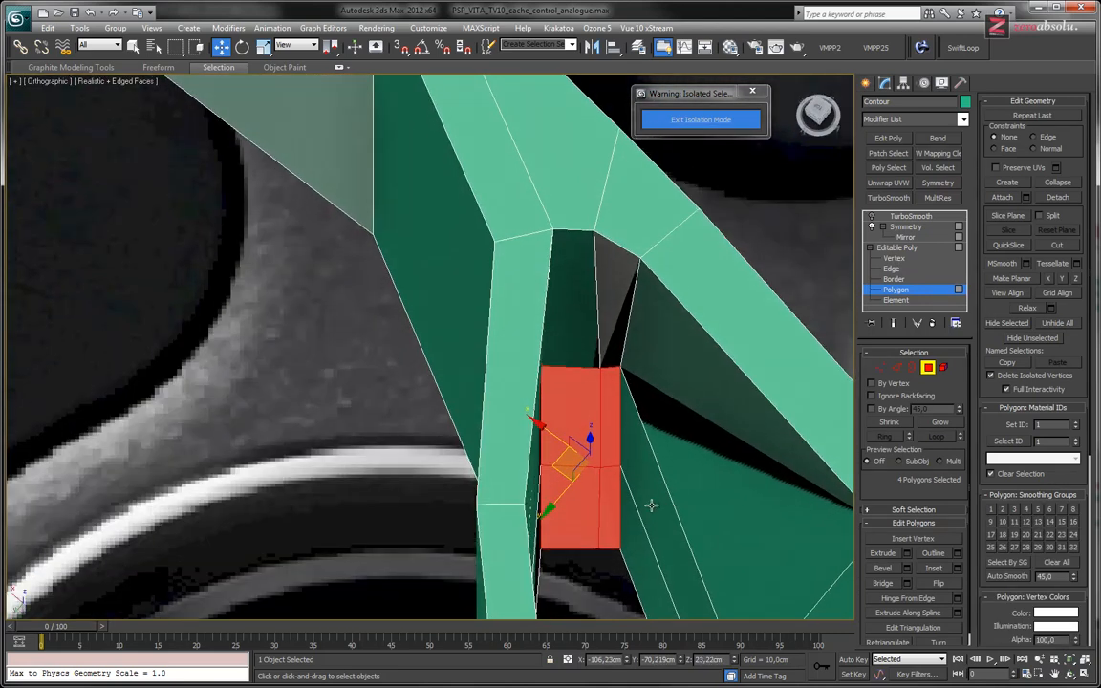
{"action": "left_click_drag", "start_coordinate": [570, 457], "coordinate": [565, 505]}
{"action": "mouse_move", "coordinate": [564, 506]}
{"action": "middle_mouse_down", "text": "alt"}
{"action": "mouse_move", "coordinate": [526, 495]}
{"action": "mouse_move", "coordinate": [663, 545]}
{"action": "mouse_move", "coordinate": [619, 538]}
{"action": "mouse_move", "coordinate": [580, 490]}
{"action": "middle_mouse_up", "text": "alt"}
- Reposition the three-vertex lower column where the end wall meets the ledge along the wide arm
{"action": "key", "text": "1"}
{"action": "left_click_drag", "start_coordinate": [570, 459], "coordinate": [514, 491]}
{"action": "middle_click_drag", "start_coordinate": [586, 457], "coordinate": [543, 455], "text": "alt"}
{"action": "left_click_drag", "start_coordinate": [567, 463], "coordinate": [550, 508]}
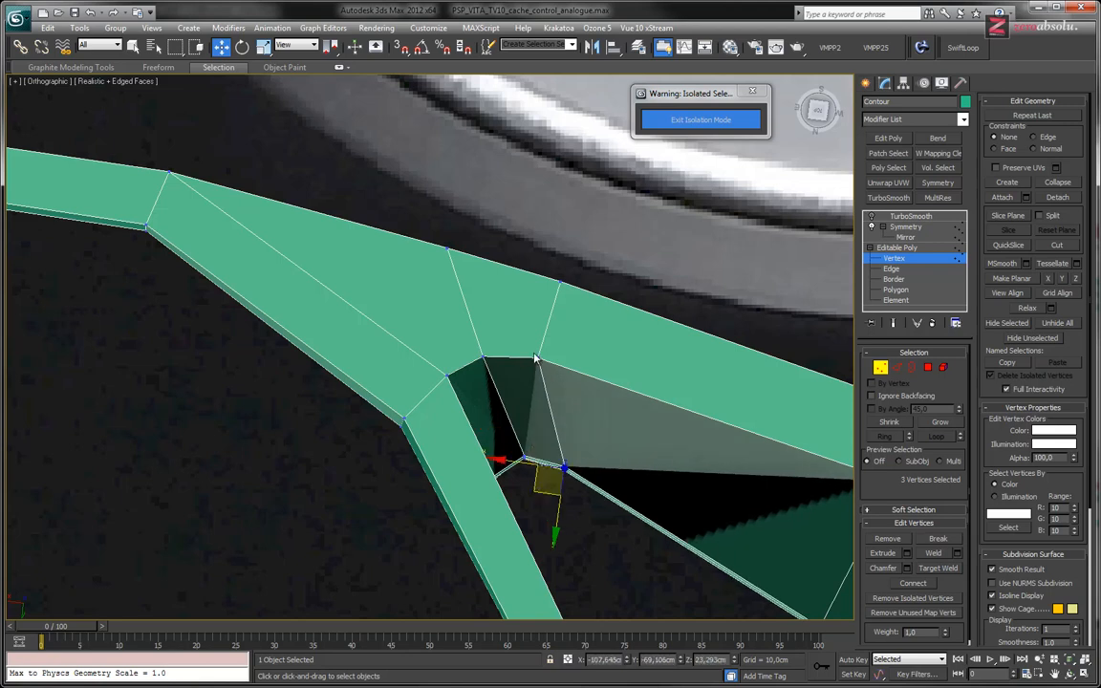
- Shift the wide arm's inner top vertex and matching outer vertex pair along the frame, away from the junction
{"action": "left_click", "coordinate": [536, 358]}
{"action": "left_click_drag", "start_coordinate": [508, 380], "coordinate": [550, 393]}
{"action": "middle_click_drag", "start_coordinate": [587, 348], "coordinate": [589, 350], "text": "alt"}
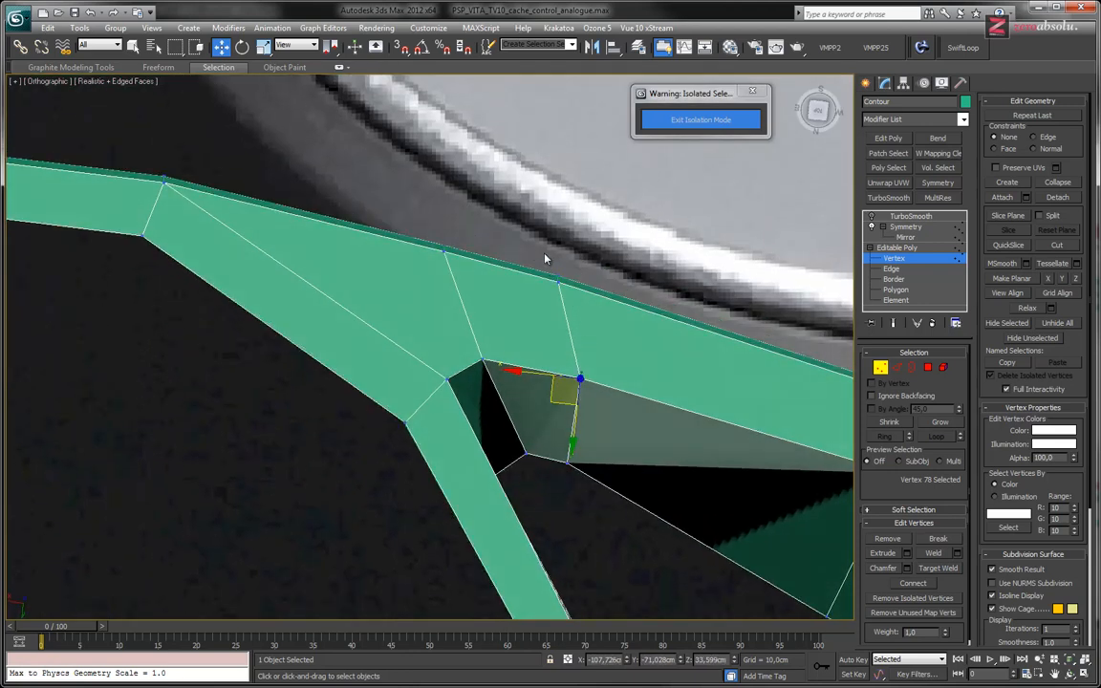
{"action": "left_click", "coordinate": [558, 281]}
{"action": "scroll", "coordinate": [557, 279], "scroll_direction": "up", "scroll_amount": 8}
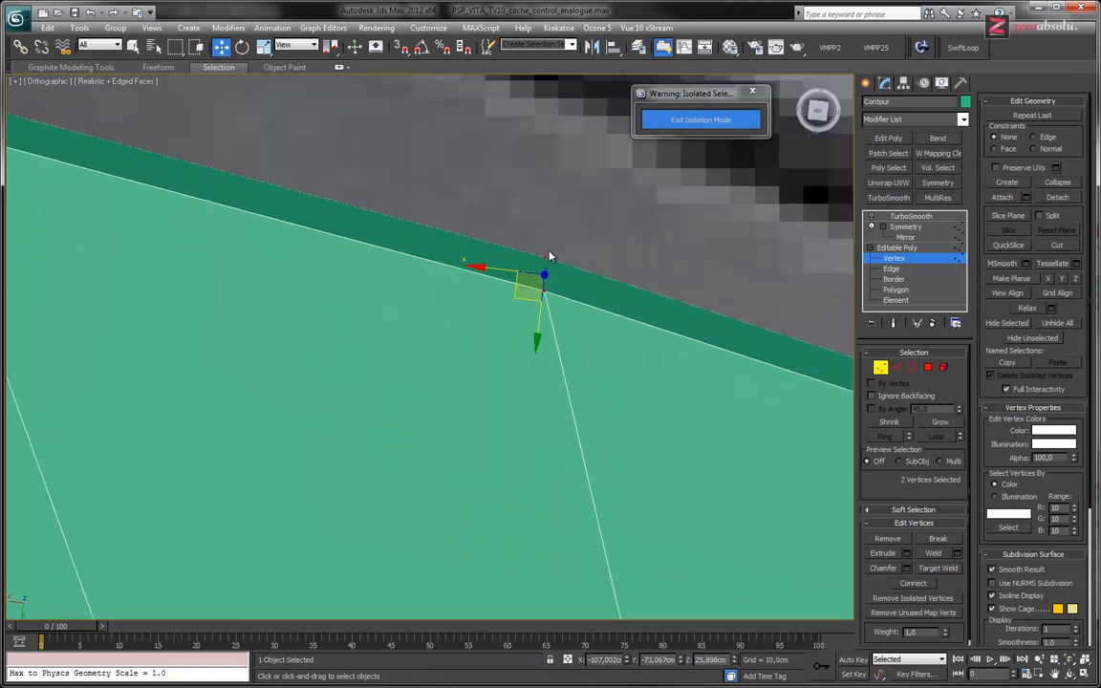
{"action": "scroll", "coordinate": [551, 275], "scroll_direction": "down", "scroll_amount": 6}
{"action": "middle_click_drag", "start_coordinate": [551, 282], "coordinate": [532, 304], "text": "alt"}
{"action": "left_click_drag", "start_coordinate": [522, 302], "coordinate": [563, 314]}
- Adjust the ledge's inner three-vertex column nearest this end of the opening along the ledge
{"action": "middle_click_drag", "start_coordinate": [563, 314], "coordinate": [569, 467], "text": "alt"}
{"action": "left_click", "coordinate": [584, 422], "text": "ctrl"}
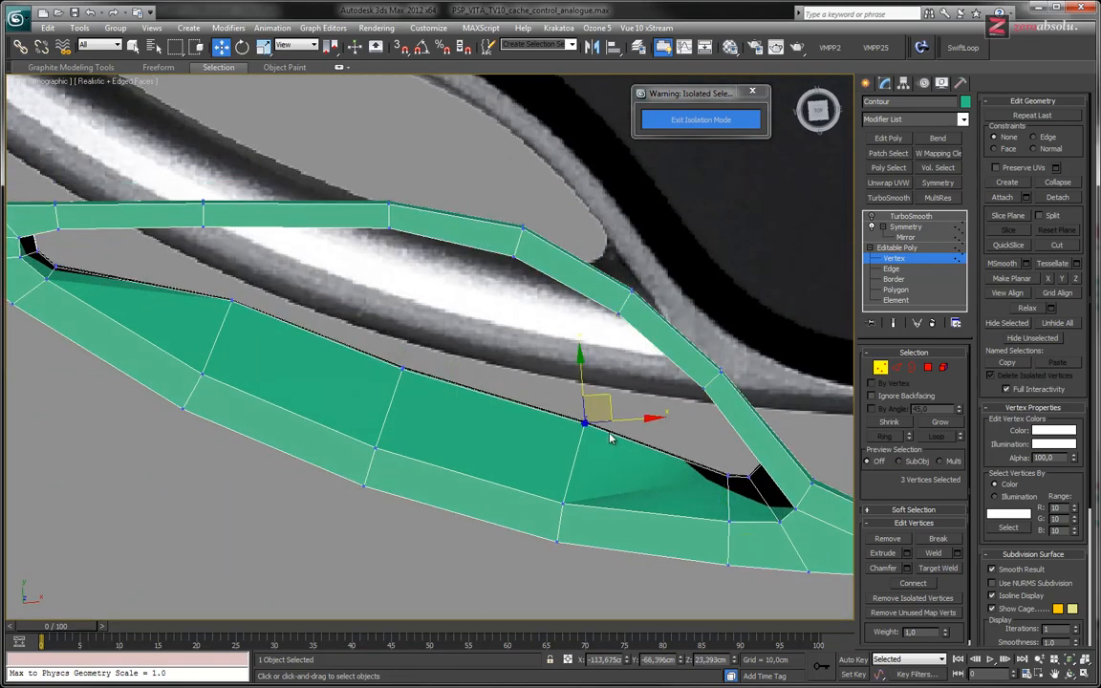
{"action": "left_click_drag", "start_coordinate": [596, 405], "coordinate": [604, 395]}
{"action": "middle_click_drag", "start_coordinate": [690, 442], "coordinate": [698, 376]}
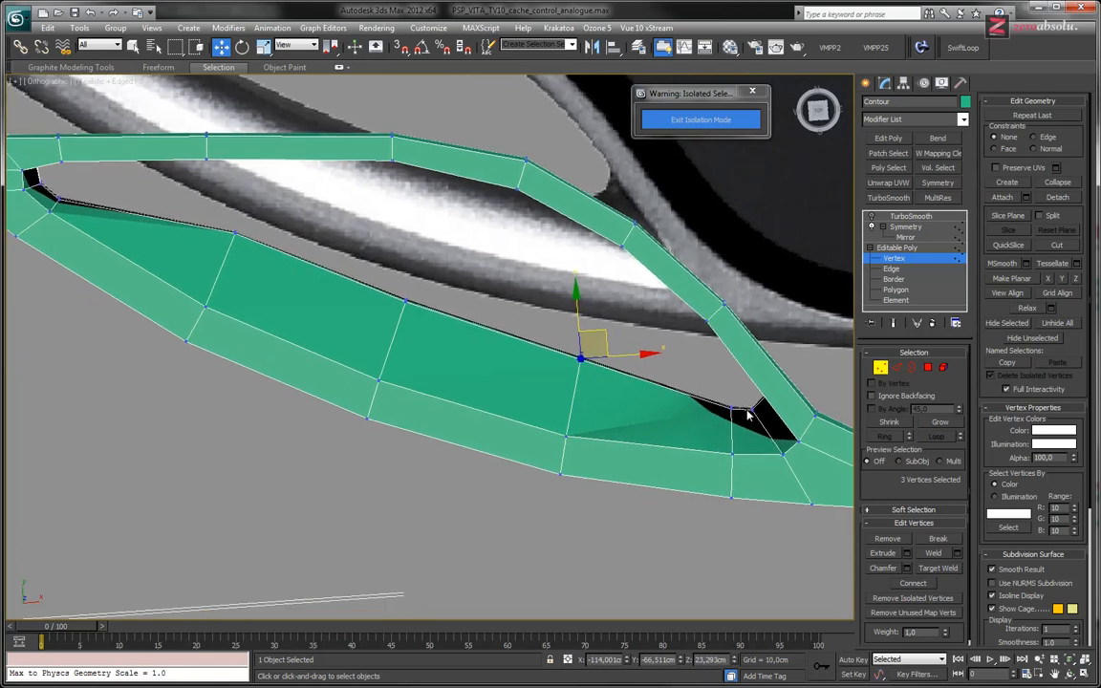
- Move the two middle lower end-wall polygons at the opening's opposite end out toward the opening's interior
{"action": "middle_click_drag", "start_coordinate": [206, 305], "coordinate": [389, 403]}
{"action": "middle_click_drag", "start_coordinate": [388, 403], "coordinate": [285, 315], "text": "alt"}
{"action": "middle_click_drag", "start_coordinate": [470, 142], "coordinate": [503, 488]}
{"action": "left_click_drag", "start_coordinate": [484, 407], "coordinate": [410, 327]}
{"action": "middle_click_drag", "start_coordinate": [468, 427], "coordinate": [475, 345], "text": "alt"}
{"action": "scroll", "coordinate": [471, 341], "scroll_direction": "up", "scroll_amount": 4}
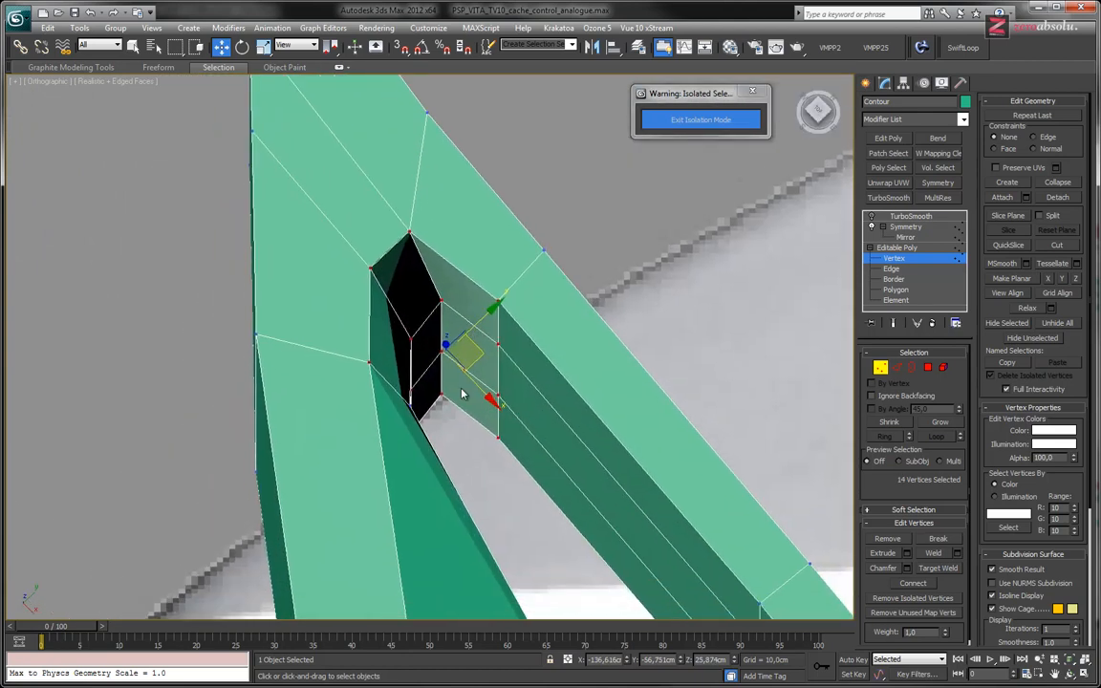
{"action": "middle_click_drag", "start_coordinate": [462, 390], "coordinate": [465, 367]}
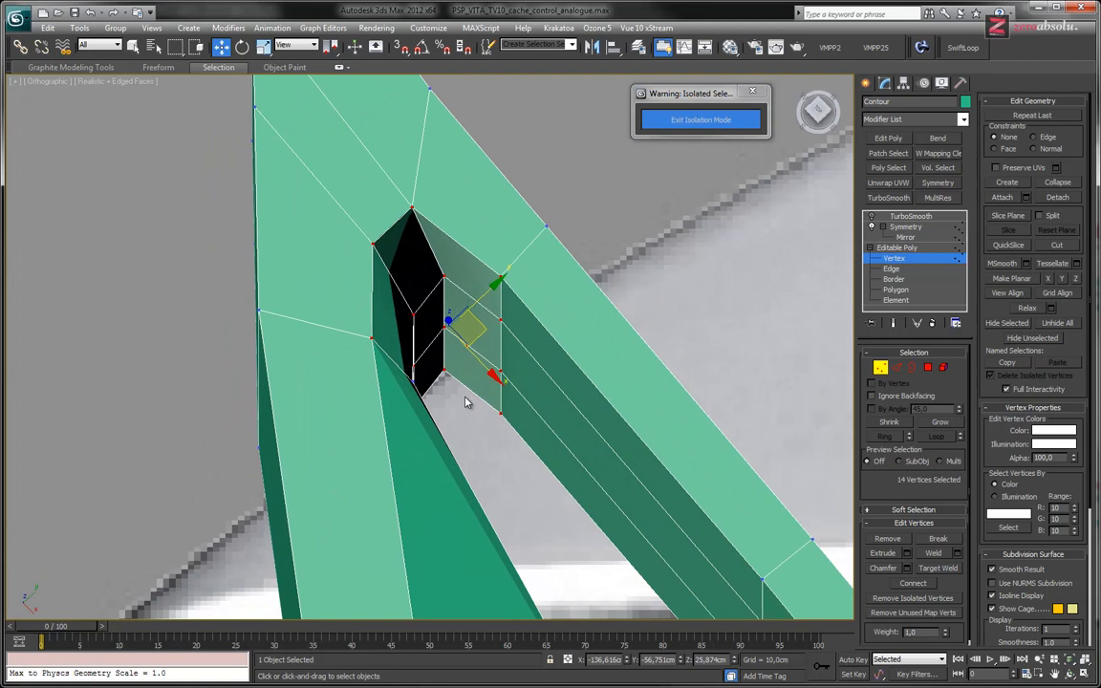
{"action": "middle_click_drag", "start_coordinate": [430, 272], "coordinate": [450, 376]}
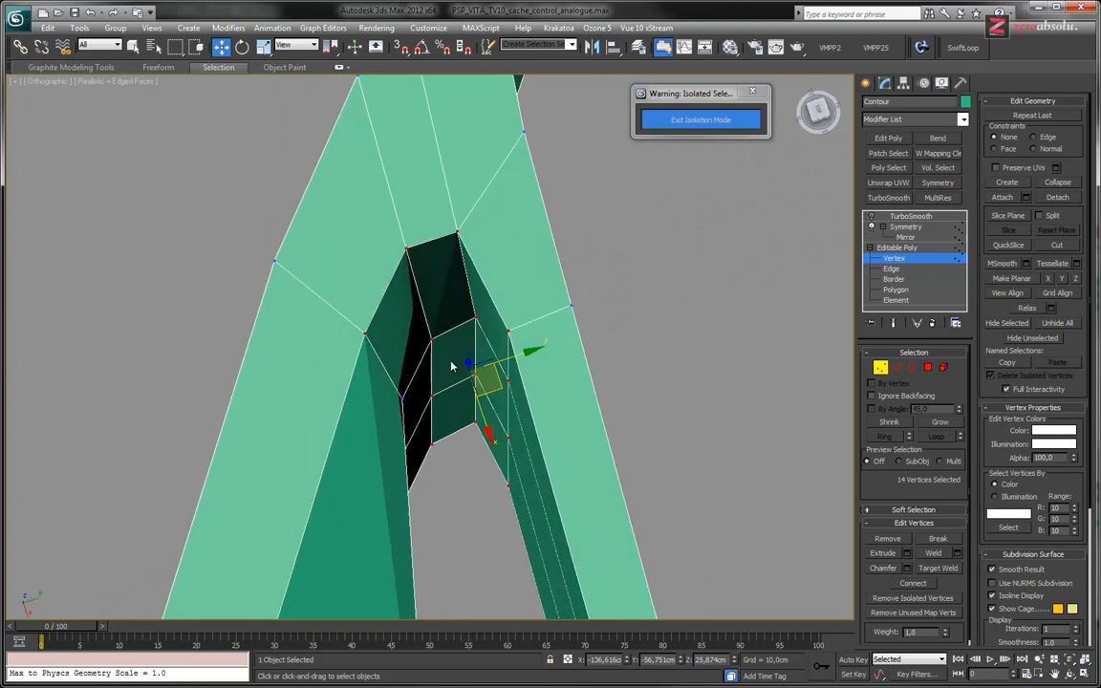
{"action": "key", "text": "4"}
{"action": "left_click", "coordinate": [451, 365]}
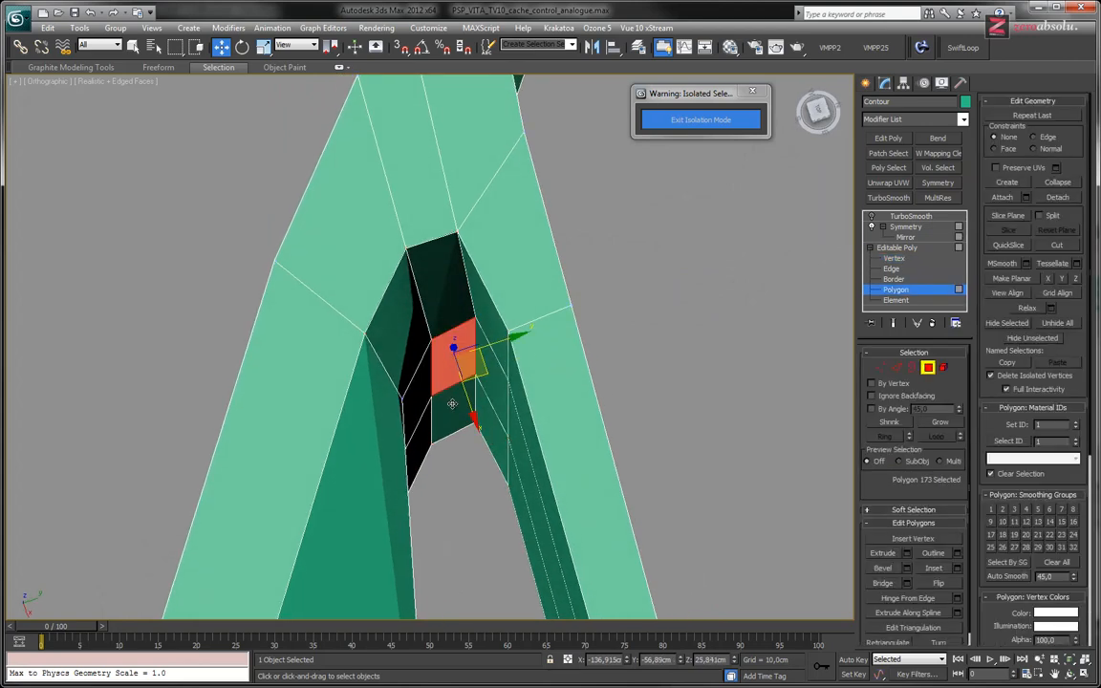
{"action": "left_click", "coordinate": [451, 403], "text": "ctrl"}
{"action": "left_click_drag", "start_coordinate": [469, 424], "coordinate": [489, 451]}
{"action": "left_click_drag", "start_coordinate": [494, 461], "coordinate": [504, 429]}
- Fine-tune those two middle polygons along X and nudge them slightly along negative Y toward the ledge side
{"action": "middle_click_drag", "start_coordinate": [495, 309], "coordinate": [522, 288], "text": "alt"}
{"action": "middle_click_drag", "start_coordinate": [462, 190], "coordinate": [465, 376], "text": "alt"}
{"action": "left_click_drag", "start_coordinate": [514, 394], "coordinate": [519, 391]}
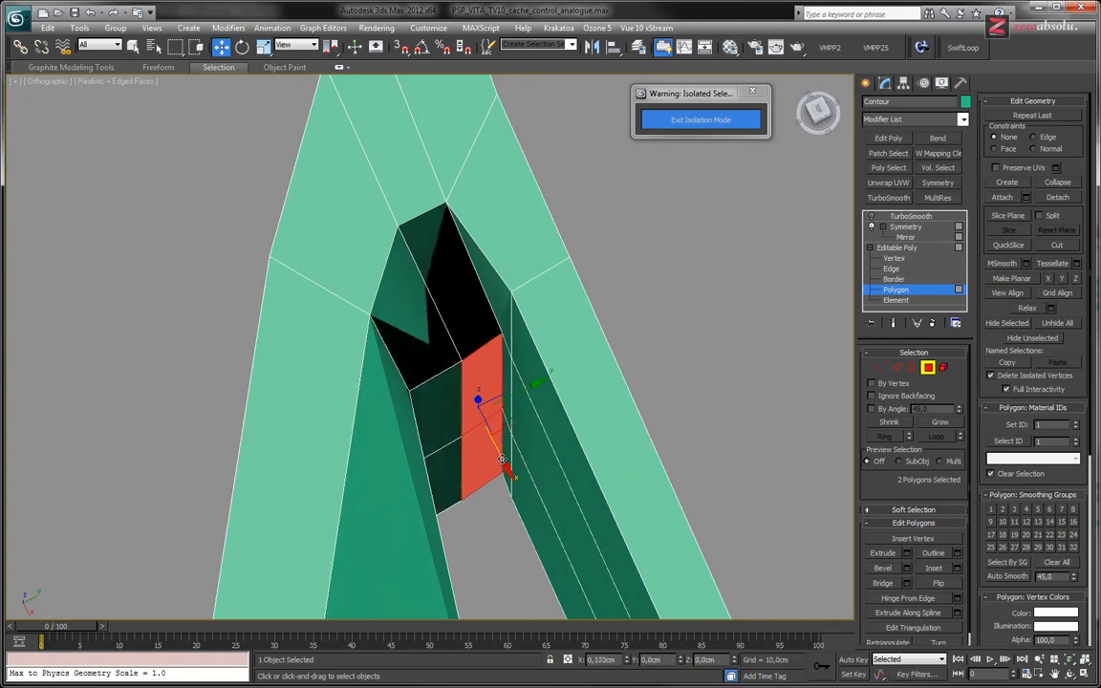
{"action": "left_click", "coordinate": [505, 442]}
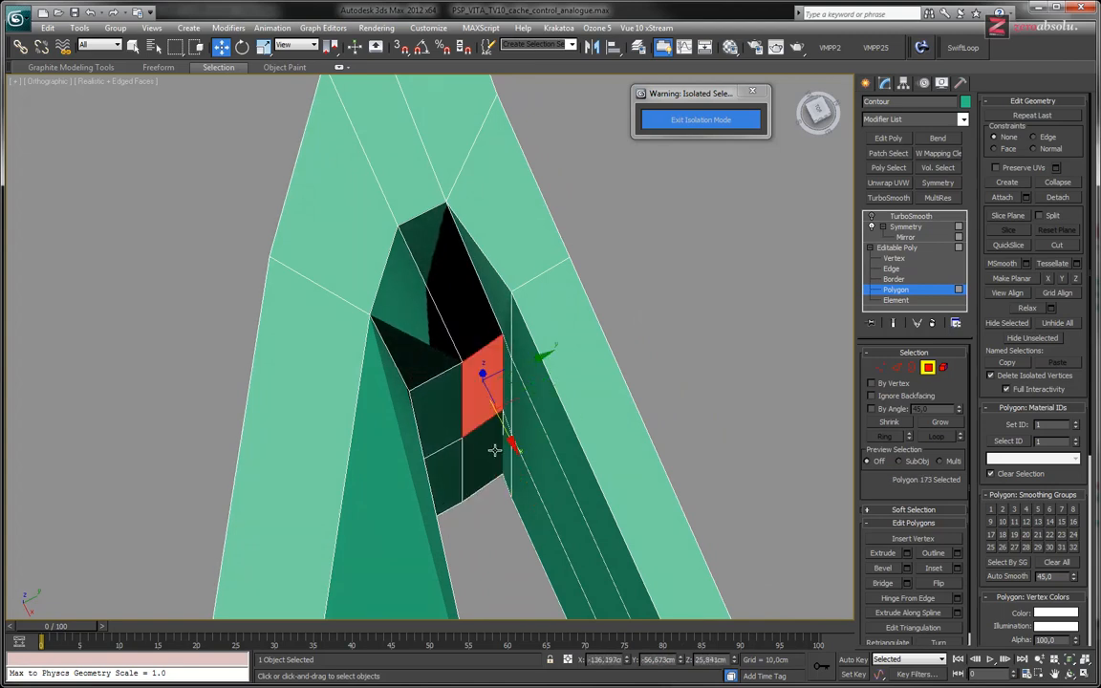
{"action": "left_click_drag", "start_coordinate": [532, 398], "coordinate": [528, 398]}
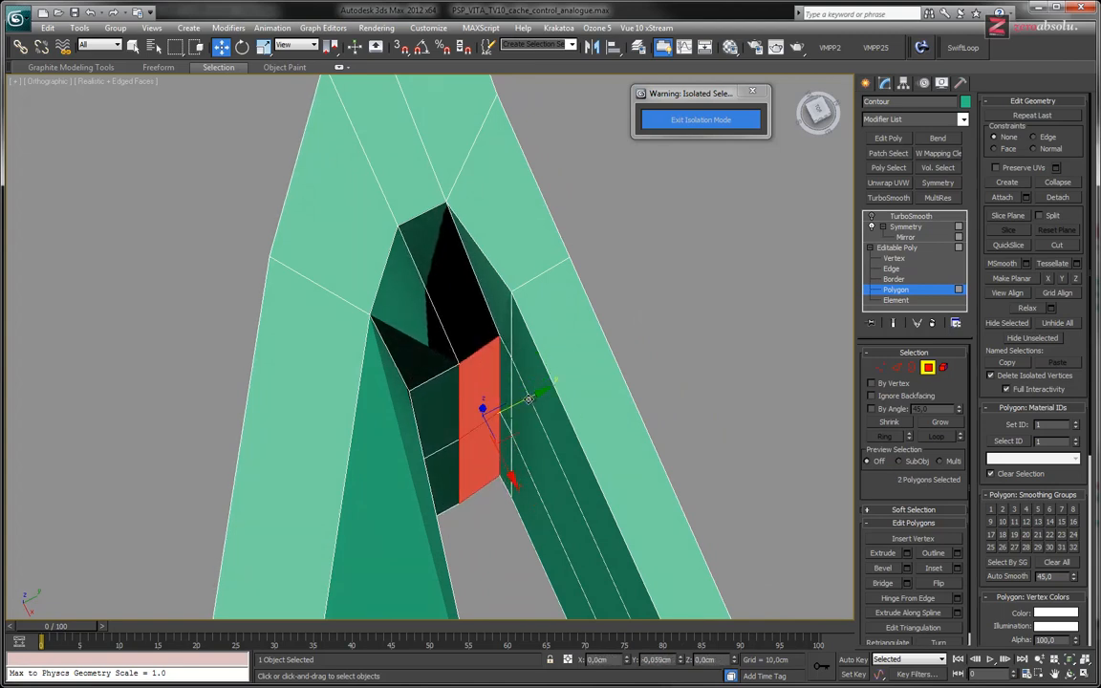
- Move the two neighbouring lower end-wall polygons on the ledge side slightly toward the opening's interior
{"action": "middle_click_drag", "start_coordinate": [501, 455], "coordinate": [426, 464], "text": "alt"}
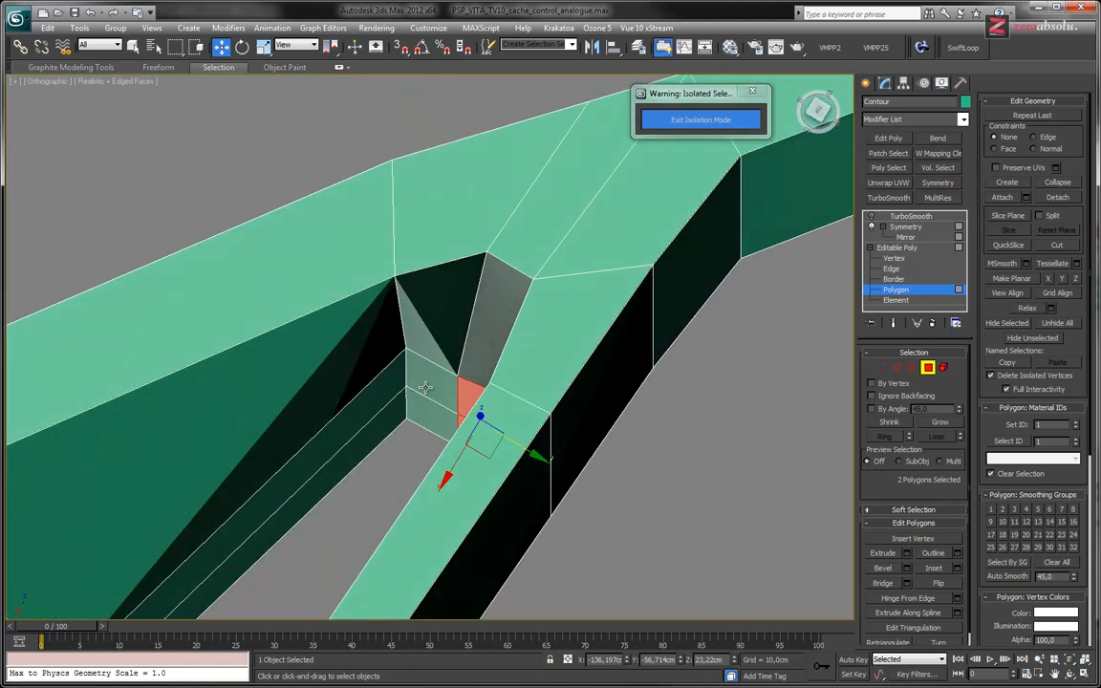
{"action": "middle_click_drag", "start_coordinate": [431, 383], "coordinate": [427, 417], "text": "alt"}
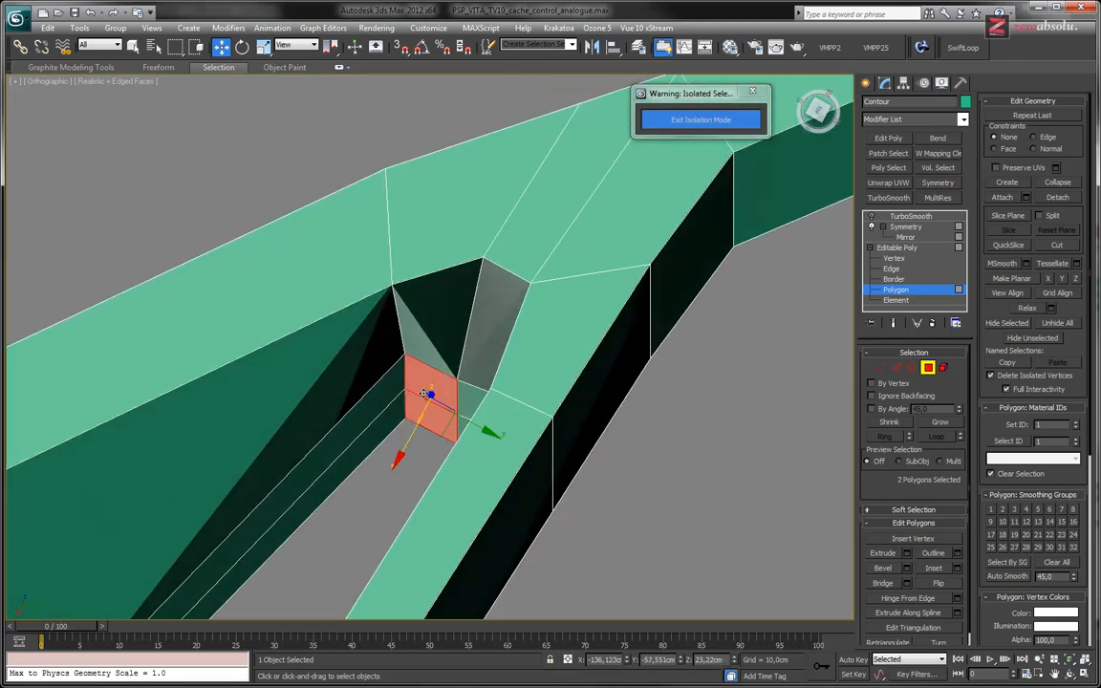
{"action": "key", "text": "r"}
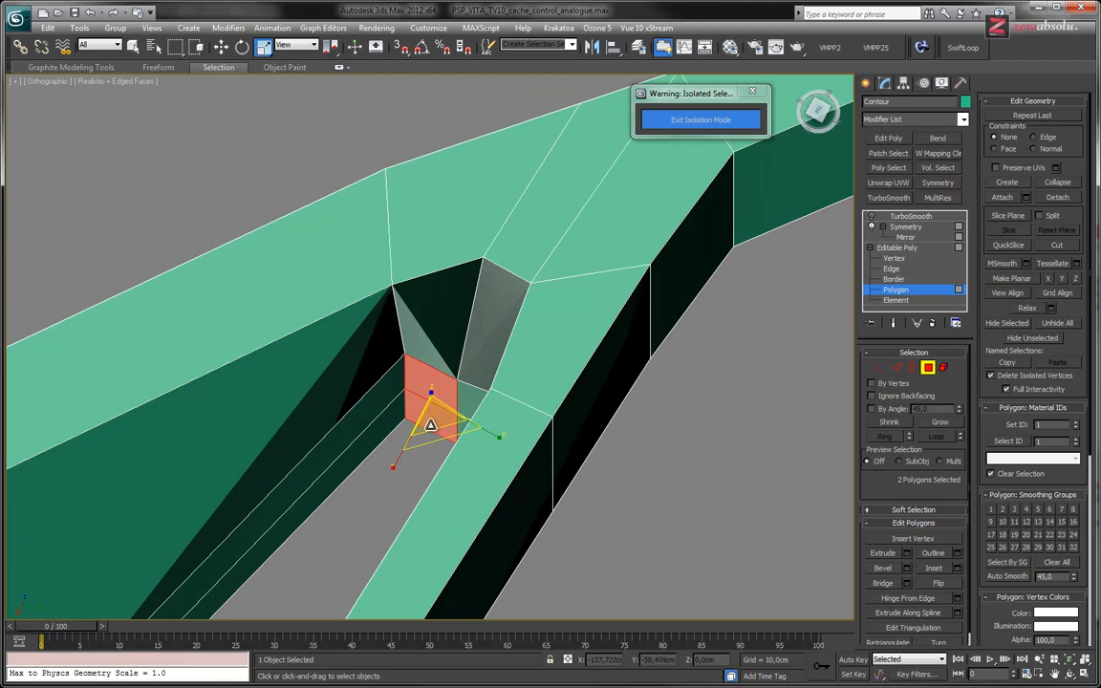
{"action": "key", "text": "e"}
{"action": "middle_click_drag", "start_coordinate": [430, 461], "coordinate": [425, 401], "text": "alt"}
{"action": "key", "text": "w"}
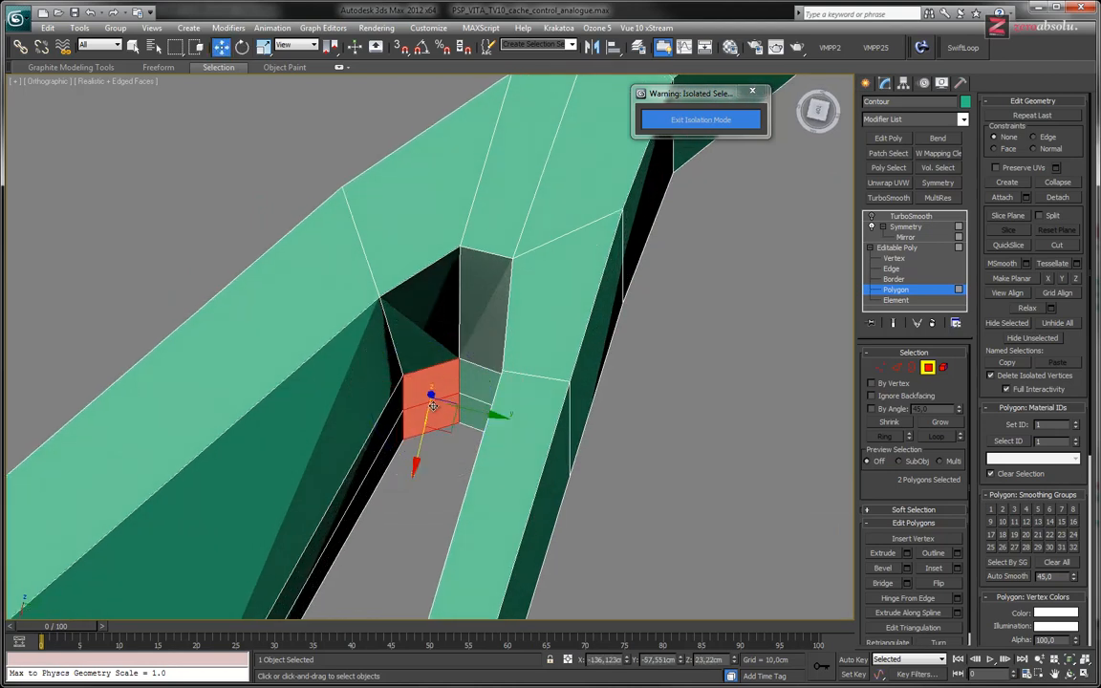
{"action": "left_click_drag", "start_coordinate": [445, 430], "coordinate": [448, 440]}
{"action": "middle_click_drag", "start_coordinate": [448, 440], "coordinate": [359, 346], "text": "alt"}
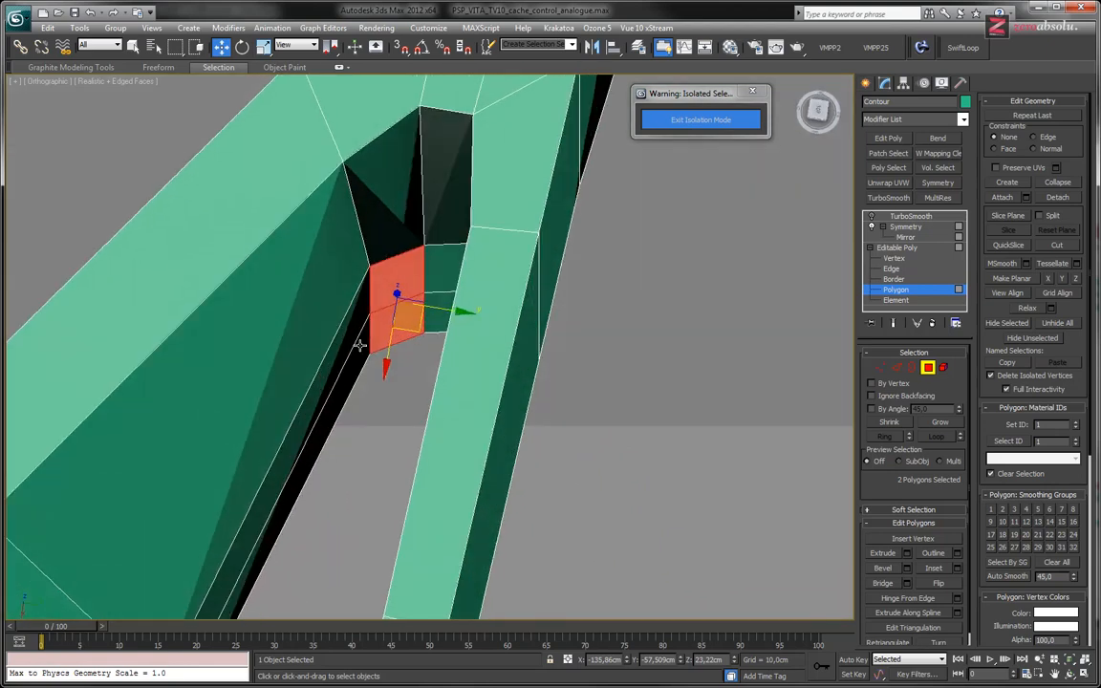
- Move the three vertices of the corner column between the end wall and the ledge inward into the opening
{"action": "key", "text": "1"}
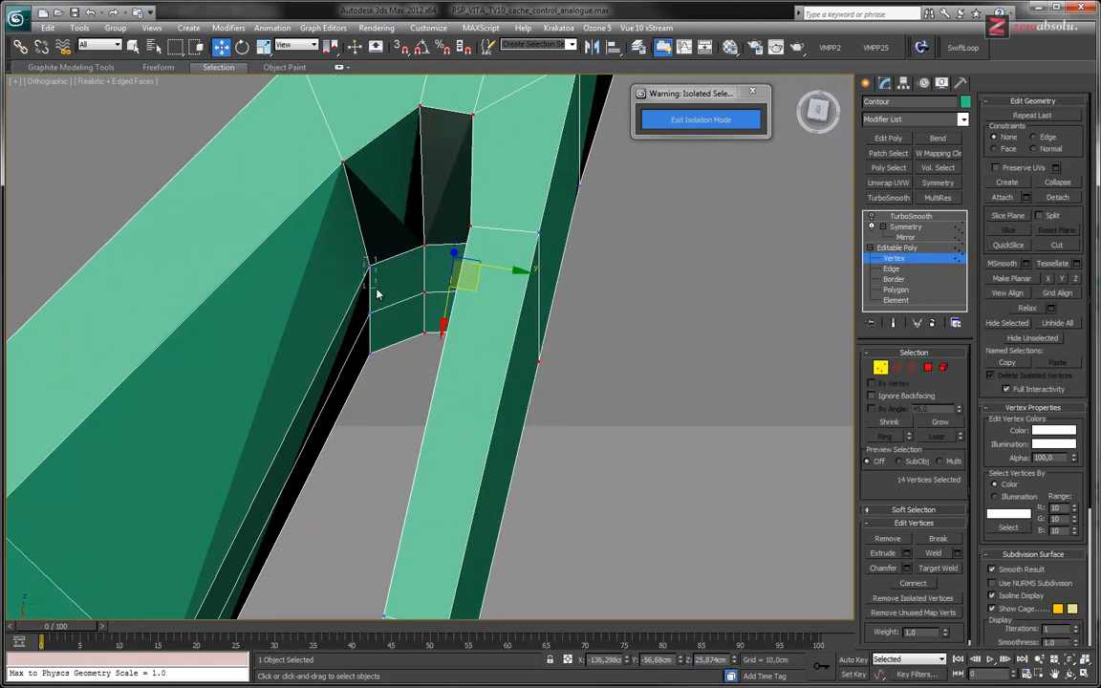
{"action": "left_click_drag", "start_coordinate": [377, 294], "coordinate": [376, 299]}
{"action": "left_click", "coordinate": [370, 313], "text": "ctrl"}
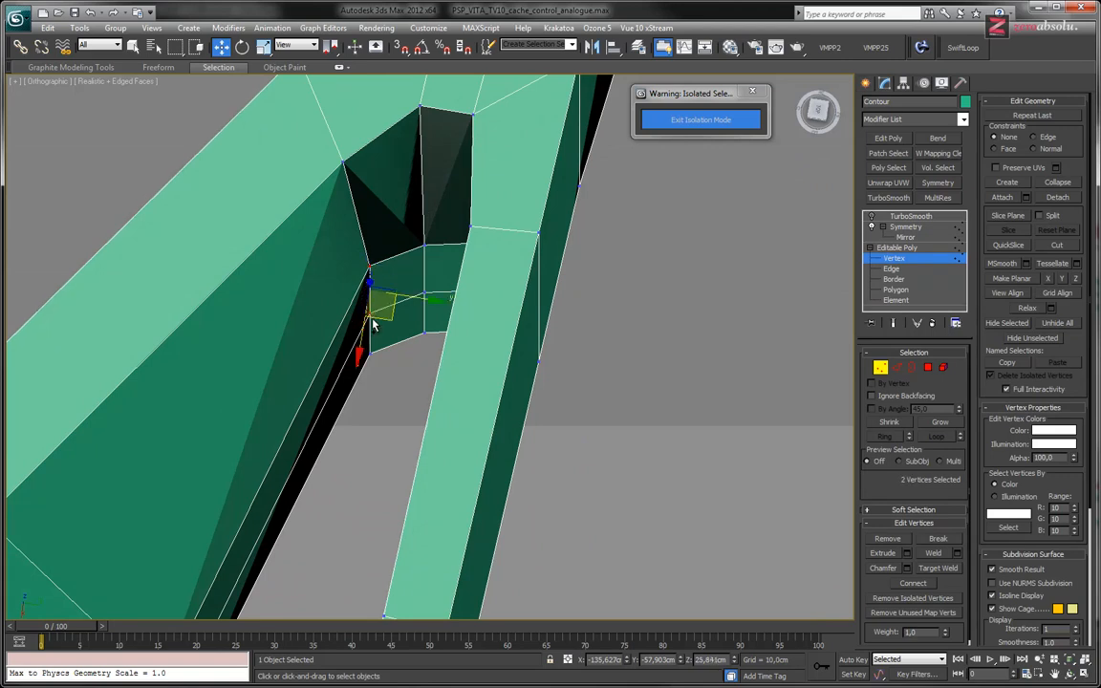
{"action": "left_click", "coordinate": [370, 354], "text": "ctrl"}
{"action": "left_click_drag", "start_coordinate": [386, 337], "coordinate": [399, 346]}
- In the Top view, slide the ledge's next inner three-vertex column away from that end along the reference's opening contour
{"action": "middle_click_drag", "start_coordinate": [342, 374], "coordinate": [426, 291], "text": "alt"}
{"action": "key", "text": "t"}
{"action": "scroll", "coordinate": [430, 363], "scroll_direction": "up", "scroll_amount": 8}
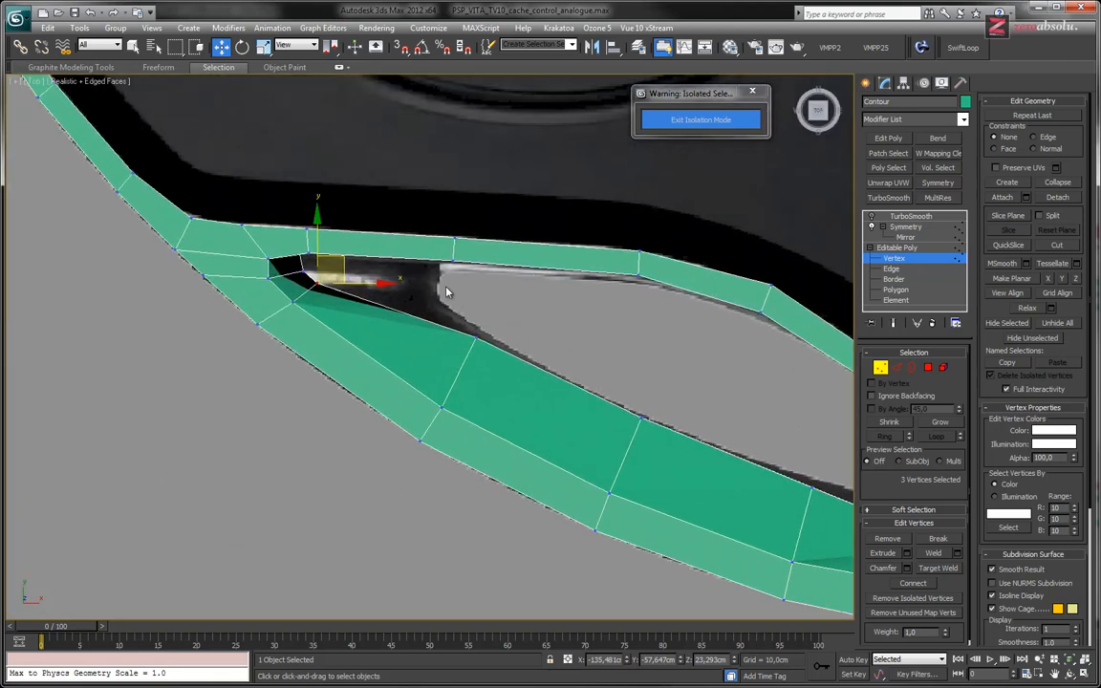
{"action": "left_click", "coordinate": [474, 333]}
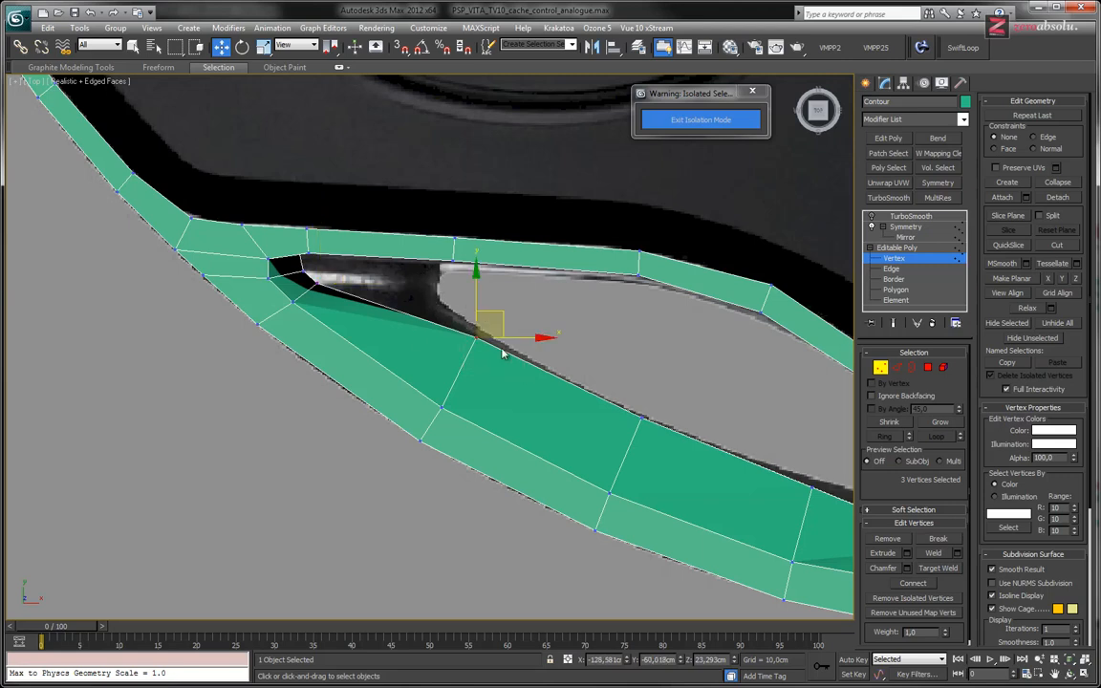
{"action": "left_click_drag", "start_coordinate": [502, 323], "coordinate": [532, 334]}
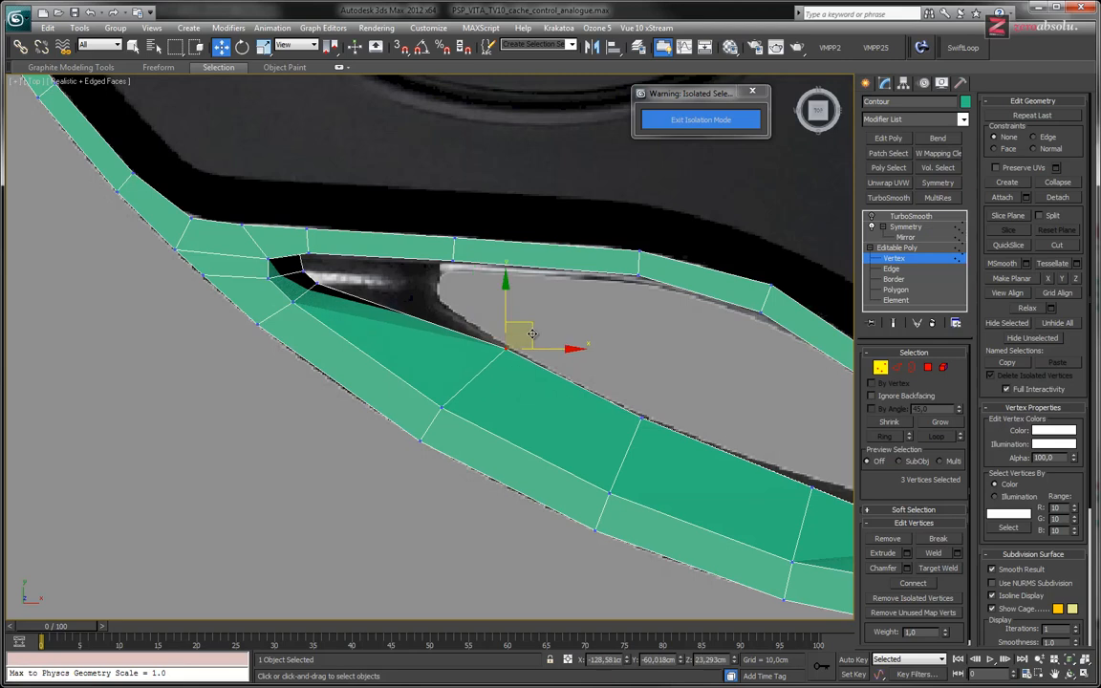
- Move the ledge's inner three-vertex column nearest the other end onto the reference's opening contour
{"action": "middle_click_drag", "start_coordinate": [736, 461], "coordinate": [480, 347]}
{"action": "left_click", "coordinate": [518, 357]}
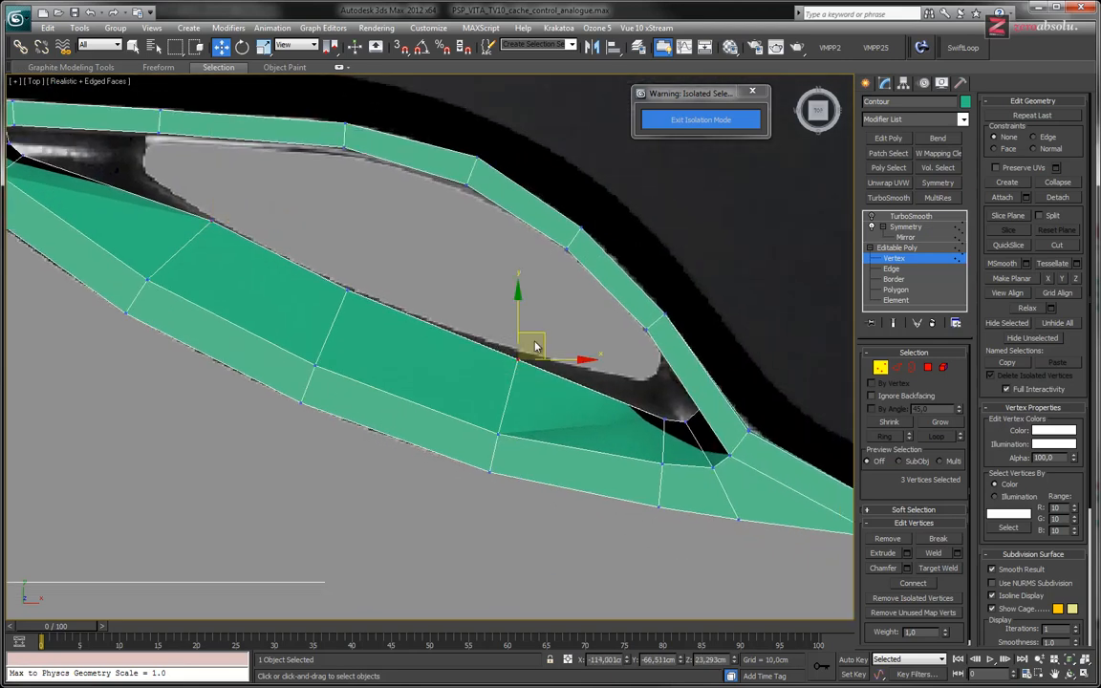
{"action": "left_click_drag", "start_coordinate": [540, 336], "coordinate": [550, 332]}
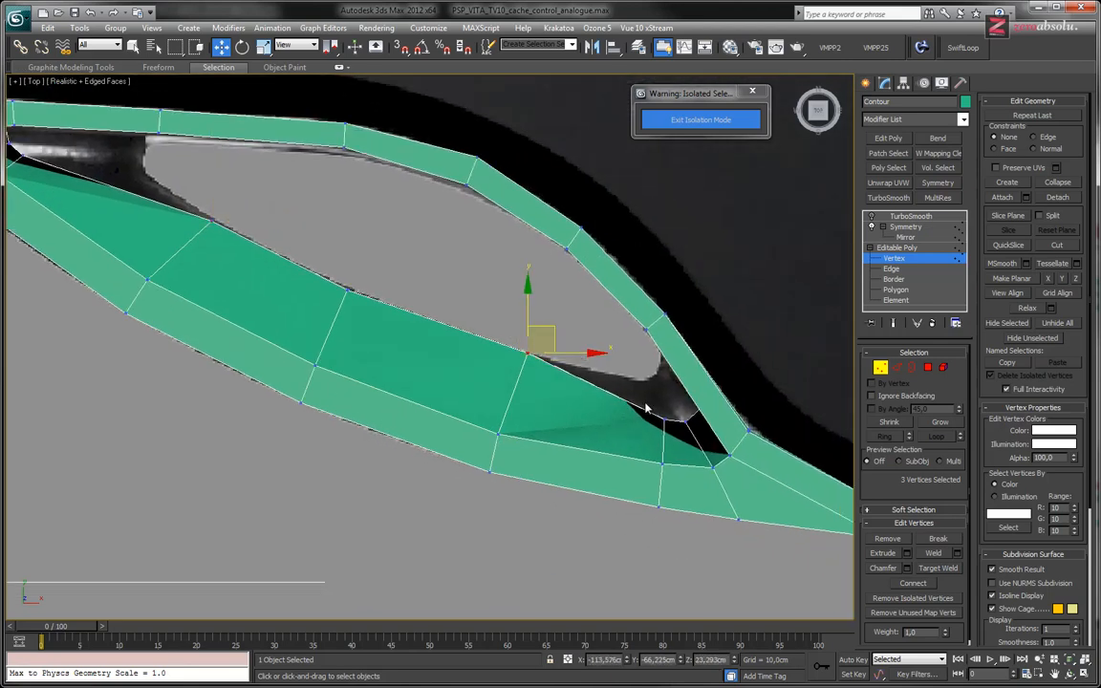
- Move the end wall's three-vertex ledge corner column away from the junction onto the reference's opening edge in the Top view
{"action": "middle_click_drag", "start_coordinate": [643, 405], "coordinate": [561, 350]}
{"action": "left_click_drag", "start_coordinate": [587, 389], "coordinate": [593, 391]}
{"action": "middle_click_drag", "start_coordinate": [590, 389], "coordinate": [579, 389], "text": "alt"}
{"action": "key", "text": "ctrl+z"}
{"action": "left_click_drag", "start_coordinate": [587, 384], "coordinate": [588, 385]}
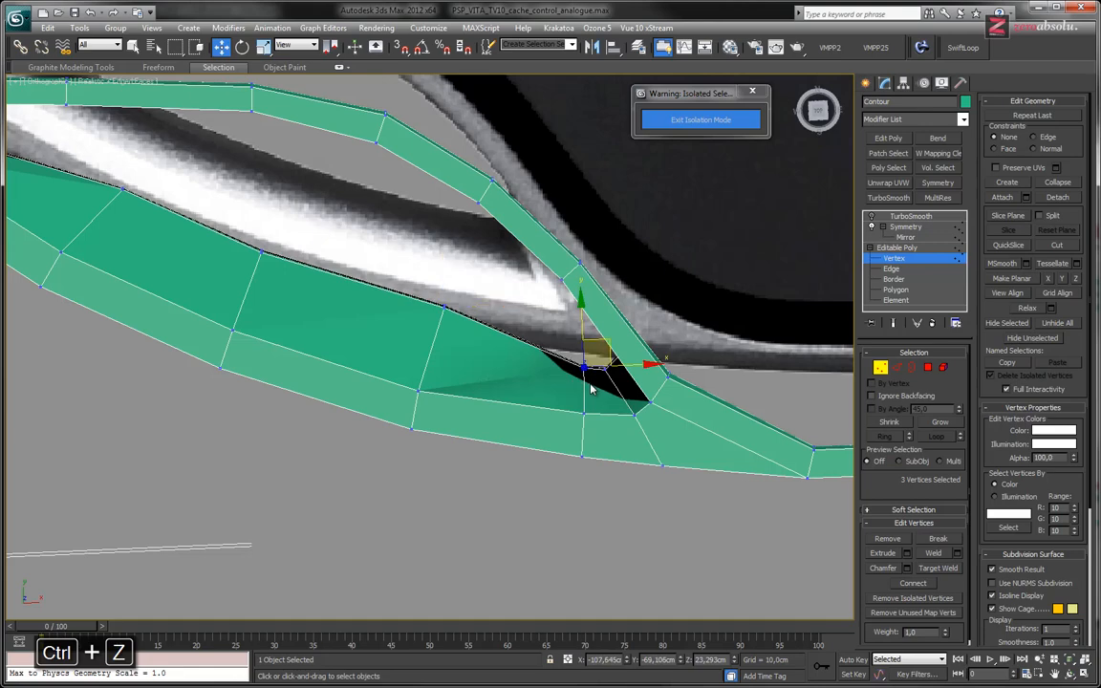
{"action": "key", "text": "t"}
{"action": "middle_click_drag", "start_coordinate": [547, 377], "coordinate": [524, 403], "text": "alt"}
{"action": "key", "text": "t"}
{"action": "left_click_drag", "start_coordinate": [574, 380], "coordinate": [460, 290]}
{"action": "middle_click_drag", "start_coordinate": [542, 478], "coordinate": [545, 449]}
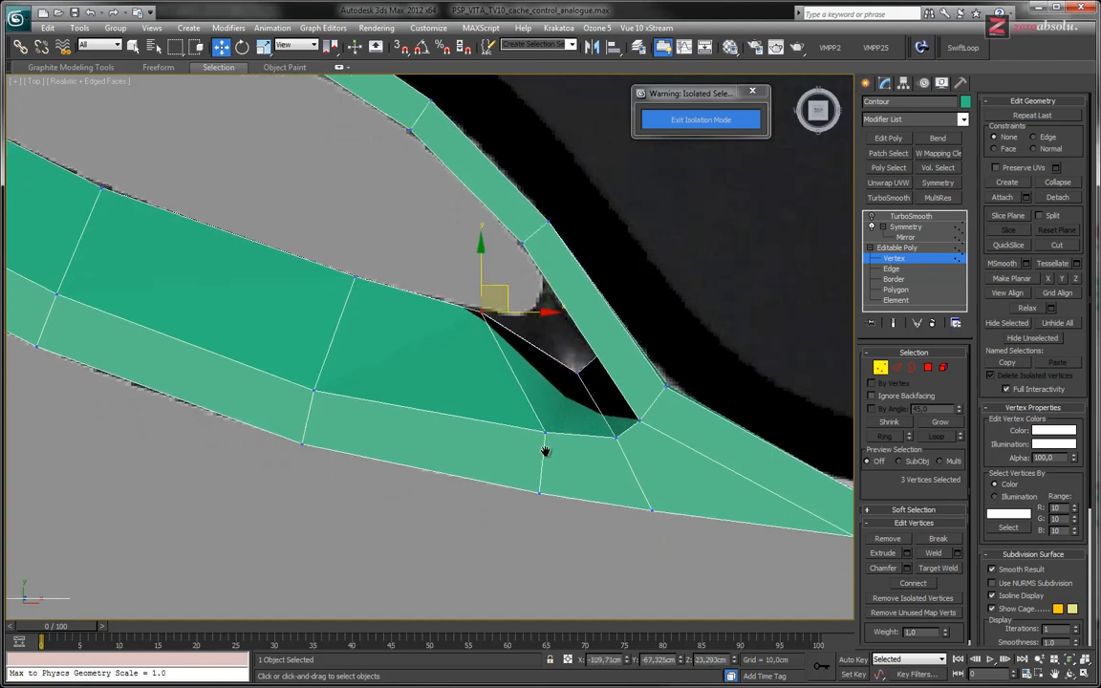
- Slide the outer band's ledge-side vertex and its pair of outer-edge vertices away from the junction, in line with the ledge's corner column
{"action": "left_click", "coordinate": [545, 430]}
{"action": "left_click_drag", "start_coordinate": [583, 429], "coordinate": [494, 416]}
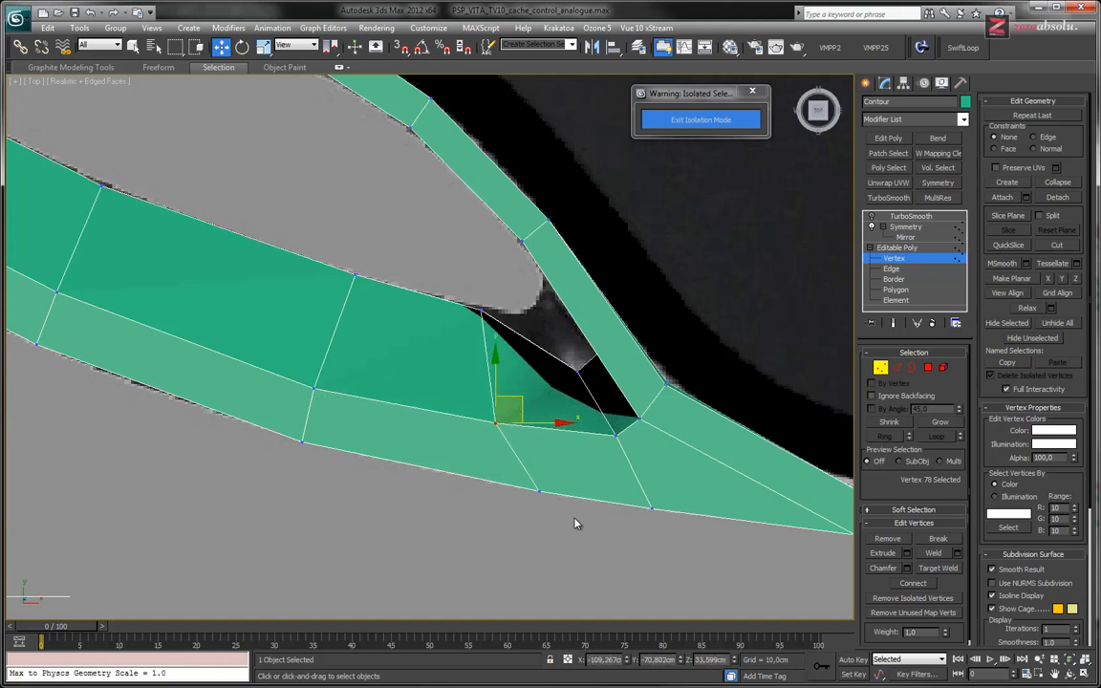
{"action": "mouse_move", "coordinate": [517, 474]}
{"action": "left_mouse_down"}
{"action": "mouse_move", "coordinate": [537, 465]}
{"action": "mouse_move", "coordinate": [515, 463]}
{"action": "left_mouse_up"}
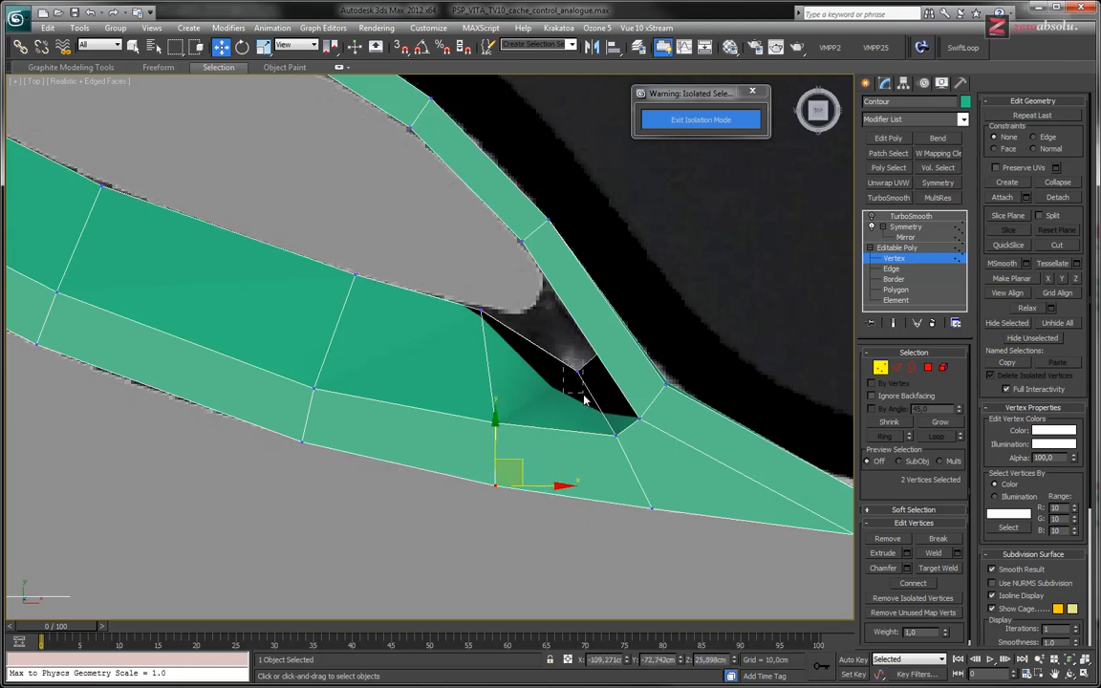
- Move the end wall's remaining two three-vertex columns, one after the other, onto the rounded end of the reference's opening in the Top view
{"action": "left_click_drag", "start_coordinate": [584, 399], "coordinate": [587, 394]}
{"action": "left_click_drag", "start_coordinate": [602, 351], "coordinate": [547, 289]}
{"action": "middle_click_drag", "start_coordinate": [547, 288], "coordinate": [770, 375], "text": "alt"}
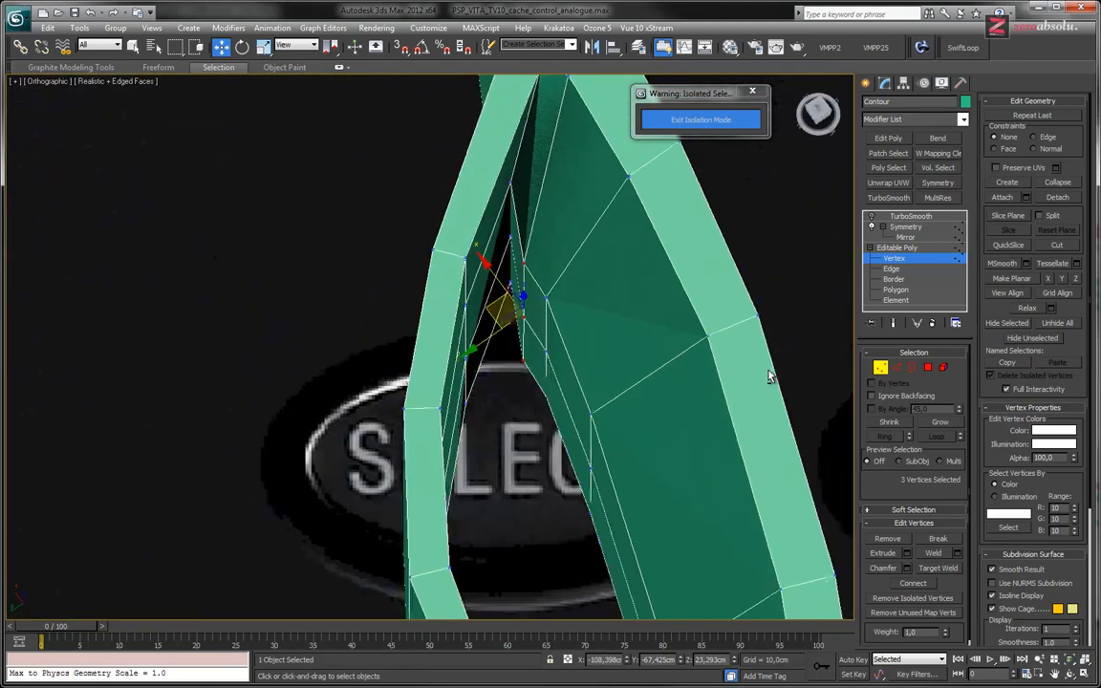
{"action": "left_click", "coordinate": [510, 181]}
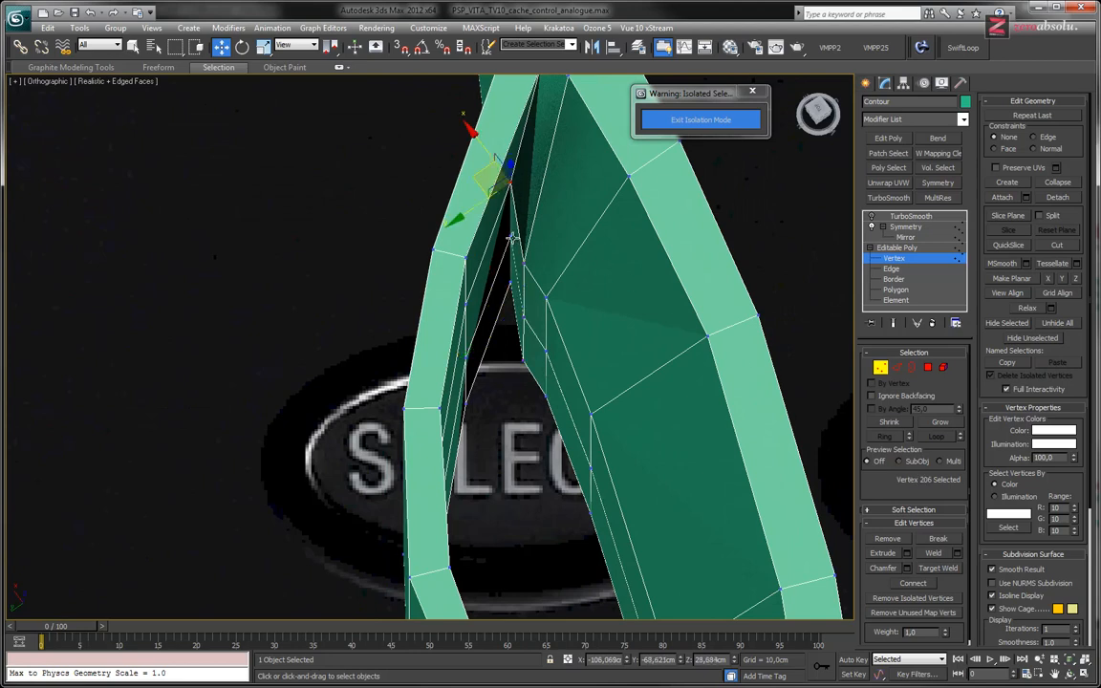
{"action": "left_click", "coordinate": [511, 237], "text": "ctrl"}
{"action": "left_click", "coordinate": [513, 286], "text": "ctrl"}
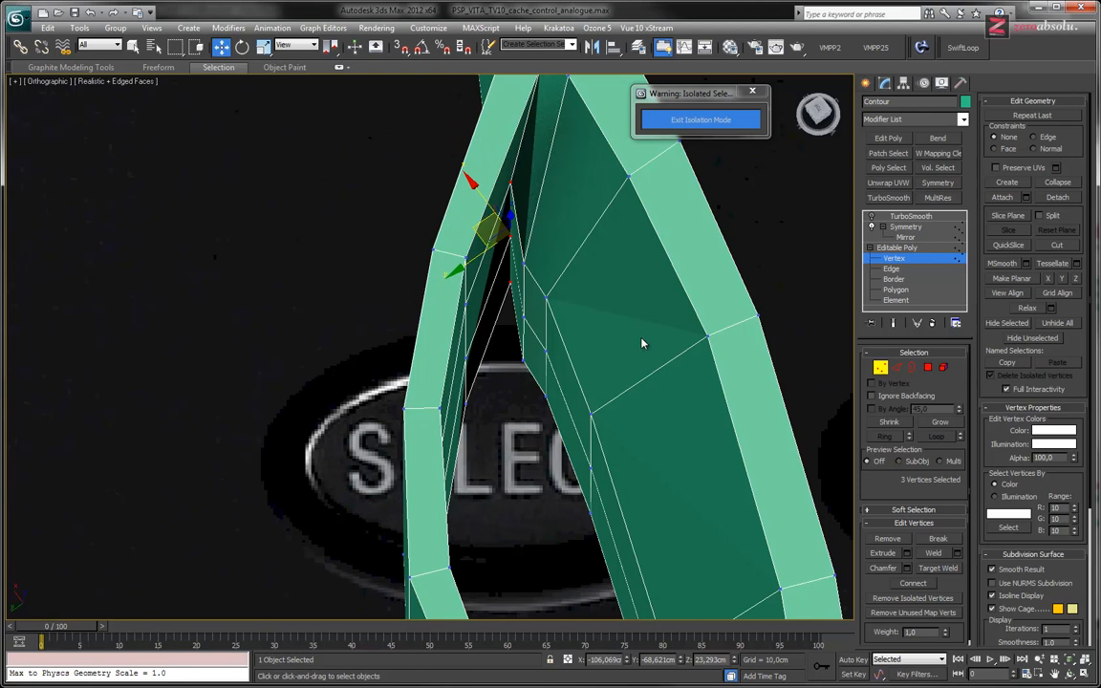
{"action": "key", "text": "t"}
{"action": "middle_click_drag", "start_coordinate": [633, 344], "coordinate": [604, 356]}
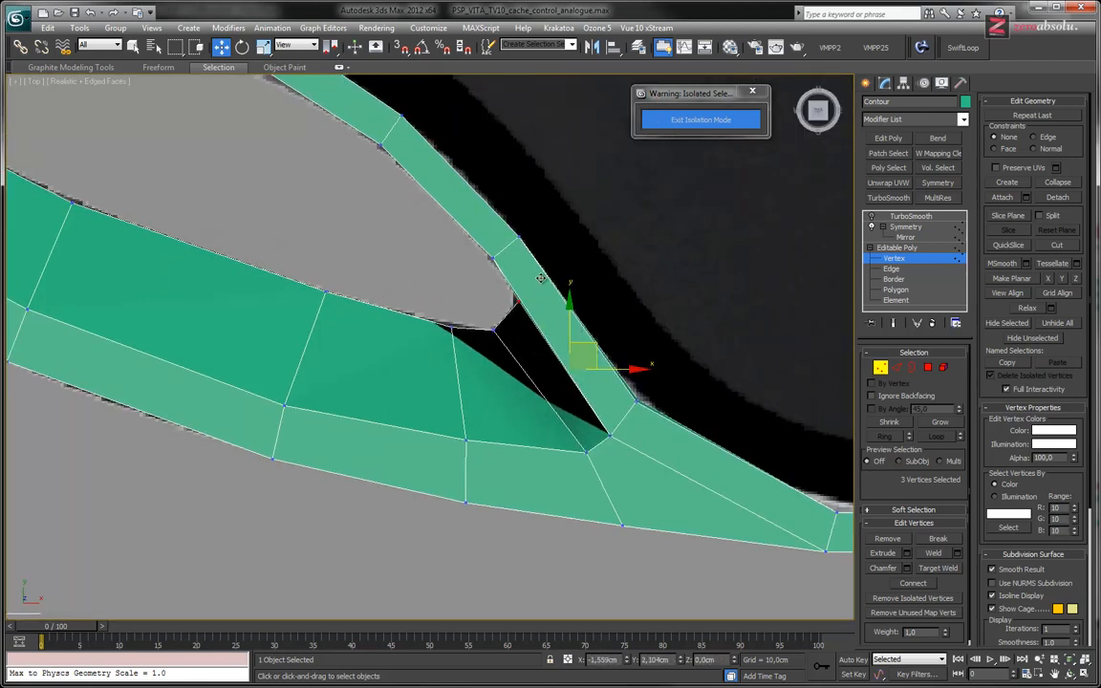
{"action": "left_click_drag", "start_coordinate": [541, 276], "coordinate": [541, 276]}
- At the opening's other end, move the ledge's three-vertex corner column away from the junction onto the reference's opening edge in the Top view
{"action": "middle_click_drag", "start_coordinate": [532, 413], "coordinate": [521, 487]}
{"action": "scroll", "coordinate": [578, 408], "scroll_direction": "down", "scroll_amount": 3}
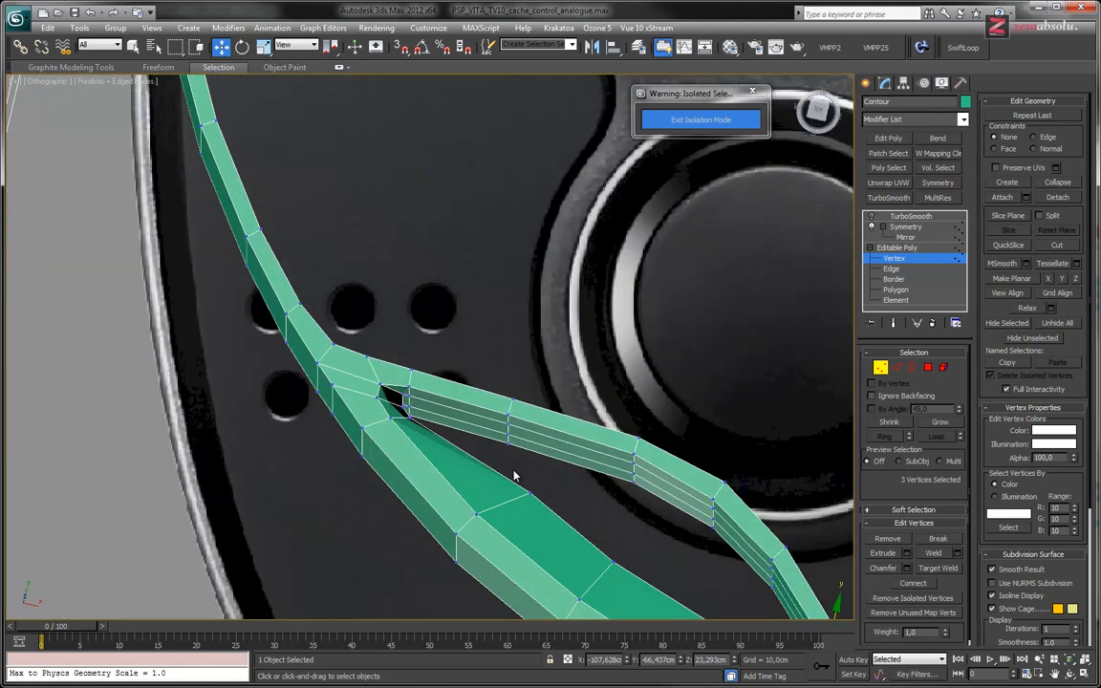
{"action": "key", "text": "t"}
{"action": "middle_click_drag", "start_coordinate": [279, 521], "coordinate": [494, 411]}
{"action": "scroll", "coordinate": [372, 378], "scroll_direction": "up", "scroll_amount": 8}
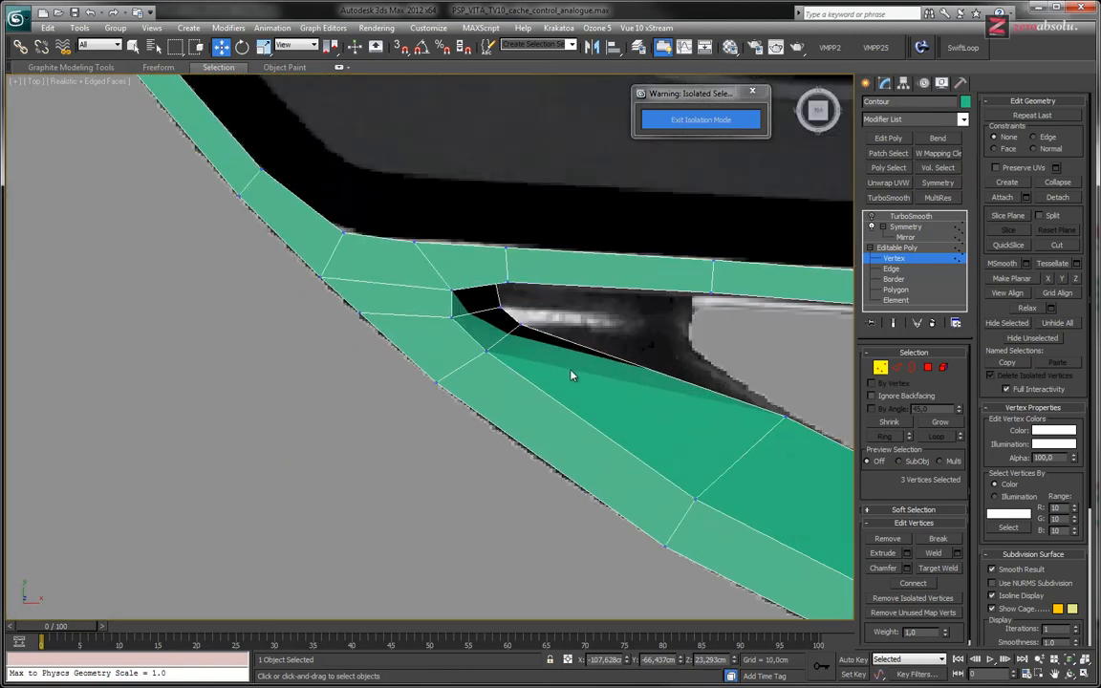
{"action": "middle_click_drag", "start_coordinate": [570, 375], "coordinate": [388, 387]}
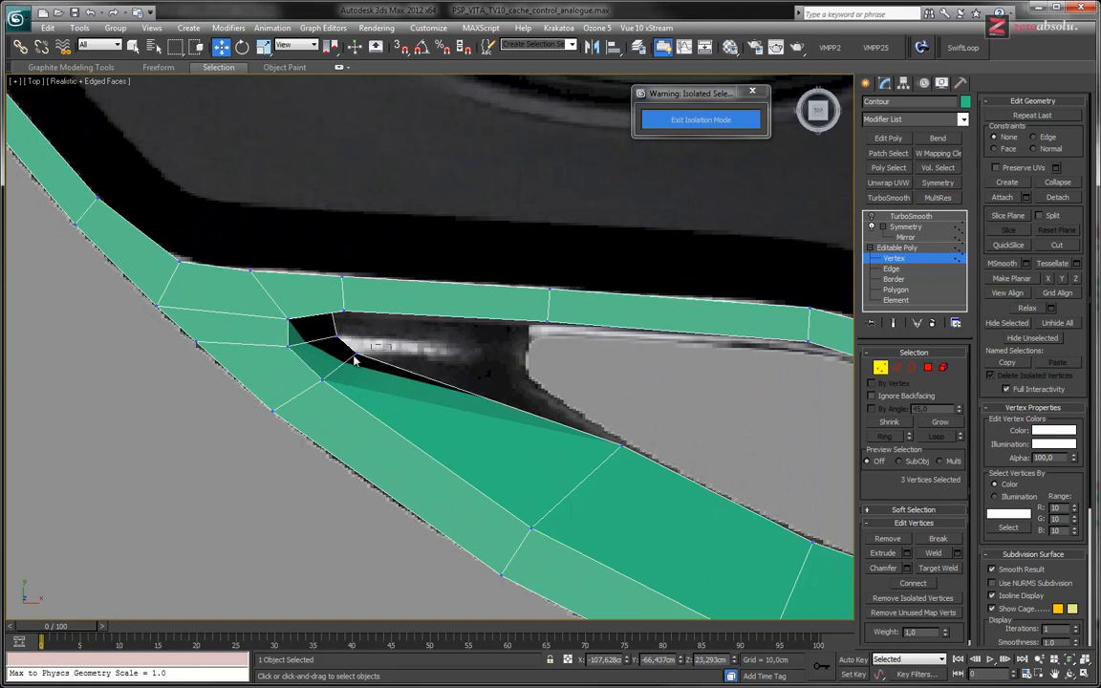
{"action": "left_click", "coordinate": [354, 359]}
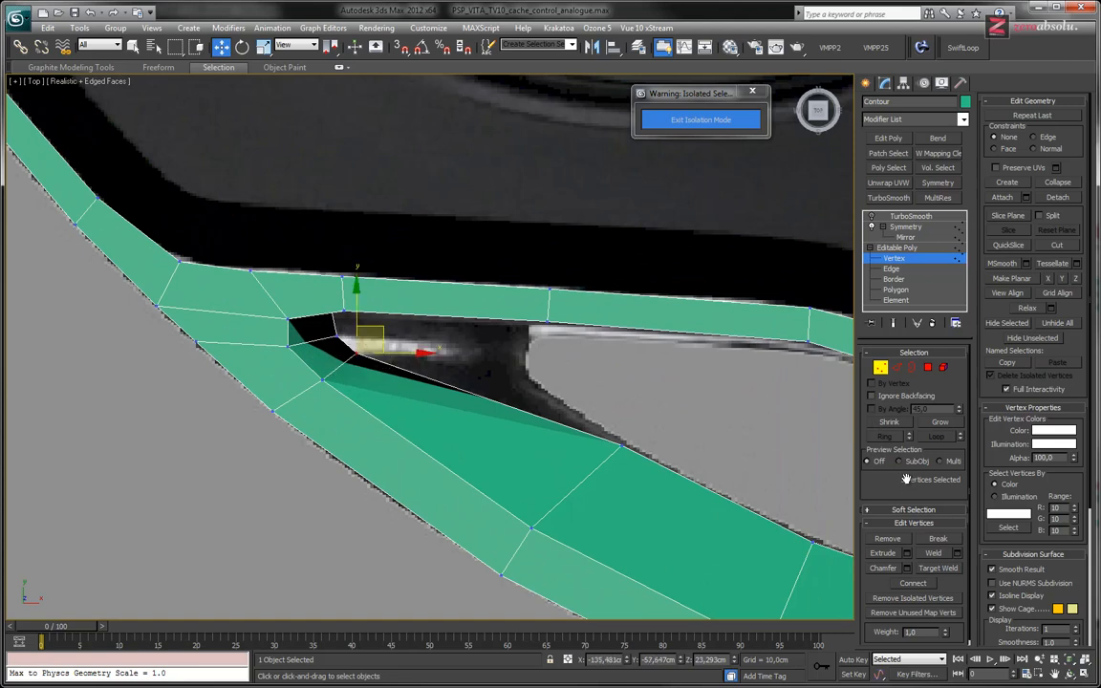
{"action": "left_click_drag", "start_coordinate": [446, 366], "coordinate": [555, 389]}
{"action": "left_click_drag", "start_coordinate": [521, 336], "coordinate": [548, 353]}
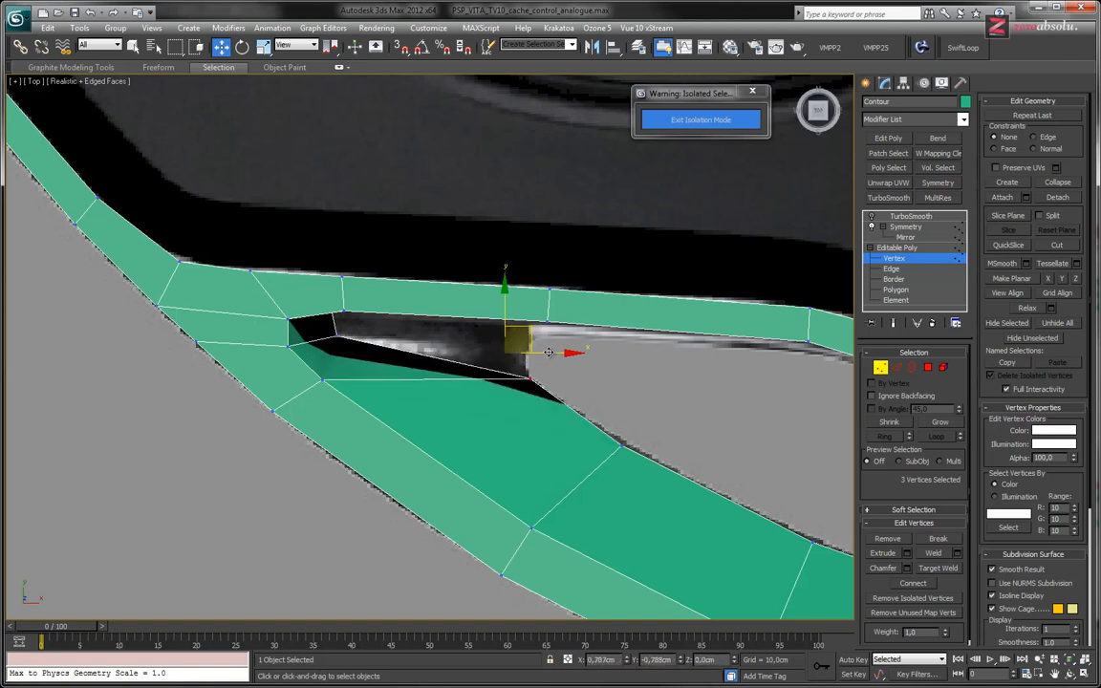
- Slide the outer band's ledge-side vertex and two outer-edge vertex pairs at that junction along the contour toward the opening
{"action": "left_click", "coordinate": [324, 379]}
{"action": "left_click_drag", "start_coordinate": [336, 366], "coordinate": [384, 392]}
{"action": "left_click_drag", "start_coordinate": [225, 402], "coordinate": [304, 440]}
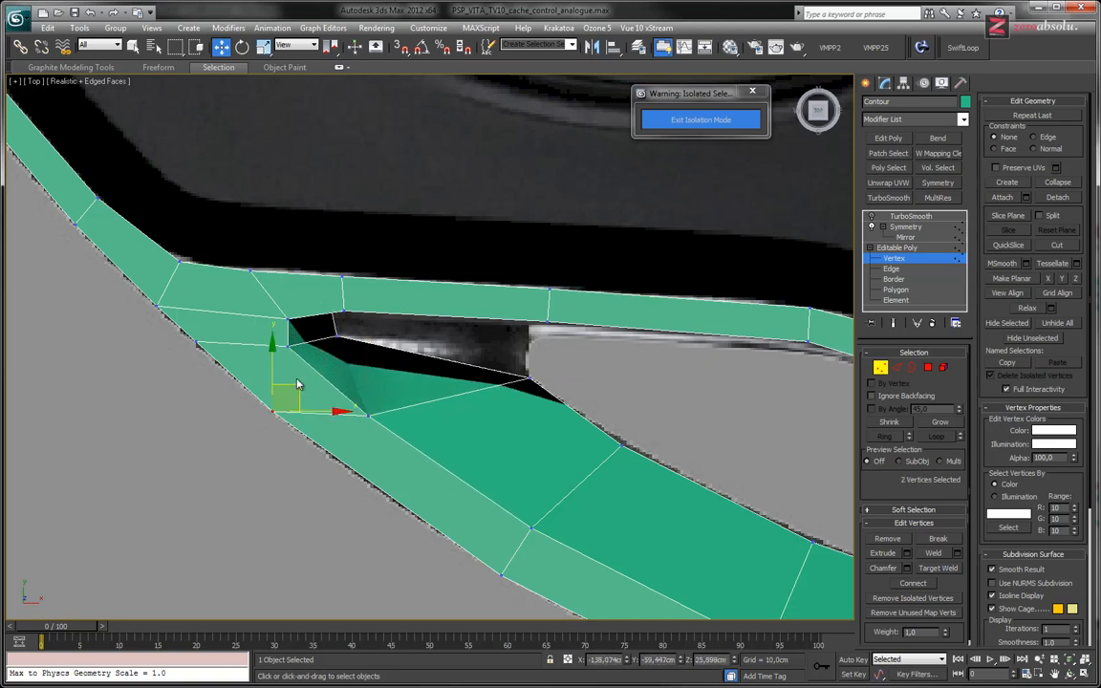
{"action": "left_click_drag", "start_coordinate": [299, 388], "coordinate": [341, 425]}
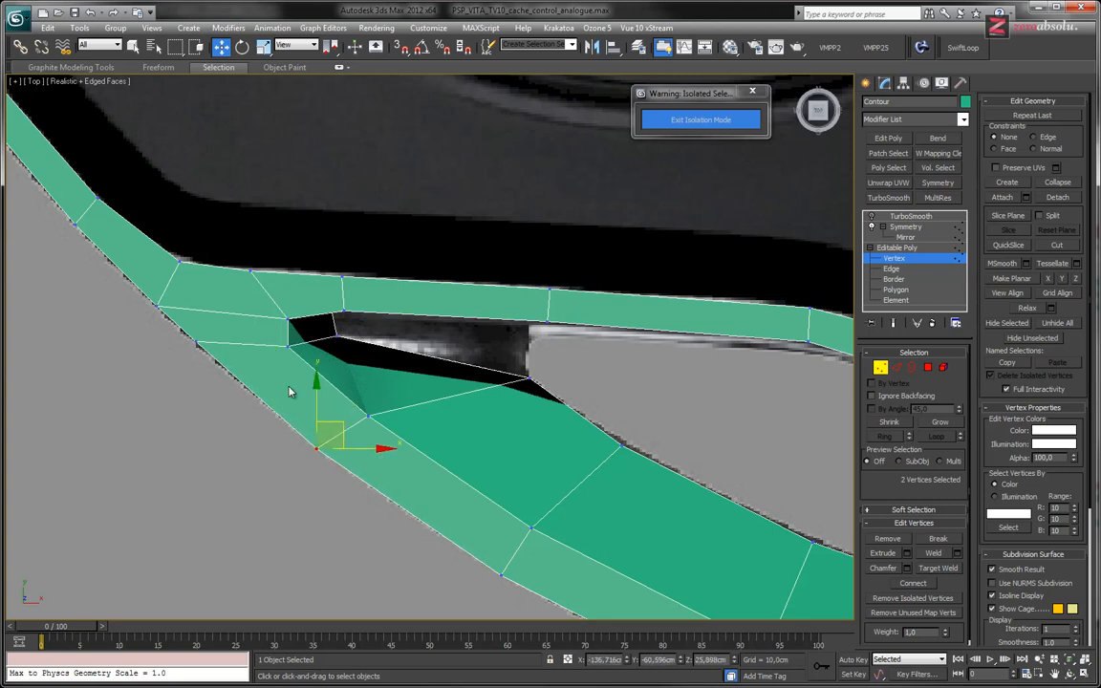
{"action": "left_click_drag", "start_coordinate": [223, 371], "coordinate": [225, 371]}
{"action": "left_click_drag", "start_coordinate": [220, 319], "coordinate": [253, 350]}
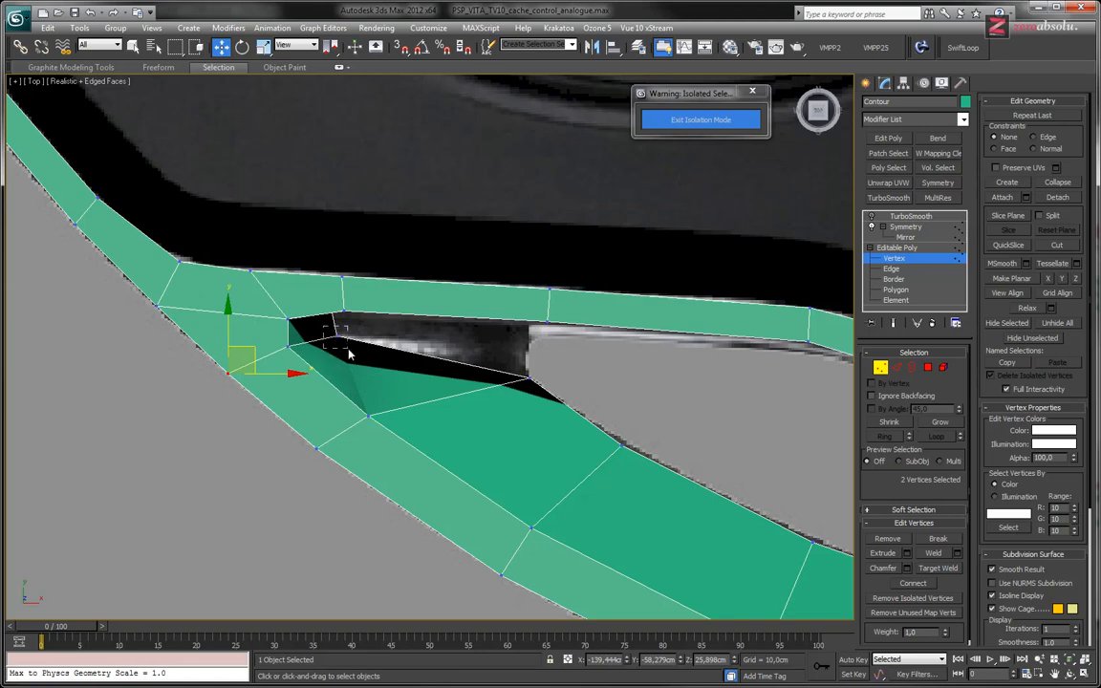
- Target Weld the end wall's three-vertex column to the three matching vertices of the adjacent column on the thin strip's inner side
{"action": "left_click_drag", "start_coordinate": [348, 350], "coordinate": [350, 351]}
{"action": "mouse_move", "coordinate": [370, 345]}
{"action": "middle_mouse_down", "text": "alt"}
{"action": "mouse_move", "coordinate": [346, 338]}
{"action": "mouse_move", "coordinate": [356, 292]}
{"action": "mouse_move", "coordinate": [380, 330]}
{"action": "middle_mouse_up", "text": "alt"}
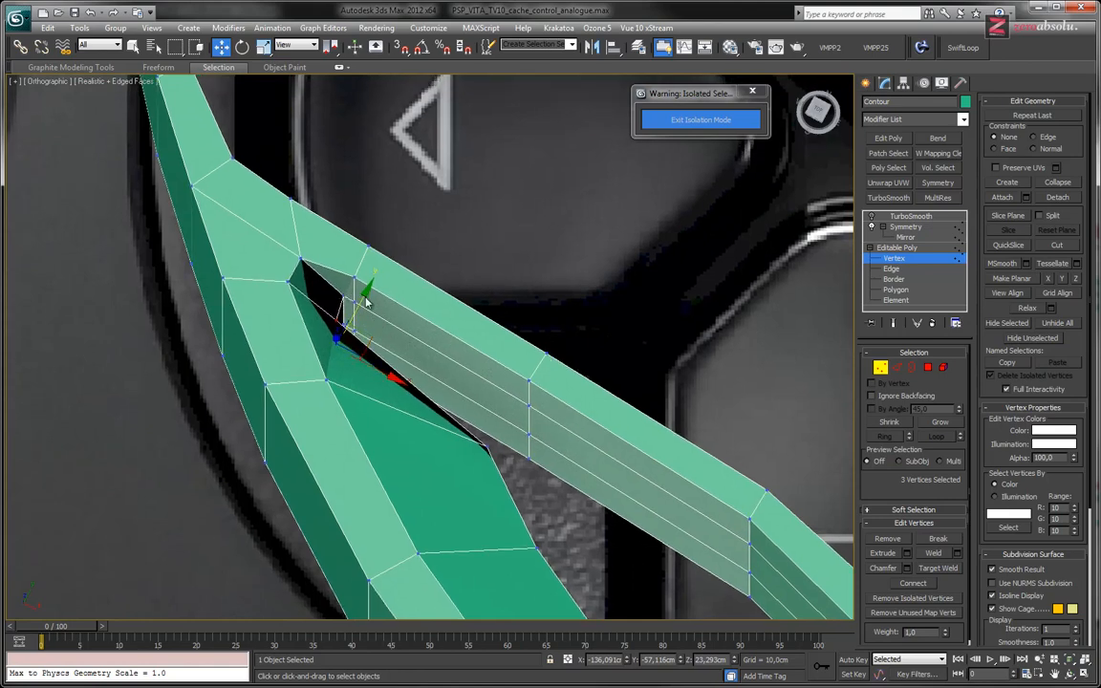
{"action": "mouse_move", "coordinate": [364, 356]}
{"action": "middle_mouse_down", "text": "alt"}
{"action": "mouse_move", "coordinate": [393, 375]}
{"action": "mouse_move", "coordinate": [377, 380]}
{"action": "mouse_move", "coordinate": [371, 359]}
{"action": "middle_mouse_up", "text": "alt"}
{"action": "scroll", "coordinate": [372, 358], "scroll_direction": "up", "scroll_amount": 5}
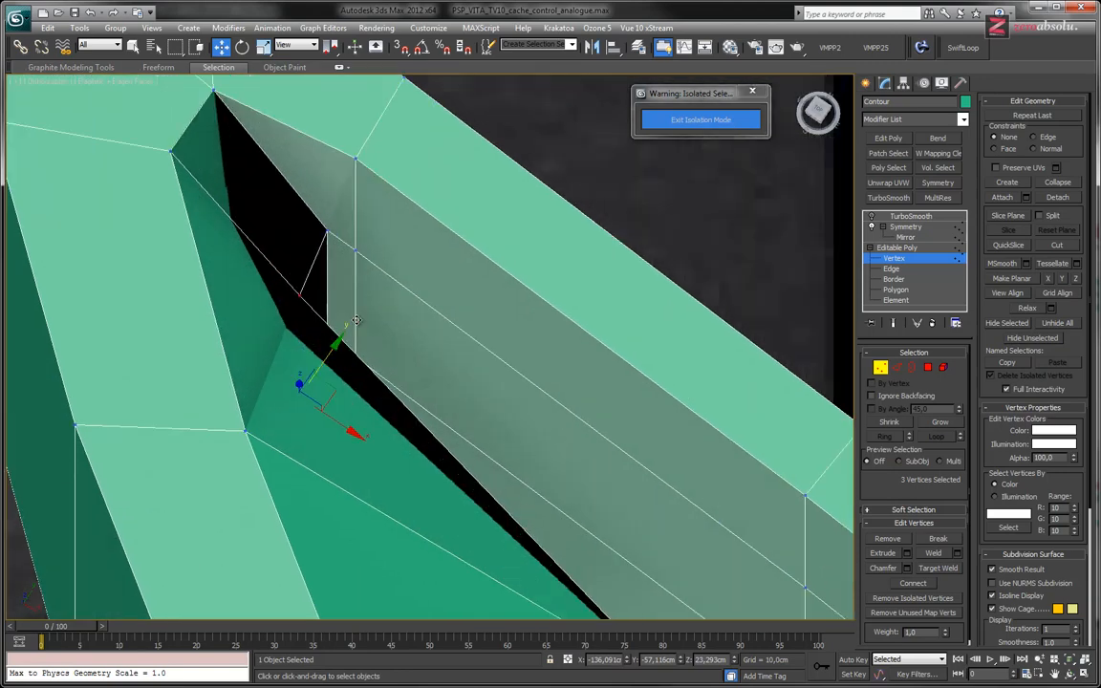
{"action": "middle_click_drag", "start_coordinate": [328, 286], "coordinate": [545, 307], "text": "alt"}
{"action": "scroll", "coordinate": [547, 308], "scroll_direction": "up", "scroll_amount": 2}
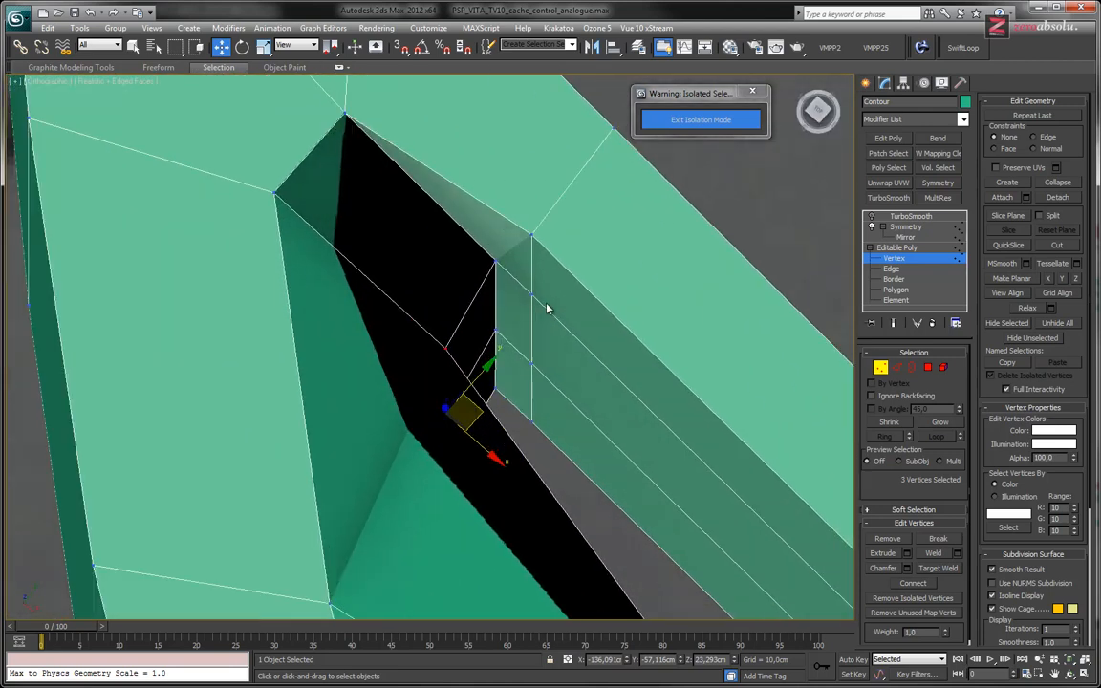
{"action": "left_click", "coordinate": [937, 569]}
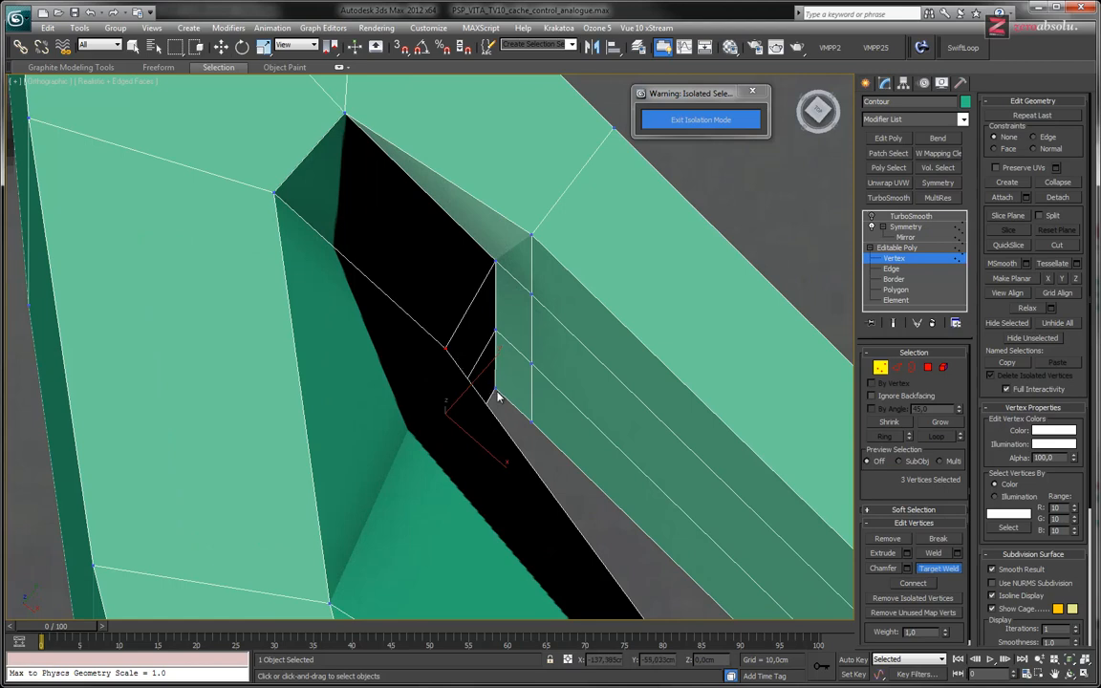
{"action": "left_click", "coordinate": [531, 422]}
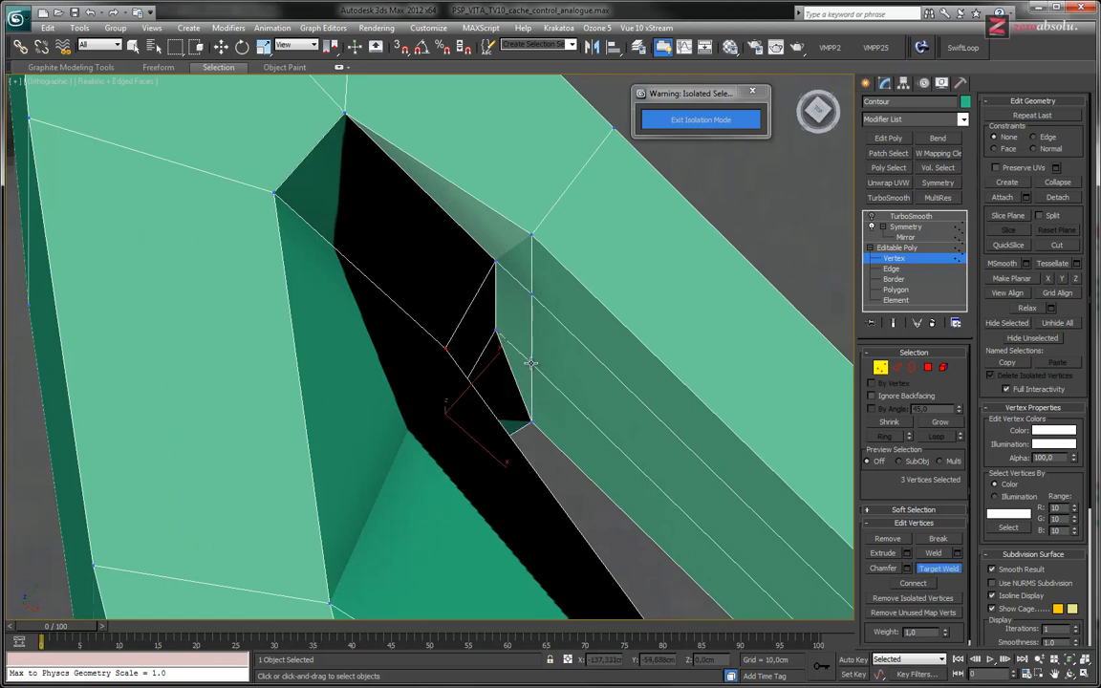
{"action": "left_click", "coordinate": [530, 363]}
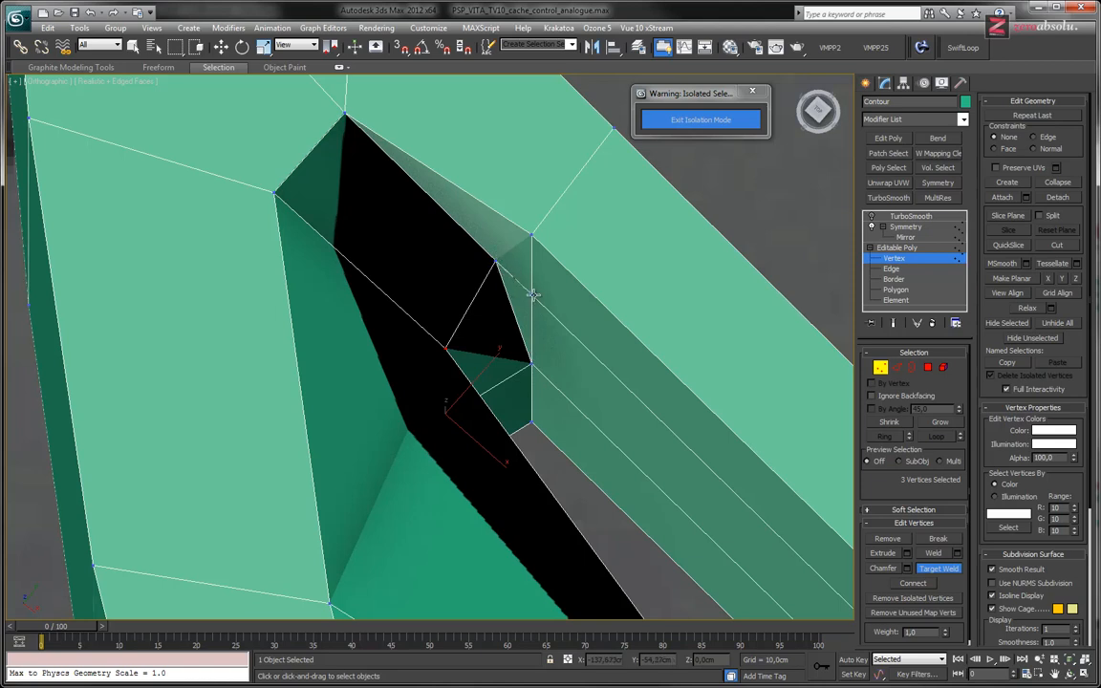
{"action": "left_click", "coordinate": [533, 294]}
{"action": "middle_click_drag", "start_coordinate": [510, 319], "coordinate": [594, 302], "text": "alt"}
{"action": "middle_click_drag", "start_coordinate": [594, 302], "coordinate": [405, 295]}
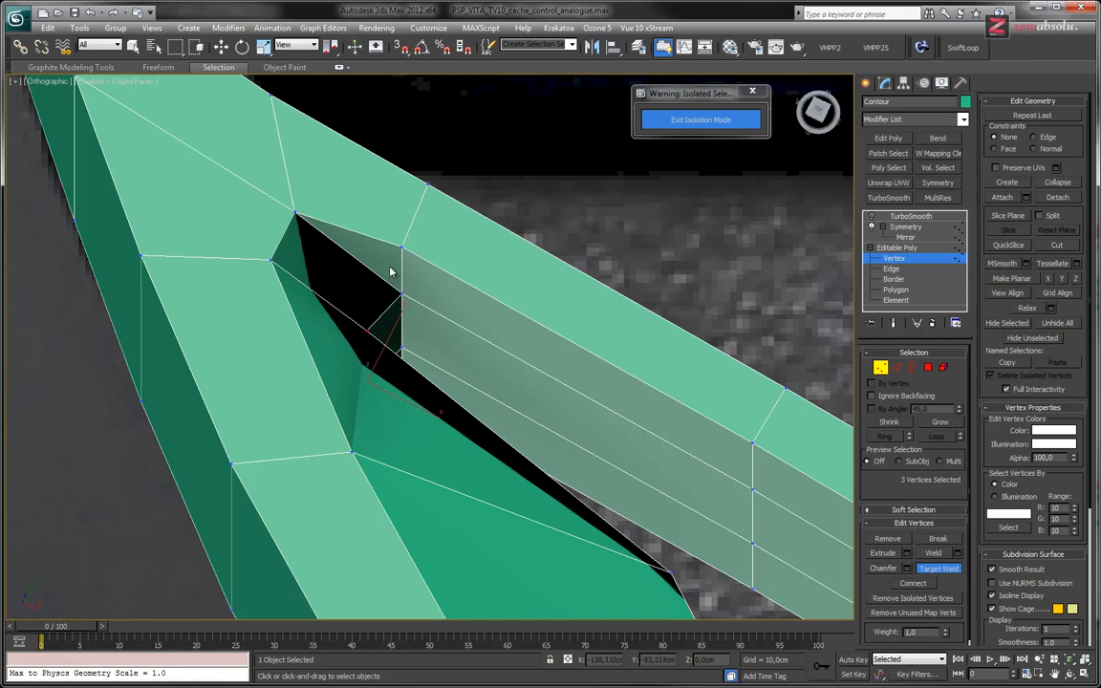
{"action": "middle_click_drag", "start_coordinate": [420, 288], "coordinate": [427, 338], "text": "alt"}
- In the Top view, slide the end wall's column and the thin strip's adjoining cross-section together along the strip toward the reference opening's end
{"action": "key", "text": "t"}
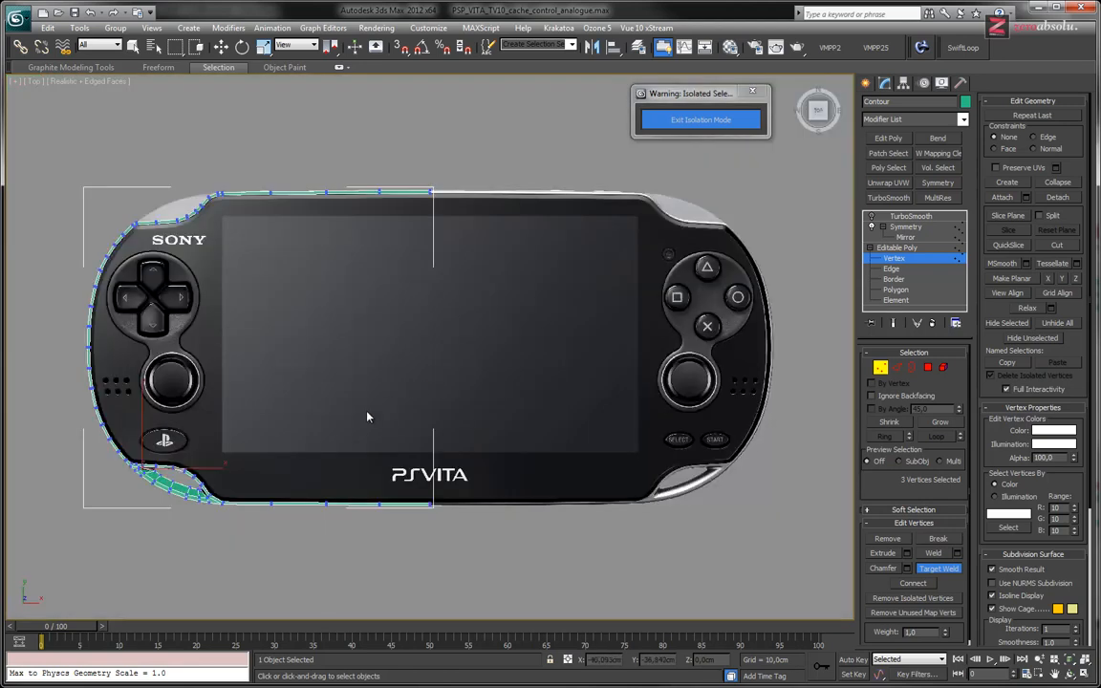
{"action": "middle_click_drag", "start_coordinate": [166, 456], "coordinate": [416, 293]}
{"action": "scroll", "coordinate": [400, 333], "scroll_direction": "up", "scroll_amount": 10}
{"action": "scroll", "coordinate": [428, 230], "scroll_direction": "down", "scroll_amount": 5}
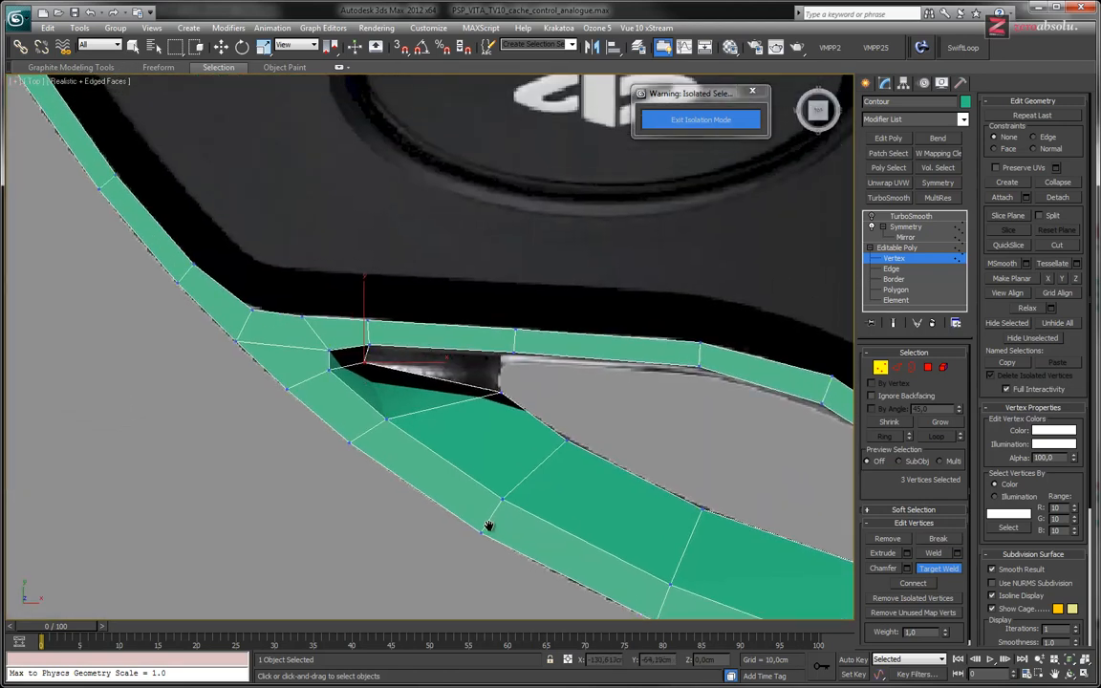
{"action": "scroll", "coordinate": [351, 366], "scroll_direction": "up", "scroll_amount": 3}
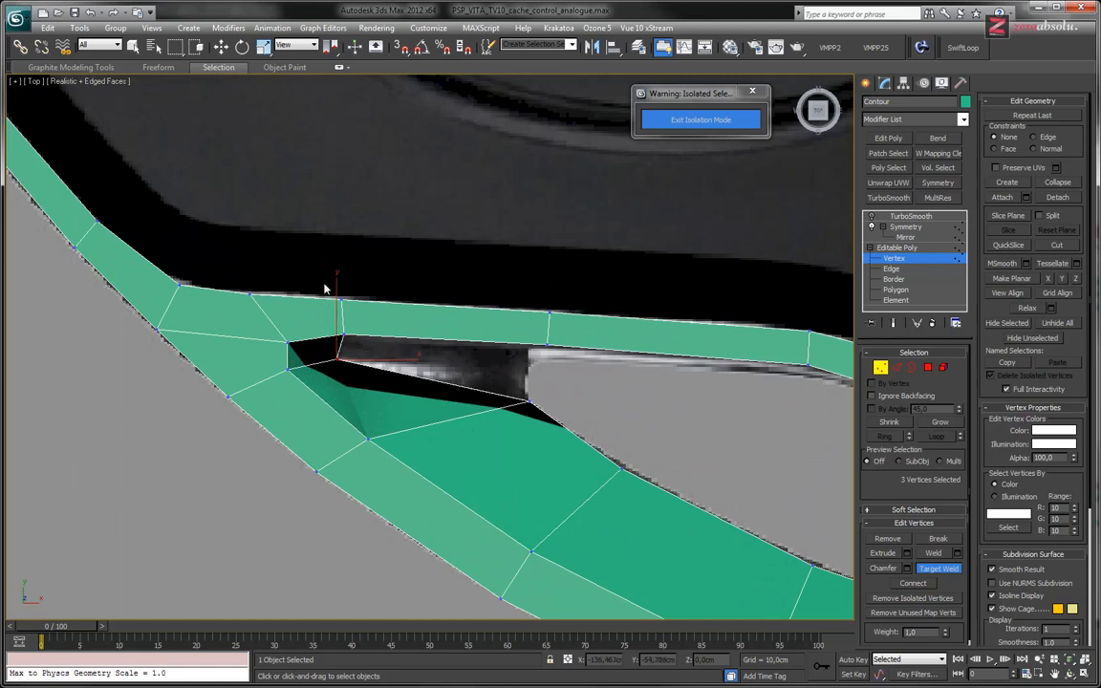
{"action": "key", "text": "w"}
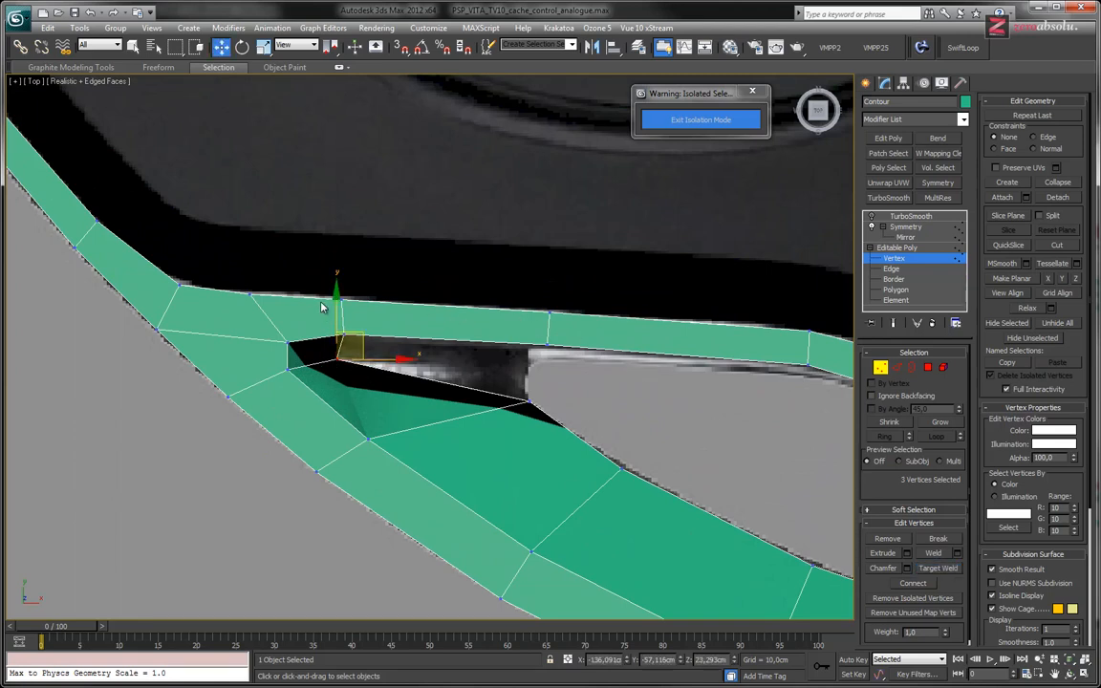
{"action": "left_click_drag", "start_coordinate": [367, 368], "coordinate": [370, 374]}
{"action": "left_click_drag", "start_coordinate": [365, 331], "coordinate": [513, 343]}
{"action": "middle_click_drag", "start_coordinate": [512, 357], "coordinate": [539, 397], "text": "alt"}
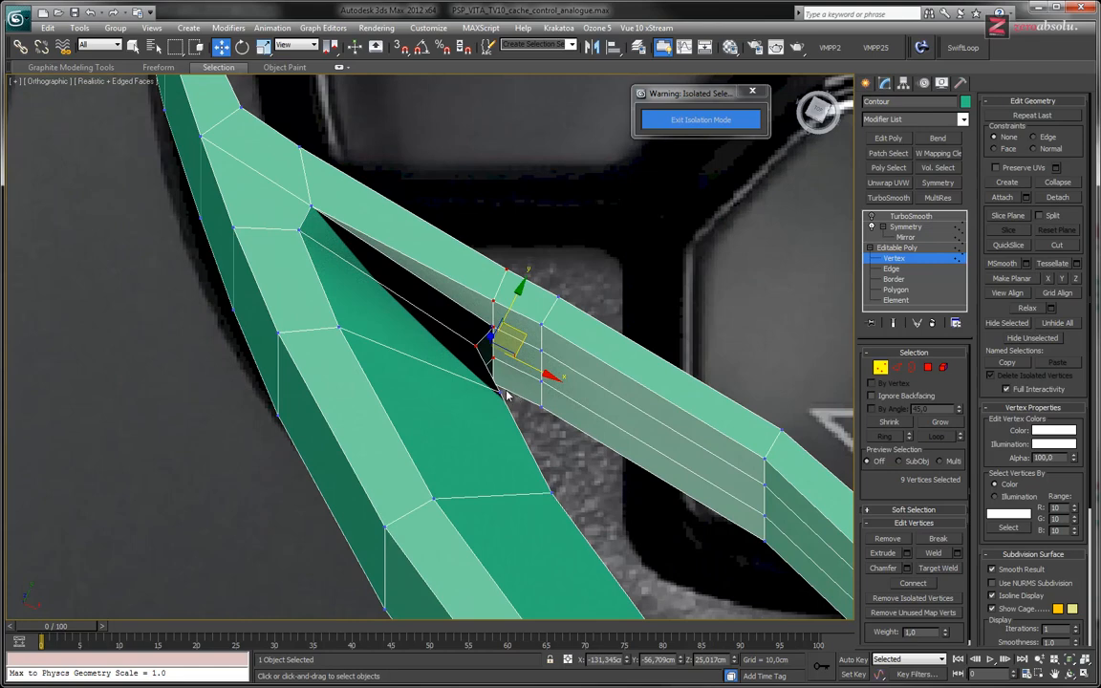
- Shift the end wall's lower three-vertex column and junction vertex toward the outer band, and fine-tune the column's position separately
{"action": "middle_click_drag", "start_coordinate": [454, 359], "coordinate": [484, 374], "text": "alt"}
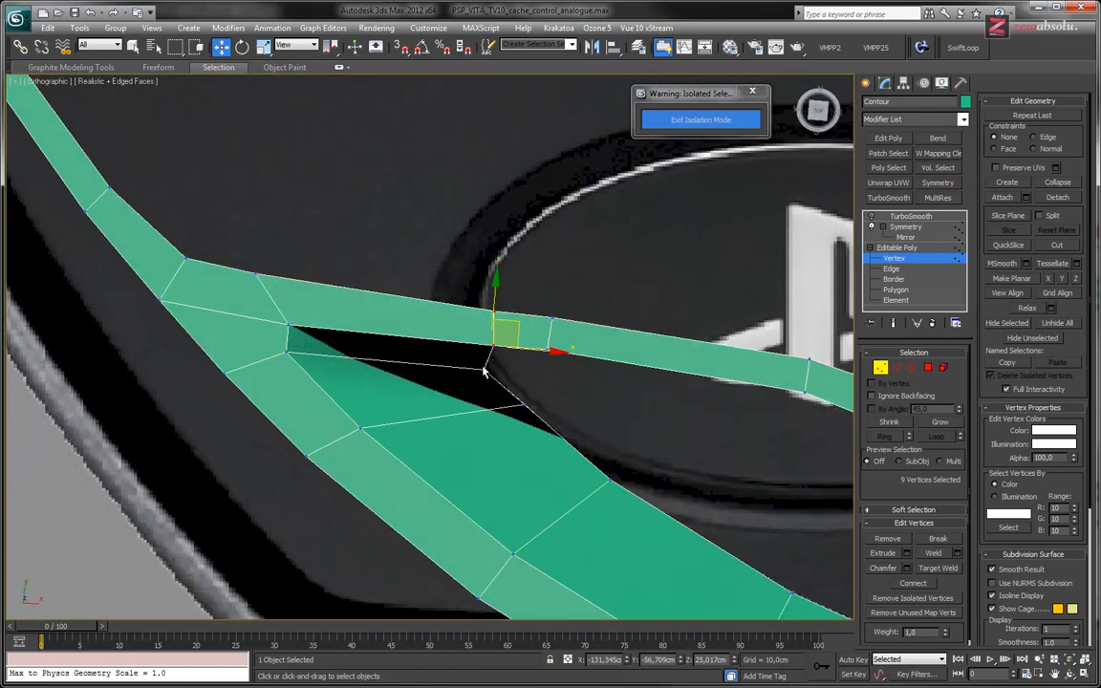
{"action": "left_click_drag", "start_coordinate": [501, 379], "coordinate": [356, 373]}
{"action": "left_click_drag", "start_coordinate": [447, 361], "coordinate": [504, 385]}
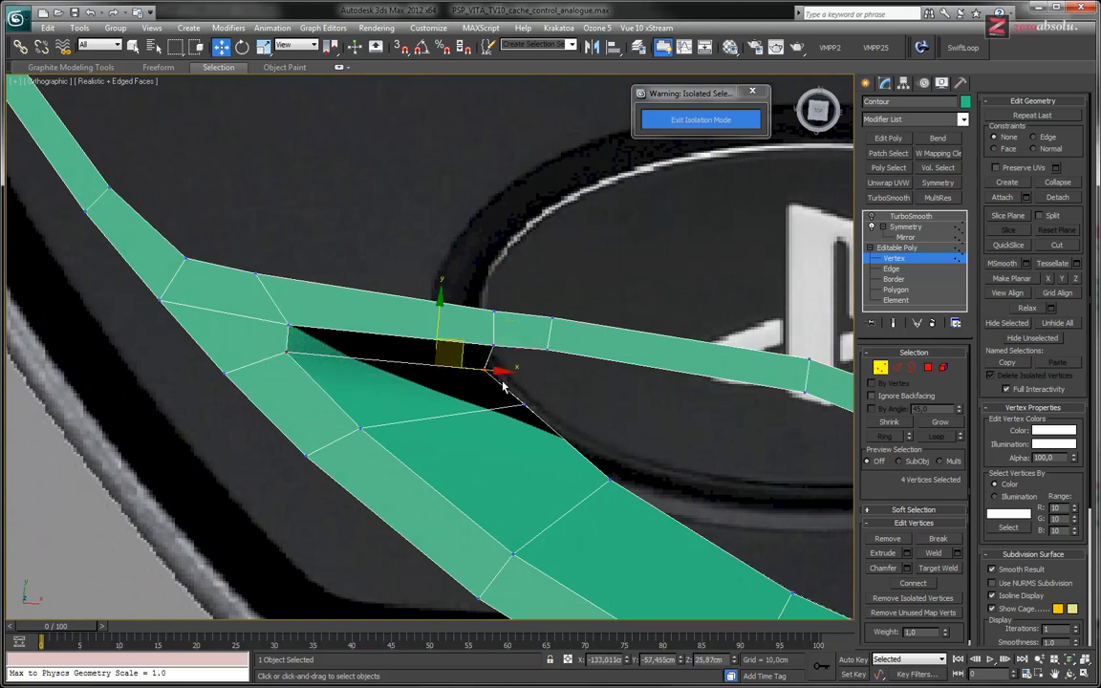
{"action": "left_click_drag", "start_coordinate": [437, 314], "coordinate": [439, 331]}
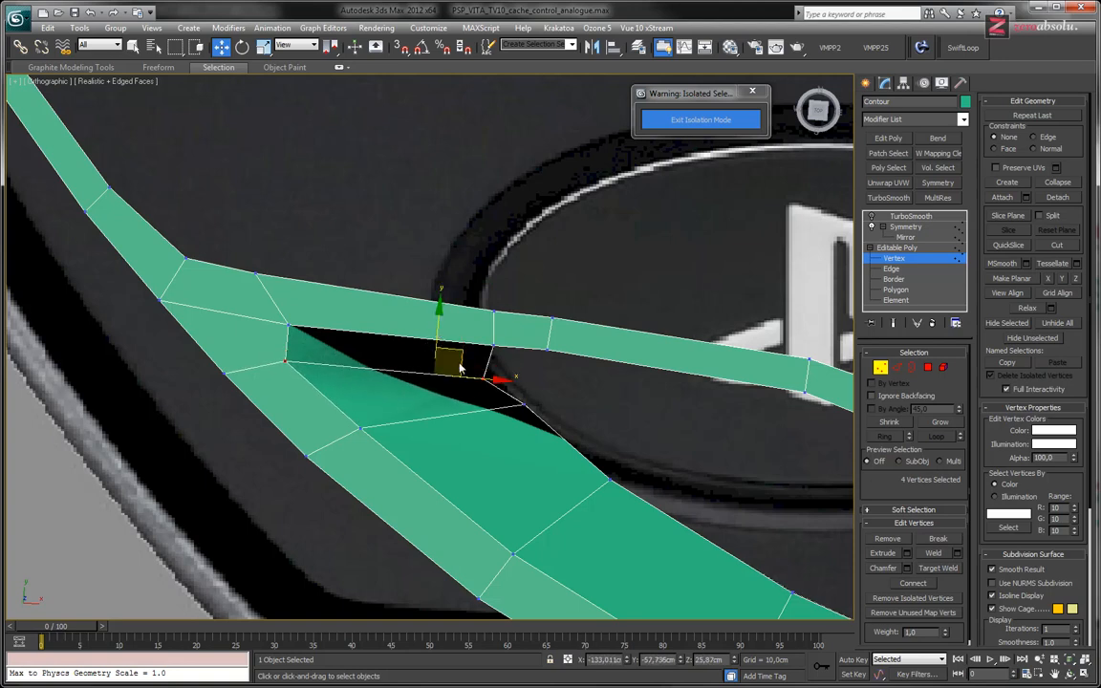
{"action": "left_click_drag", "start_coordinate": [482, 374], "coordinate": [535, 392]}
{"action": "key", "text": "t"}
{"action": "key", "text": "z"}
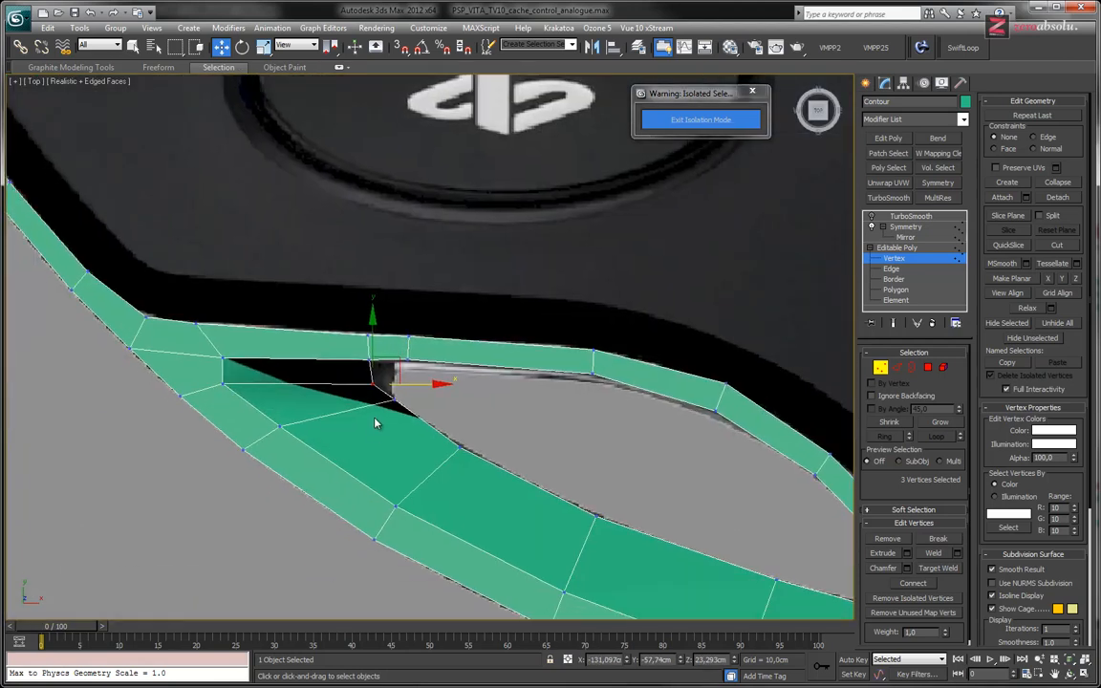
- Nudge the ledge's corner column along the reference's opening edge and shift the matching three outer-band vertices away from the junction
{"action": "left_click_drag", "start_coordinate": [392, 406], "coordinate": [384, 412]}
{"action": "left_click_drag", "start_coordinate": [419, 375], "coordinate": [430, 389]}
{"action": "left_click_drag", "start_coordinate": [291, 421], "coordinate": [217, 484]}
{"action": "left_click_drag", "start_coordinate": [276, 418], "coordinate": [299, 436]}
- Slide the thin strip's next six-vertex cross-section farther along the strip, away from the end wall
{"action": "middle_click_drag", "start_coordinate": [377, 392], "coordinate": [355, 376]}
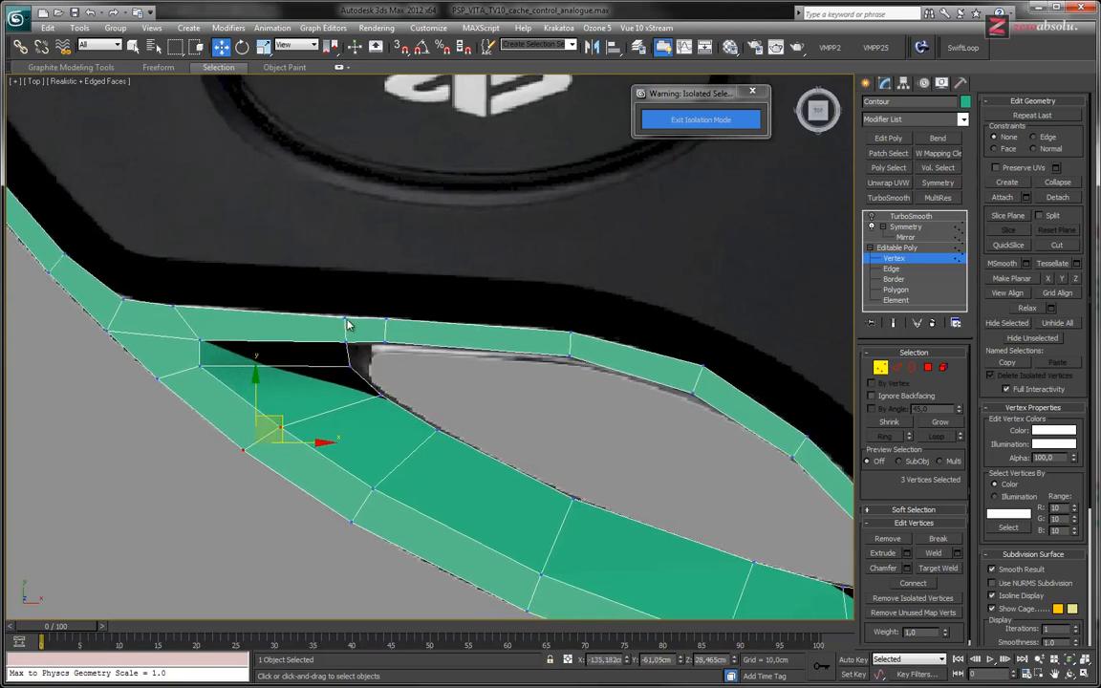
{"action": "middle_click_drag", "start_coordinate": [427, 365], "coordinate": [410, 357], "text": "alt"}
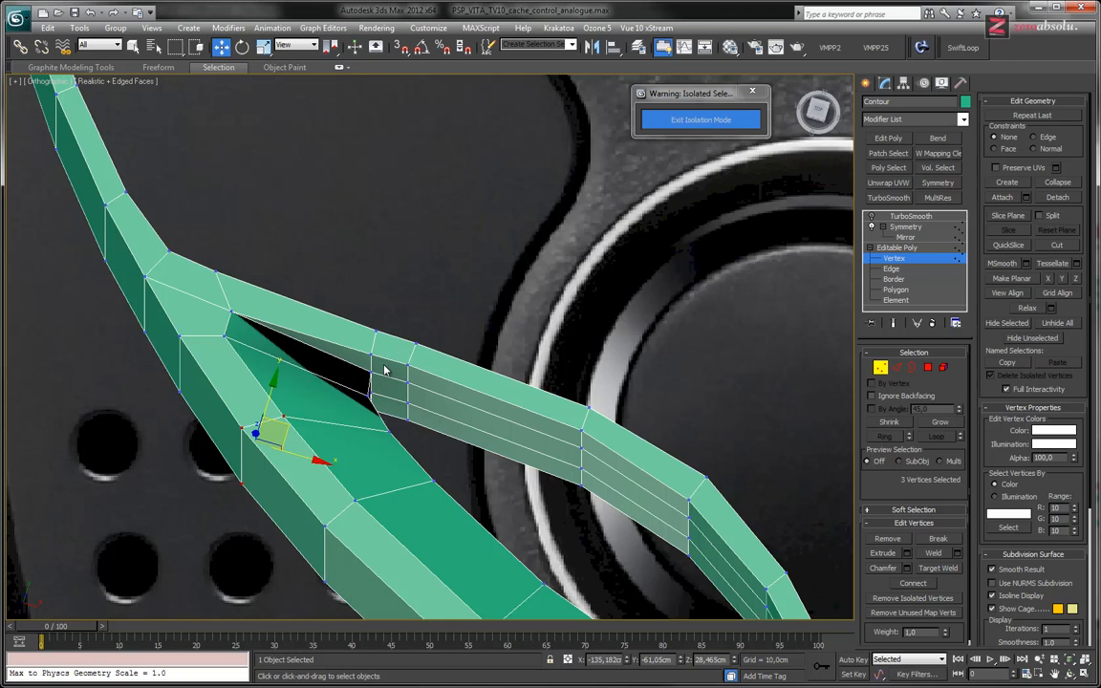
{"action": "middle_click_drag", "start_coordinate": [411, 415], "coordinate": [433, 425], "text": "alt"}
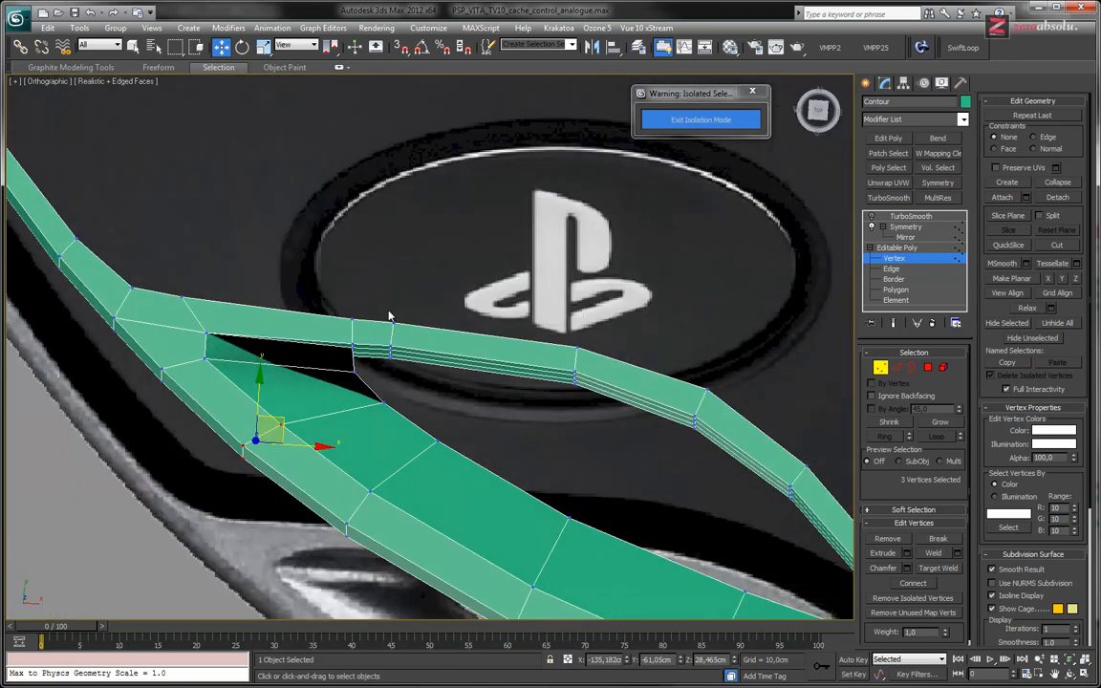
{"action": "left_click_drag", "start_coordinate": [413, 369], "coordinate": [440, 329]}
- Remove the thin strip's cross-section edges that continue up from the end wall's column, along with their vertices
{"action": "middle_click_drag", "start_coordinate": [367, 353], "coordinate": [358, 330], "text": "alt"}
{"action": "scroll", "coordinate": [357, 330], "scroll_direction": "up", "scroll_amount": 4}
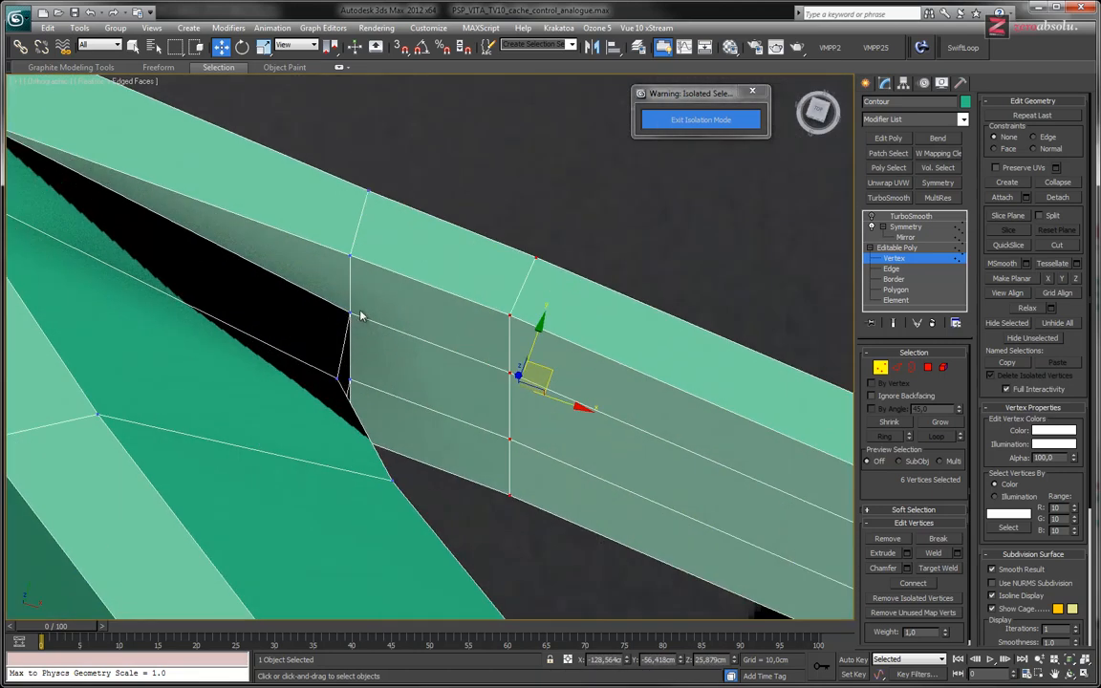
{"action": "left_click", "coordinate": [889, 268]}
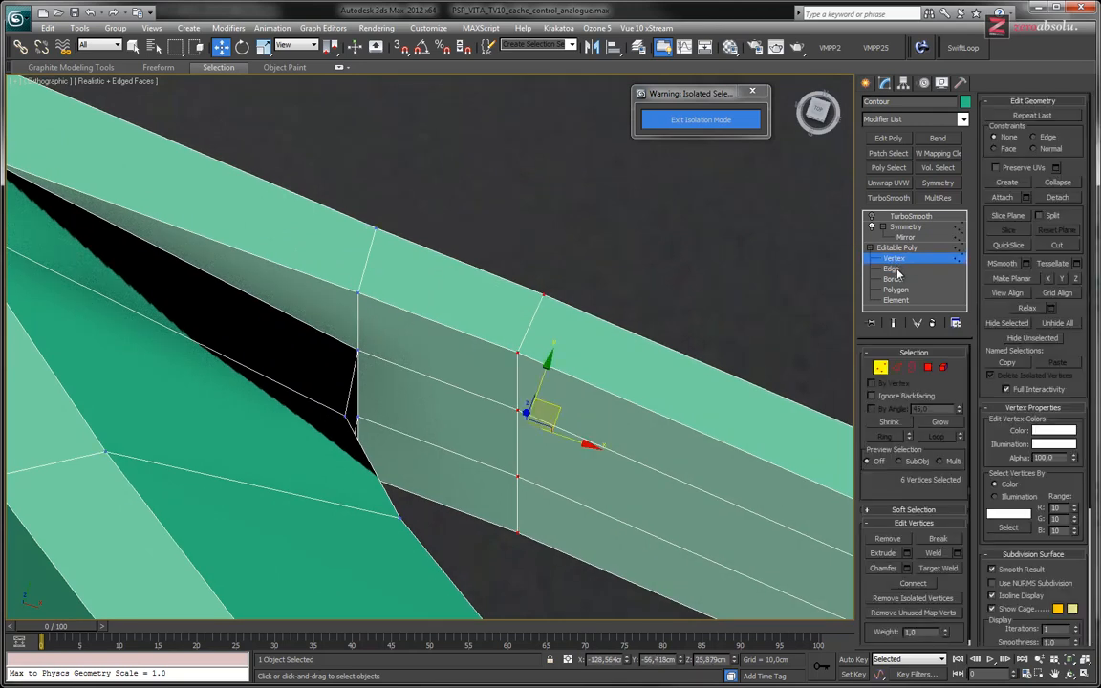
{"action": "left_click", "coordinate": [360, 331]}
{"action": "left_click", "coordinate": [365, 271], "text": "ctrl"}
{"action": "middle_click_drag", "start_coordinate": [385, 281], "coordinate": [388, 341], "text": "alt"}
{"action": "left_click", "coordinate": [397, 359], "text": "ctrl"}
{"action": "middle_click_drag", "start_coordinate": [443, 418], "coordinate": [507, 343]}
{"action": "scroll", "coordinate": [447, 300], "scroll_direction": "down", "scroll_amount": 3}
{"action": "key", "text": "ctrl+BackSpace"}
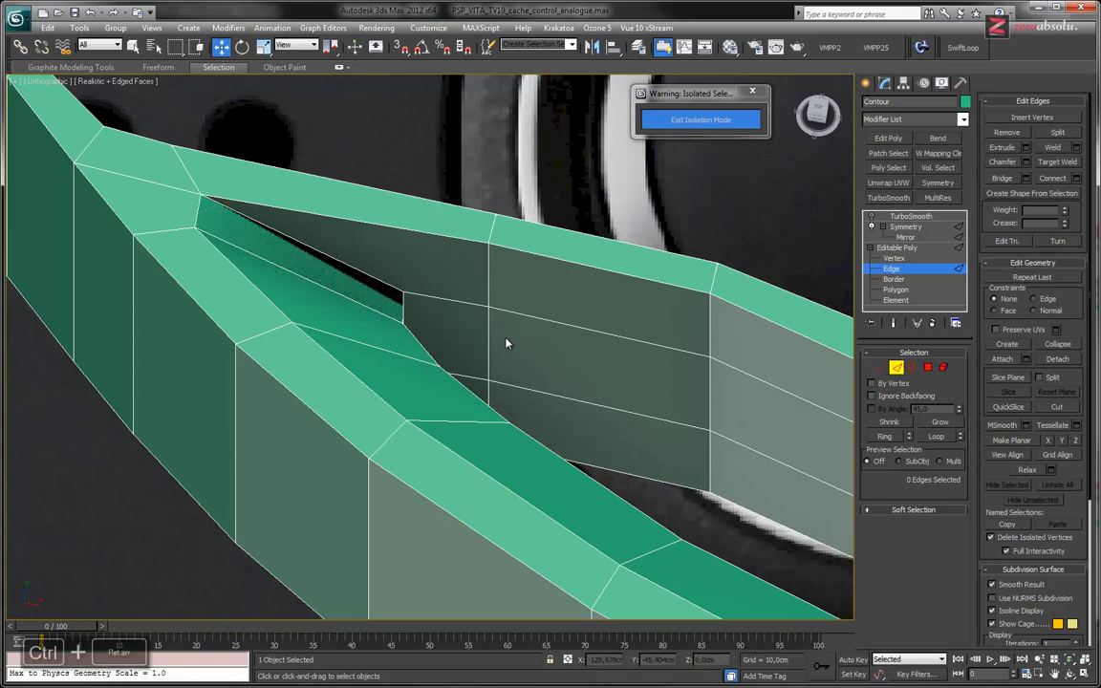
{"action": "mouse_move", "coordinate": [404, 259]}
{"action": "middle_mouse_down", "text": "alt"}
{"action": "mouse_move", "coordinate": [391, 285]}
{"action": "mouse_move", "coordinate": [322, 285]}
{"action": "mouse_move", "coordinate": [404, 271]}
{"action": "middle_mouse_up", "text": "alt"}
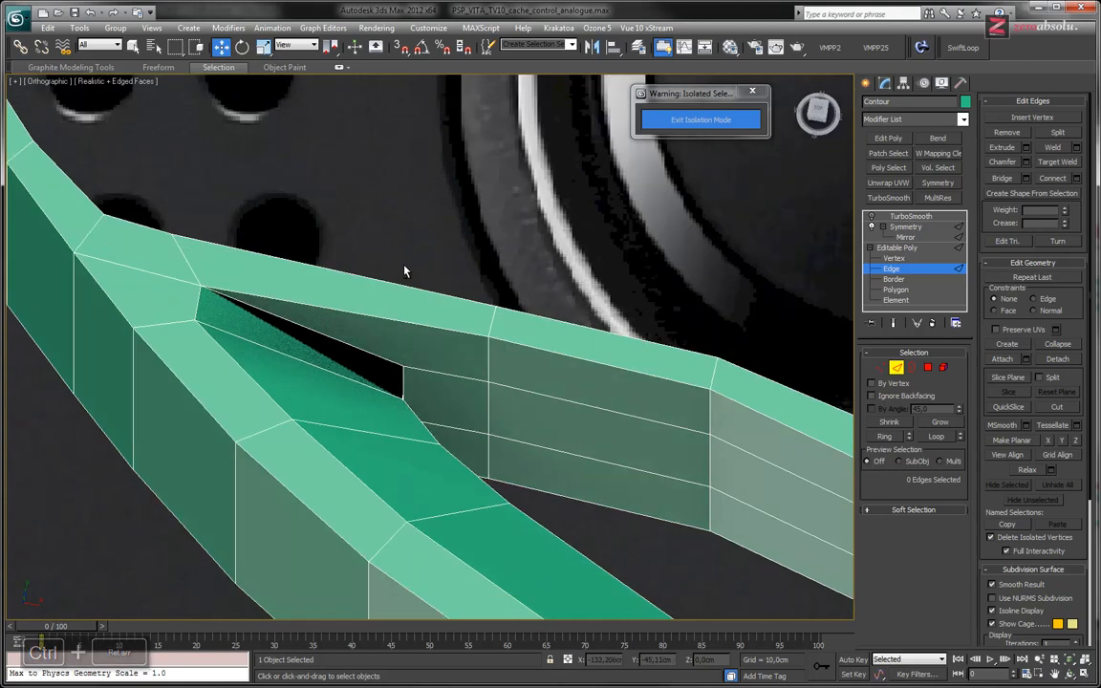
- In the Top view, move the end wall's two vertex columns toward the end of the reference opening
{"action": "key", "text": "4"}
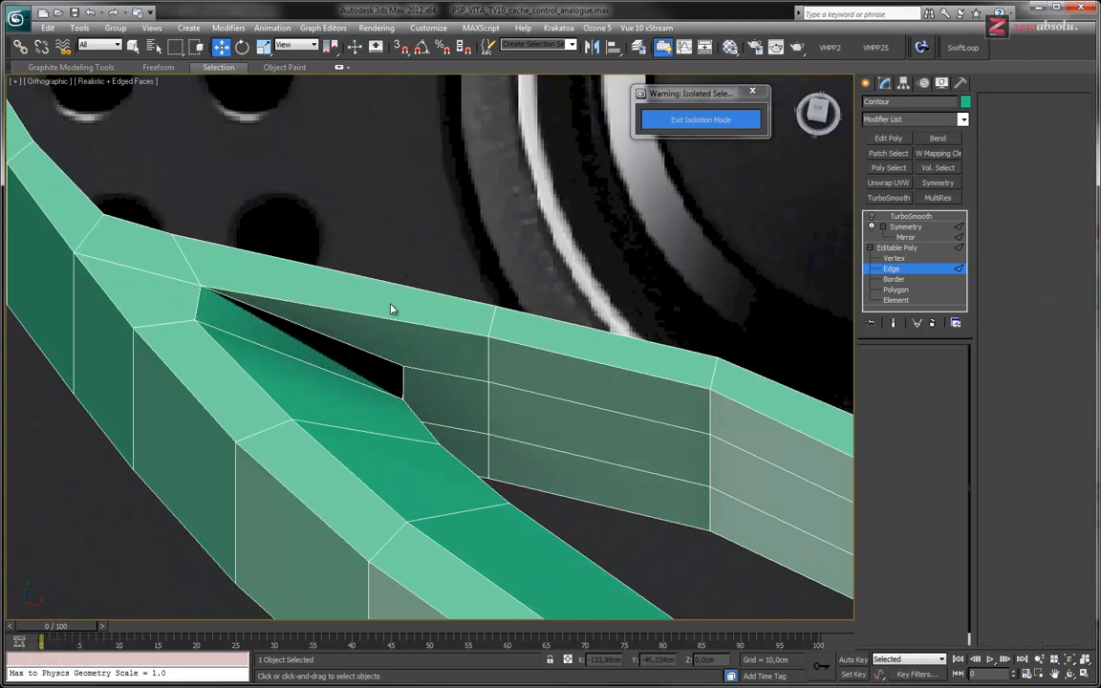
{"action": "left_click", "coordinate": [393, 307]}
{"action": "mouse_move", "coordinate": [462, 309]}
{"action": "middle_mouse_down", "text": "alt"}
{"action": "mouse_move", "coordinate": [347, 291]}
{"action": "mouse_move", "coordinate": [450, 292]}
{"action": "mouse_move", "coordinate": [488, 325]}
{"action": "mouse_move", "coordinate": [486, 307]}
{"action": "mouse_move", "coordinate": [472, 315]}
{"action": "middle_mouse_up", "text": "alt"}
{"action": "scroll", "coordinate": [489, 325], "scroll_direction": "down", "scroll_amount": 8}
{"action": "key", "text": "t"}
{"action": "middle_click_drag", "start_coordinate": [202, 397], "coordinate": [438, 237]}
{"action": "scroll", "coordinate": [405, 300], "scroll_direction": "up", "scroll_amount": 8}
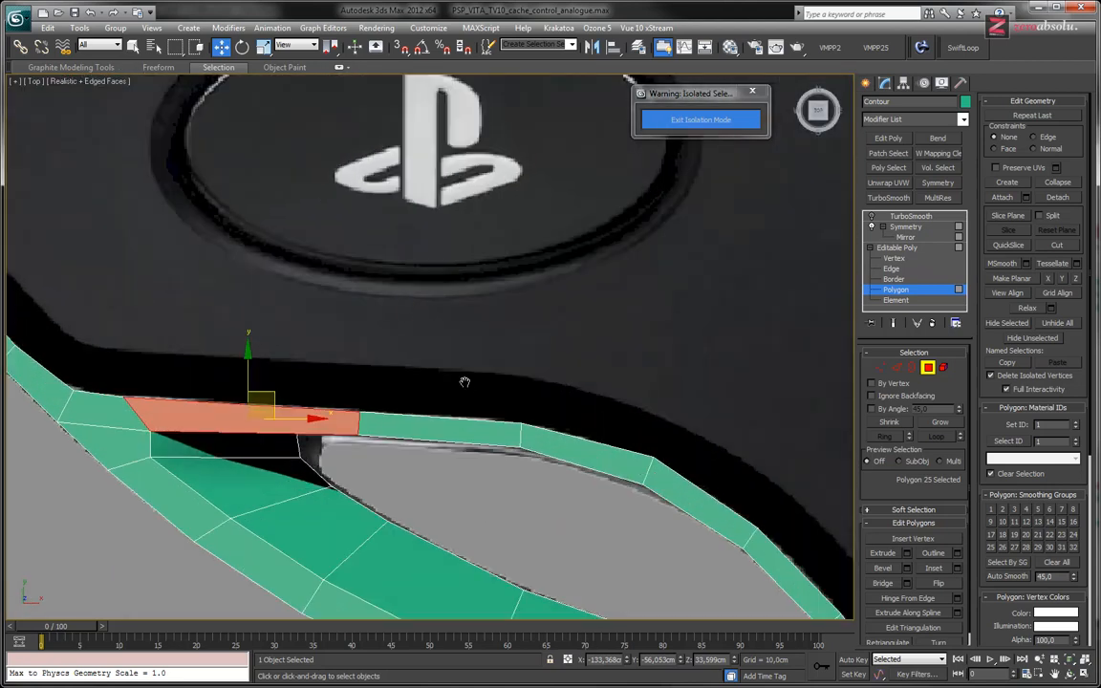
{"action": "scroll", "coordinate": [364, 307], "scroll_direction": "up", "scroll_amount": 3}
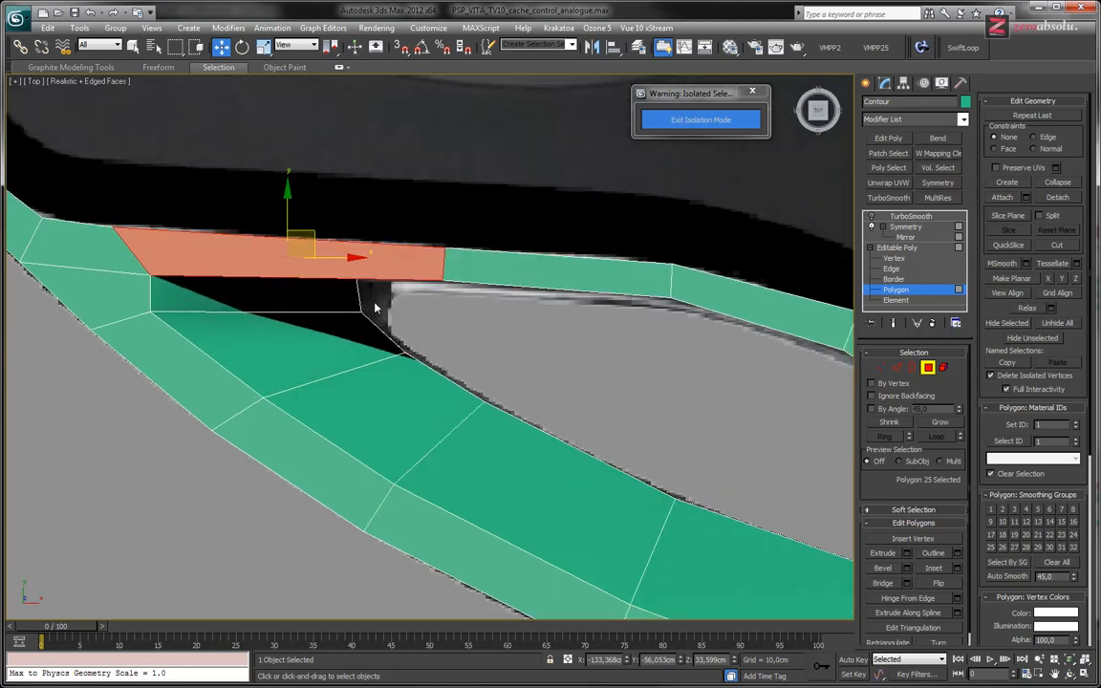
{"action": "key", "text": "1"}
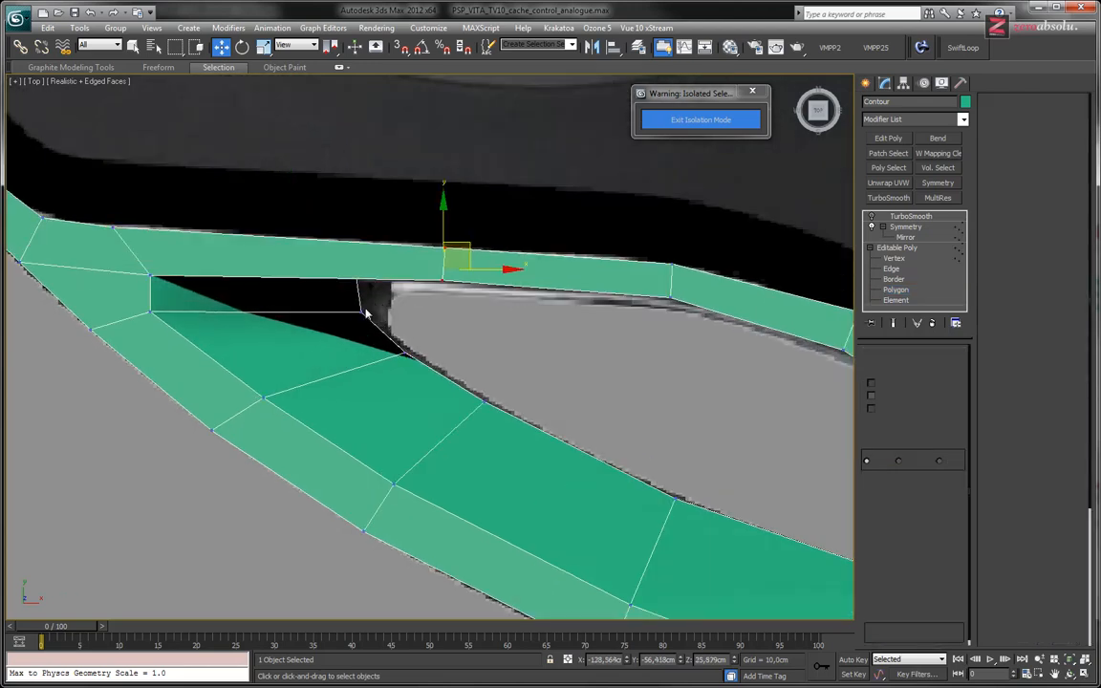
{"action": "left_click_drag", "start_coordinate": [344, 327], "coordinate": [397, 303]}
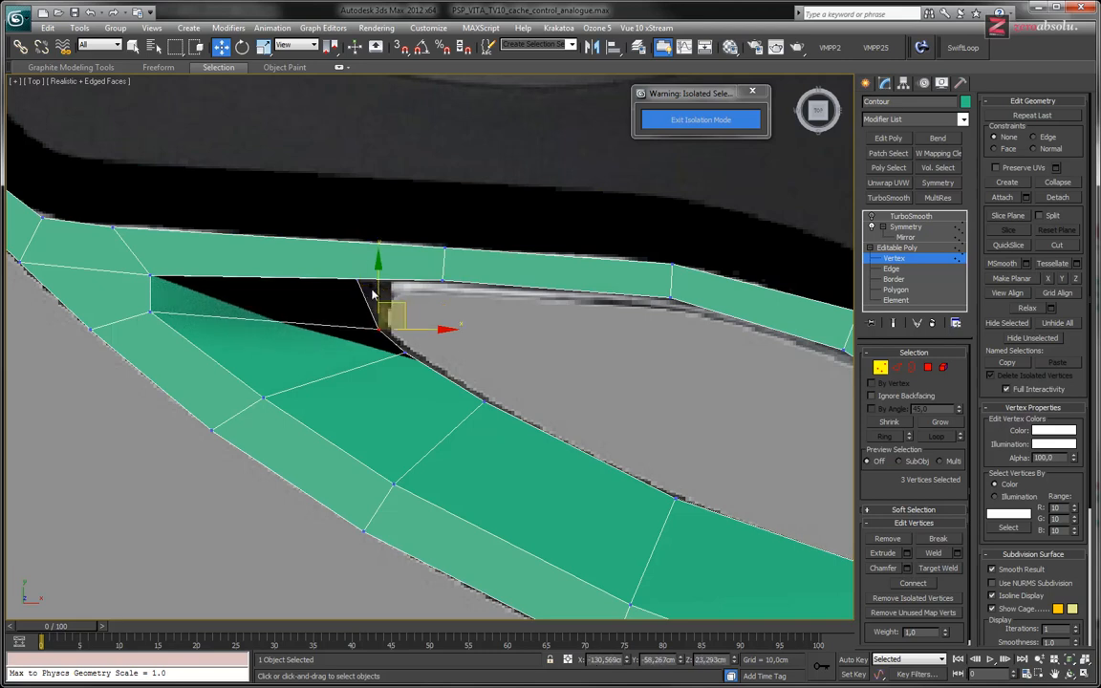
{"action": "left_click", "coordinate": [345, 275]}
{"action": "left_click_drag", "start_coordinate": [379, 257], "coordinate": [414, 259]}
- Enable TurboSmooth on the frame and inspect the smoothed corner opening
{"action": "middle_click_drag", "start_coordinate": [469, 319], "coordinate": [467, 302], "text": "alt"}
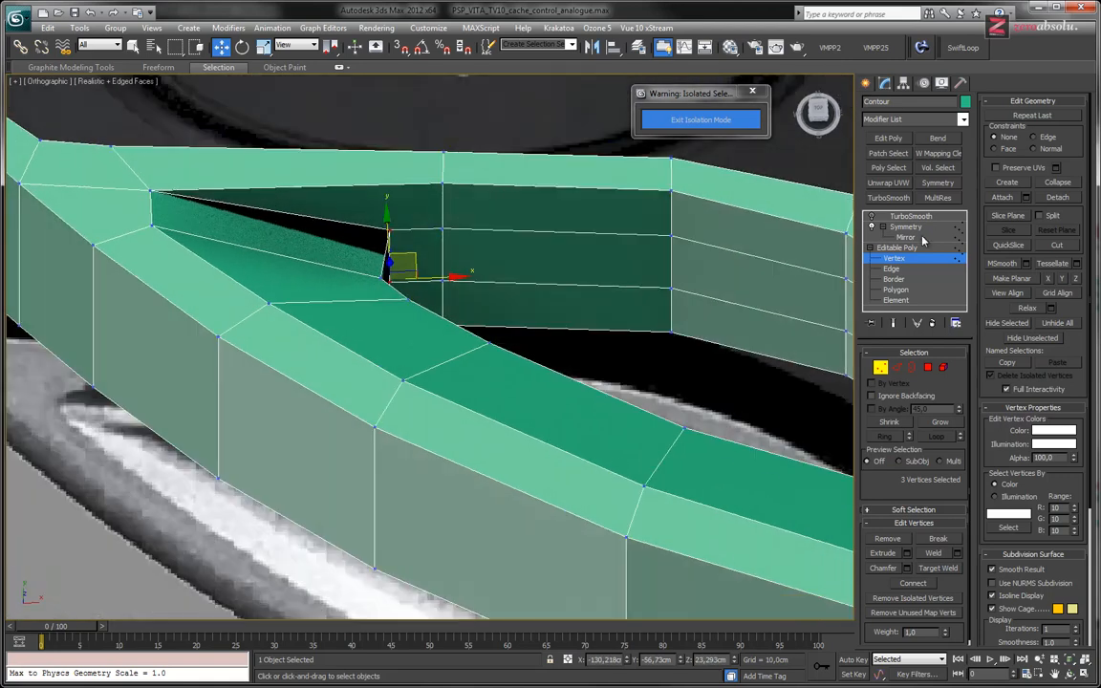
{"action": "left_click", "coordinate": [870, 217]}
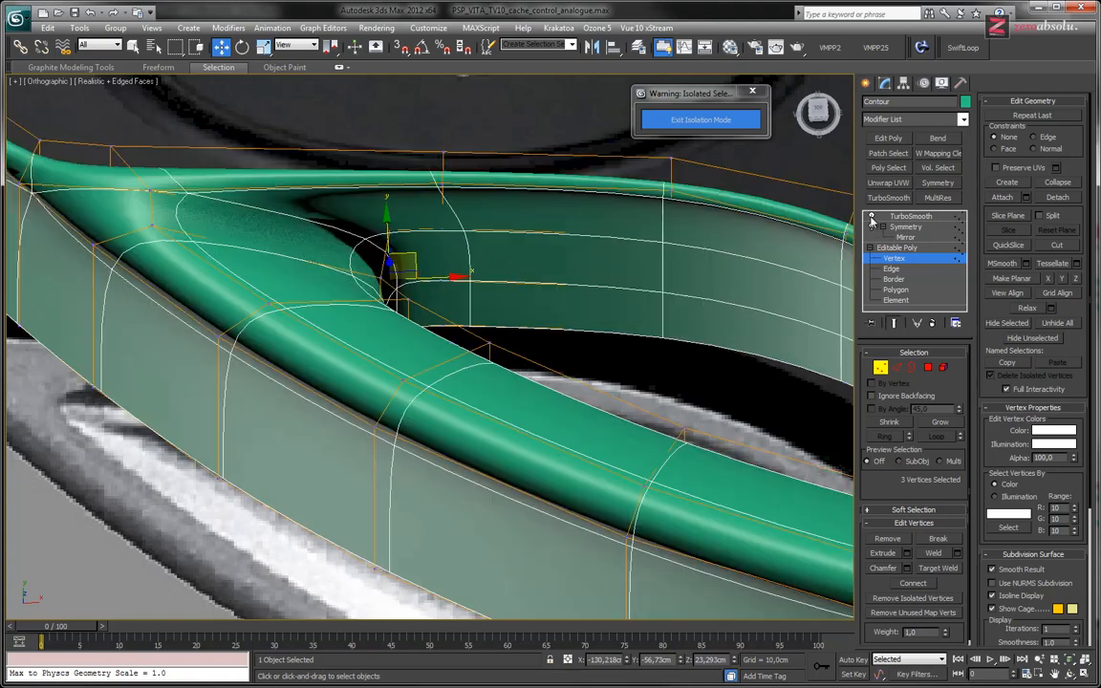
{"action": "middle_click_drag", "start_coordinate": [606, 268], "coordinate": [428, 316], "text": "alt"}
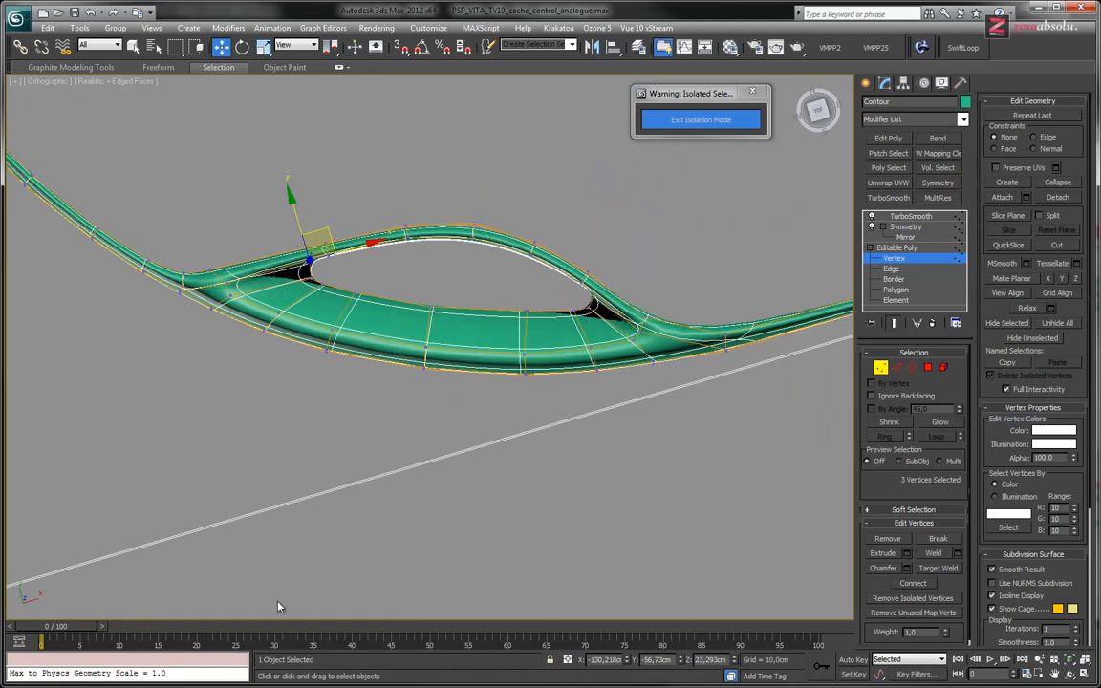
- Switch to the Pale Moon browser, examine the corner opening up close in 10578PSVITA_Image_01.jpg, and return to 3ds Max
{"action": "key", "text": "alt+Tab"}
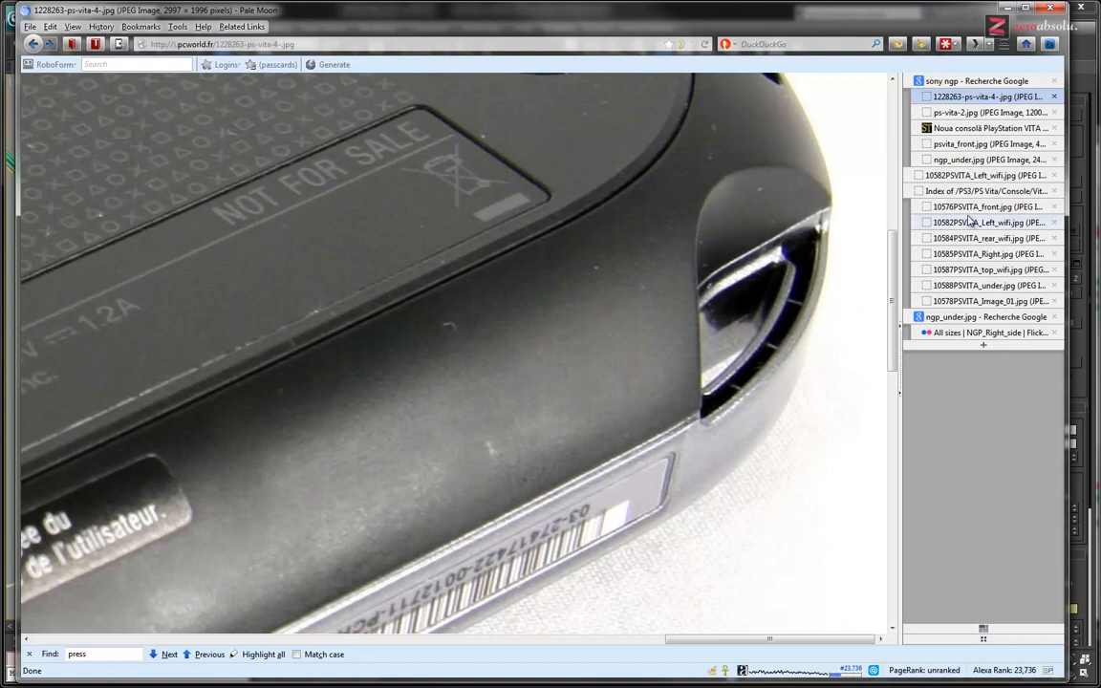
{"action": "left_click", "coordinate": [984, 300]}
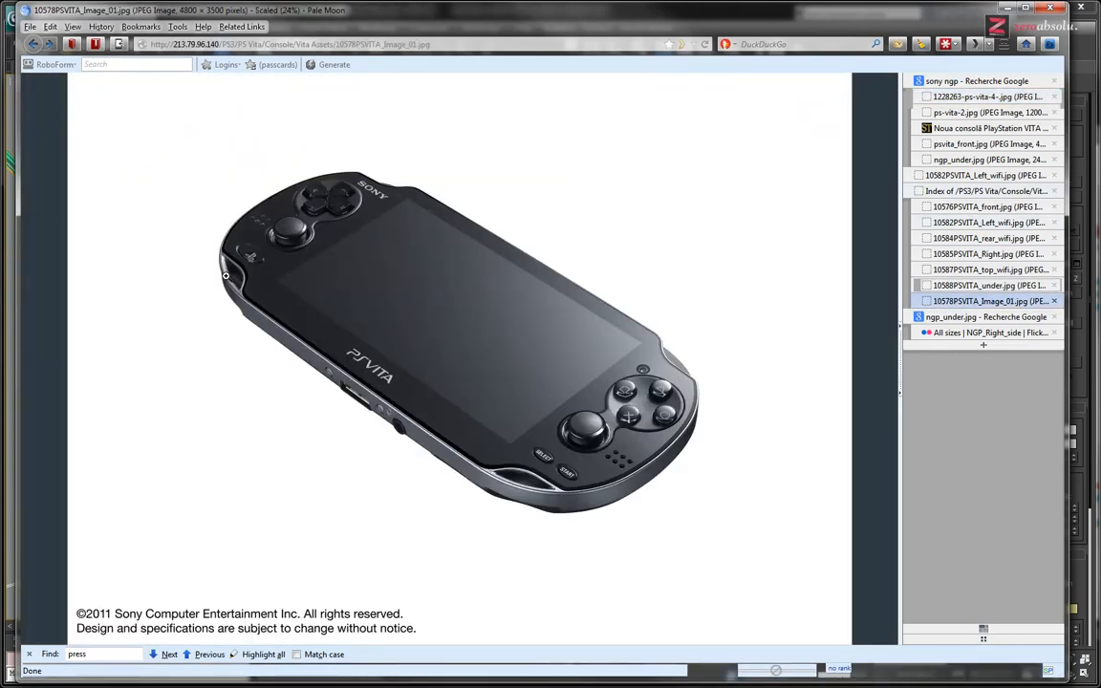
{"action": "left_click", "coordinate": [225, 276]}
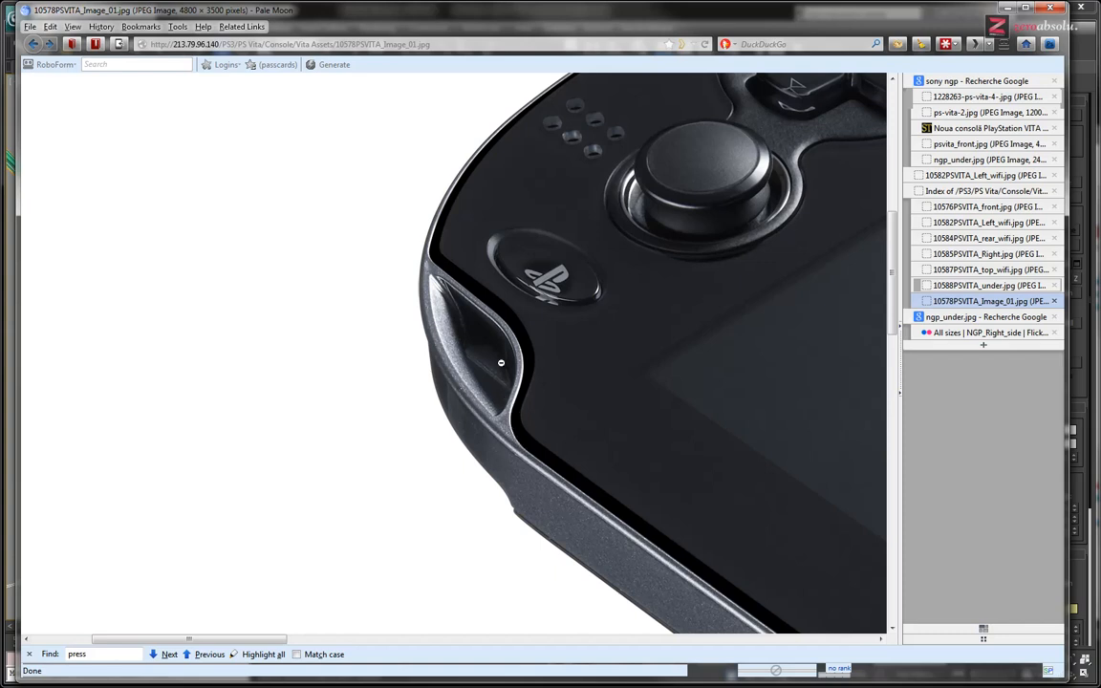
{"action": "key", "text": "alt+Tab"}
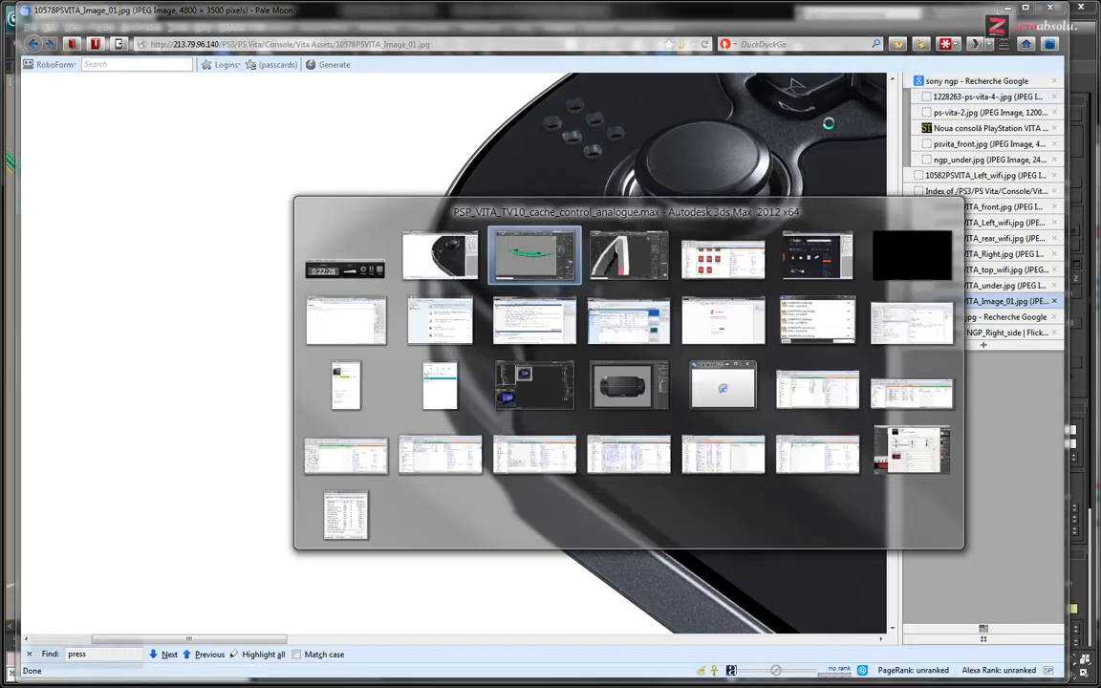
- Leave vertex editing and inspect both ends of the smoothed corner opening
{"action": "middle_click_drag", "start_coordinate": [376, 267], "coordinate": [364, 233], "text": "alt"}
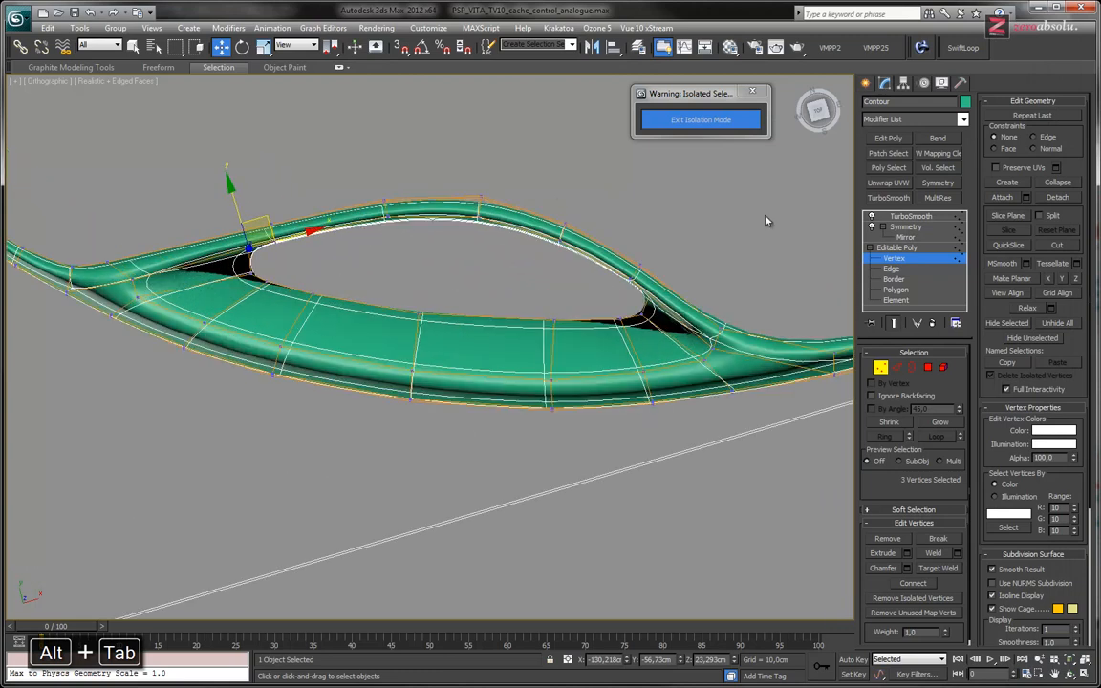
{"action": "left_click", "coordinate": [903, 247]}
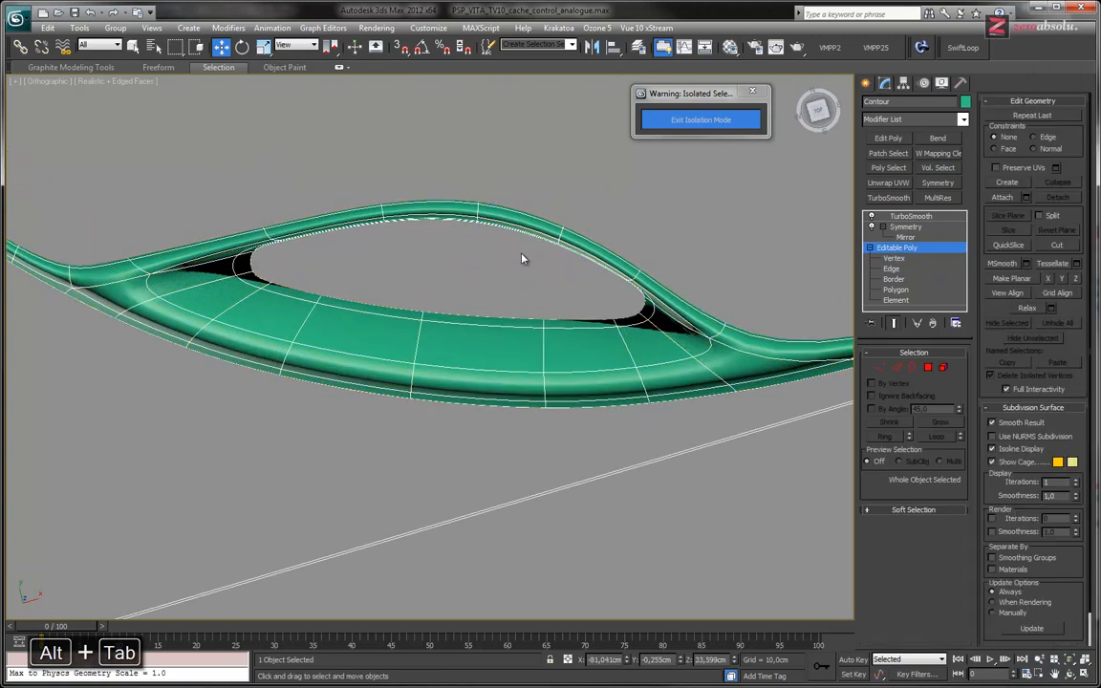
{"action": "scroll", "coordinate": [468, 228], "scroll_direction": "up", "scroll_amount": 10}
{"action": "middle_click_drag", "start_coordinate": [468, 225], "coordinate": [447, 304], "text": "alt"}
{"action": "middle_click_drag", "start_coordinate": [416, 169], "coordinate": [698, 449]}
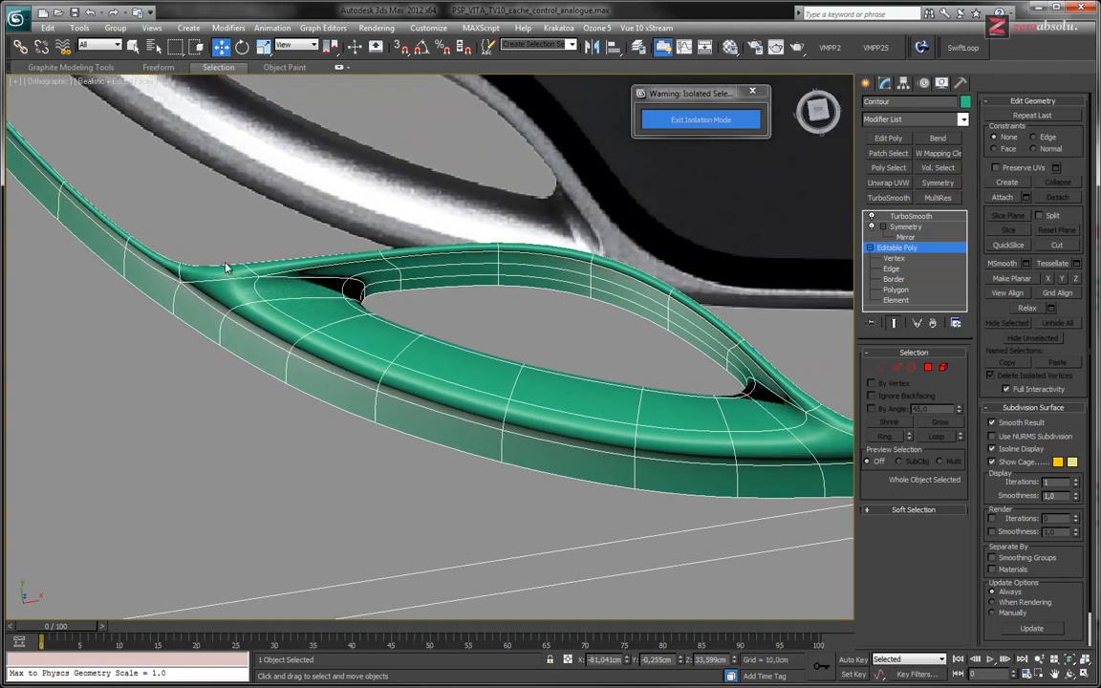
{"action": "middle_click_drag", "start_coordinate": [188, 291], "coordinate": [336, 395]}
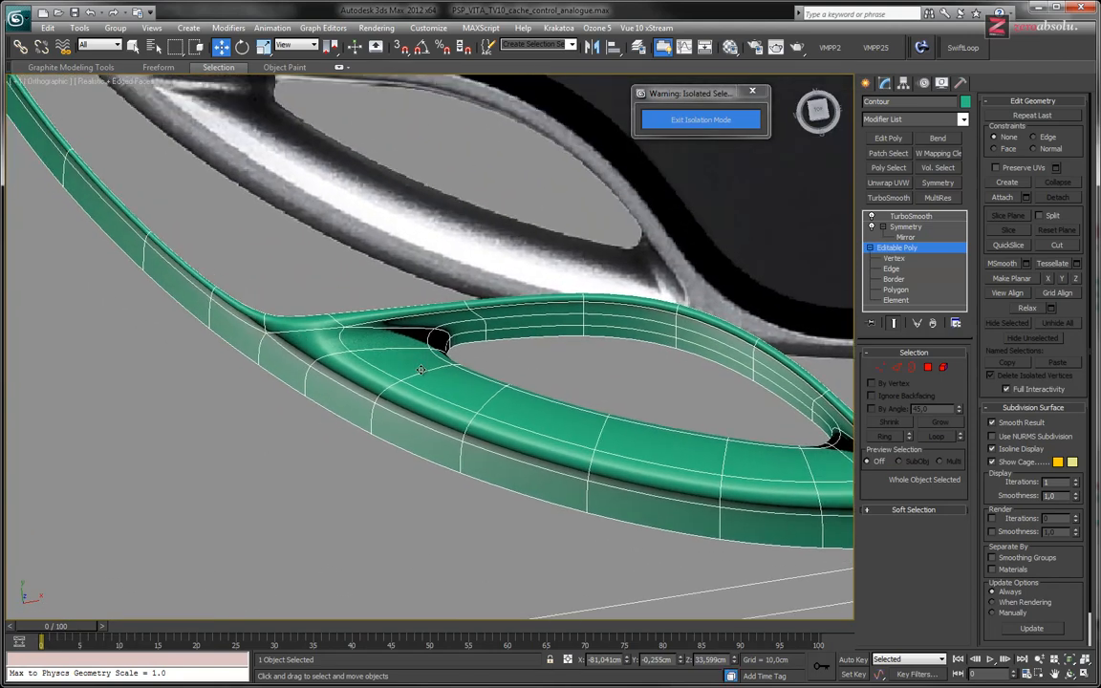
- With the unsmoothed mesh shown, insert a SwiftLoop edge loop around the frame's outer wall just below its upper edge
{"action": "left_click", "coordinate": [895, 279]}
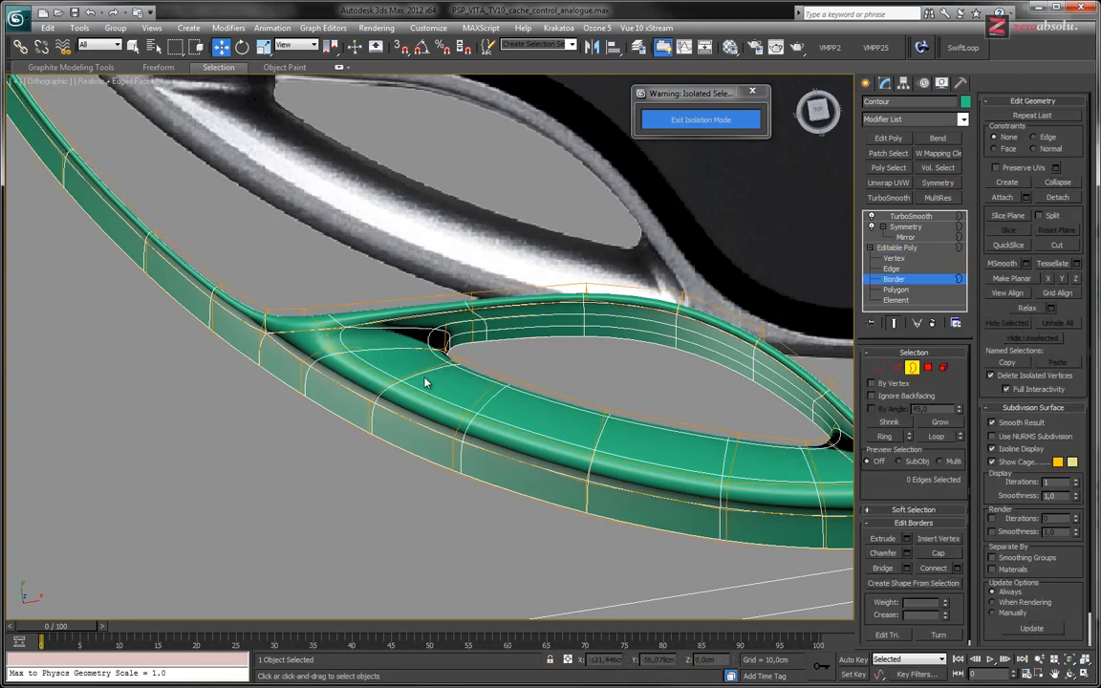
{"action": "left_click", "coordinate": [893, 323]}
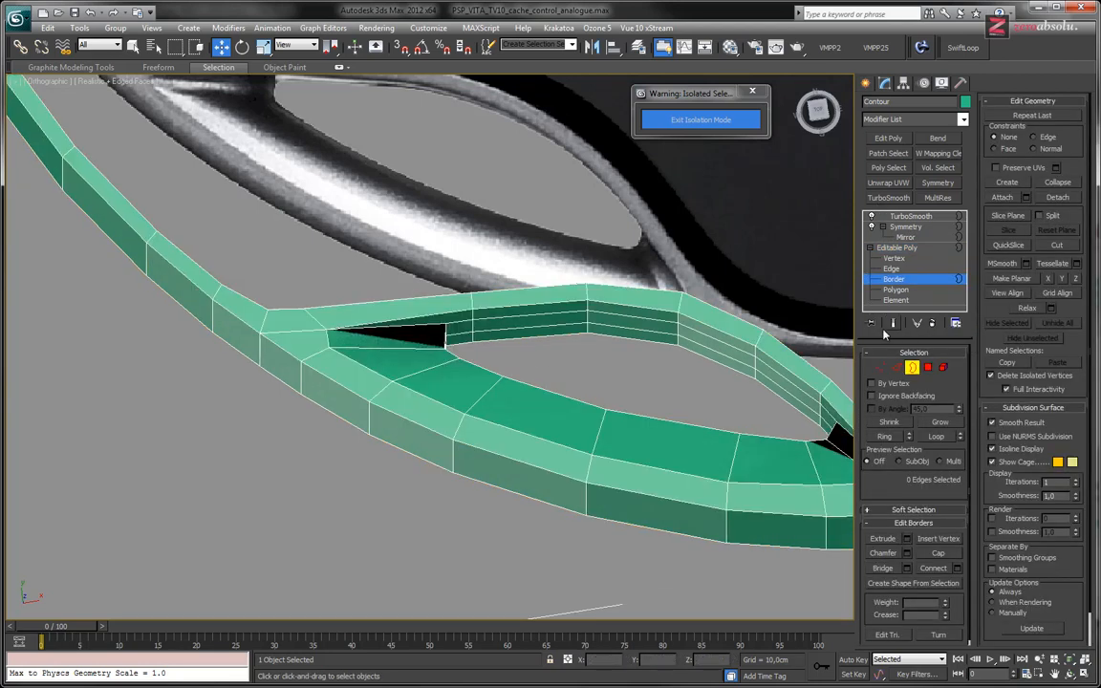
{"action": "middle_click_drag", "start_coordinate": [393, 342], "coordinate": [421, 316]}
{"action": "scroll", "coordinate": [421, 318], "scroll_direction": "down", "scroll_amount": 3}
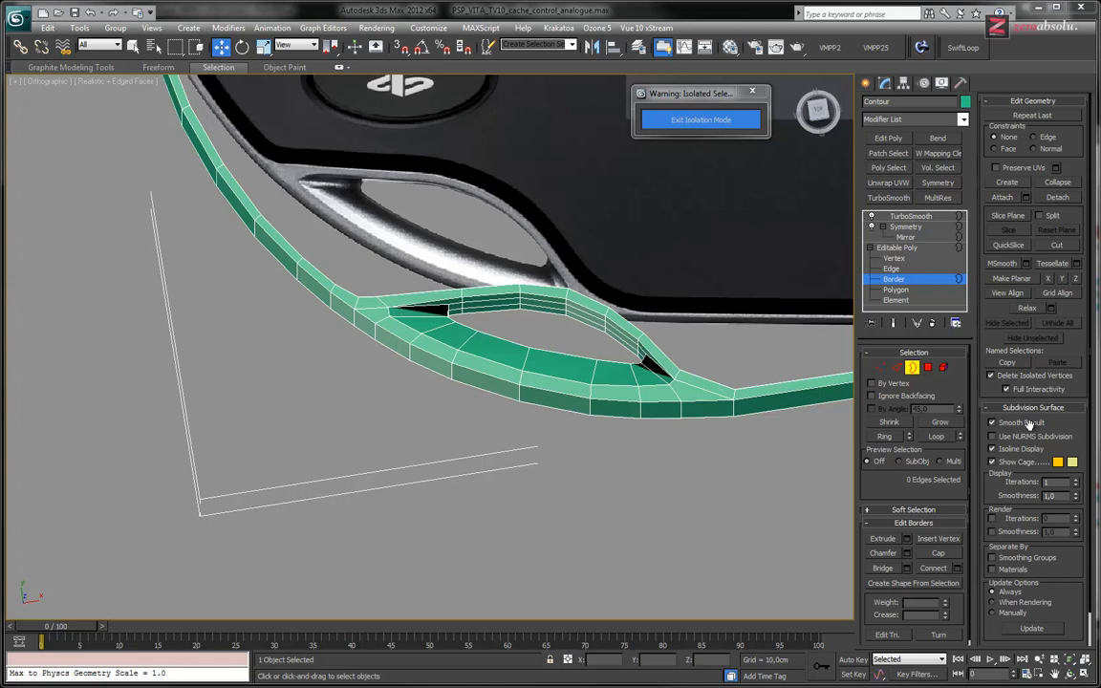
{"action": "middle_click_drag", "start_coordinate": [390, 377], "coordinate": [400, 352], "text": "alt"}
{"action": "left_click", "coordinate": [963, 47]}
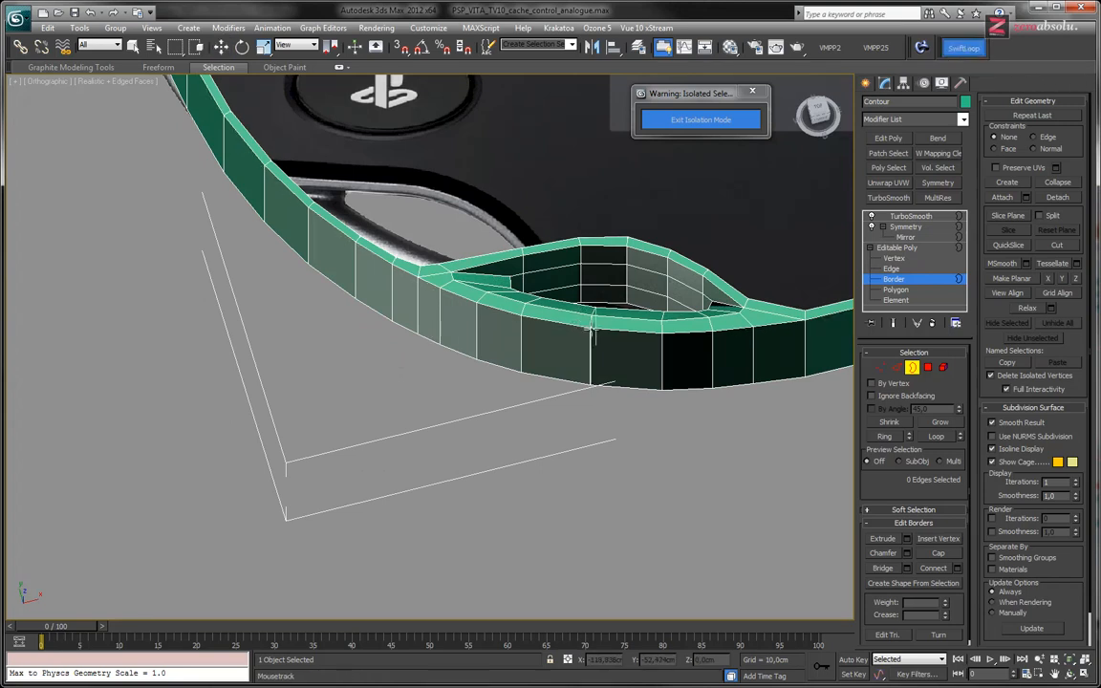
{"action": "scroll", "coordinate": [589, 327], "scroll_direction": "up", "scroll_amount": 8}
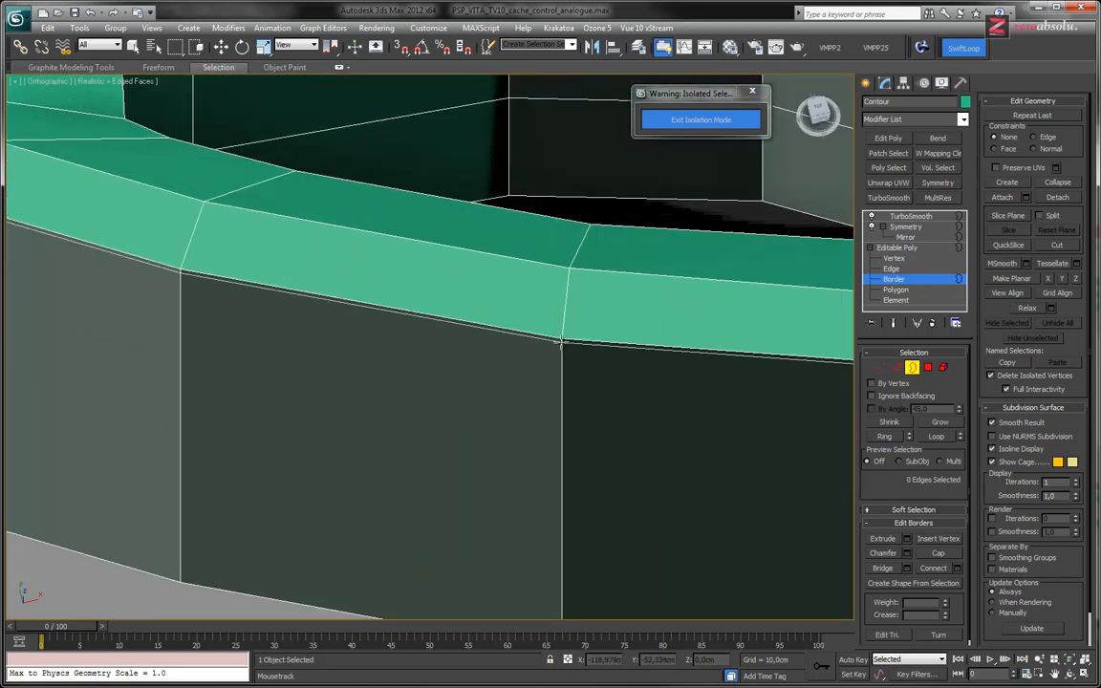
{"action": "left_click", "coordinate": [562, 340]}
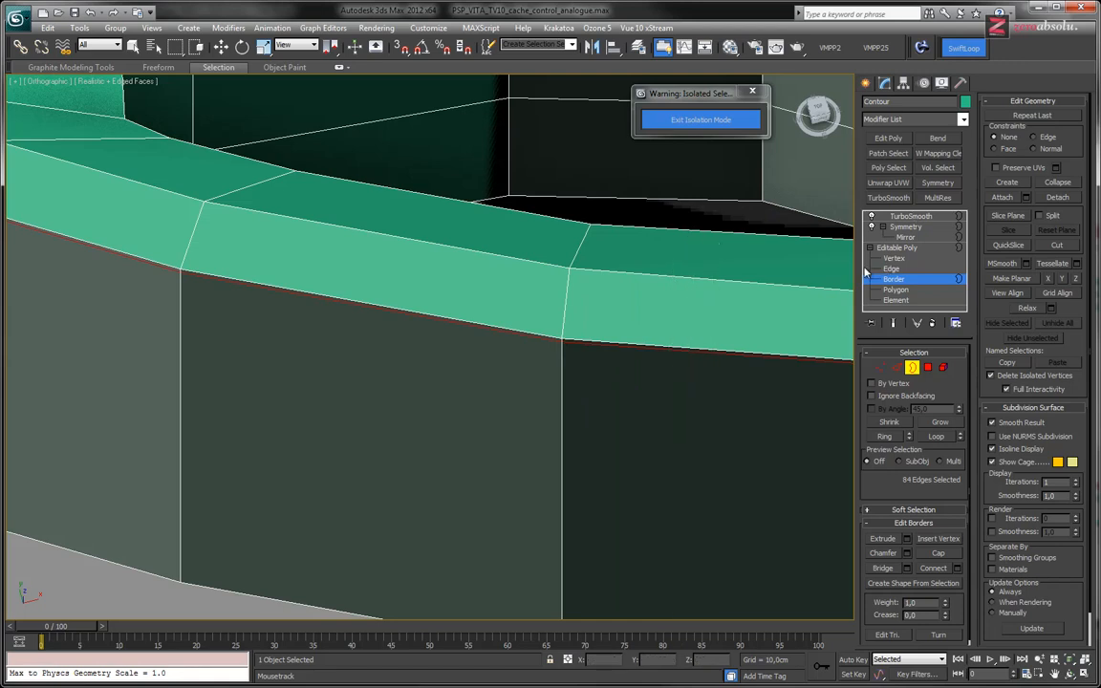
- Preview how the added loop sharpens the smoothed outer rim near the opening, and return to the unsmoothed mesh
{"action": "key", "text": "space"}
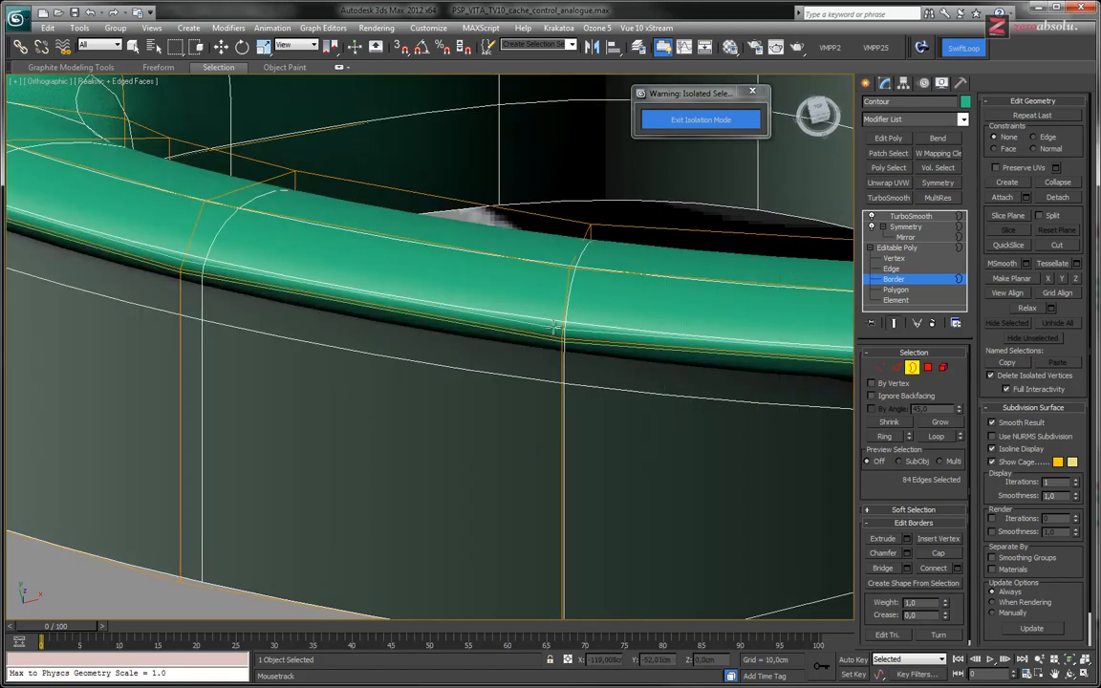
{"action": "middle_click_drag", "start_coordinate": [541, 302], "coordinate": [627, 354], "text": "alt"}
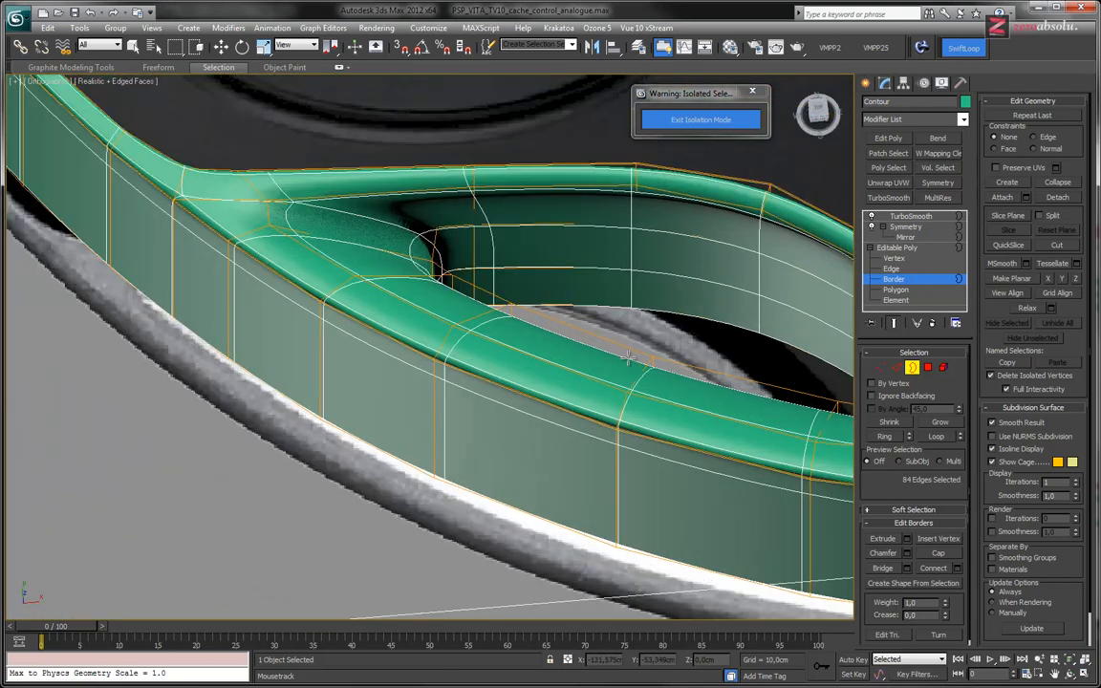
{"action": "key", "text": "ctrl+q"}
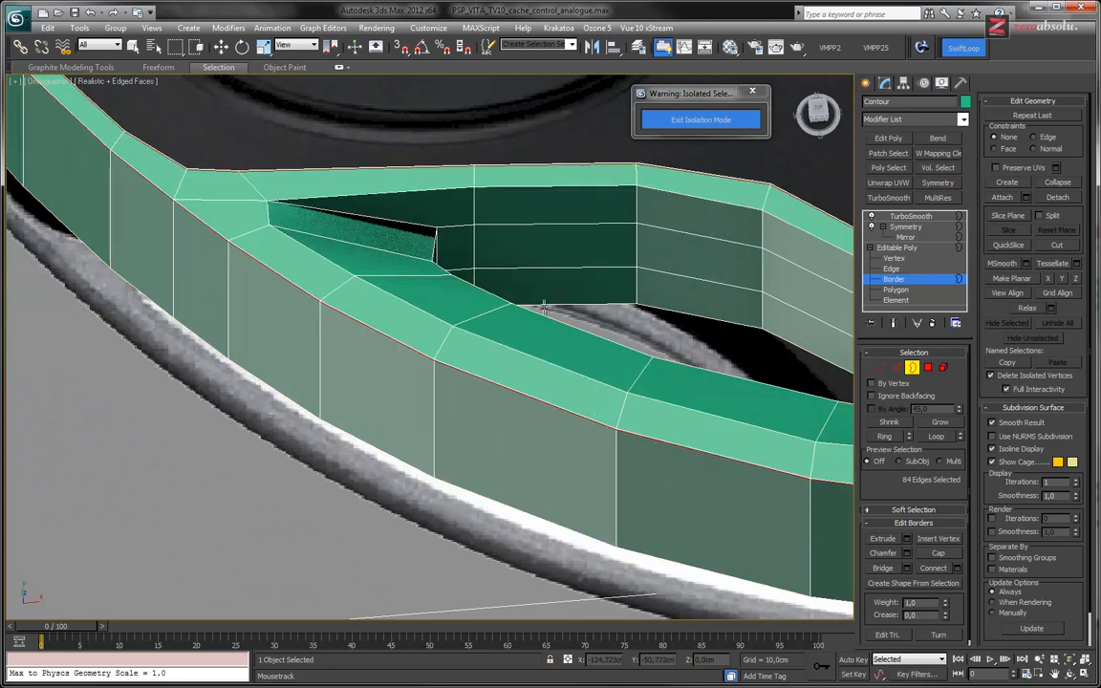
- Examine the path of the new edge loop around the corner opening and along the rest of the frame
{"action": "middle_click_drag", "start_coordinate": [663, 289], "coordinate": [415, 290]}
{"action": "middle_click_drag", "start_coordinate": [719, 455], "coordinate": [260, 370]}
{"action": "middle_click_drag", "start_coordinate": [472, 349], "coordinate": [239, 366], "text": "alt"}
{"action": "scroll", "coordinate": [399, 359], "scroll_direction": "down", "scroll_amount": 5}
{"action": "scroll", "coordinate": [398, 359], "scroll_direction": "down", "scroll_amount": 4}
{"action": "middle_click_drag", "start_coordinate": [239, 367], "coordinate": [731, 375]}
{"action": "scroll", "coordinate": [731, 375], "scroll_direction": "up", "scroll_amount": 10}
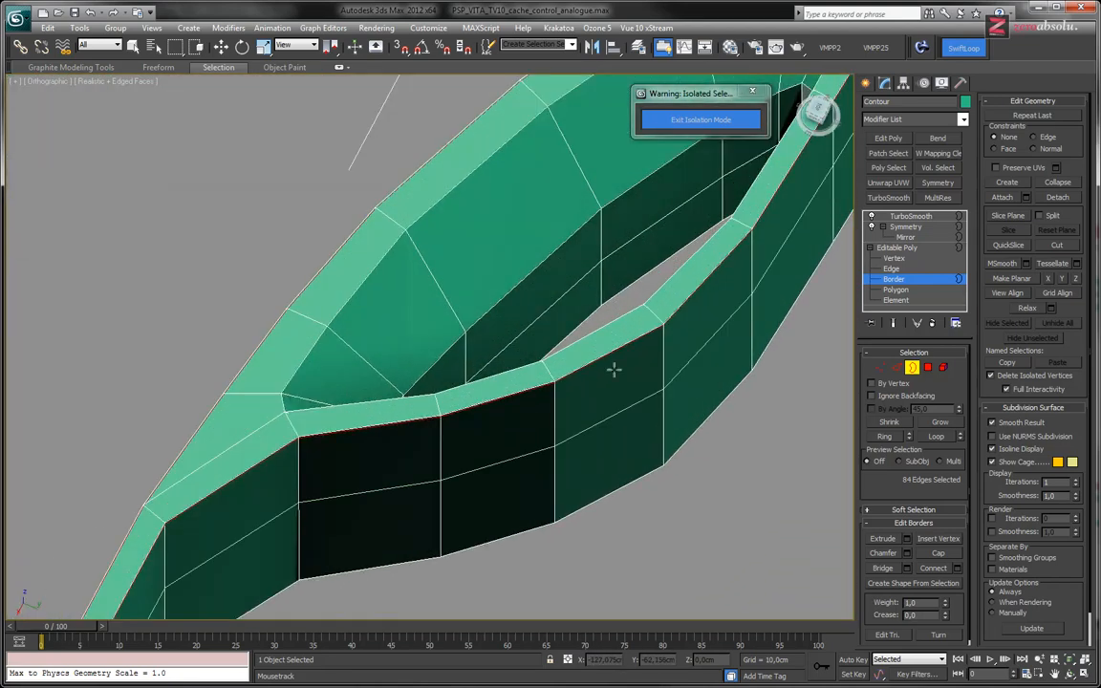
{"action": "scroll", "coordinate": [444, 406], "scroll_direction": "up", "scroll_amount": 4}
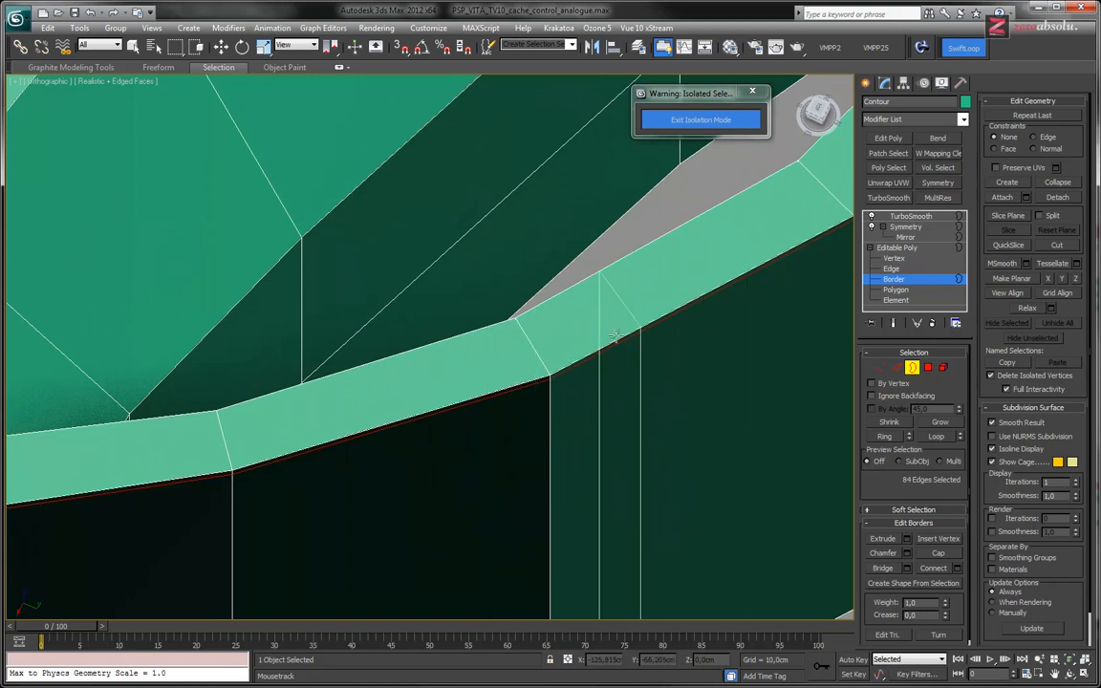
{"action": "scroll", "coordinate": [460, 414], "scroll_direction": "down", "scroll_amount": 3}
{"action": "scroll", "coordinate": [460, 413], "scroll_direction": "down", "scroll_amount": 3}
{"action": "middle_click_drag", "start_coordinate": [421, 428], "coordinate": [632, 415], "text": "alt"}
{"action": "middle_click_drag", "start_coordinate": [698, 484], "coordinate": [84, 135]}
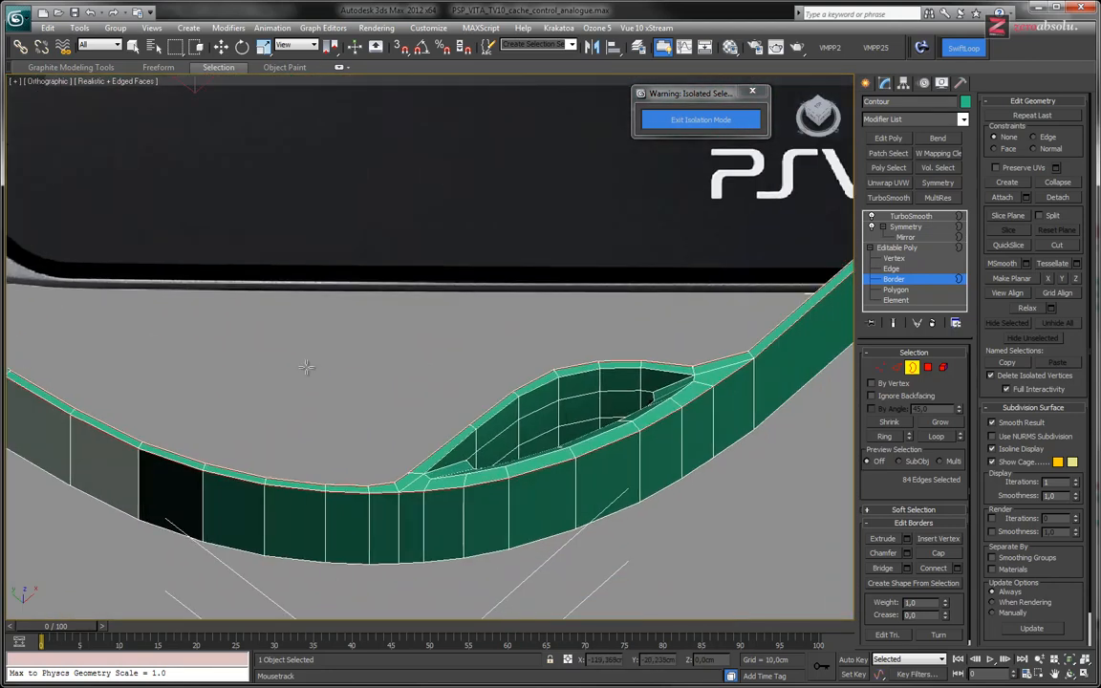
- Insert a SwiftLoop edge loop around the corner opening's inner wall, just below its upper rim
{"action": "key", "text": "w"}
{"action": "left_click", "coordinate": [577, 414]}
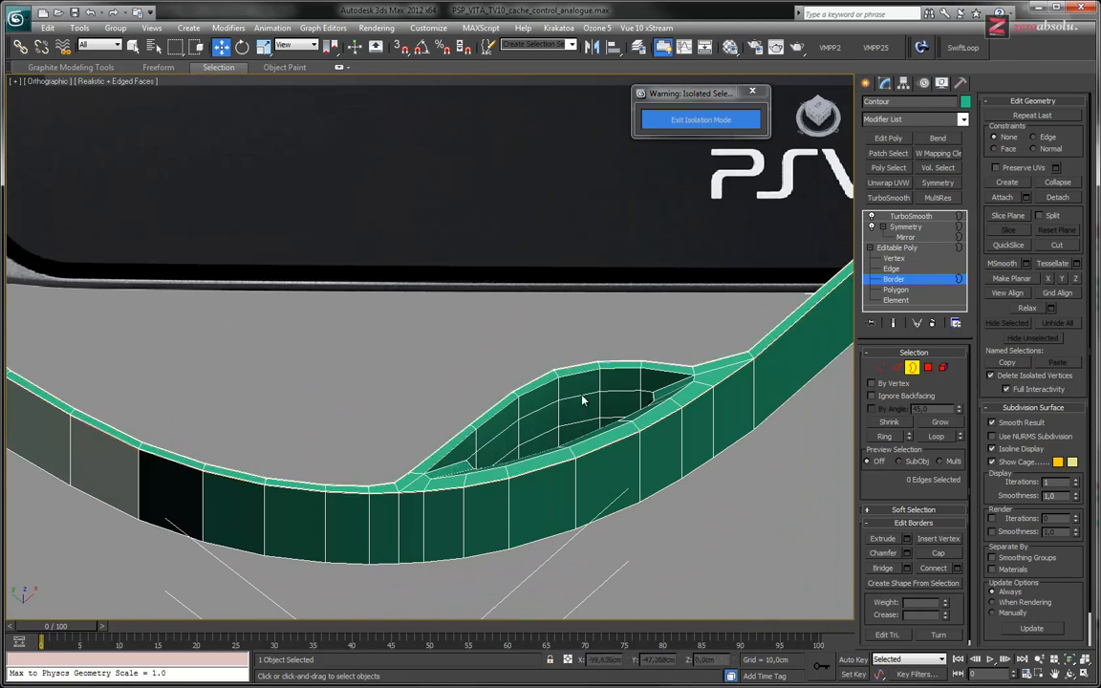
{"action": "left_click", "coordinate": [893, 269]}
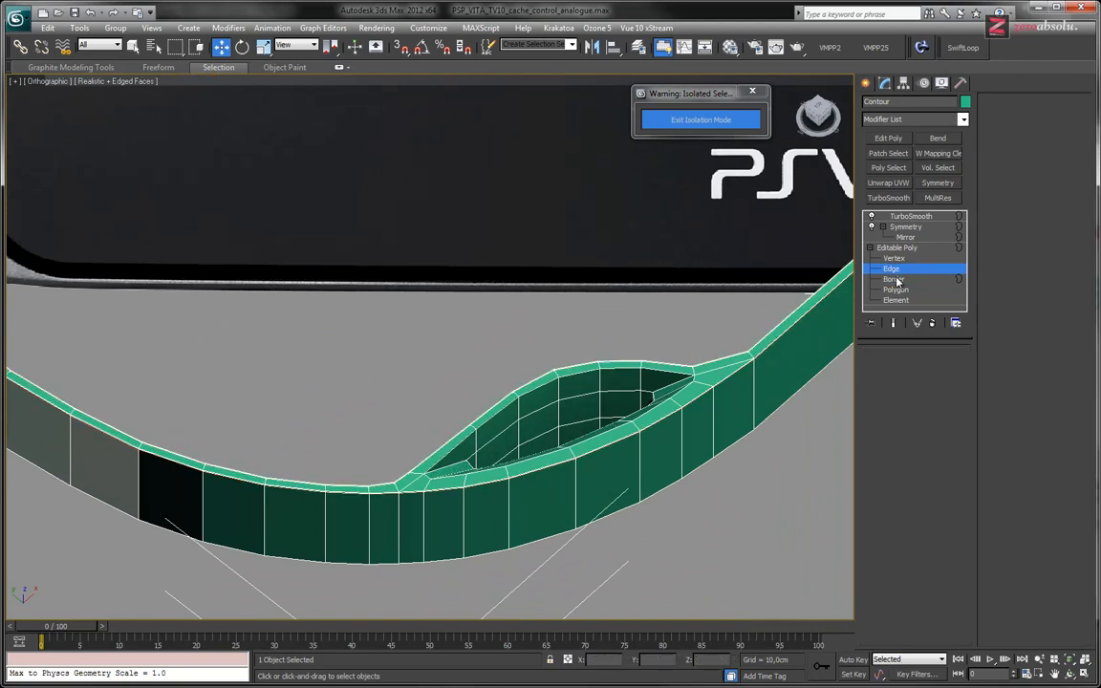
{"action": "left_click", "coordinate": [570, 392]}
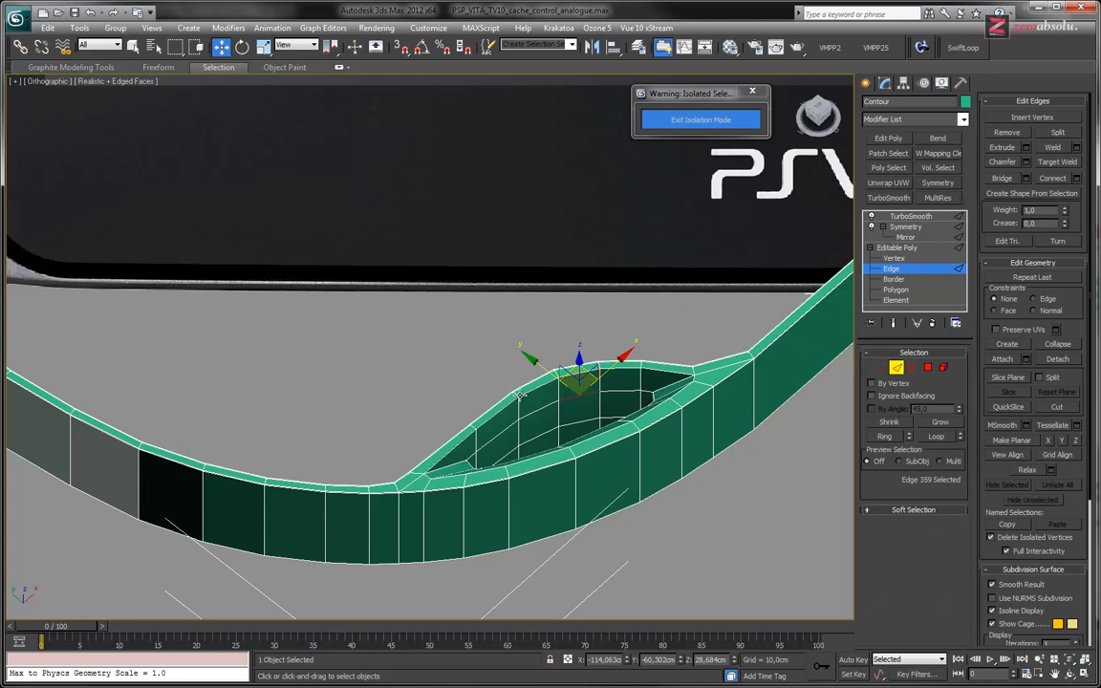
{"action": "scroll", "coordinate": [590, 392], "scroll_direction": "up", "scroll_amount": 5}
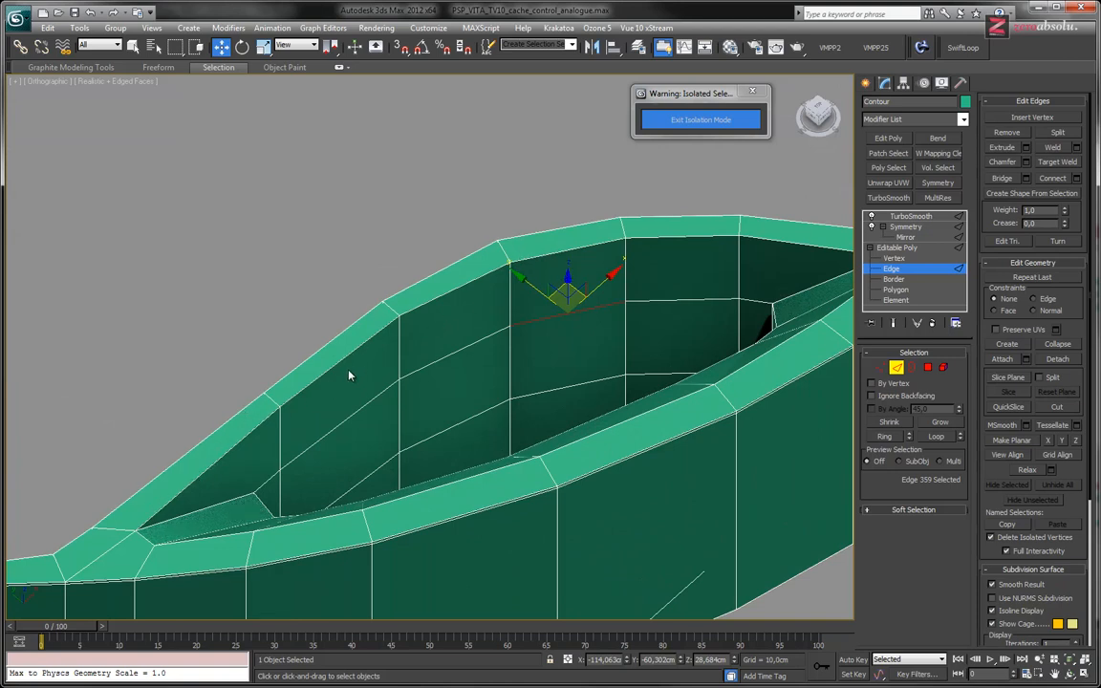
{"action": "middle_click_drag", "start_coordinate": [565, 348], "coordinate": [591, 309]}
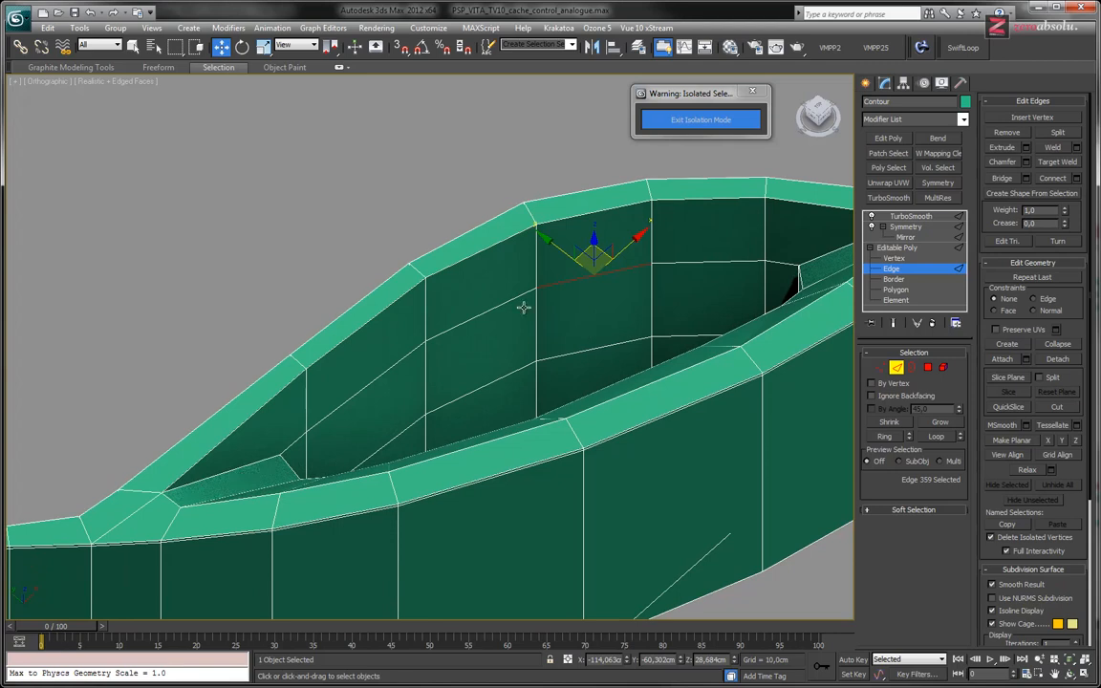
{"action": "left_click", "coordinate": [963, 48]}
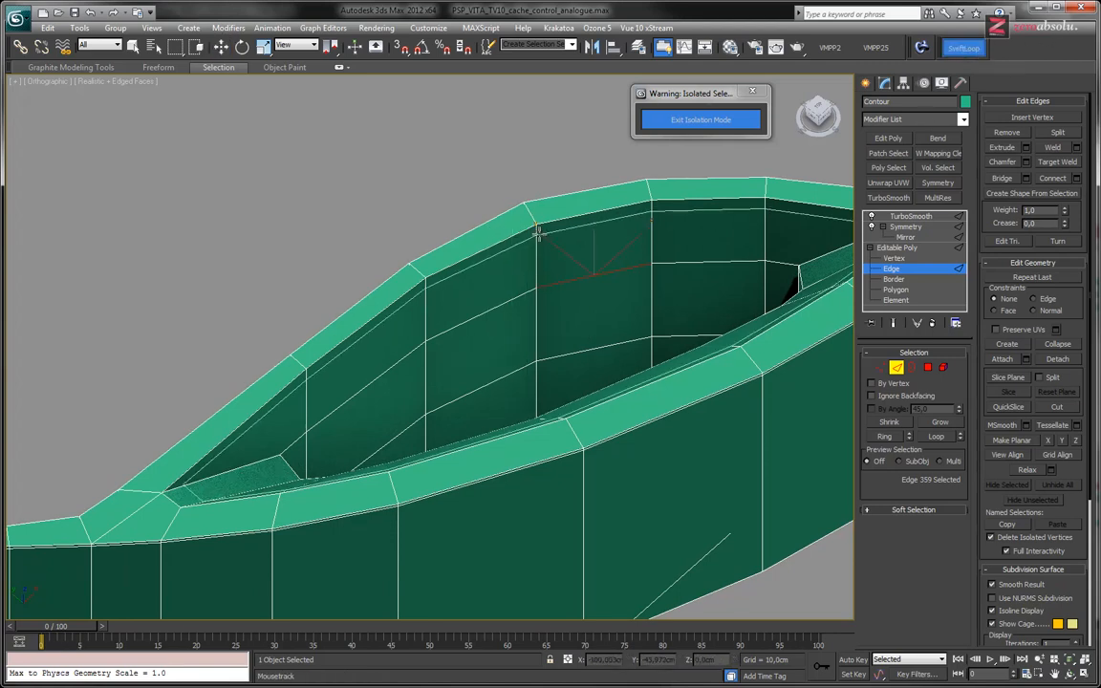
{"action": "middle_click_drag", "start_coordinate": [537, 231], "coordinate": [428, 215], "text": "alt"}
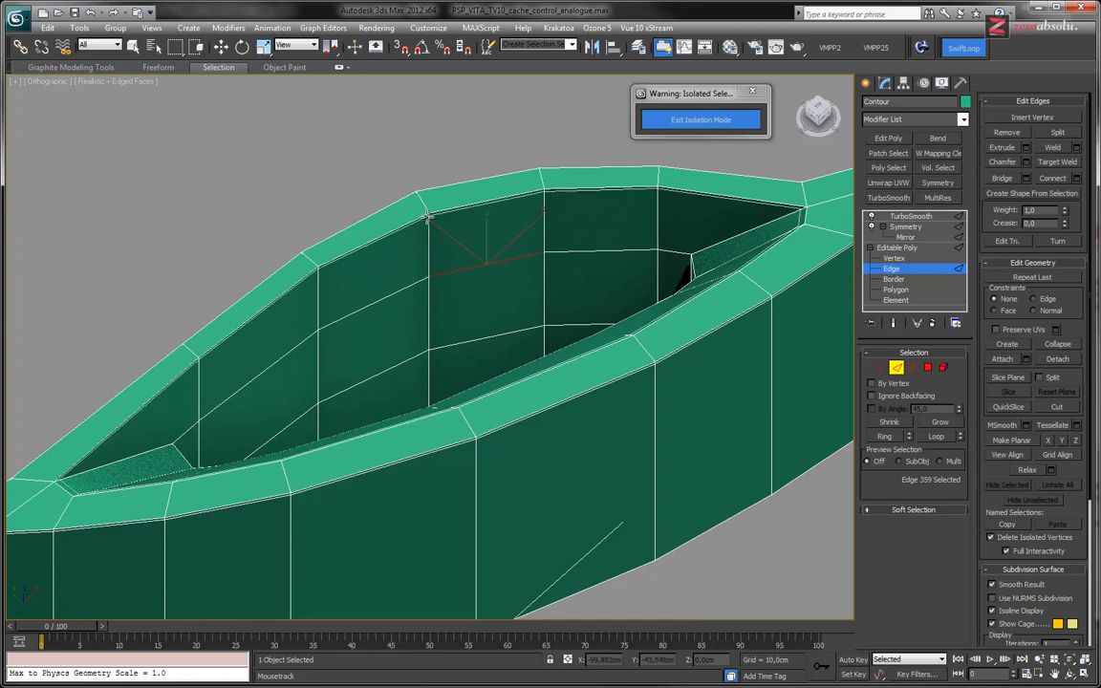
{"action": "scroll", "coordinate": [429, 216], "scroll_direction": "up", "scroll_amount": 5}
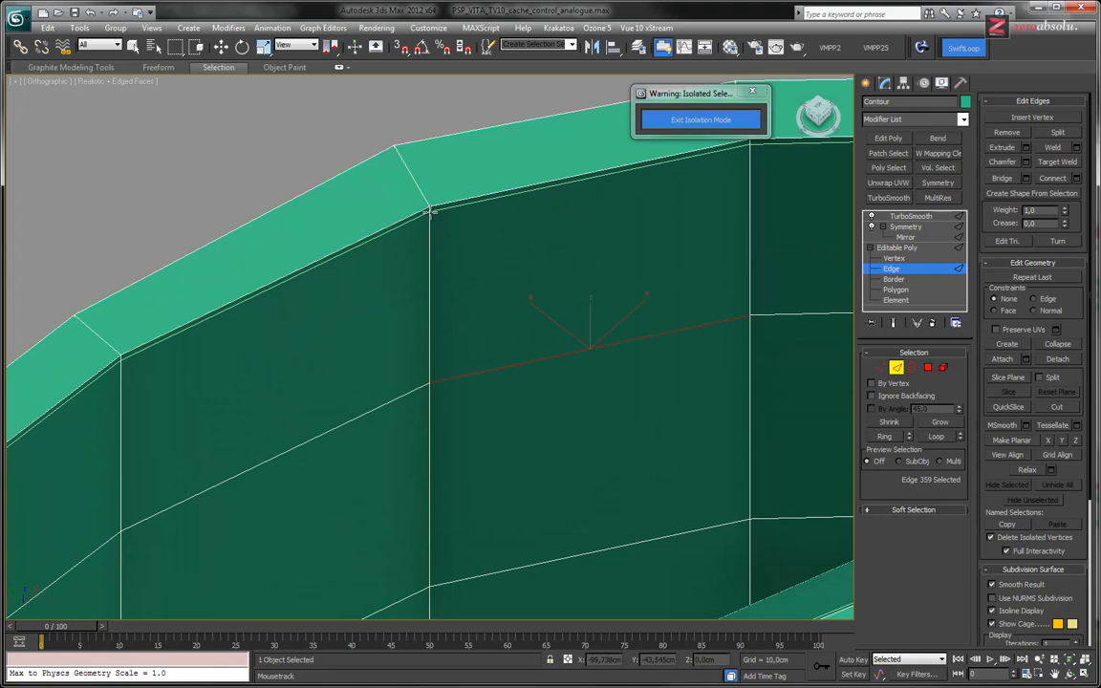
{"action": "left_click", "coordinate": [429, 211]}
{"action": "key", "text": "w"}
{"action": "scroll", "coordinate": [536, 255], "scroll_direction": "down", "scroll_amount": 5}
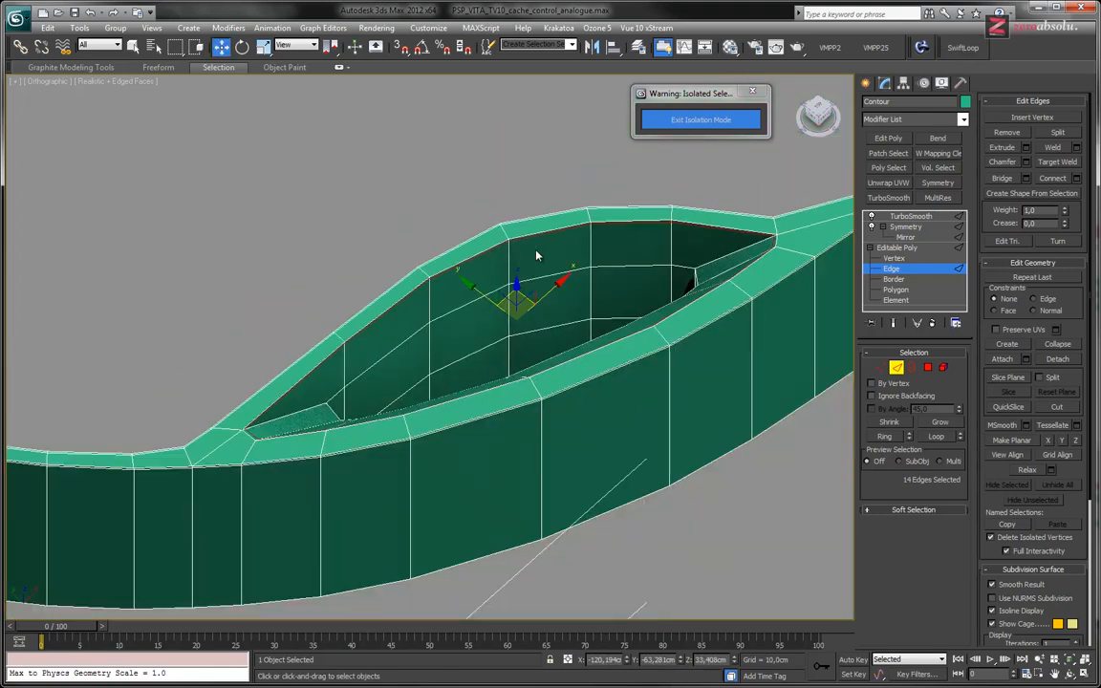
- Display the TurboSmooth result without edge lines and examine the smoothed rim of the corner opening
{"action": "key", "text": "ctrl+q"}
{"action": "middle_click_drag", "start_coordinate": [499, 324], "coordinate": [437, 327], "text": "alt"}
{"action": "left_click", "coordinate": [909, 218]}
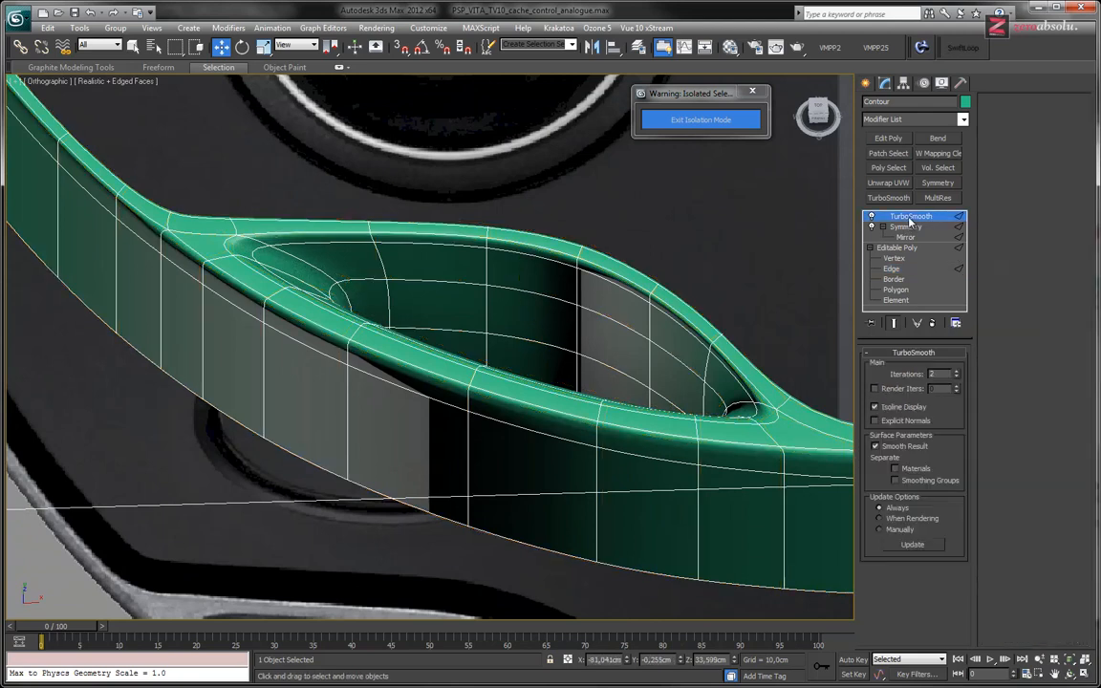
{"action": "key", "text": "F4"}
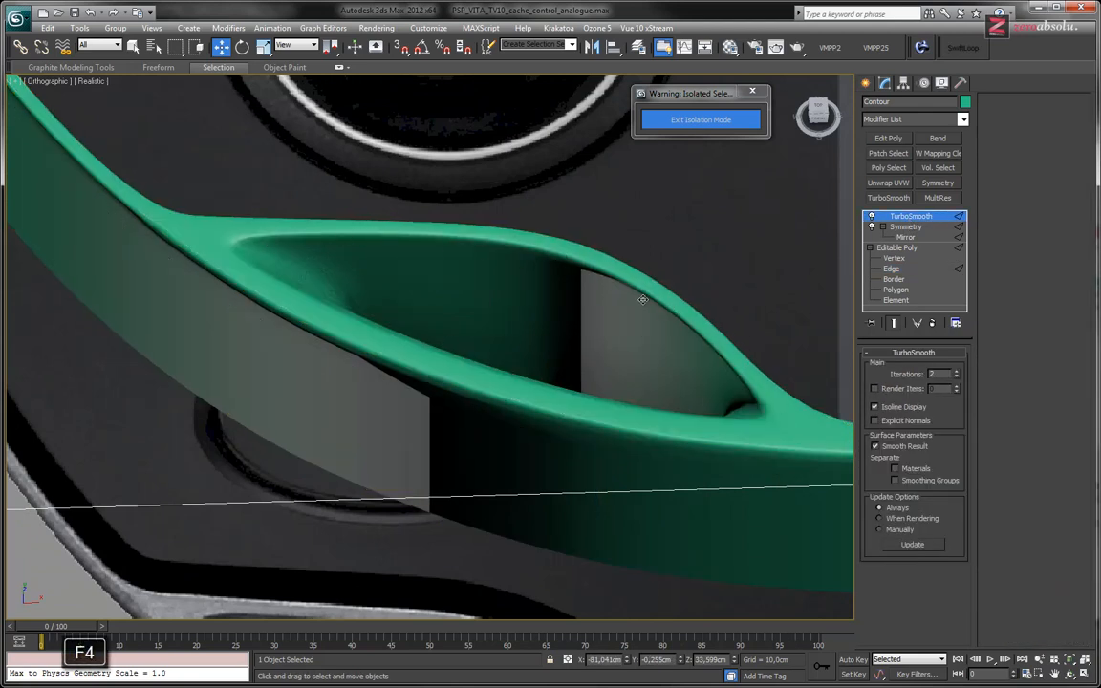
{"action": "middle_click_drag", "start_coordinate": [597, 374], "coordinate": [545, 369], "text": "alt"}
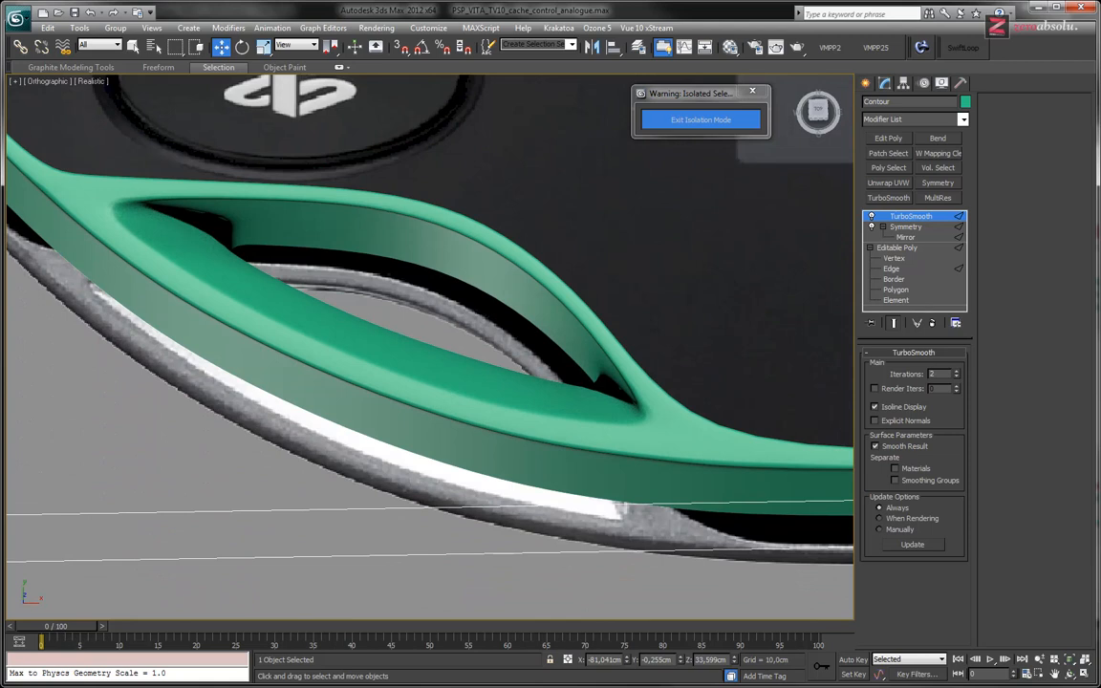
{"action": "middle_click_drag", "start_coordinate": [486, 314], "coordinate": [508, 350], "text": "alt"}
{"action": "middle_click_drag", "start_coordinate": [748, 456], "coordinate": [550, 359]}
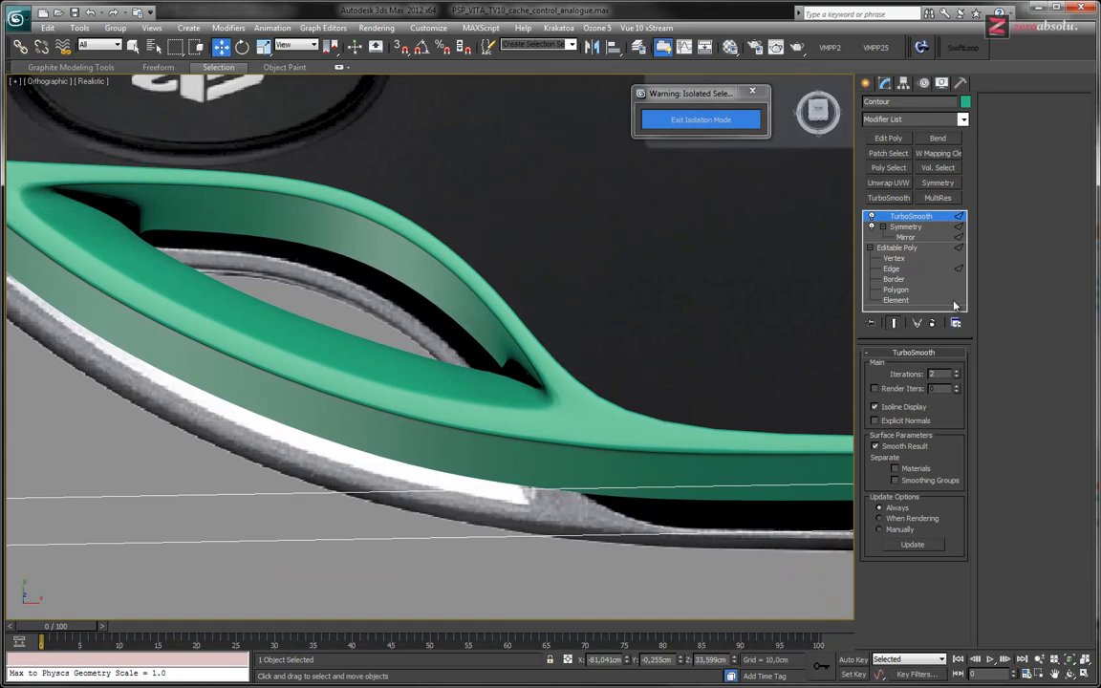
- Set the TurboSmooth iterations to 3 and check the smoothed frame around its upper corner
{"action": "left_click", "coordinate": [958, 370]}
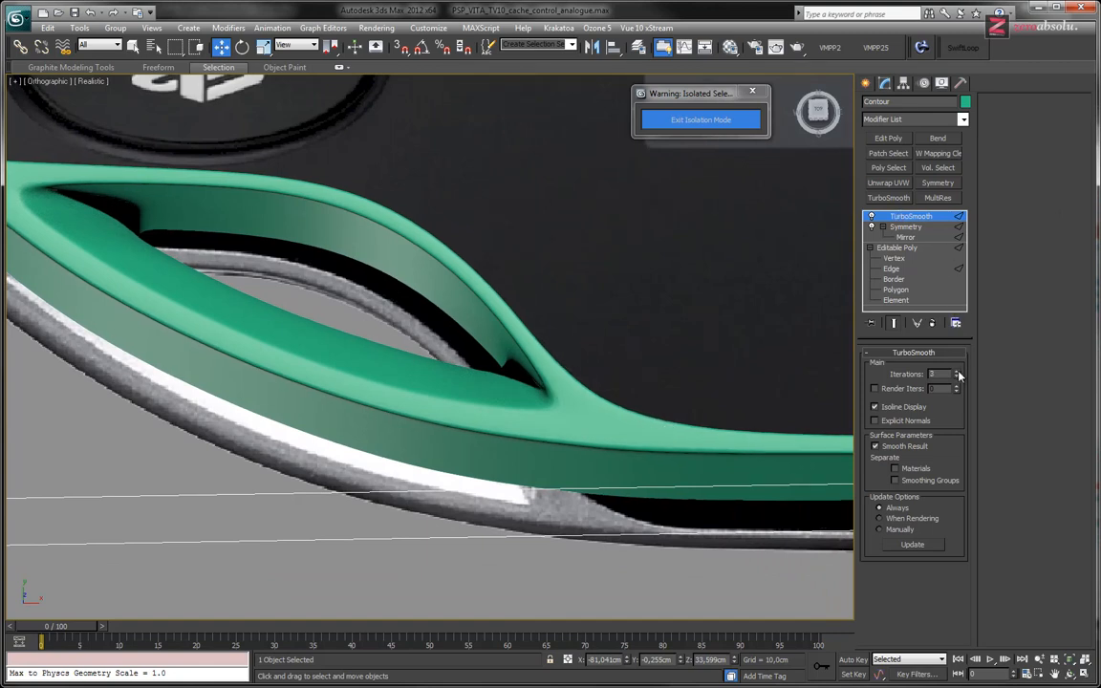
{"action": "mouse_move", "coordinate": [627, 417]}
{"action": "middle_mouse_down", "text": "alt"}
{"action": "mouse_move", "coordinate": [610, 413]}
{"action": "mouse_move", "coordinate": [619, 415]}
{"action": "middle_mouse_up", "text": "alt"}
{"action": "scroll", "coordinate": [499, 375], "scroll_direction": "down", "scroll_amount": 10}
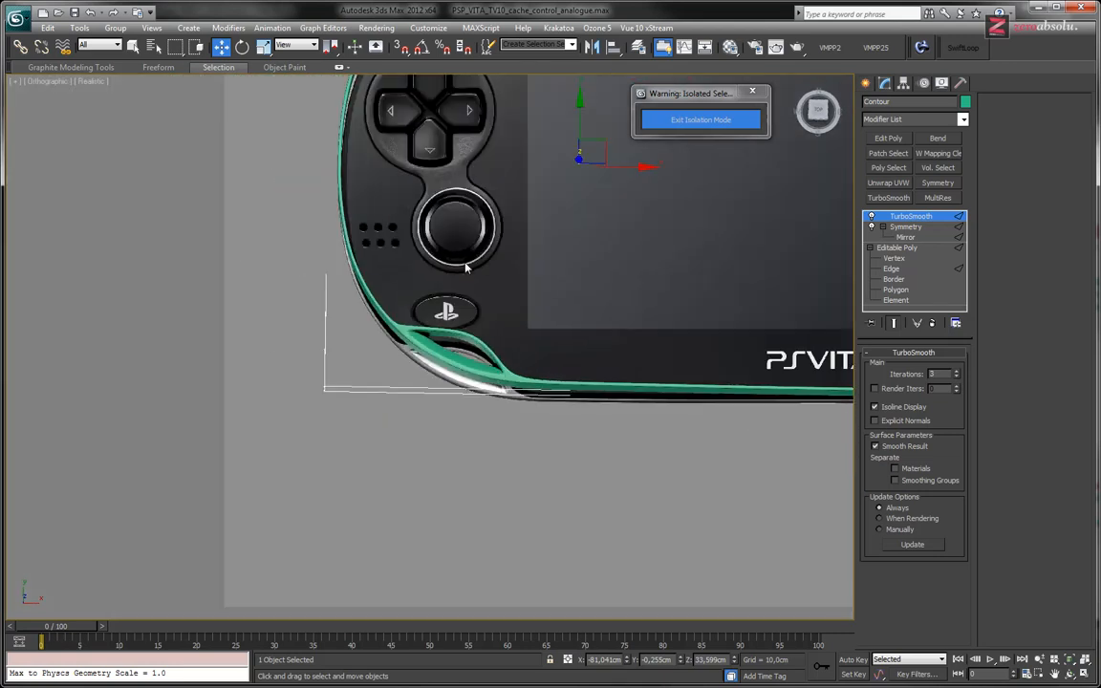
{"action": "middle_click_drag", "start_coordinate": [450, 179], "coordinate": [464, 440]}
{"action": "scroll", "coordinate": [498, 247], "scroll_direction": "up", "scroll_amount": 3}
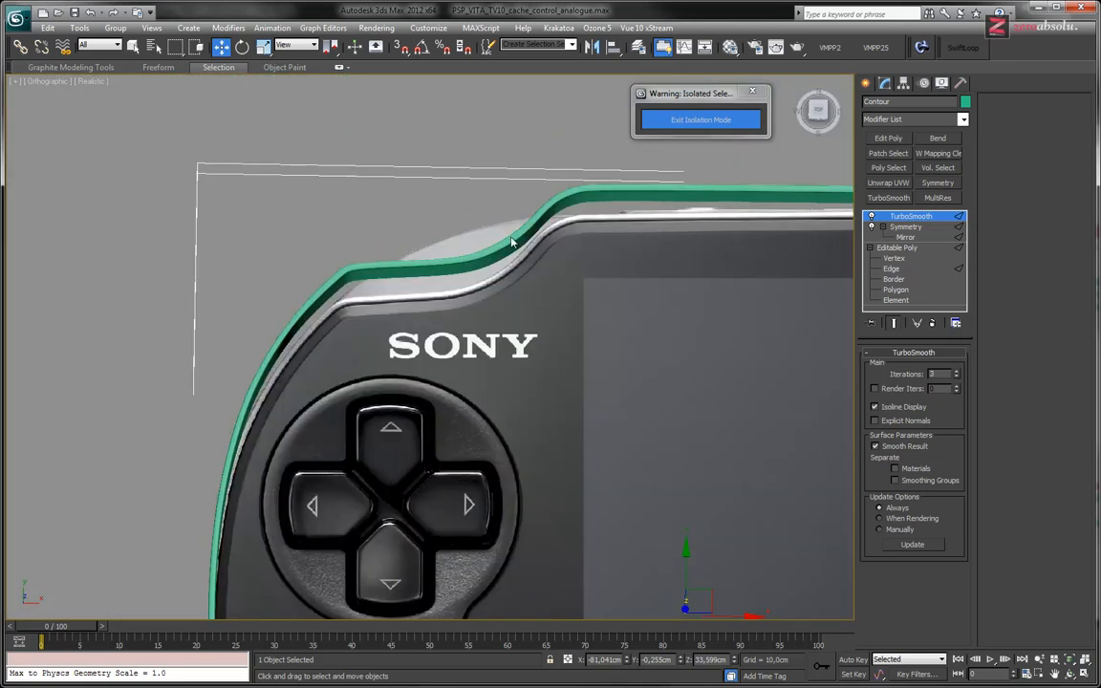
{"action": "scroll", "coordinate": [467, 272], "scroll_direction": "up", "scroll_amount": 5}
{"action": "middle_click_drag", "start_coordinate": [145, 378], "coordinate": [450, 313]}
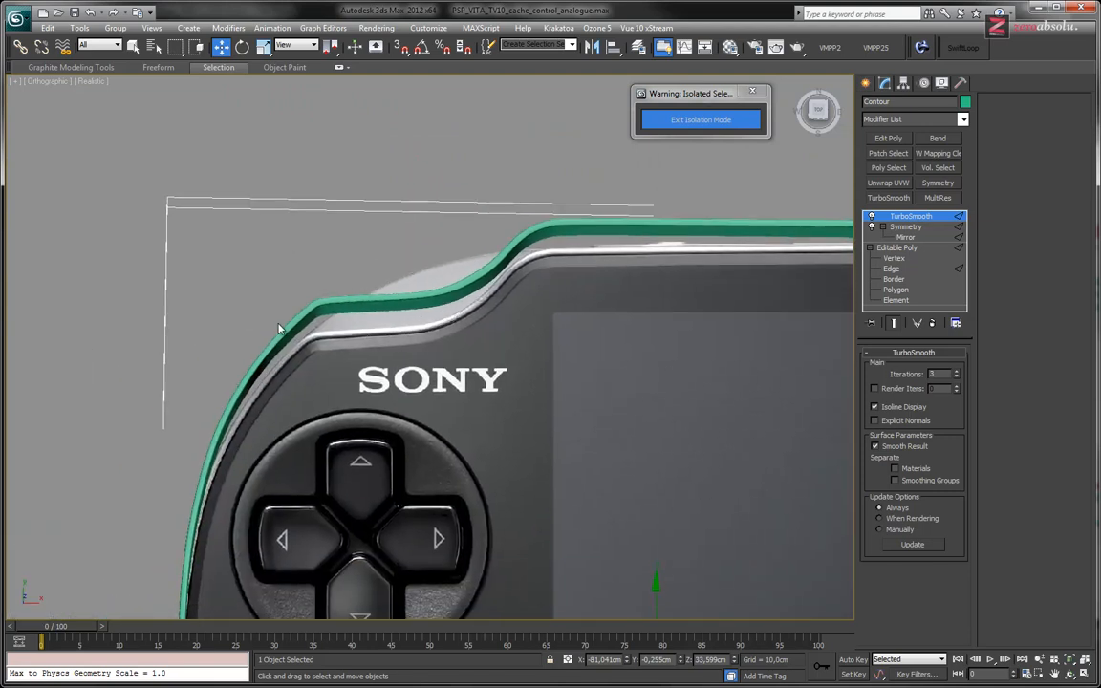
{"action": "scroll", "coordinate": [285, 356], "scroll_direction": "down", "scroll_amount": 6}
- From the top view, compare the smoothed frame's outline and both corner openings with the PS Vita reference image
{"action": "key", "text": "t"}
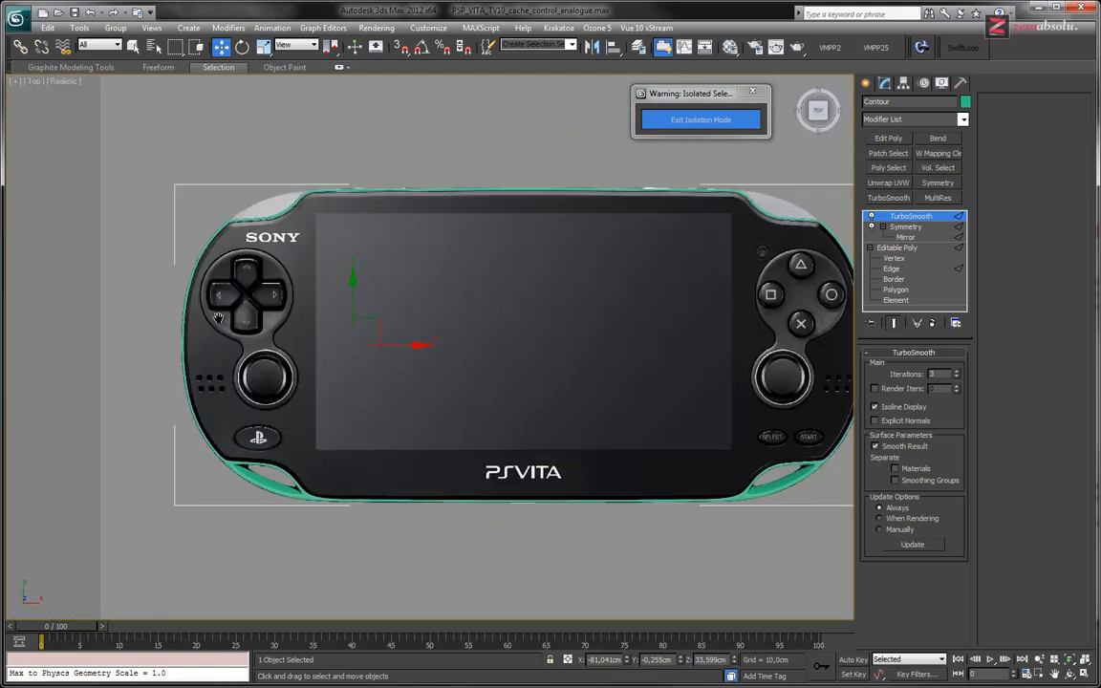
{"action": "scroll", "coordinate": [371, 302], "scroll_direction": "up", "scroll_amount": 8}
{"action": "middle_click_drag", "start_coordinate": [535, 483], "coordinate": [525, 255]}
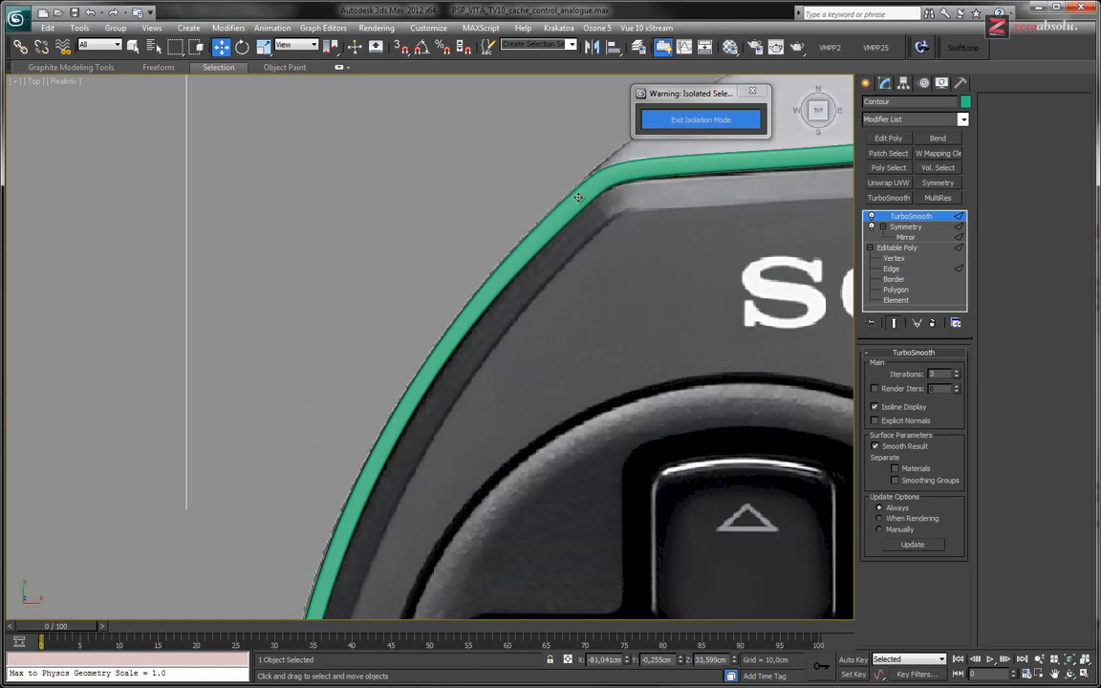
{"action": "middle_click_drag", "start_coordinate": [758, 239], "coordinate": [422, 283]}
{"action": "middle_click_drag", "start_coordinate": [700, 186], "coordinate": [384, 370]}
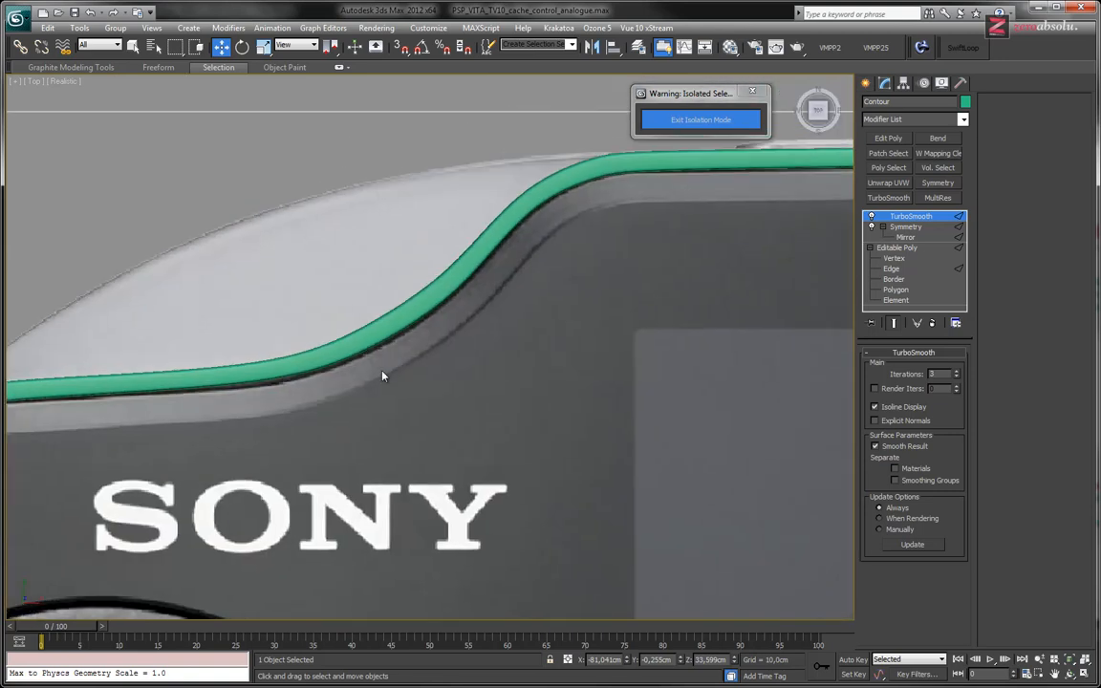
{"action": "middle_click_drag", "start_coordinate": [630, 244], "coordinate": [224, 330]}
{"action": "middle_click_drag", "start_coordinate": [679, 365], "coordinate": [381, 343]}
{"action": "scroll", "coordinate": [380, 343], "scroll_direction": "down", "scroll_amount": 7}
{"action": "middle_click_drag", "start_coordinate": [736, 496], "coordinate": [537, 263]}
{"action": "scroll", "coordinate": [662, 361], "scroll_direction": "up", "scroll_amount": 8}
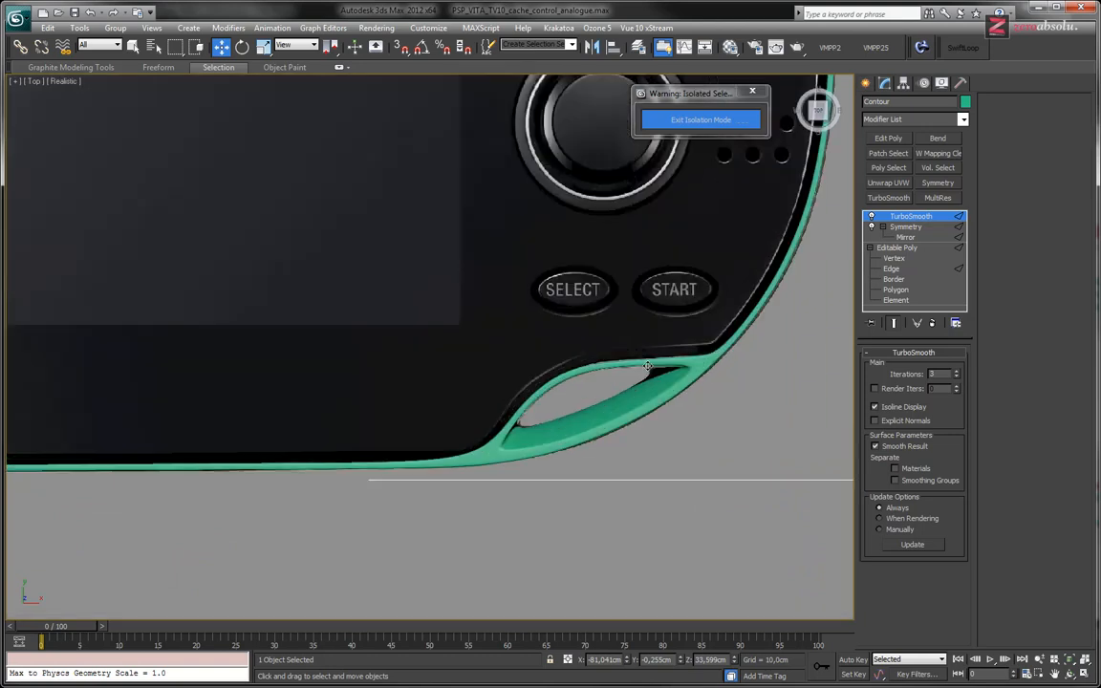
{"action": "scroll", "coordinate": [647, 364], "scroll_direction": "down", "scroll_amount": 7}
{"action": "middle_click_drag", "start_coordinate": [545, 410], "coordinate": [833, 343]}
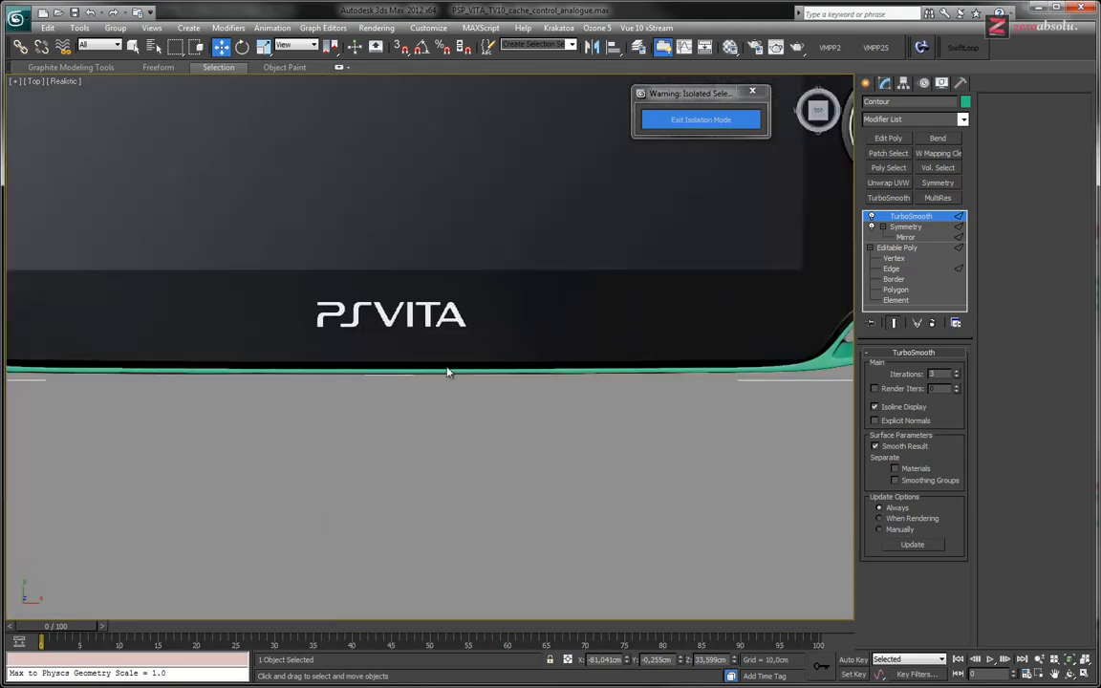
{"action": "middle_click_drag", "start_coordinate": [447, 370], "coordinate": [932, 375]}
{"action": "middle_click_drag", "start_coordinate": [383, 362], "coordinate": [397, 395]}
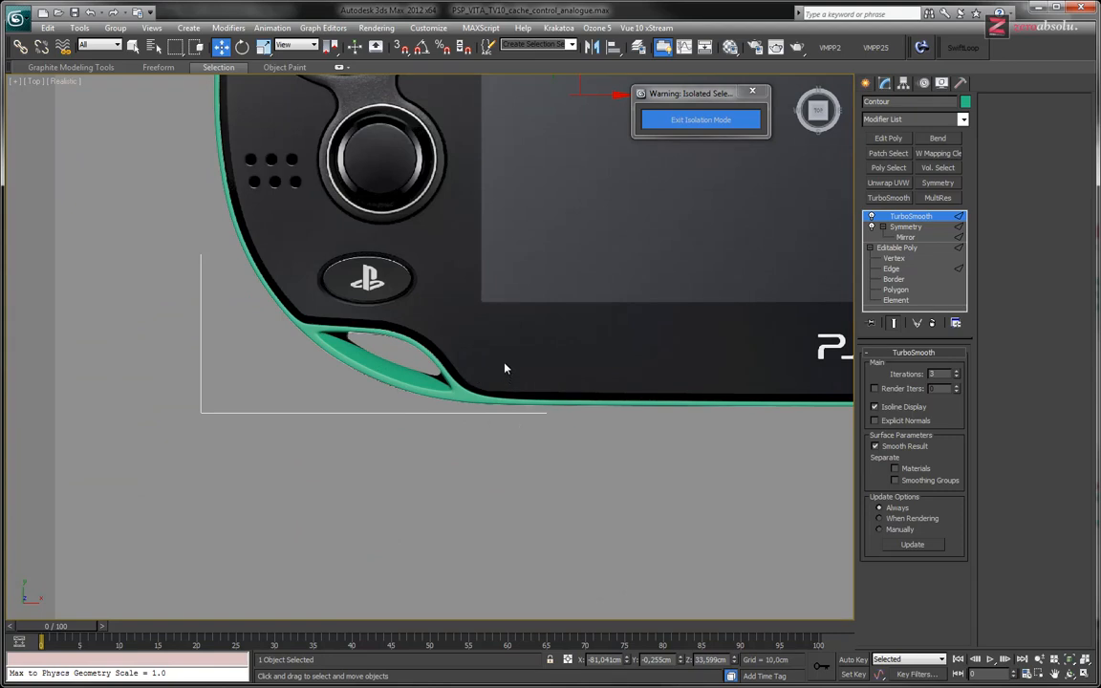
- Examine the underside of the frame's corner opening and its inner walls
{"action": "middle_click_drag", "start_coordinate": [438, 405], "coordinate": [440, 196], "text": "alt"}
{"action": "middle_click_drag", "start_coordinate": [440, 196], "coordinate": [455, 555]}
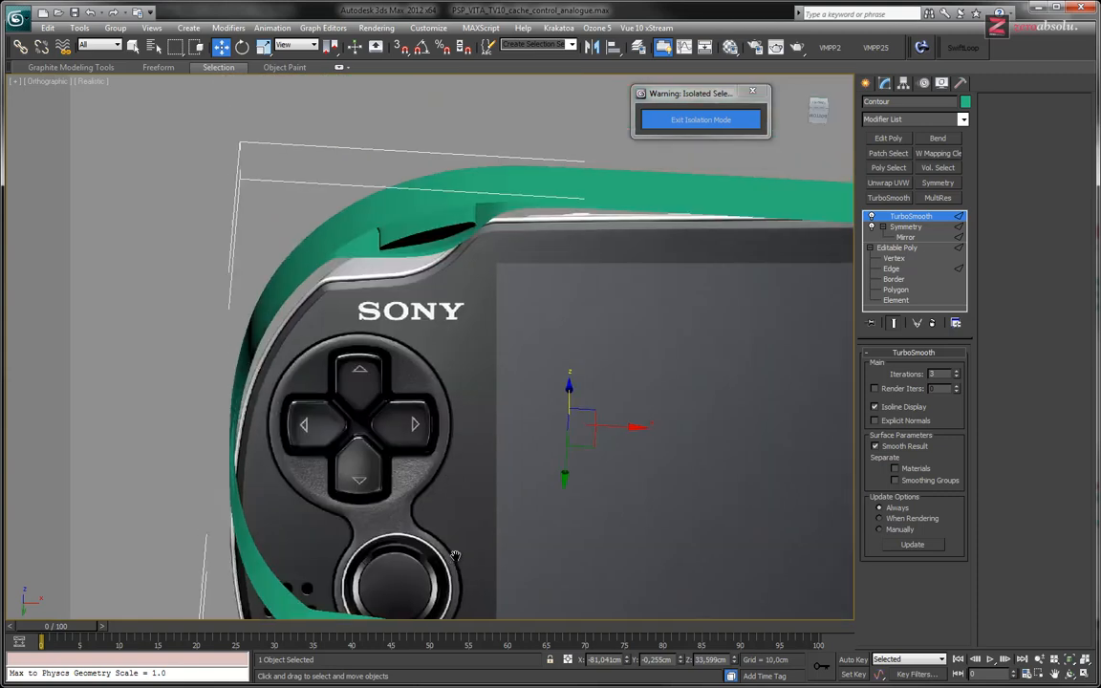
{"action": "scroll", "coordinate": [428, 247], "scroll_direction": "up", "scroll_amount": 4}
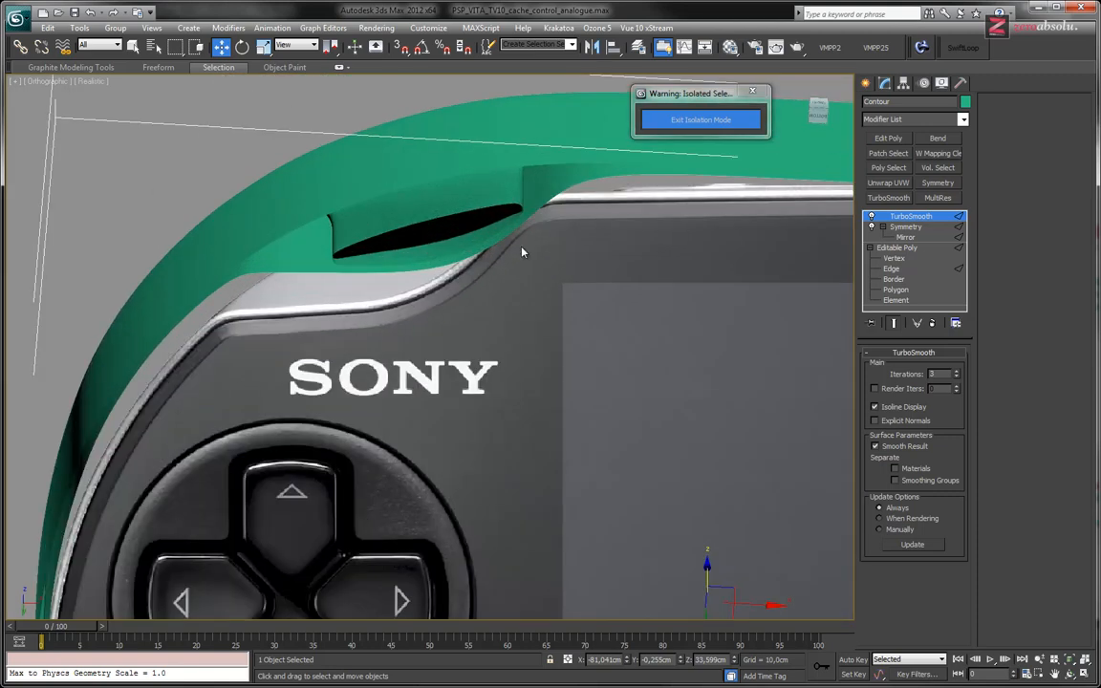
{"action": "middle_click_drag", "start_coordinate": [521, 252], "coordinate": [471, 294]}
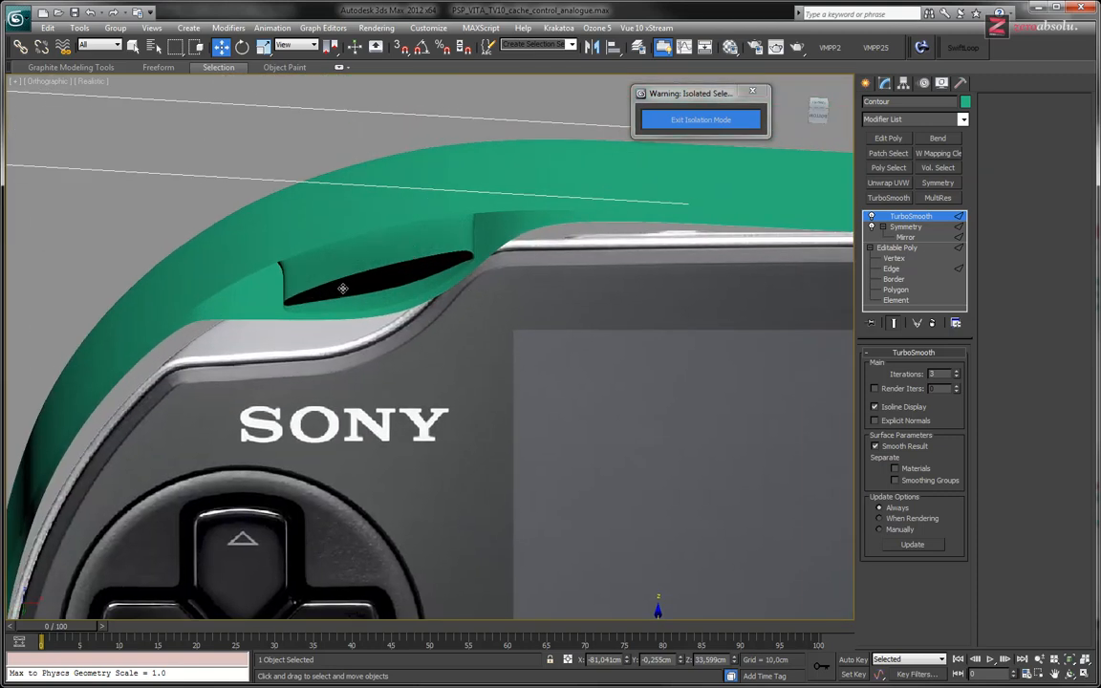
- Switch to the Pale Moon browser and study the corner opening and side wall in 10578PSVITA_Image_01.jpg
{"action": "key", "text": "alt+Tab"}
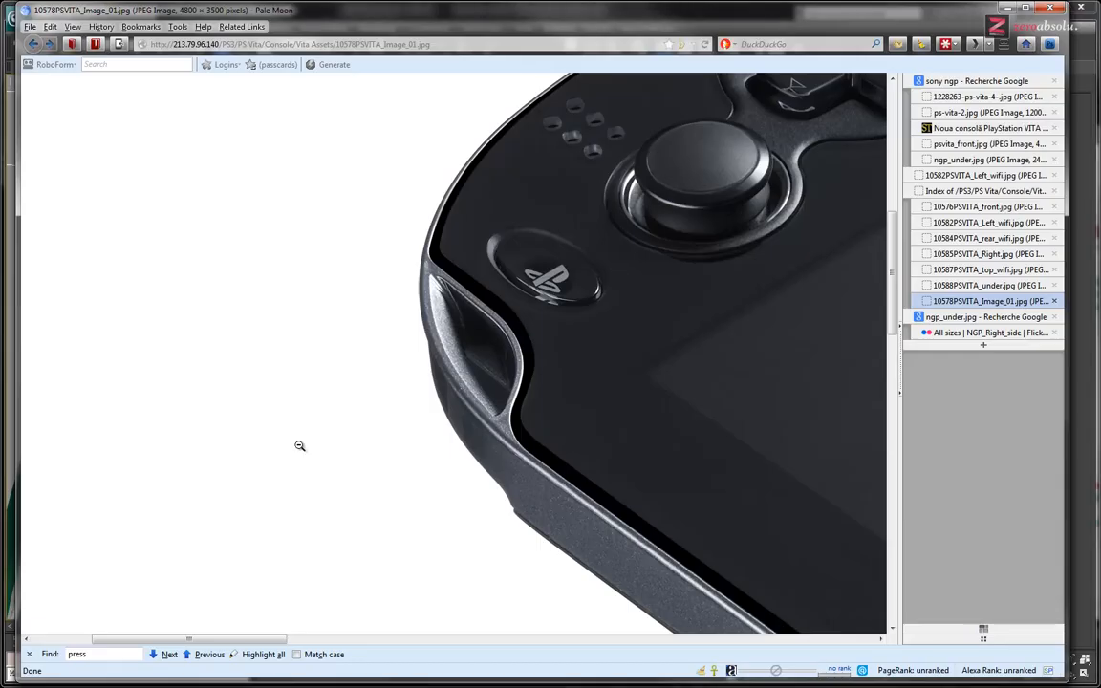
{"action": "scroll", "coordinate": [507, 351], "scroll_direction": "down", "scroll_amount": 3}
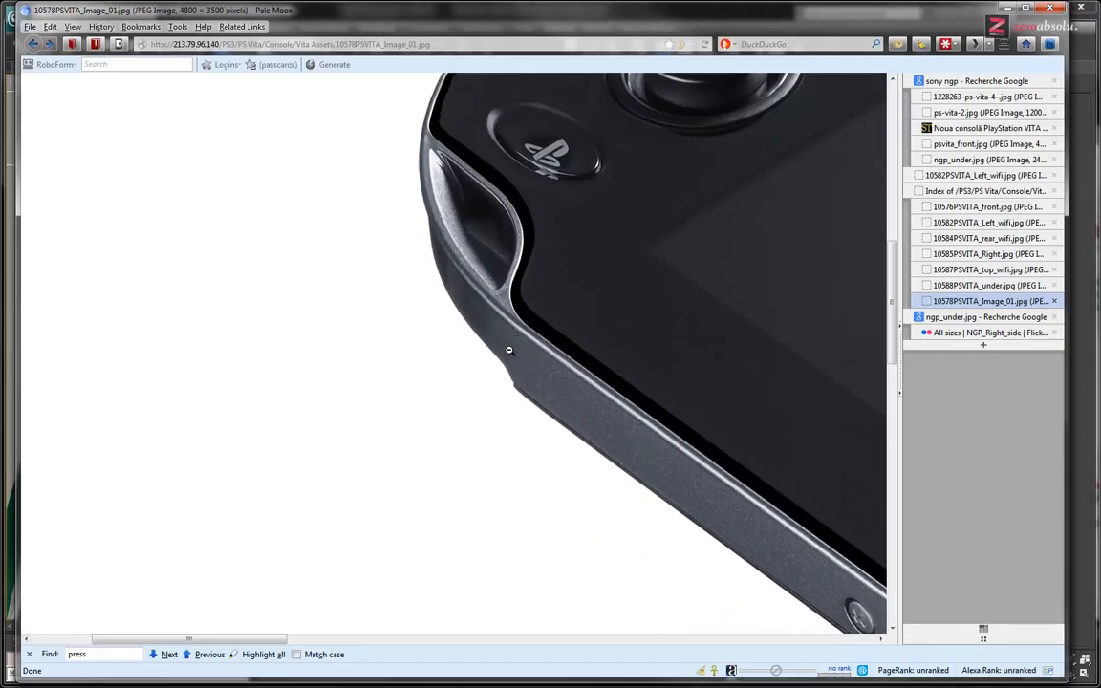
{"action": "left_click", "coordinate": [950, 317]}
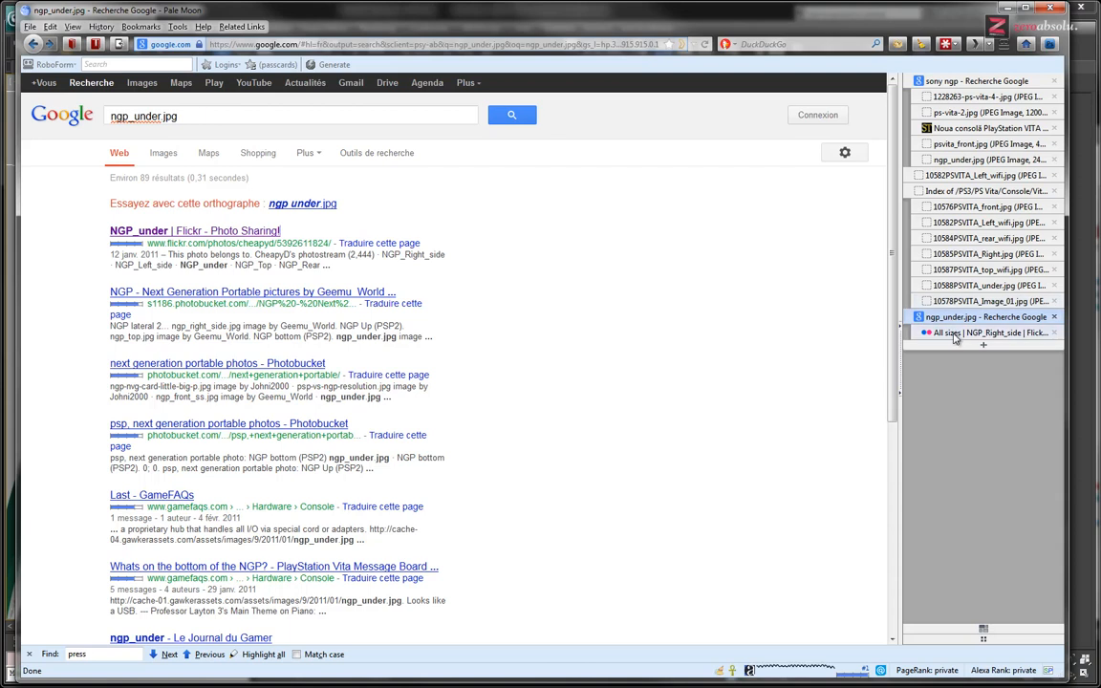
{"action": "left_click", "coordinate": [955, 332]}
{"action": "left_click", "coordinate": [963, 301]}
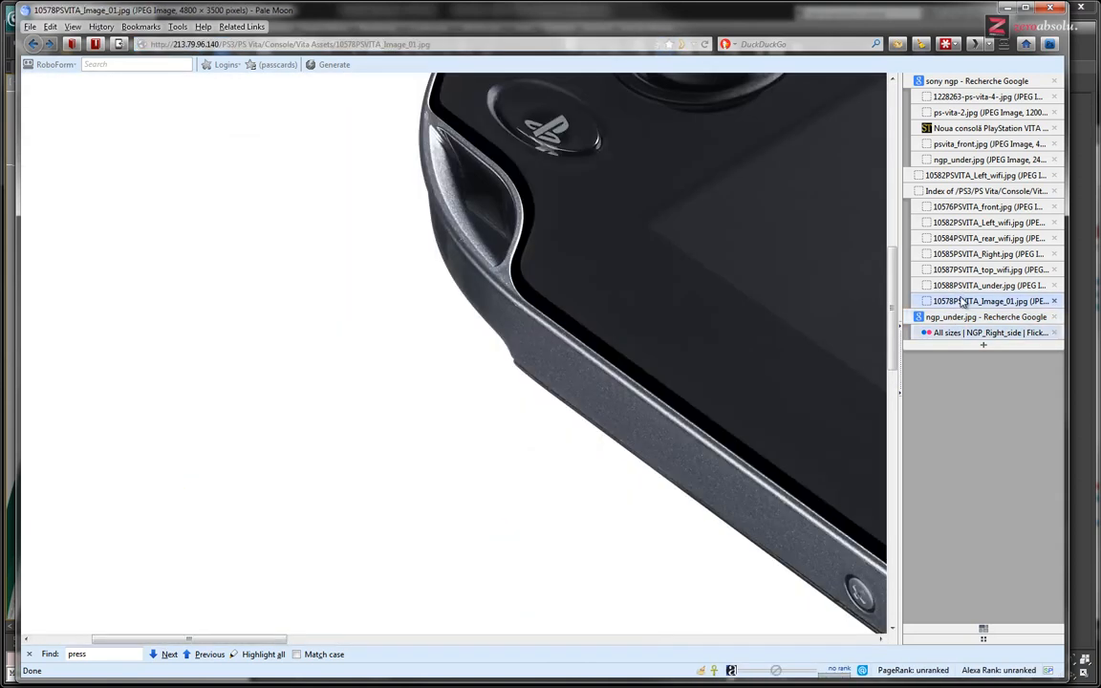
- Look through the other PS Vita reference images and study the opening from the back in 1228263-ps-vita-4-.jpg
{"action": "left_click", "coordinate": [970, 159]}
{"action": "left_click", "coordinate": [973, 144]}
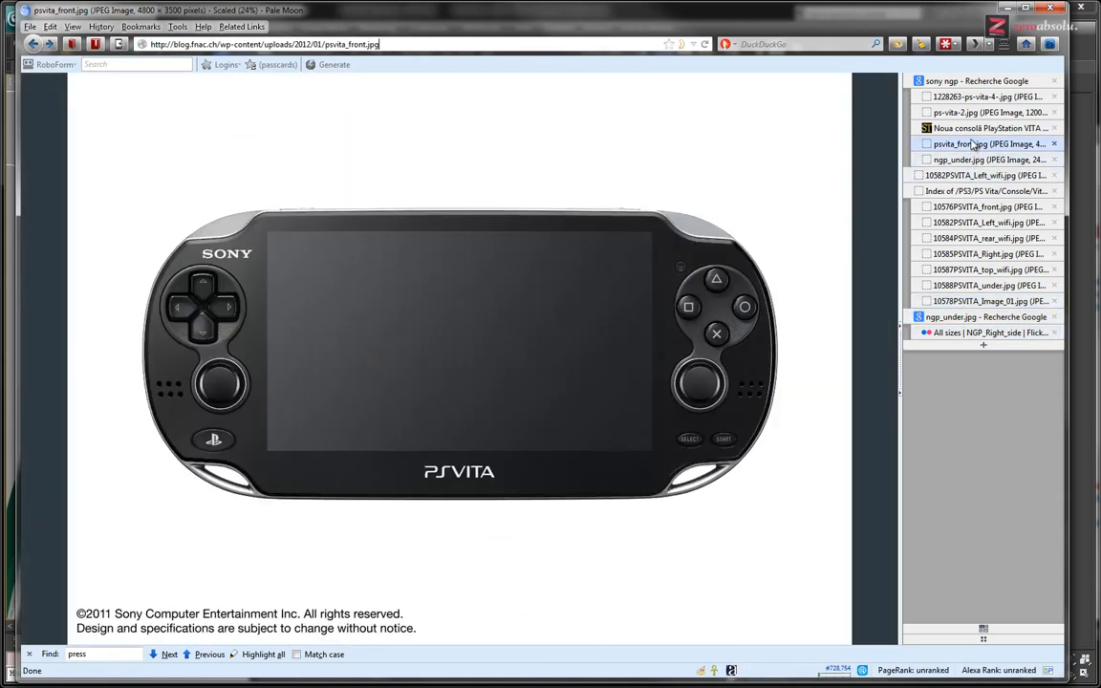
{"action": "left_click", "coordinate": [972, 128]}
{"action": "left_click", "coordinate": [972, 111]}
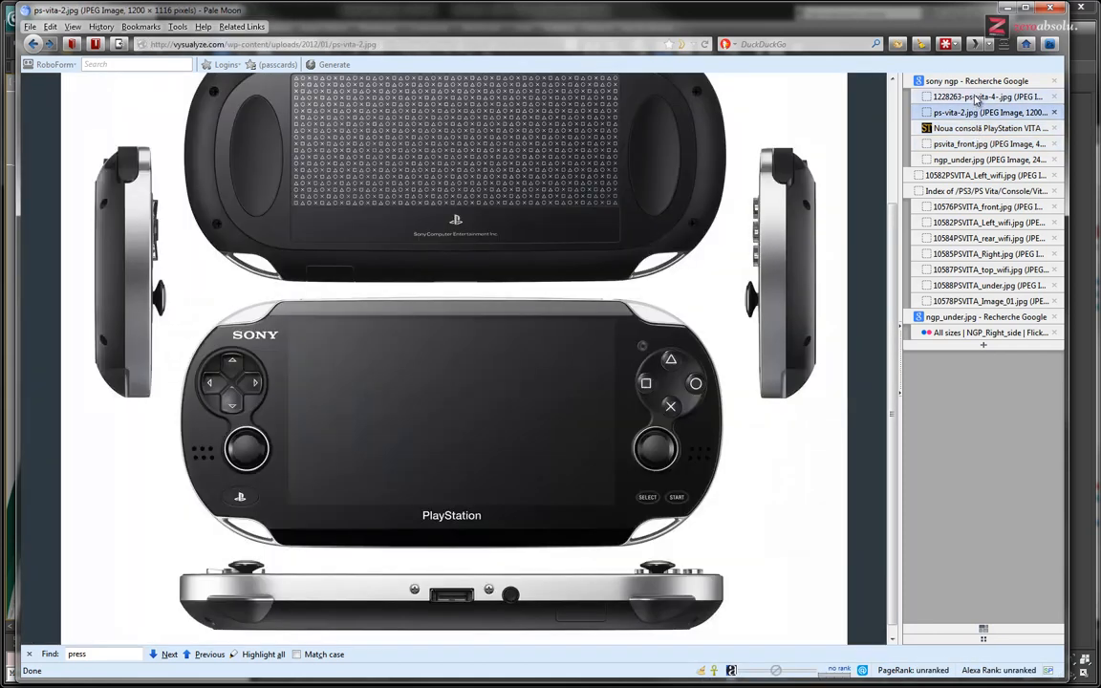
{"action": "left_click", "coordinate": [973, 96]}
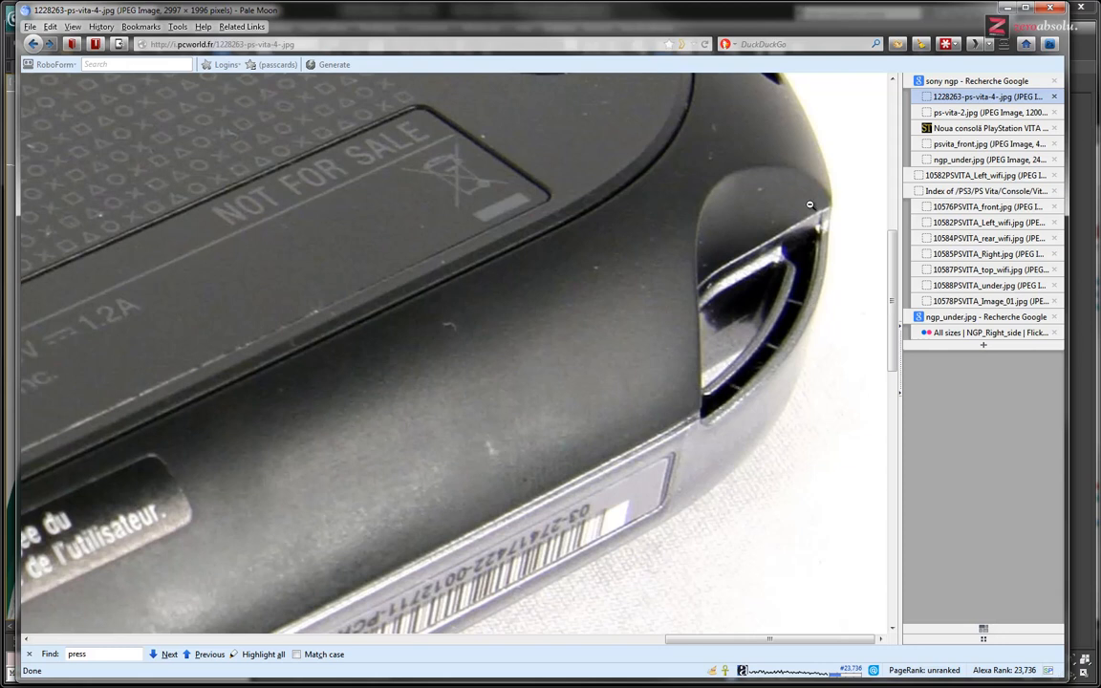
{"action": "left_click", "coordinate": [971, 115]}
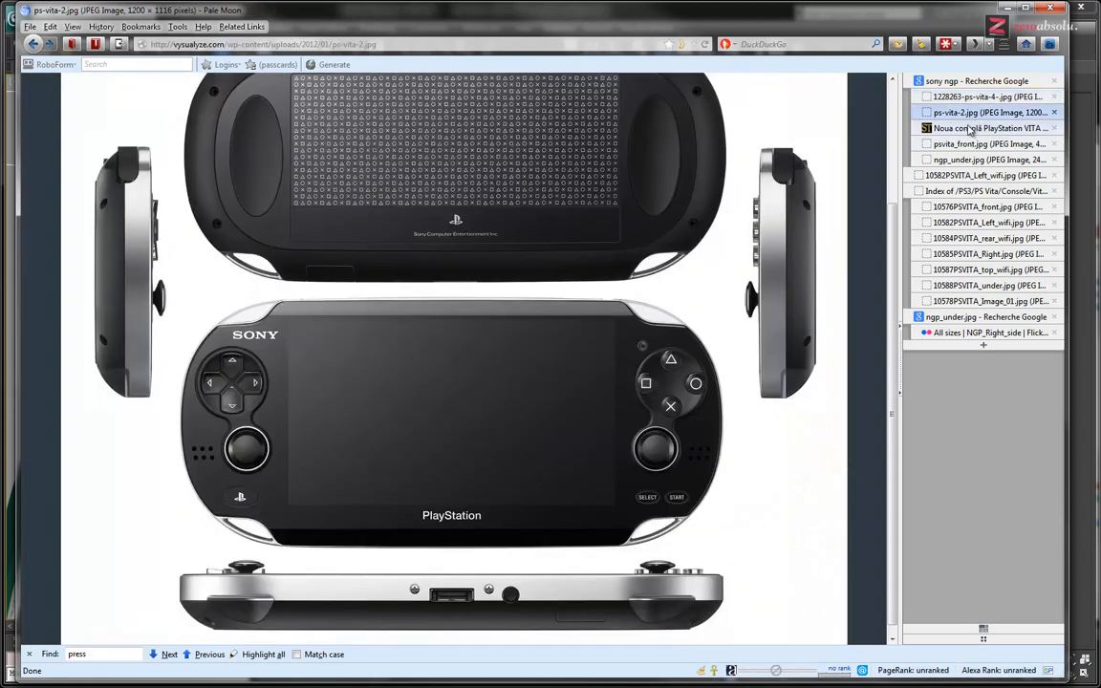
{"action": "left_click", "coordinate": [971, 128]}
{"action": "left_click", "coordinate": [972, 99]}
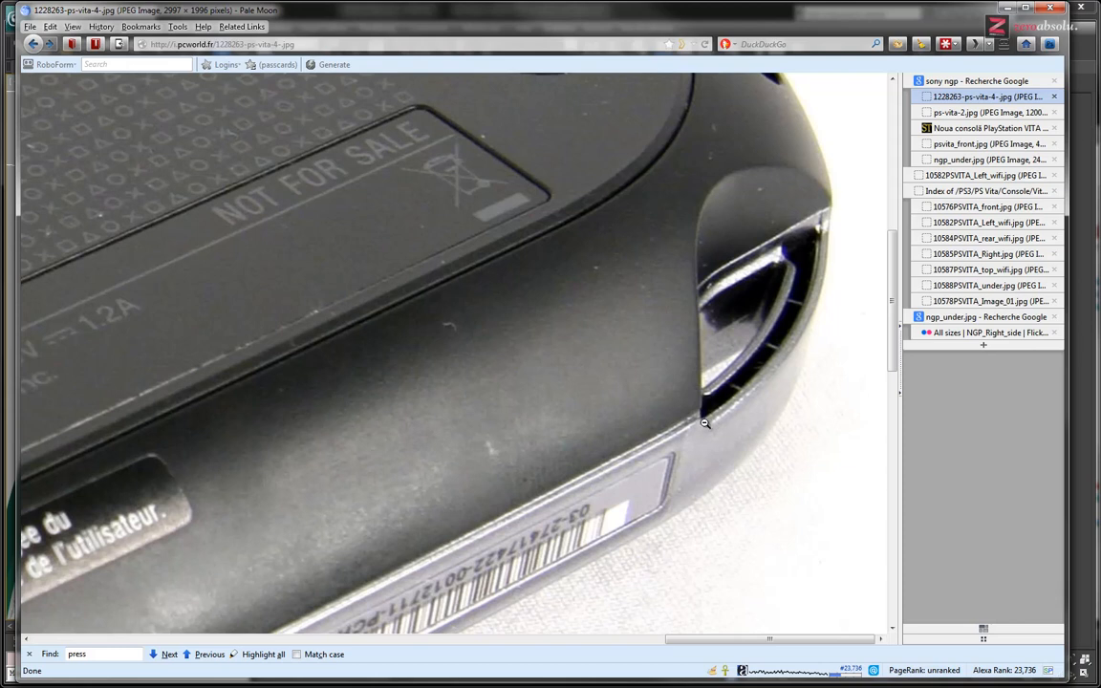
- Study the corner opening in 10584PSVITA_rear_wifi.jpg and 10588PSVITA_under.jpg, and return to 3ds Max
{"action": "left_click", "coordinate": [989, 240]}
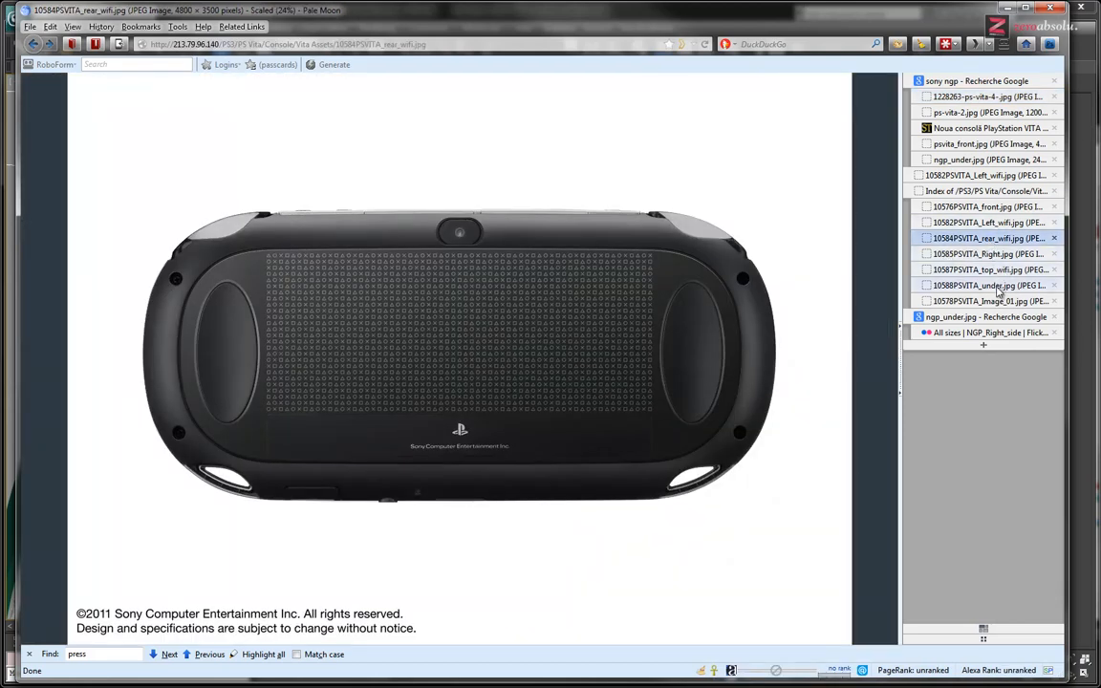
{"action": "left_click", "coordinate": [994, 286]}
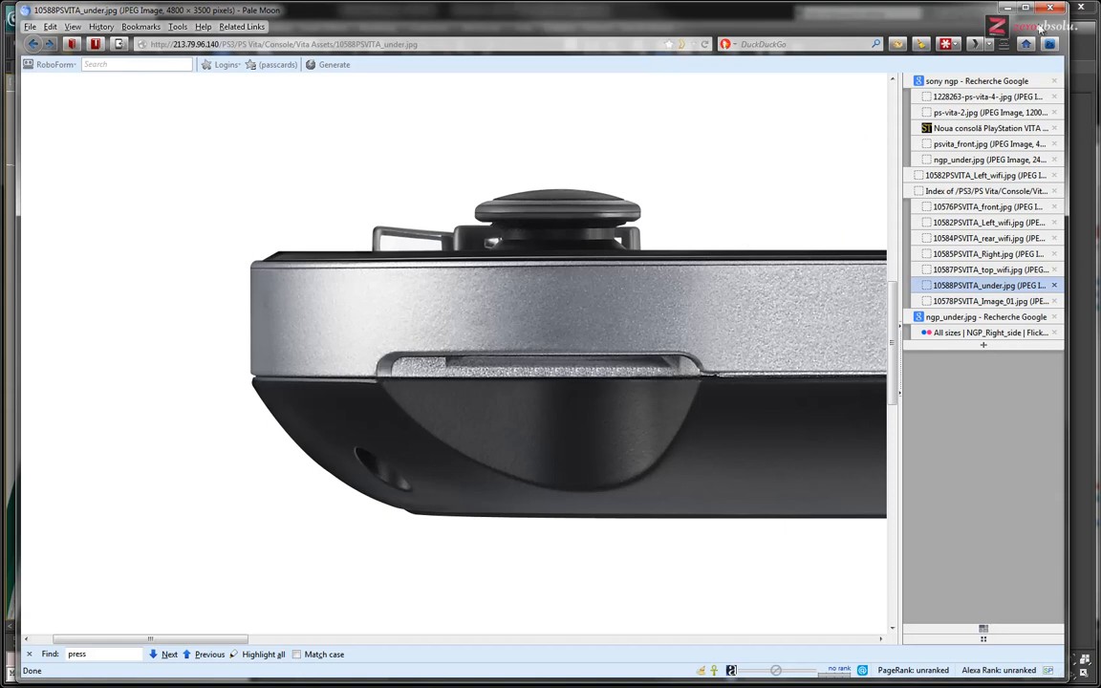
{"action": "left_click", "coordinate": [1089, 46]}
- Compare the smoothed frame's lower-left corner opening with the PS Vita reference image from the top view
{"action": "middle_click_drag", "start_coordinate": [435, 290], "coordinate": [428, 164]}
{"action": "scroll", "coordinate": [447, 298], "scroll_direction": "down", "scroll_amount": 5}
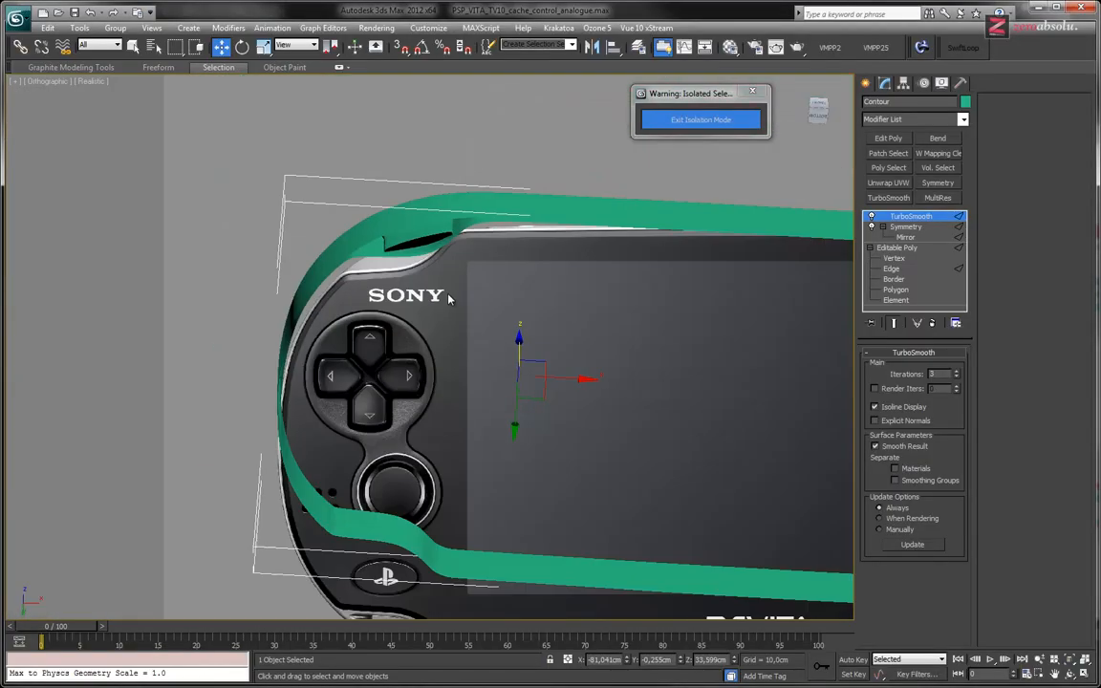
{"action": "scroll", "coordinate": [447, 298], "scroll_direction": "up", "scroll_amount": 2}
{"action": "key", "text": "t"}
{"action": "middle_click_drag", "start_coordinate": [258, 420], "coordinate": [439, 308]}
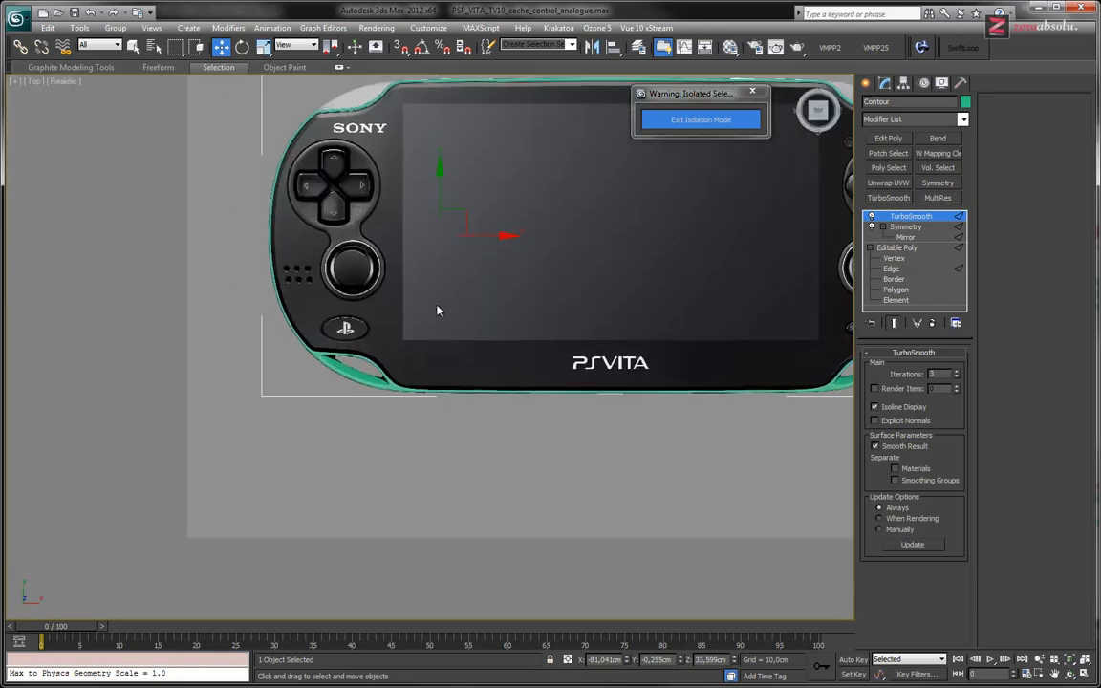
{"action": "scroll", "coordinate": [407, 348], "scroll_direction": "up", "scroll_amount": 4}
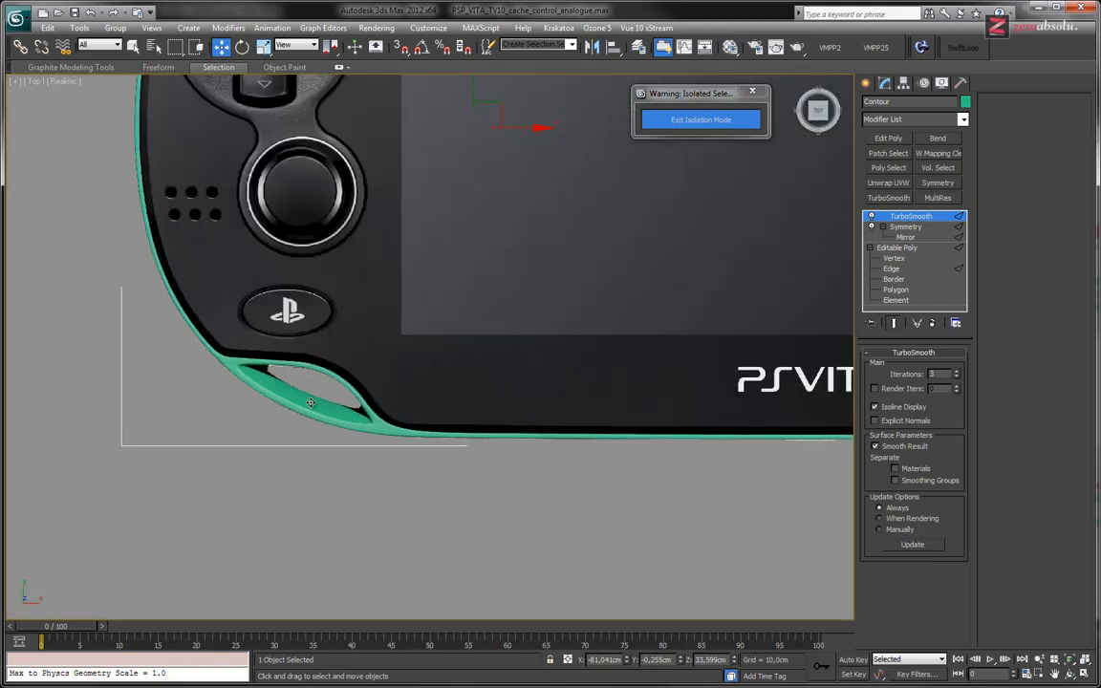
{"action": "middle_click_drag", "start_coordinate": [348, 347], "coordinate": [294, 475]}
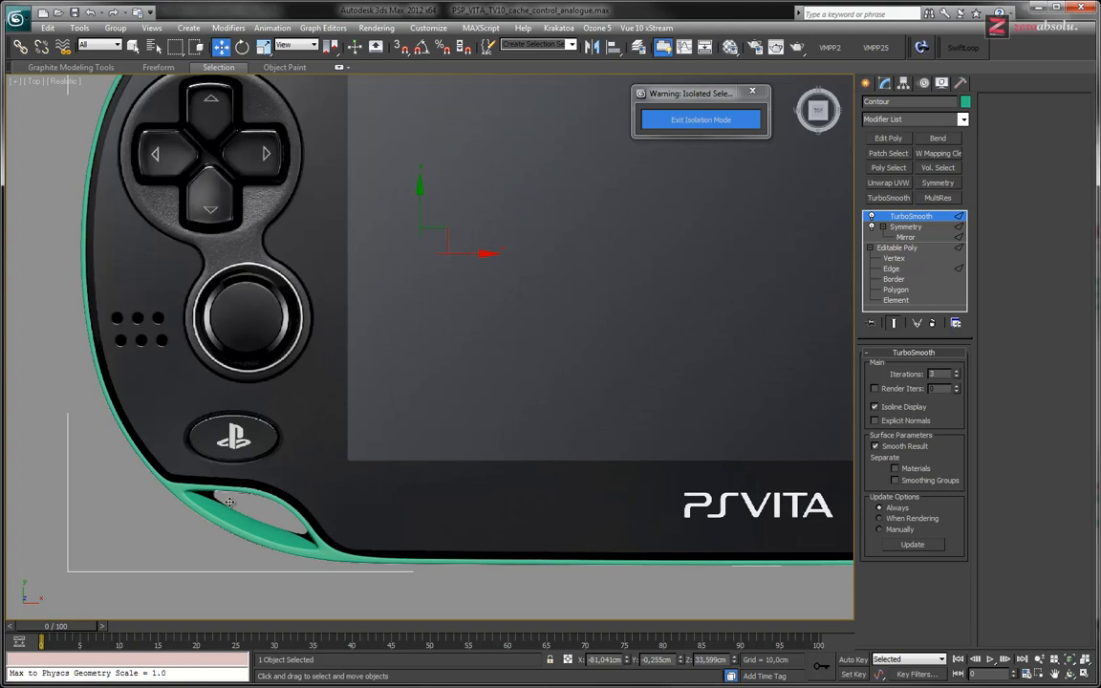
- Inspect the frame's thin lower rim below the PS Vita logo and its transition into the corner opening
{"action": "middle_click_drag", "start_coordinate": [718, 519], "coordinate": [342, 421]}
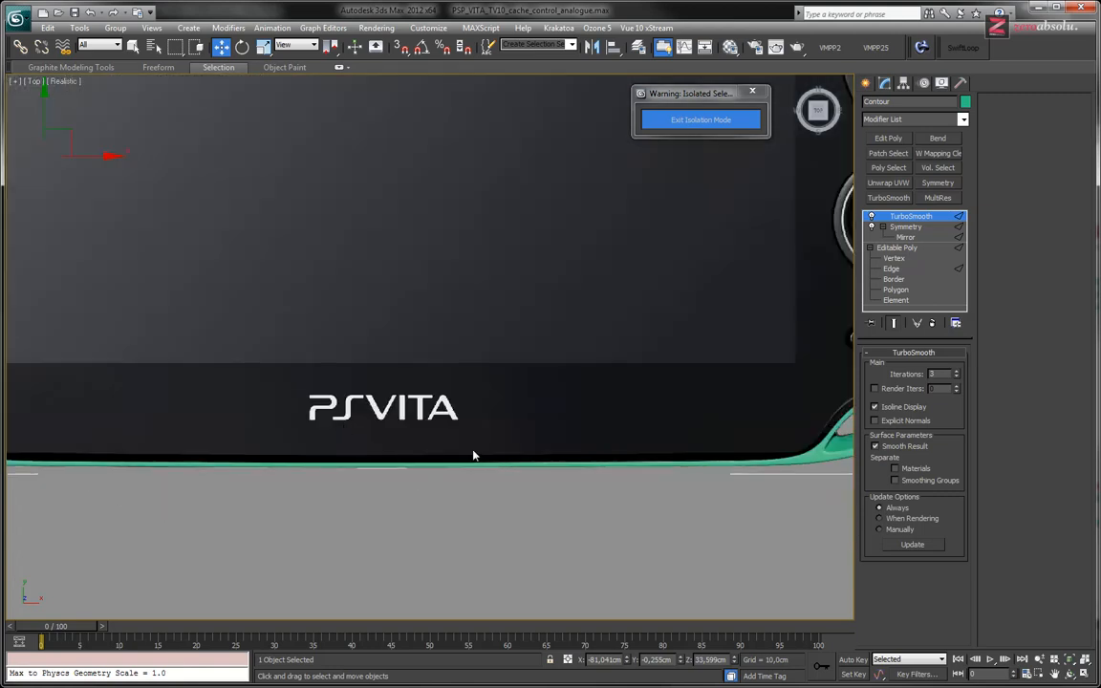
{"action": "middle_click_drag", "start_coordinate": [291, 481], "coordinate": [443, 471]}
{"action": "scroll", "coordinate": [430, 459], "scroll_direction": "up", "scroll_amount": 3}
{"action": "scroll", "coordinate": [430, 460], "scroll_direction": "up", "scroll_amount": 3}
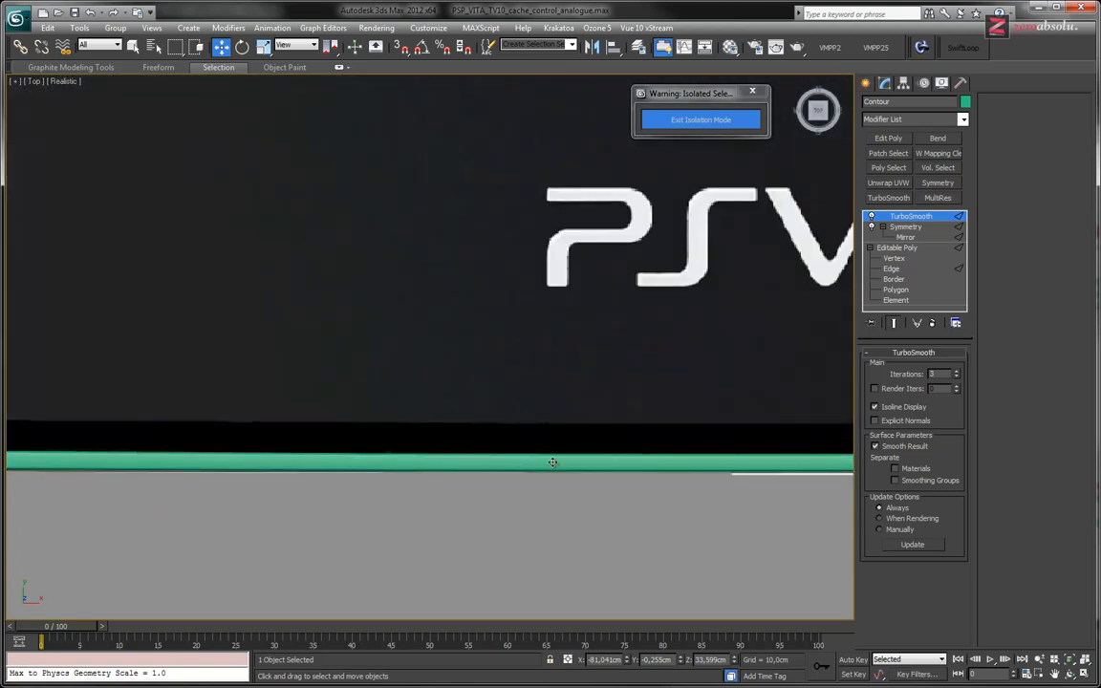
{"action": "scroll", "coordinate": [375, 478], "scroll_direction": "down", "scroll_amount": 6}
{"action": "middle_click_drag", "start_coordinate": [229, 479], "coordinate": [431, 500]}
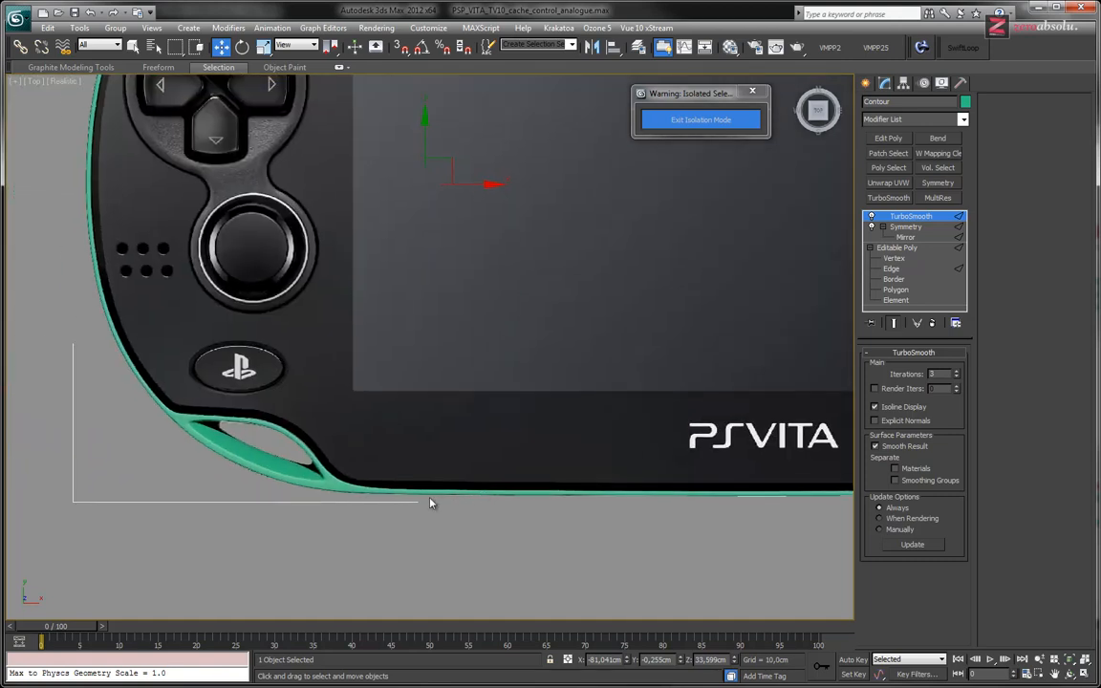
{"action": "middle_click_drag", "start_coordinate": [371, 383], "coordinate": [409, 411]}
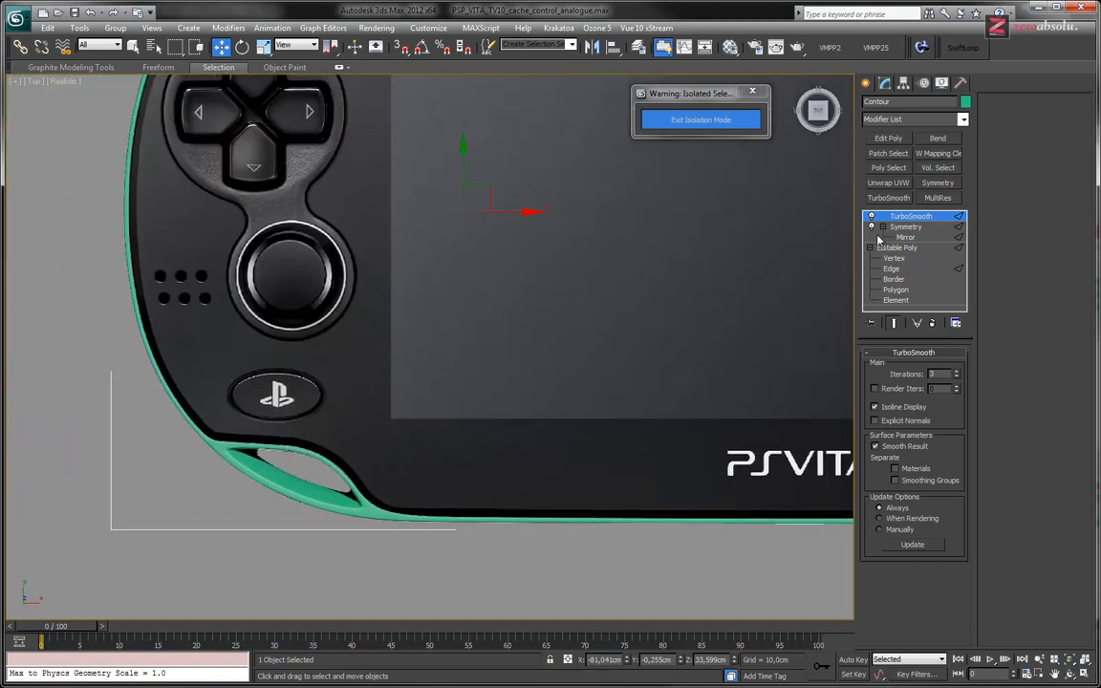